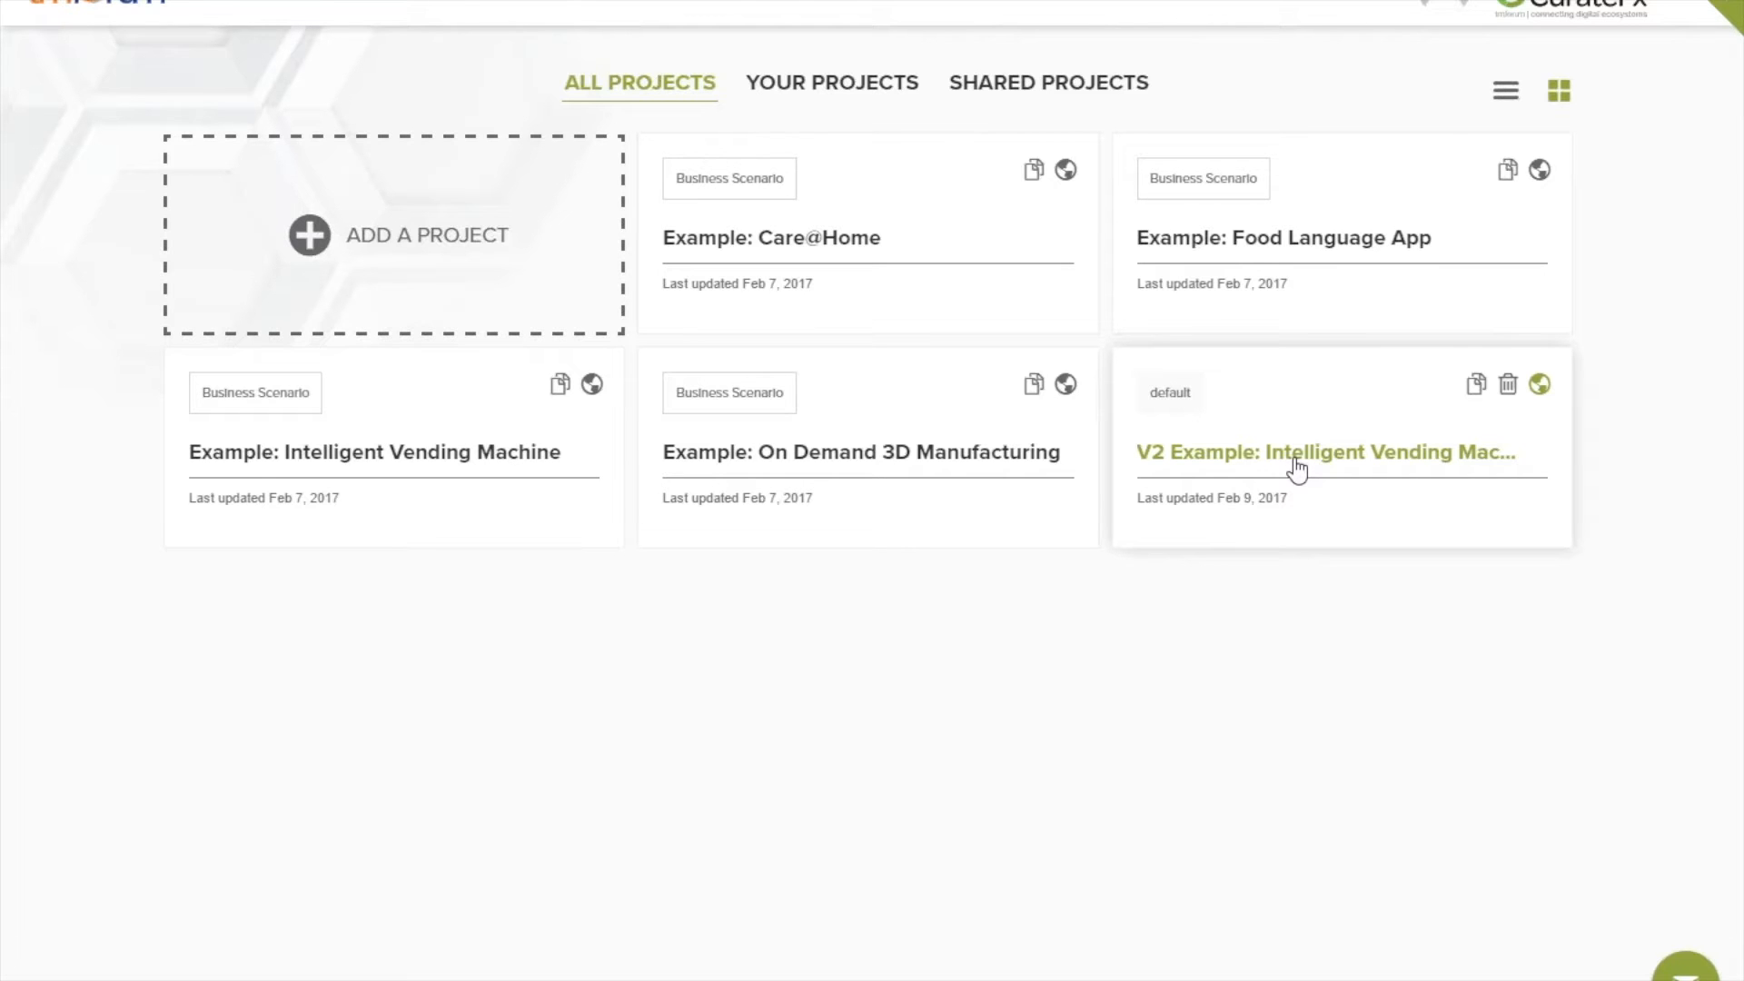
Open the V2 Example: Intelligent Vending Machine project and look through its Scenario Setting, Scenario Context and Scenario Components sections
{"action": "left_click", "coordinate": [1297, 465]}
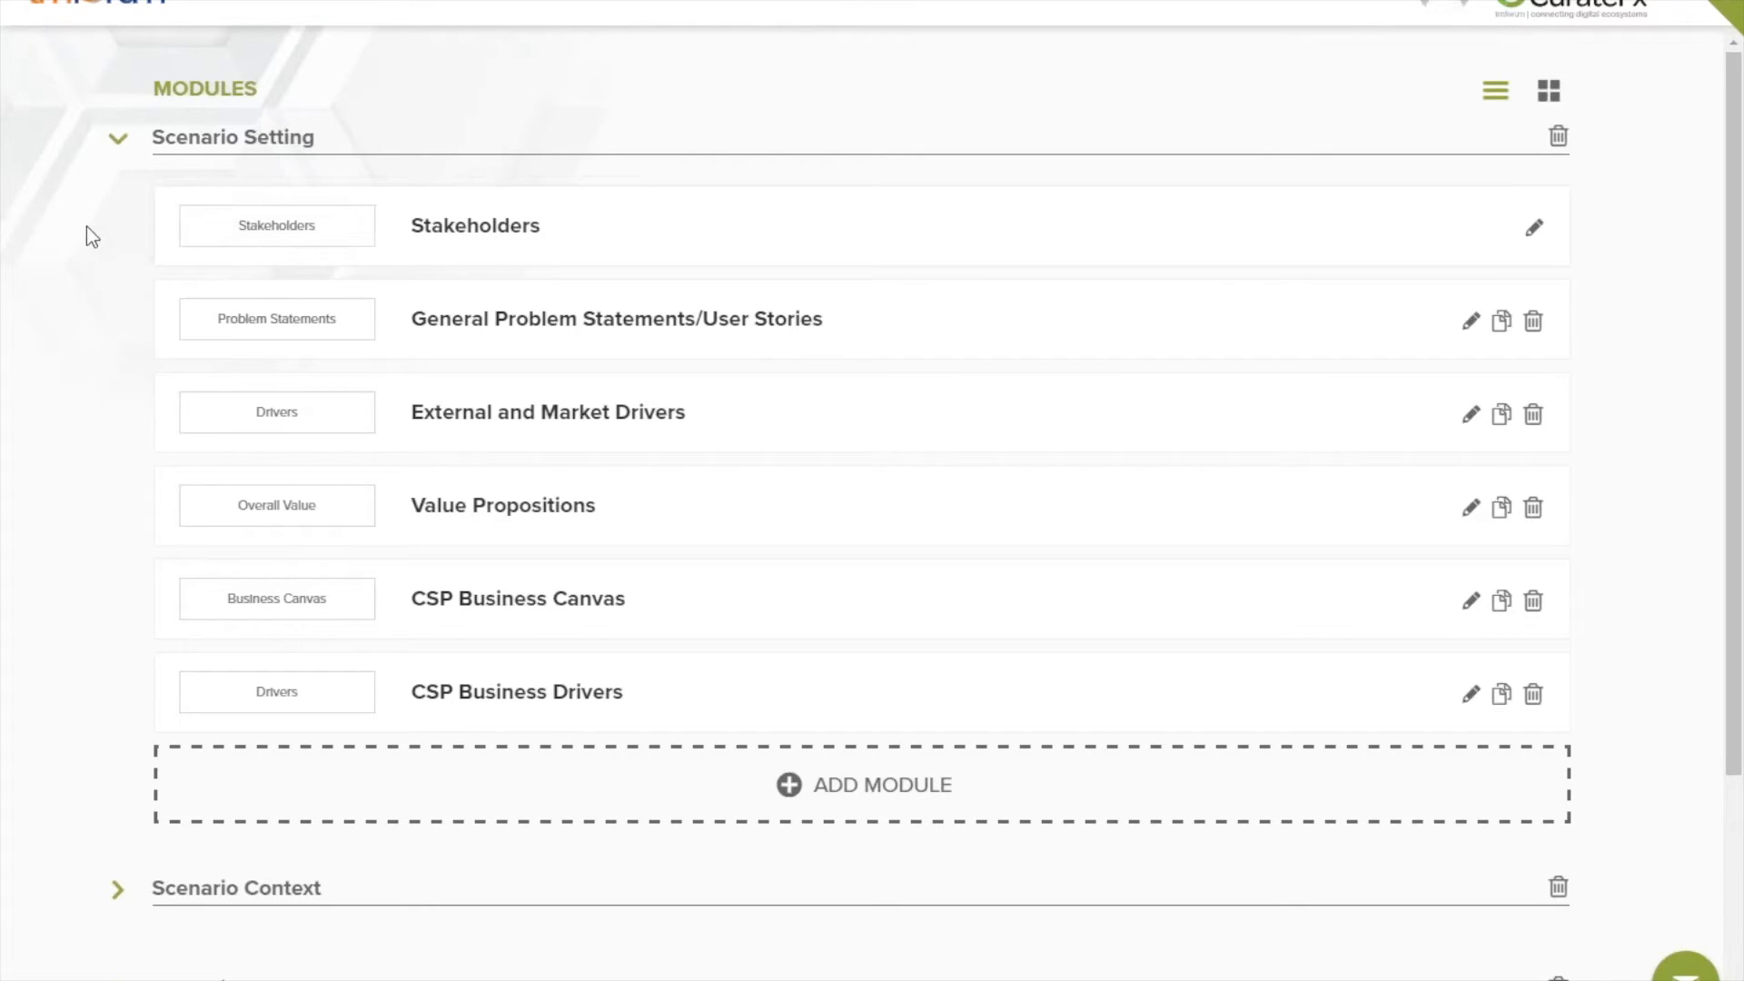
{"action": "left_click", "coordinate": [118, 141]}
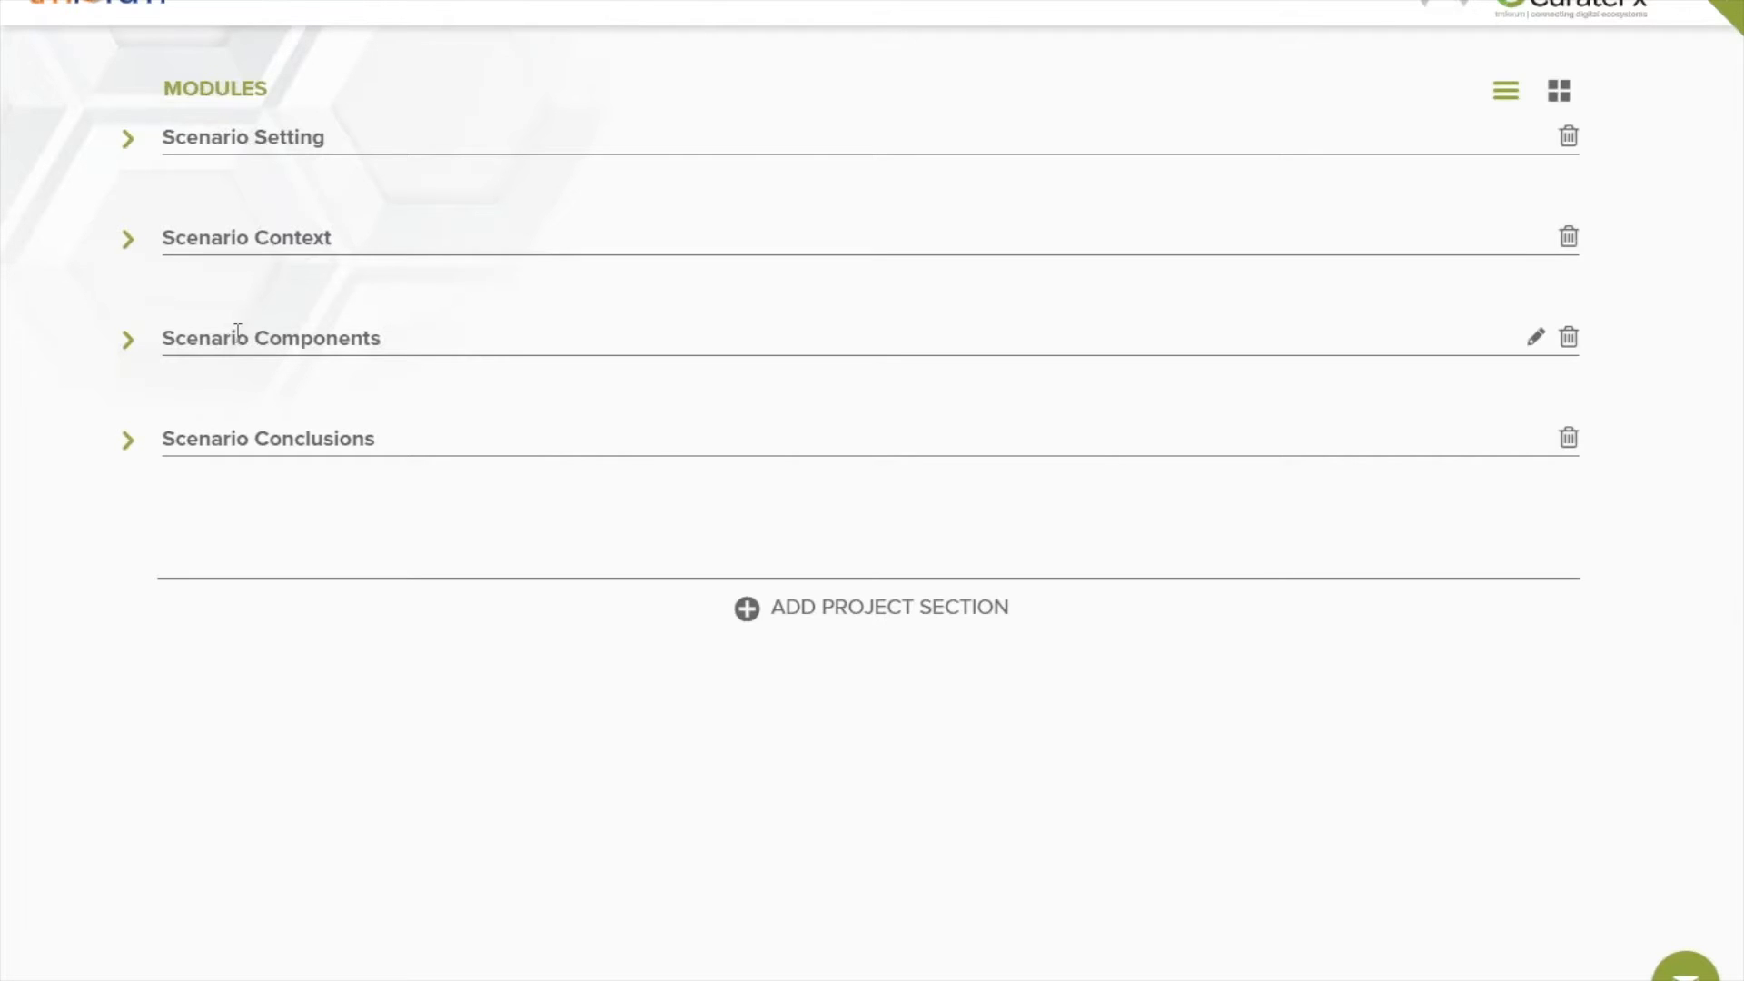
{"action": "left_click", "coordinate": [126, 148]}
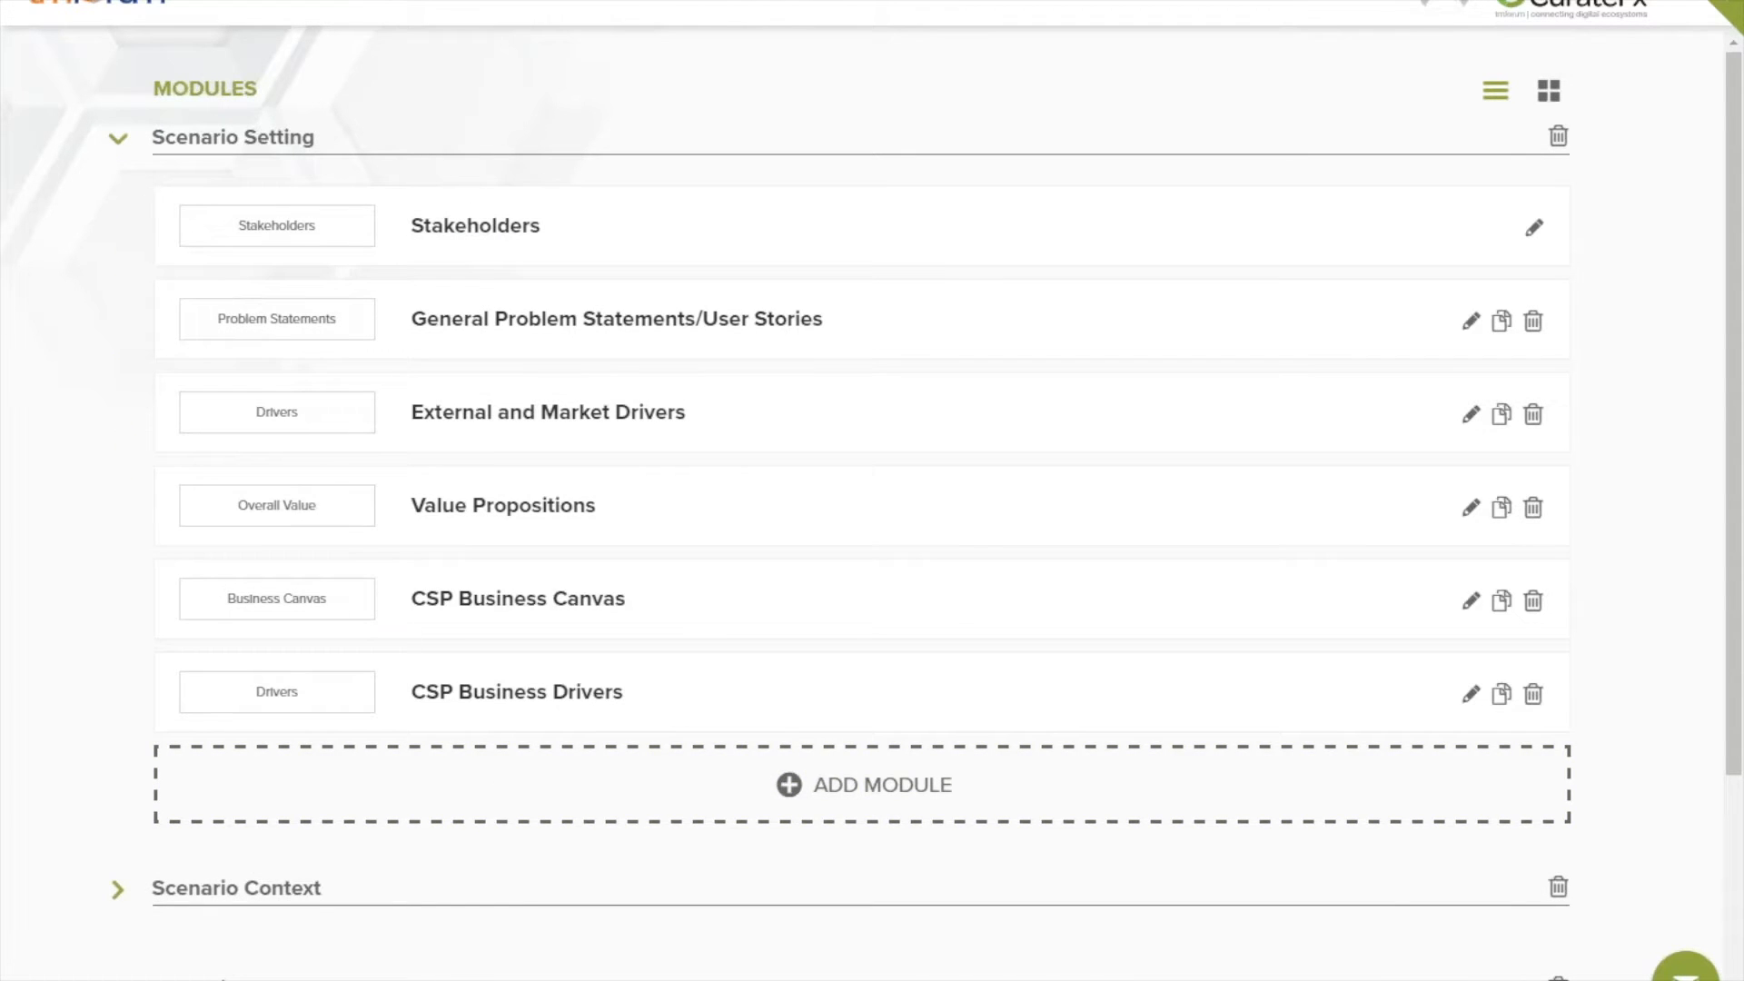
{"action": "left_click", "coordinate": [115, 150]}
{"action": "left_click", "coordinate": [130, 255]}
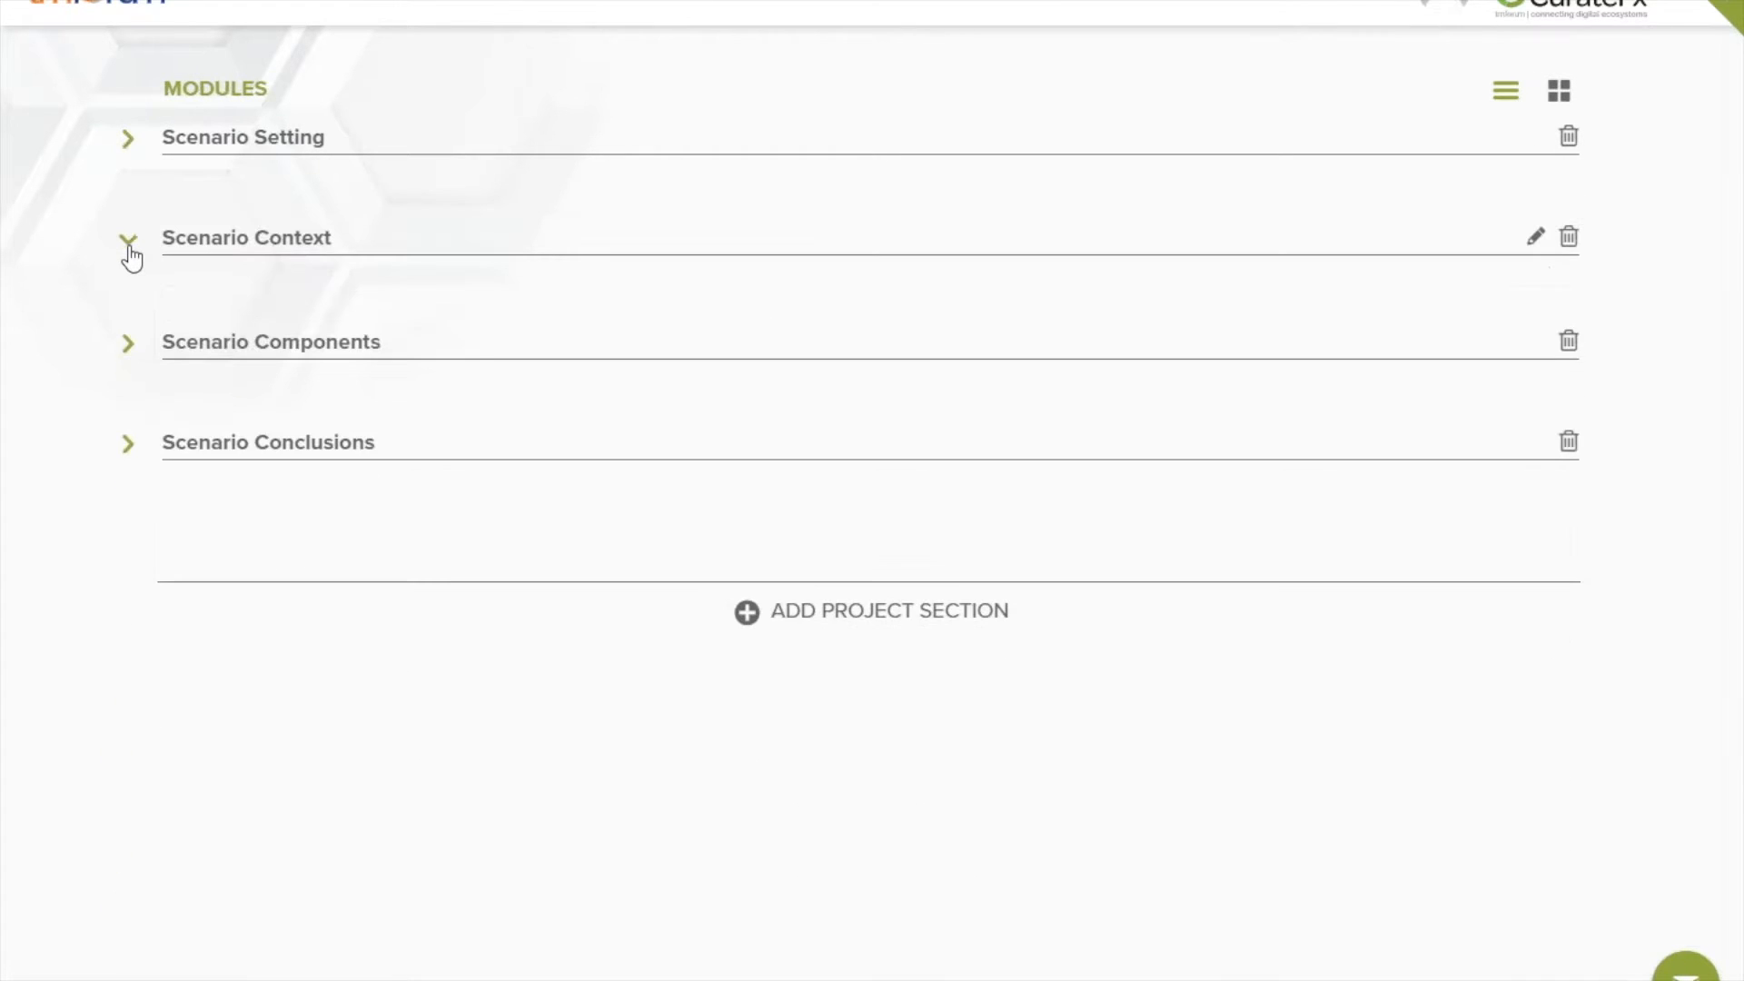
{"action": "left_click", "coordinate": [130, 255]}
{"action": "left_click", "coordinate": [125, 350]}
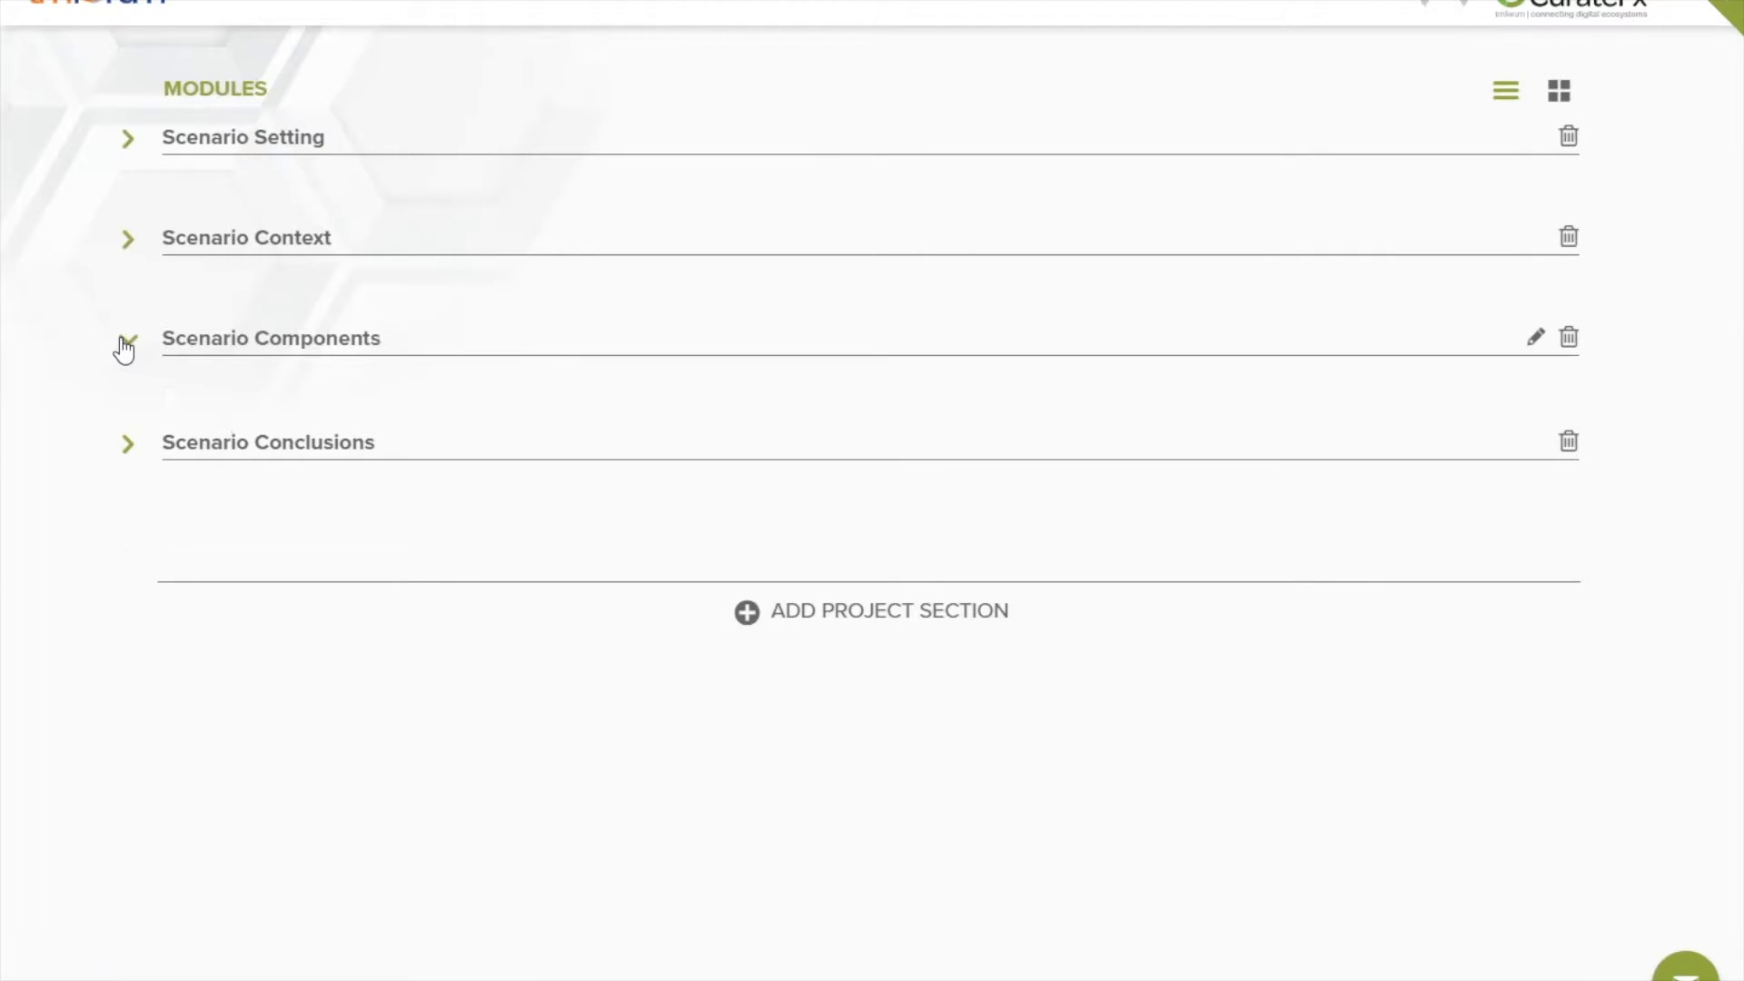
{"action": "left_click", "coordinate": [125, 345]}
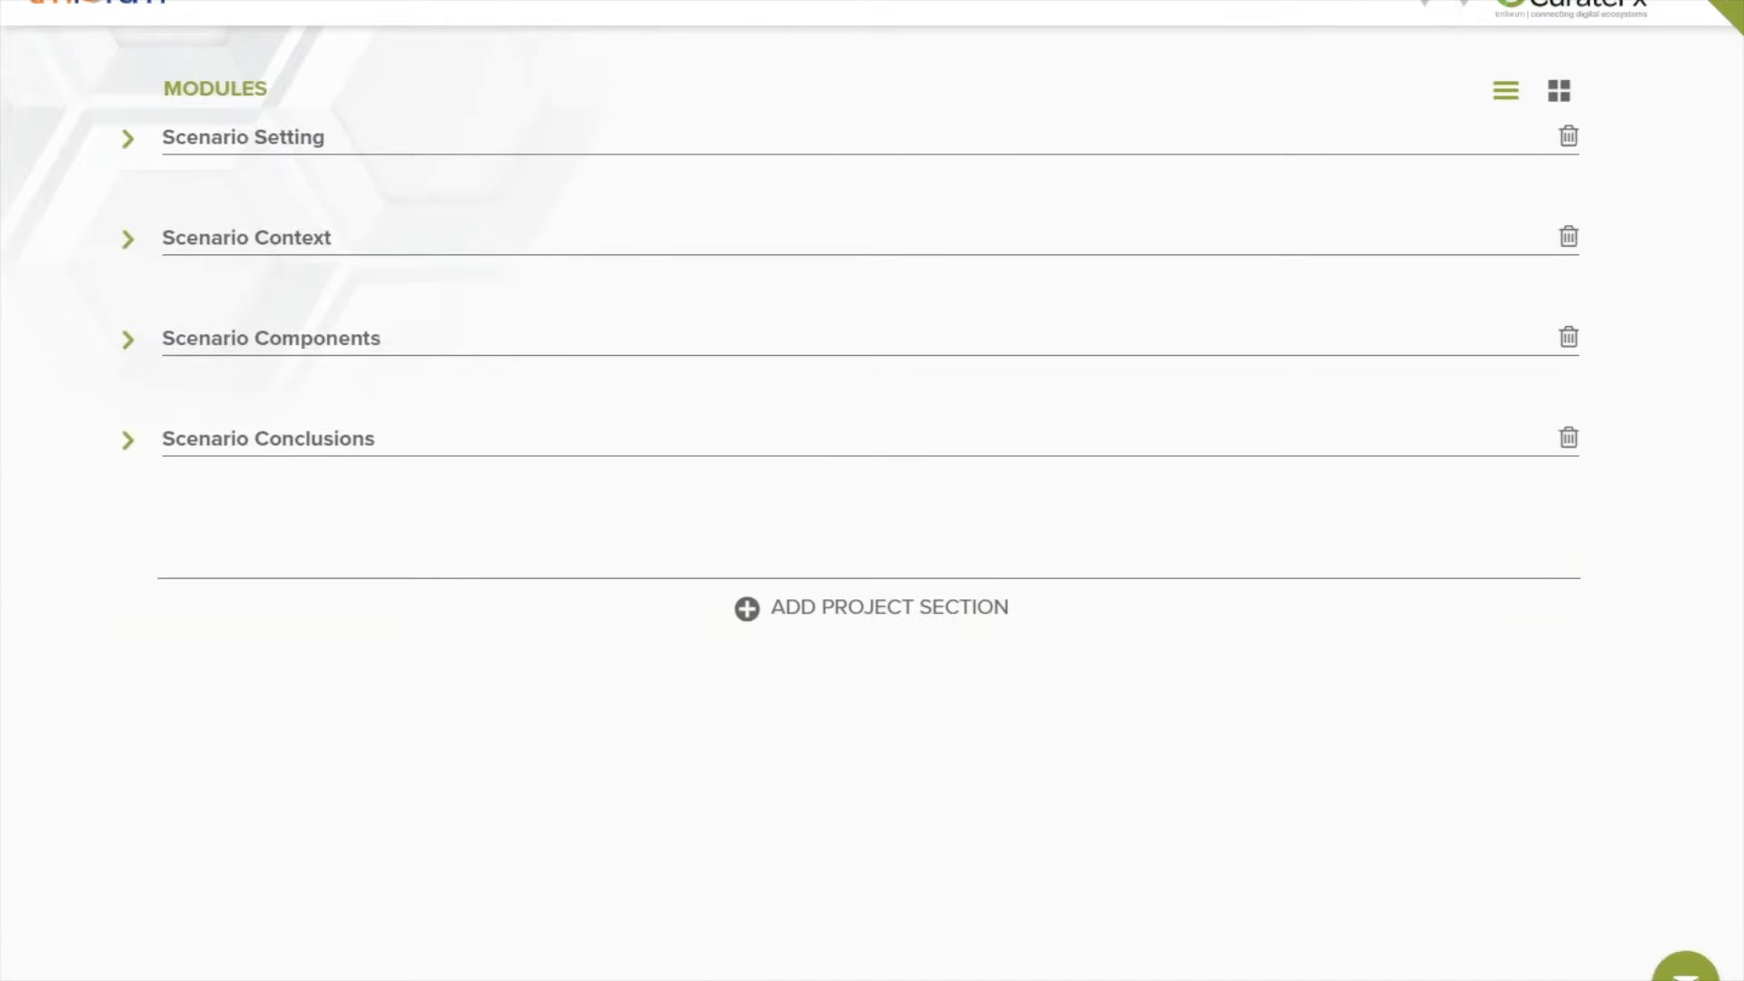
In the Scenario Setting's Stakeholders module, describe Airports as "where machines are deployed", inspect the role choices and return to the module list
{"action": "left_click", "coordinate": [125, 145]}
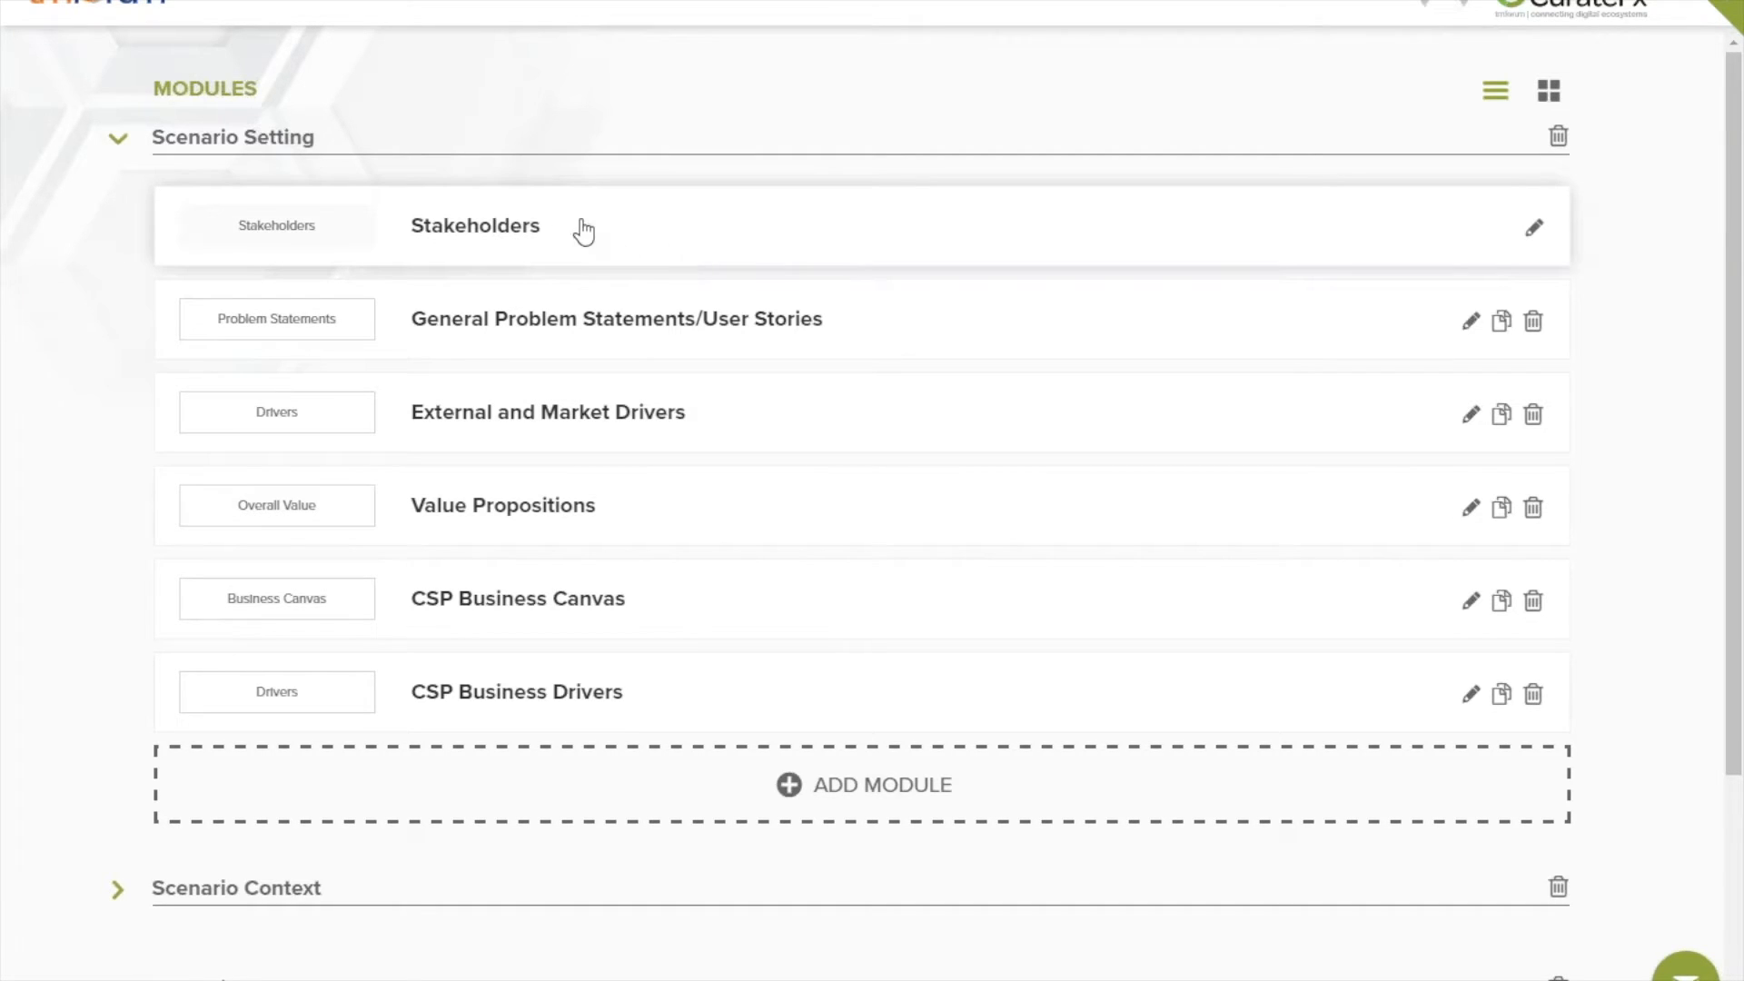
{"action": "left_click", "coordinate": [476, 229]}
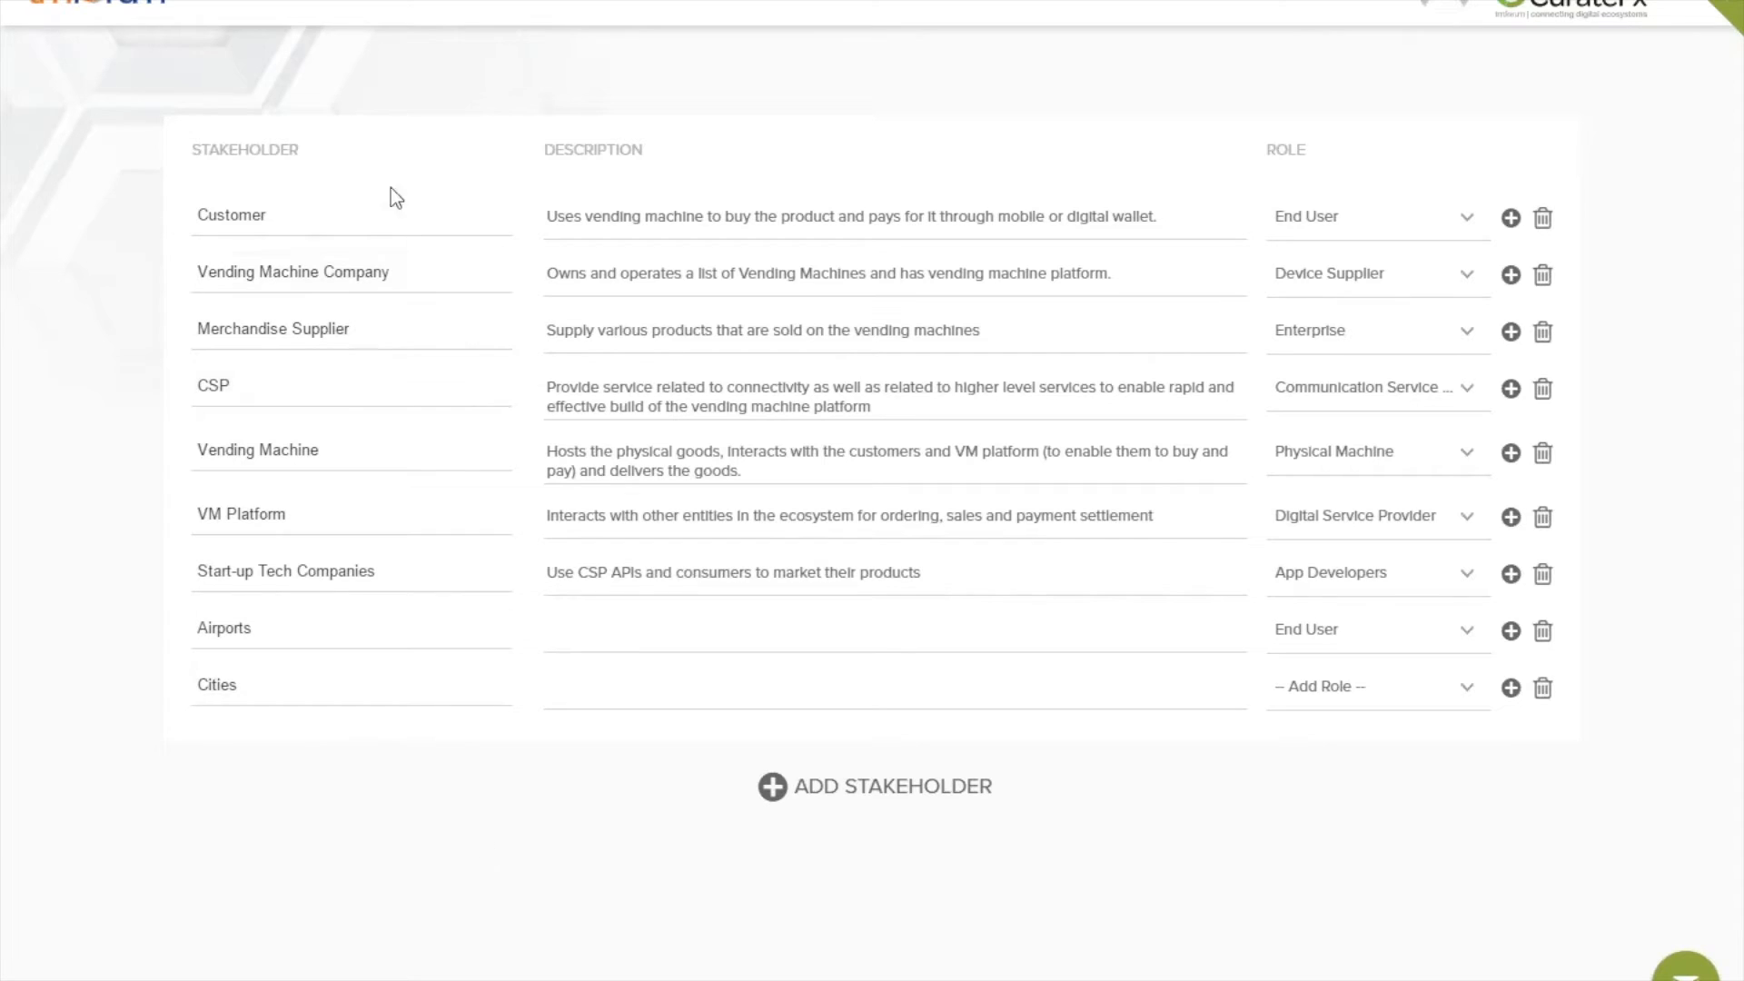
{"action": "left_click", "coordinate": [671, 637]}
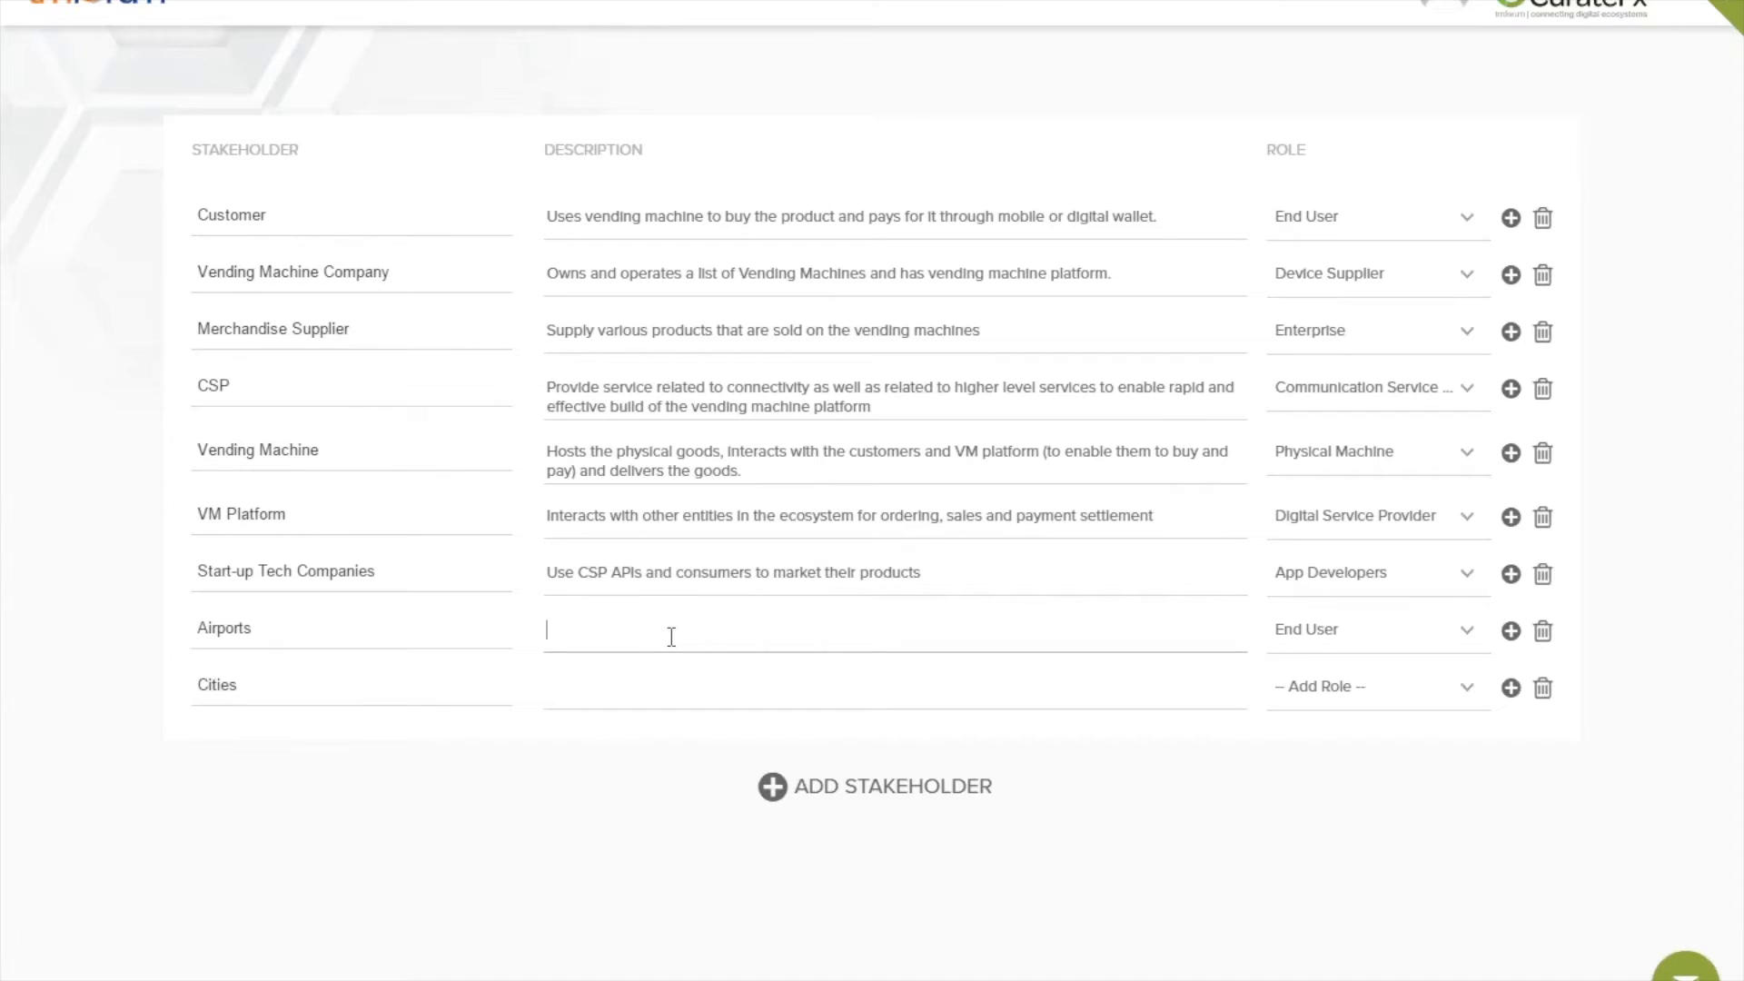
{"action": "type", "text": "where machines are deployed"}
{"action": "left_click", "coordinate": [1466, 633]}
{"action": "left_click", "coordinate": [1467, 633]}
{"action": "left_click", "coordinate": [1466, 576]}
{"action": "left_click", "coordinate": [1466, 576]}
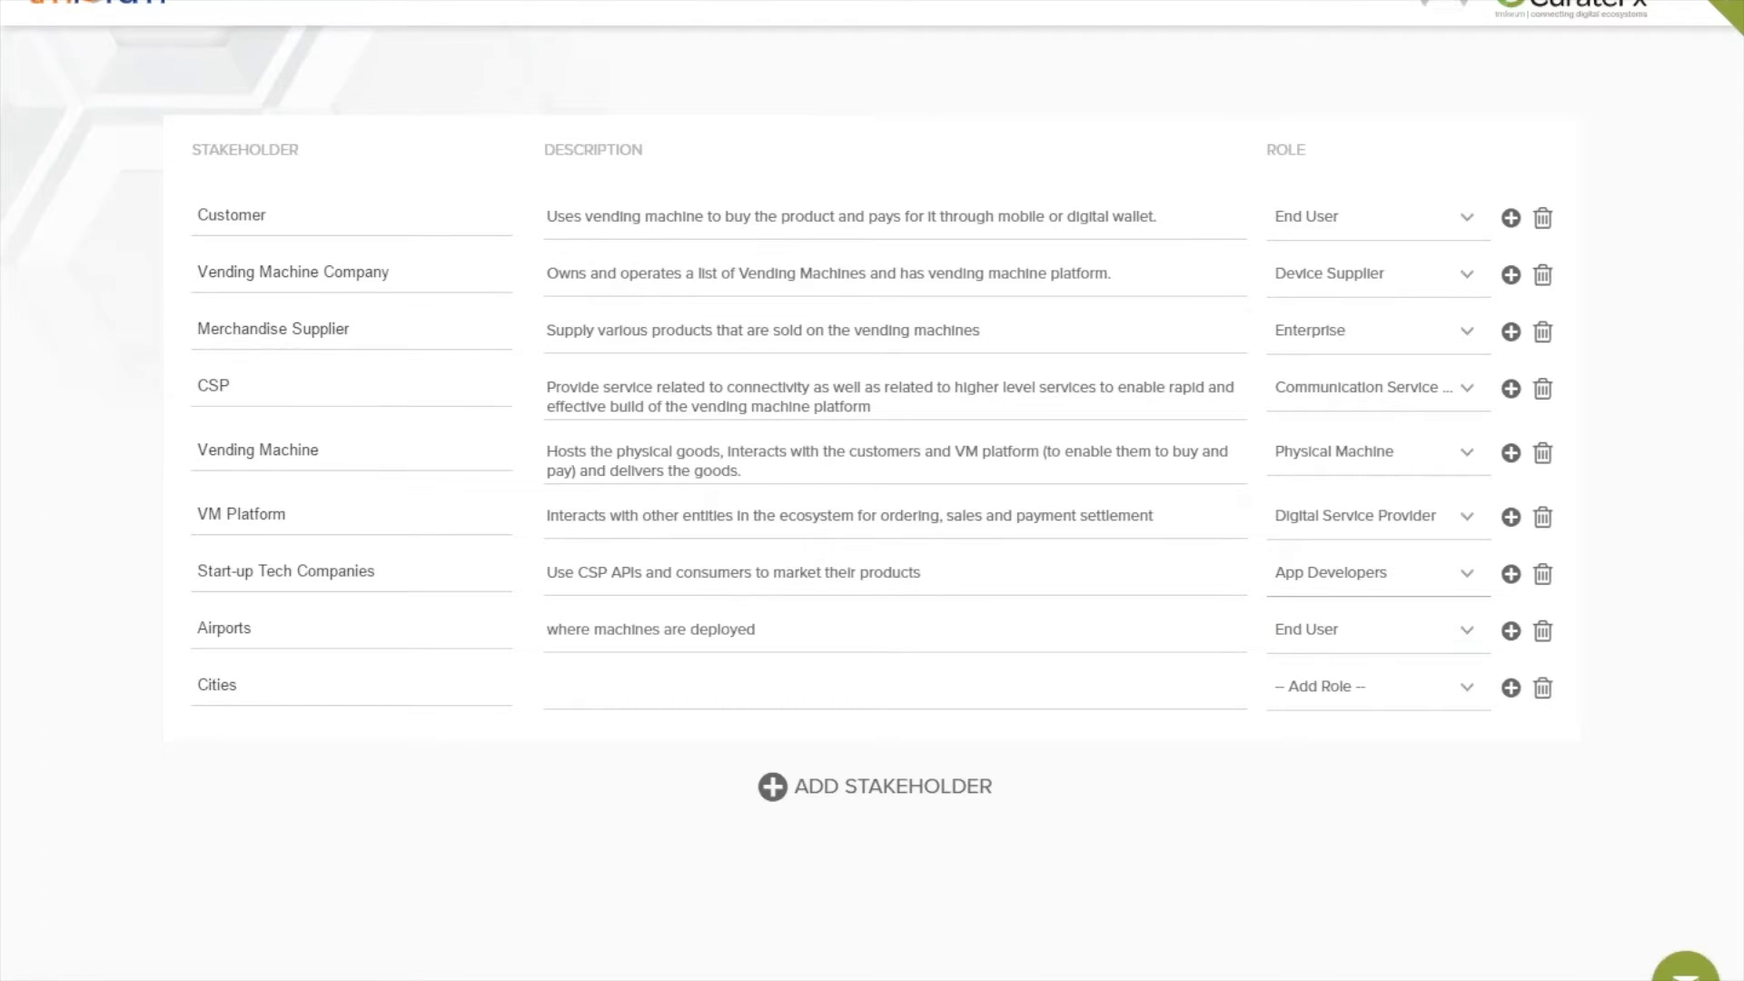
{"action": "left_click", "coordinate": [480, 9]}
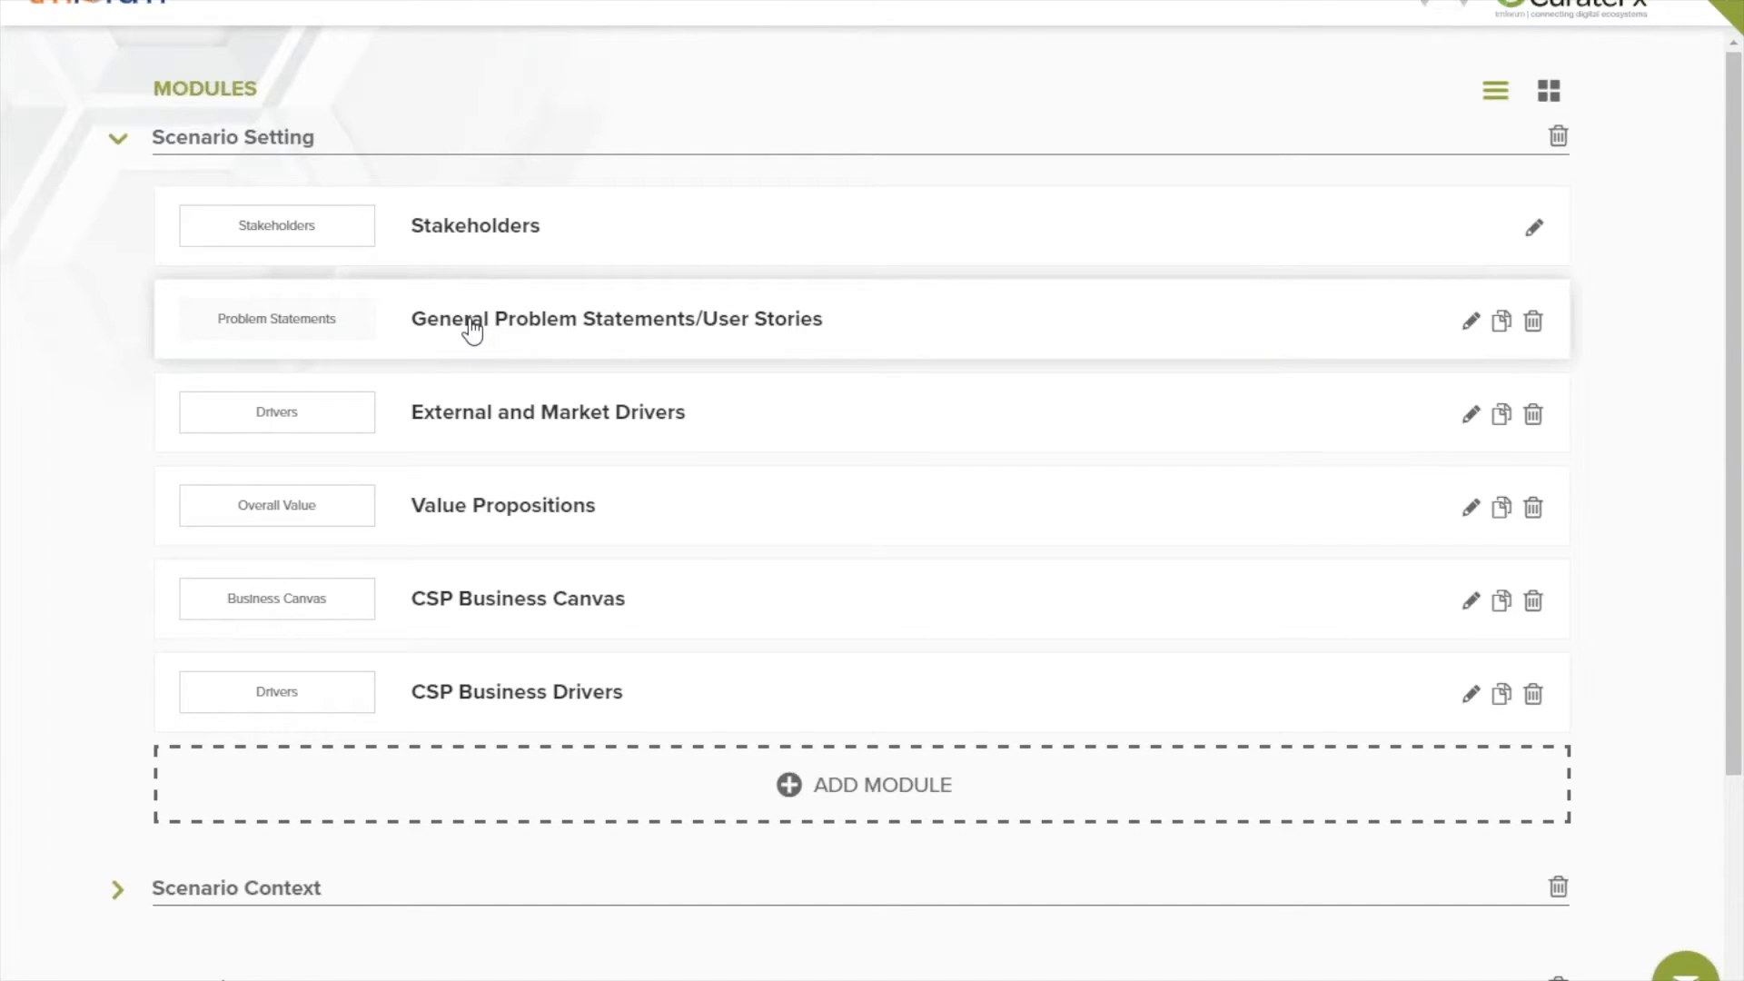
Open General Problem Statements/User Stories and review the Customer, Vending Machine Company and Merchandise Supplier statements
{"action": "left_click", "coordinate": [471, 323]}
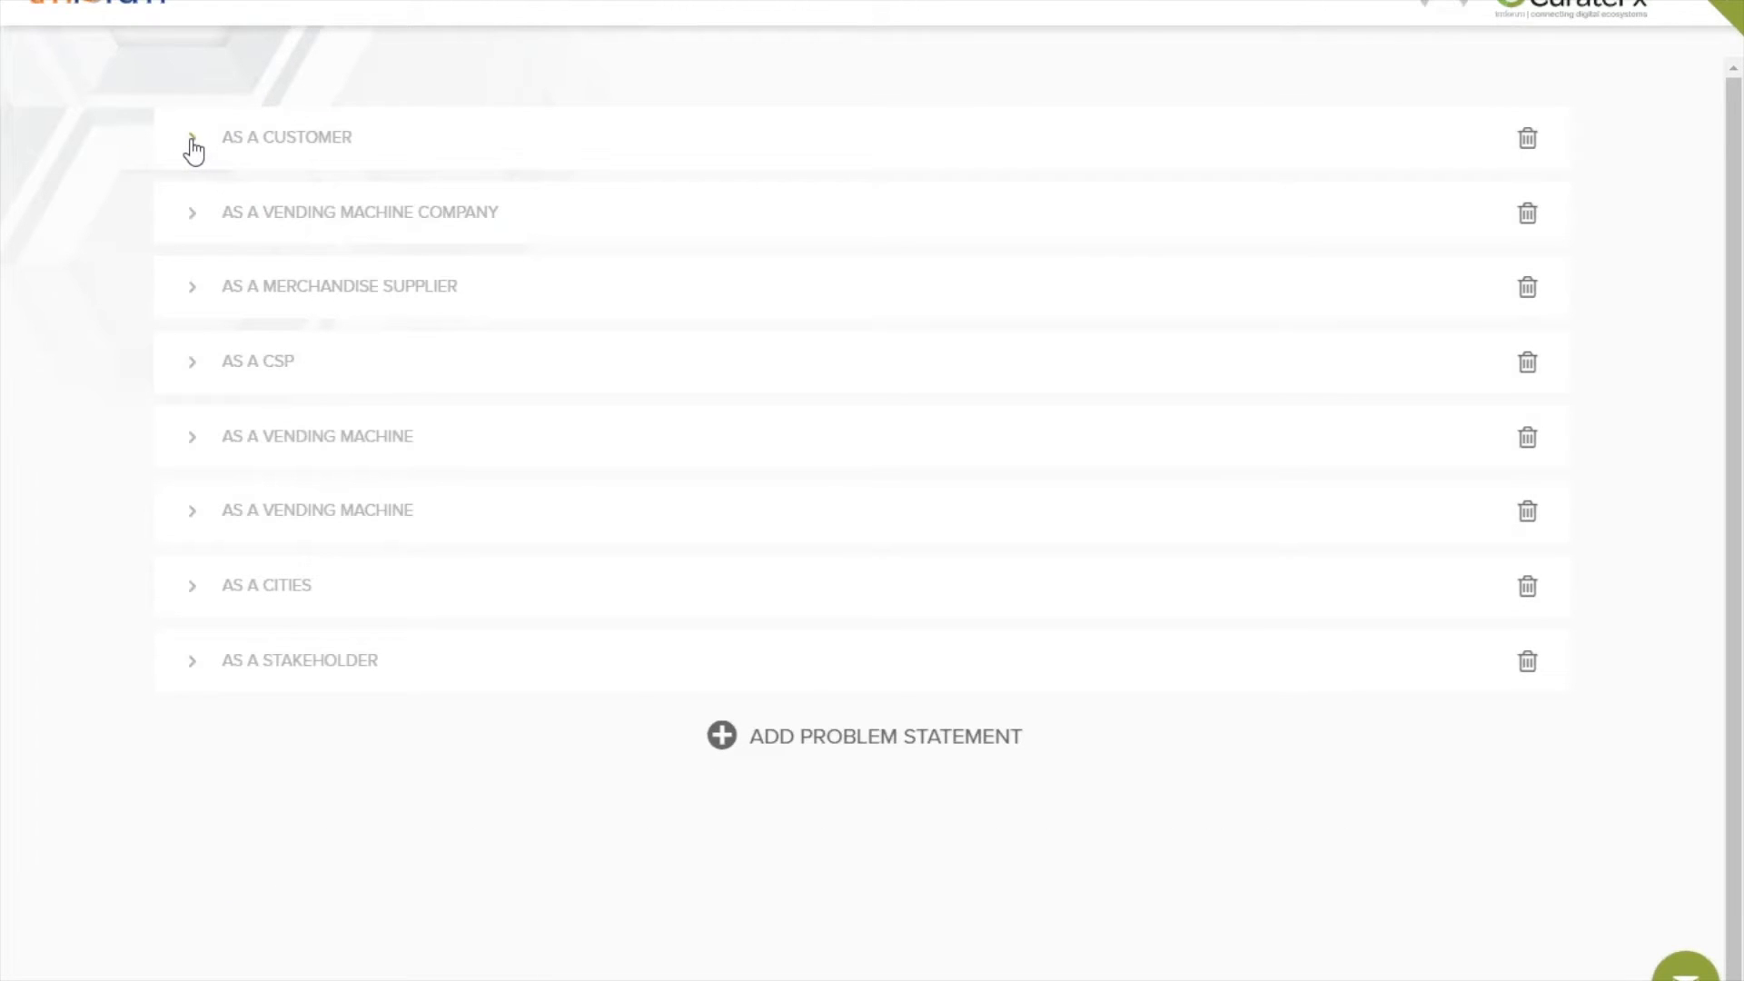
{"action": "left_click", "coordinate": [192, 139]}
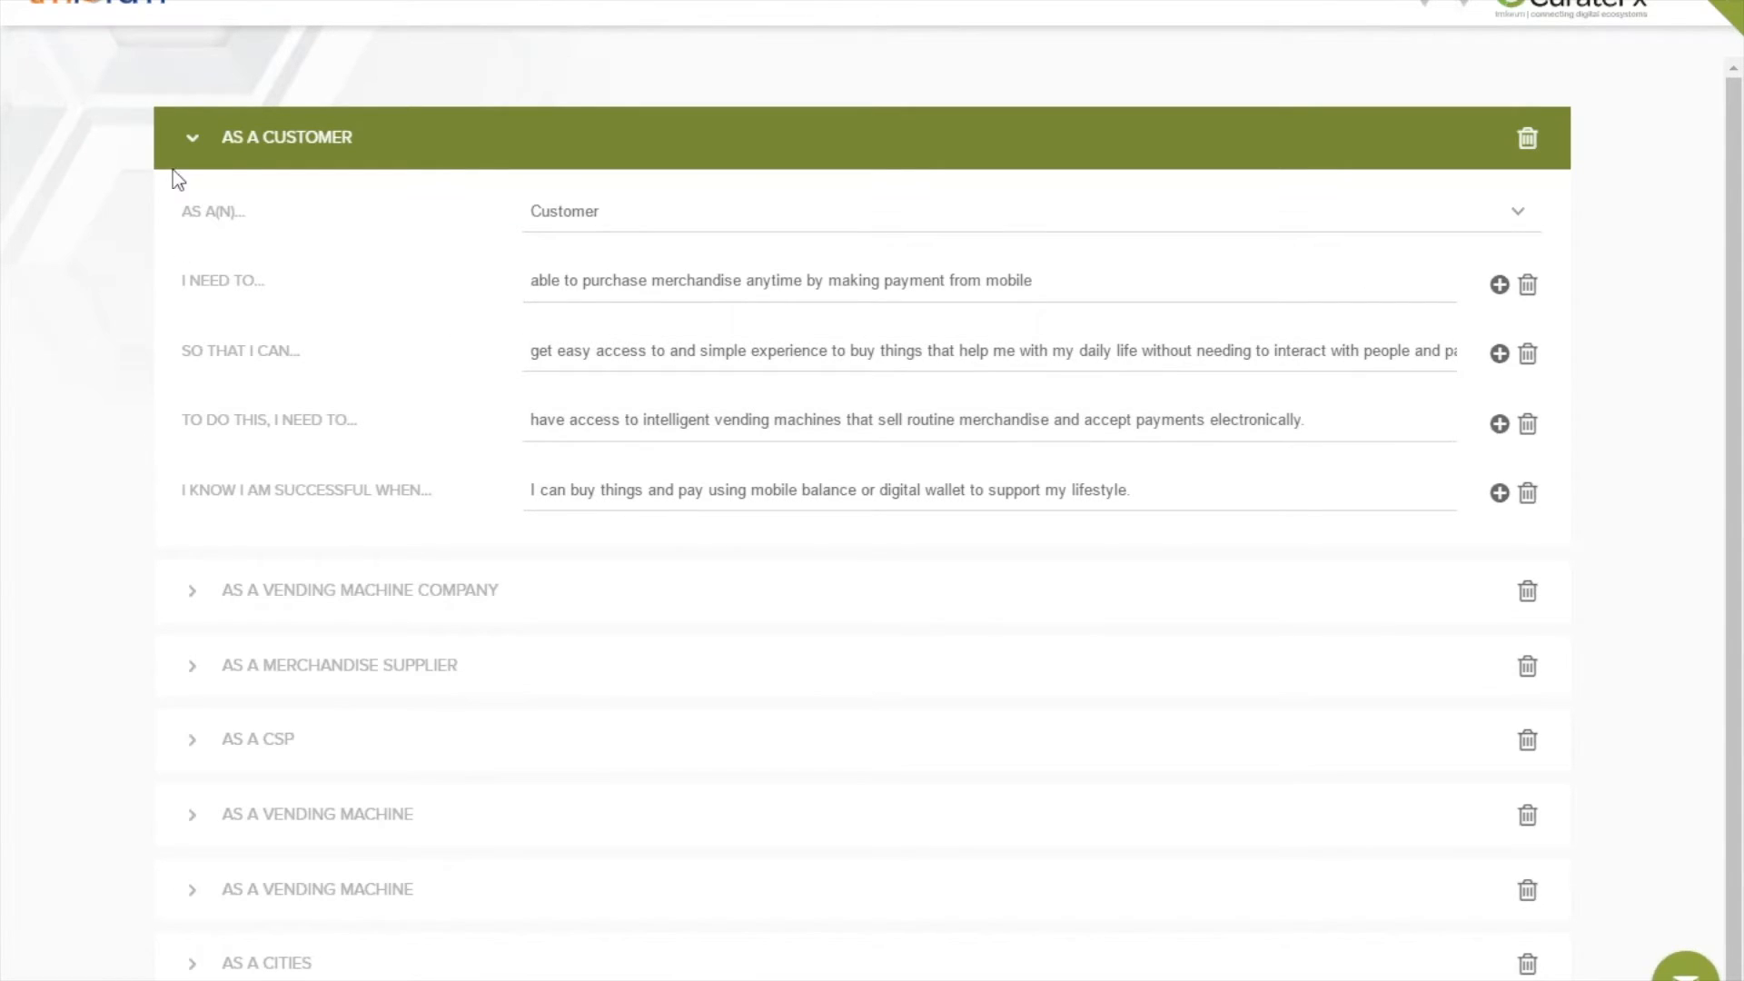
{"action": "left_click", "coordinate": [191, 140]}
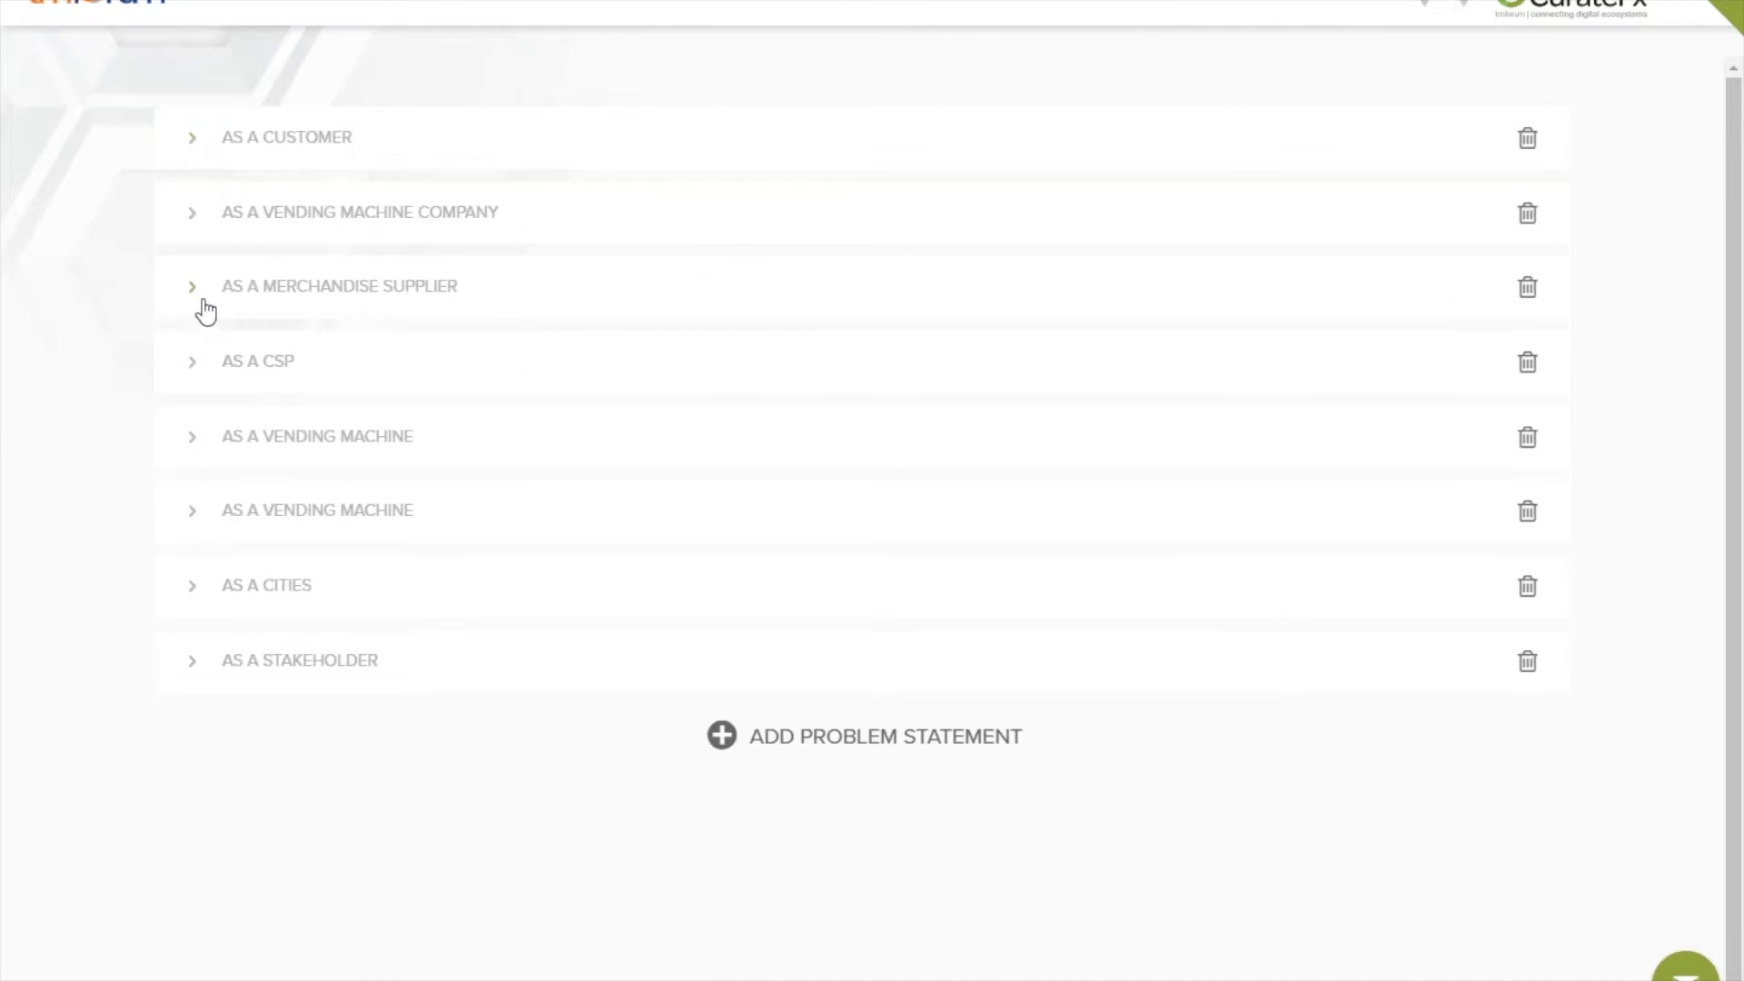
{"action": "left_click", "coordinate": [191, 222]}
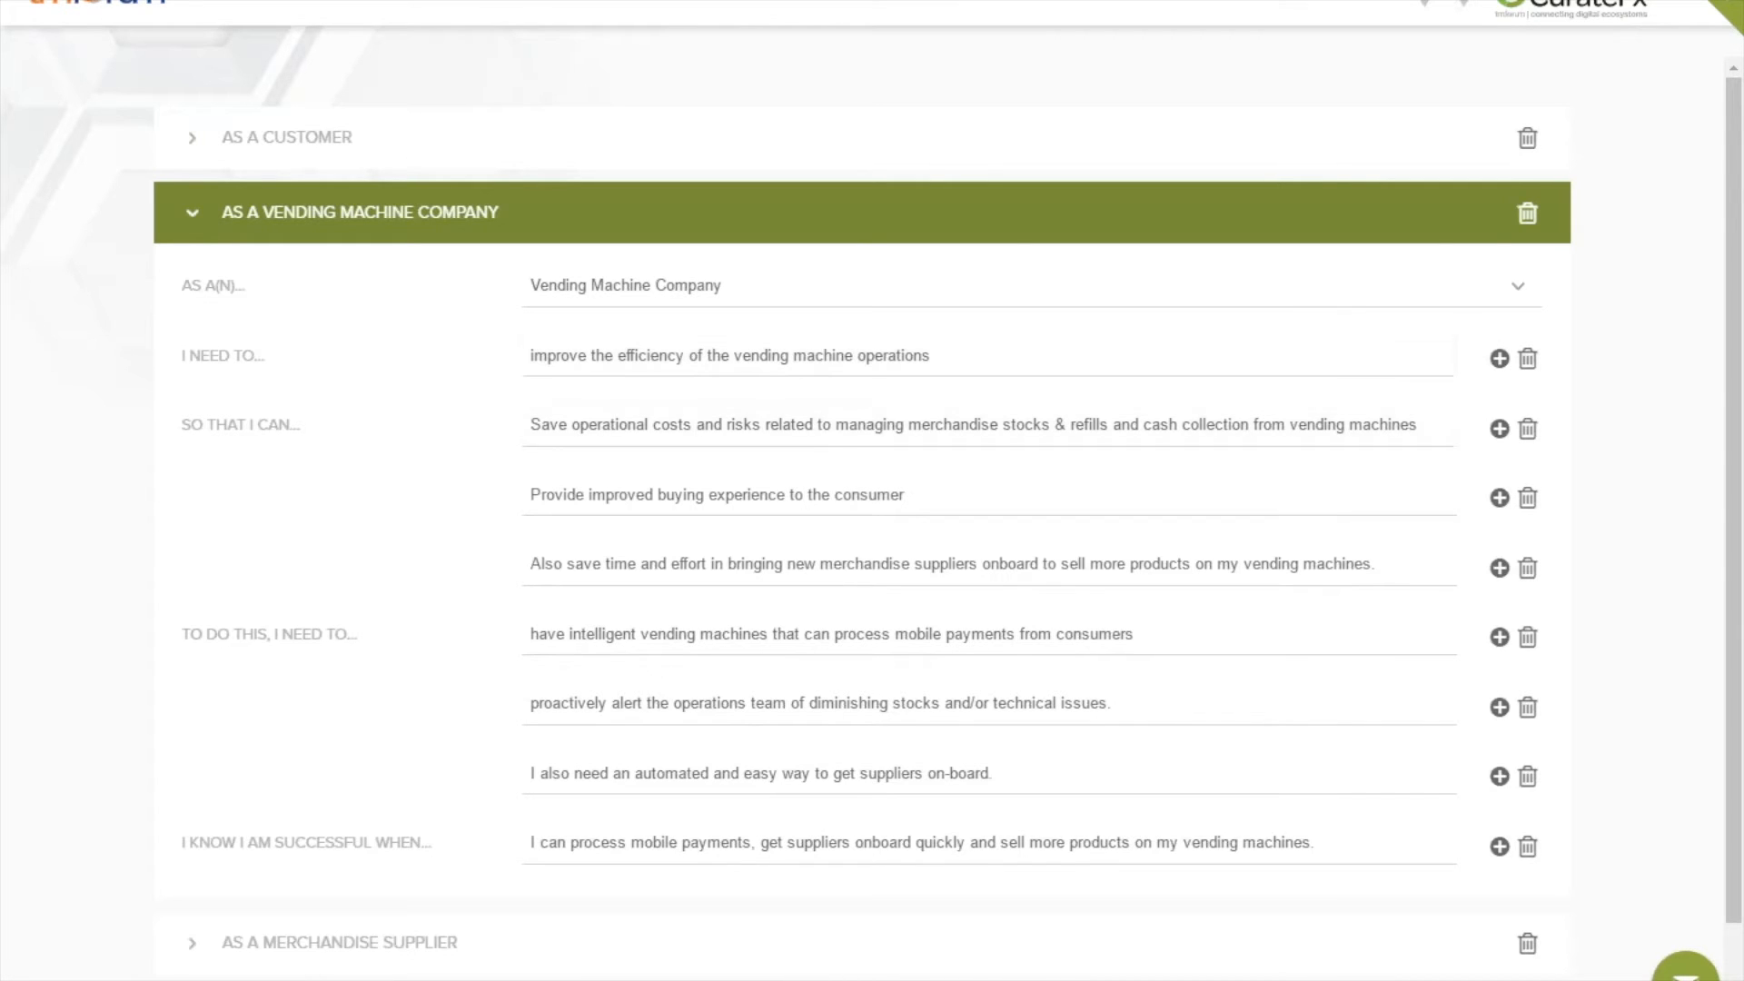
{"action": "left_click", "coordinate": [187, 223]}
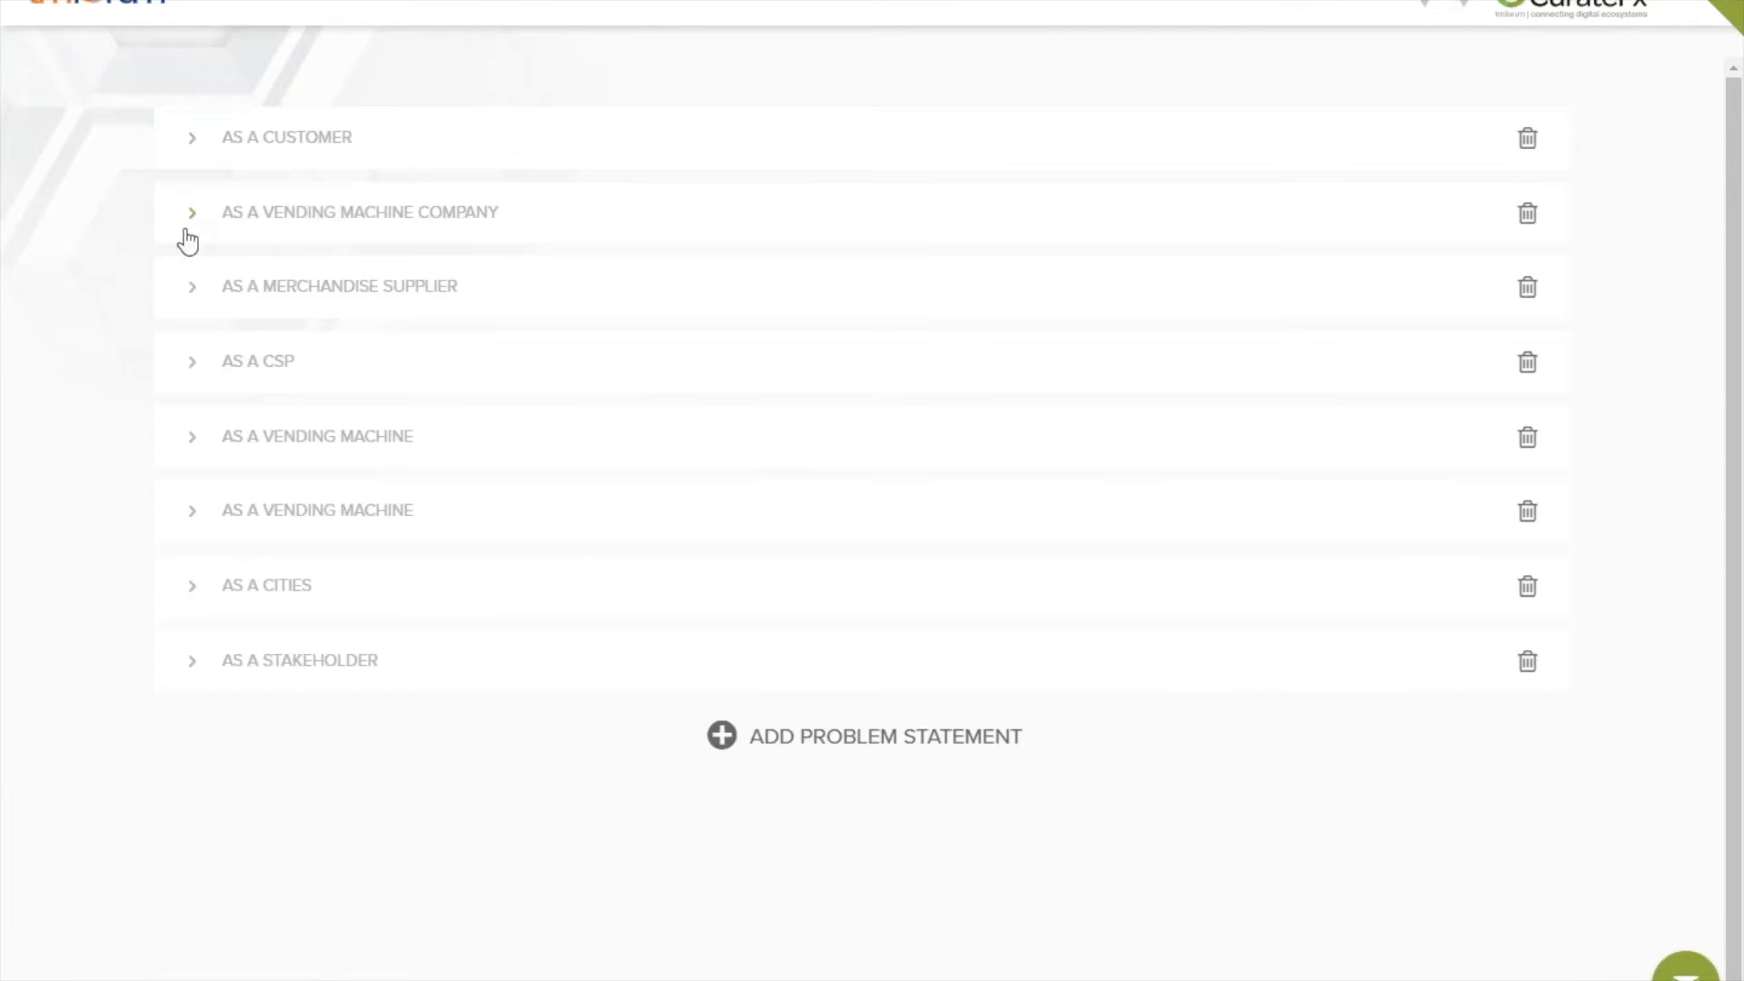
{"action": "left_click", "coordinate": [192, 289]}
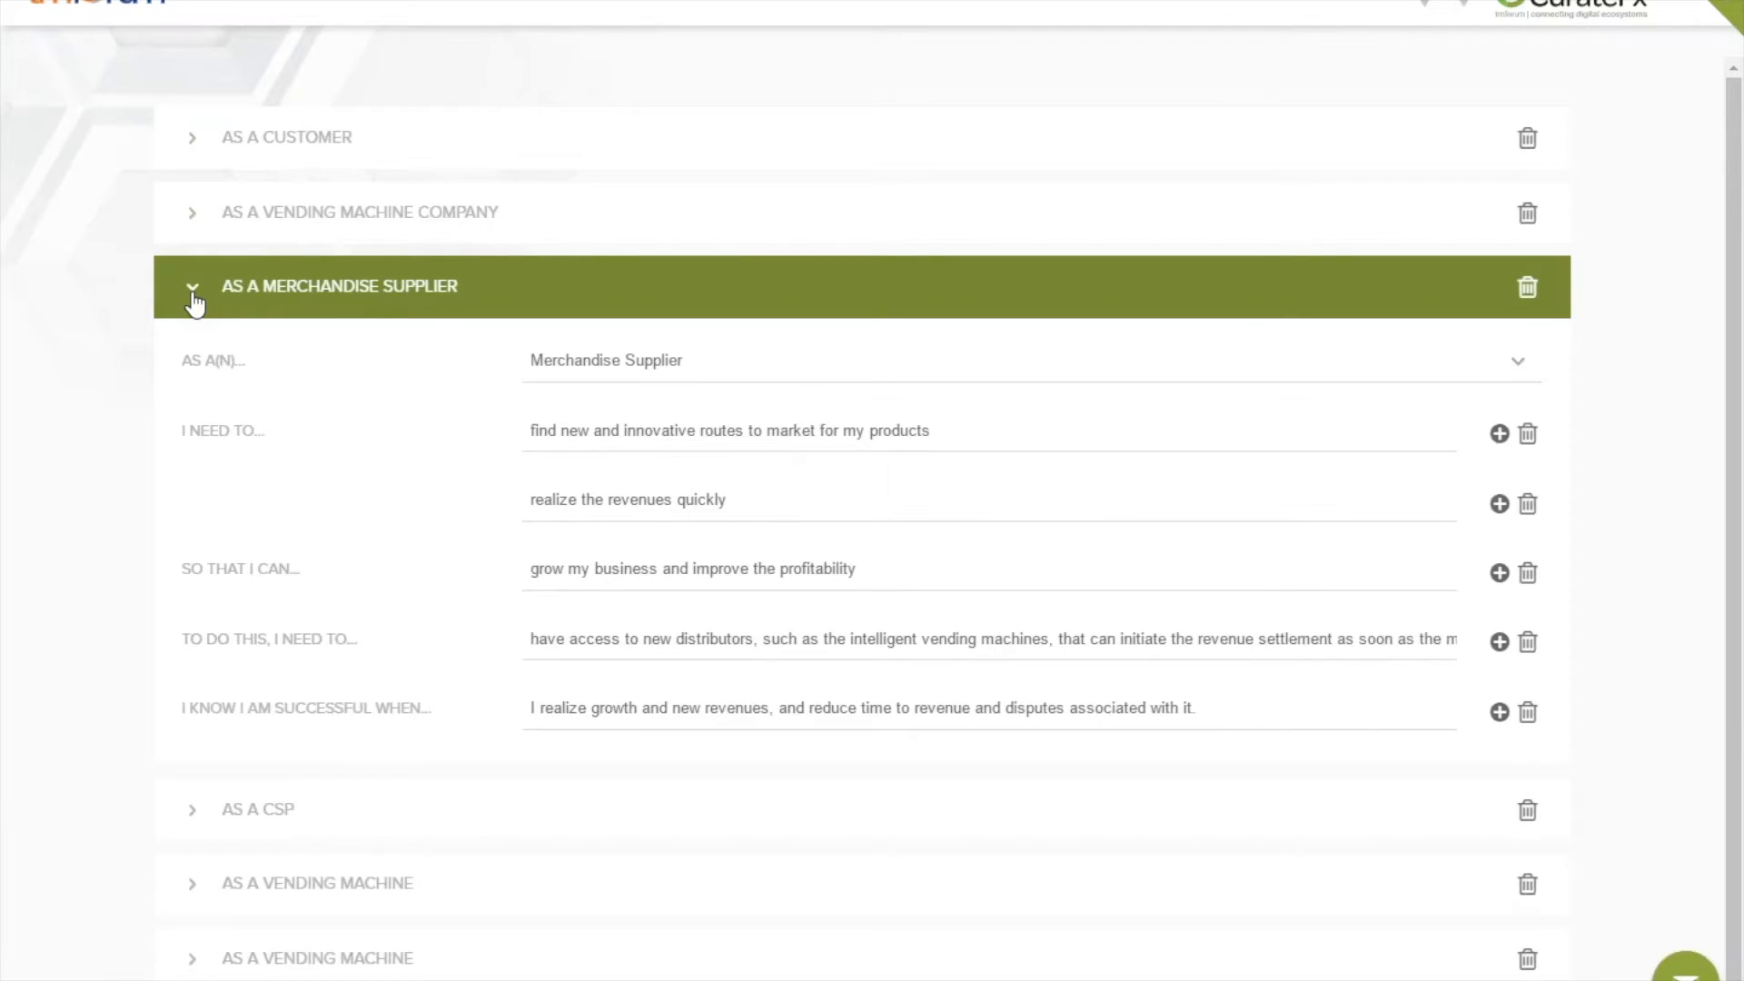
{"action": "left_click", "coordinate": [194, 295]}
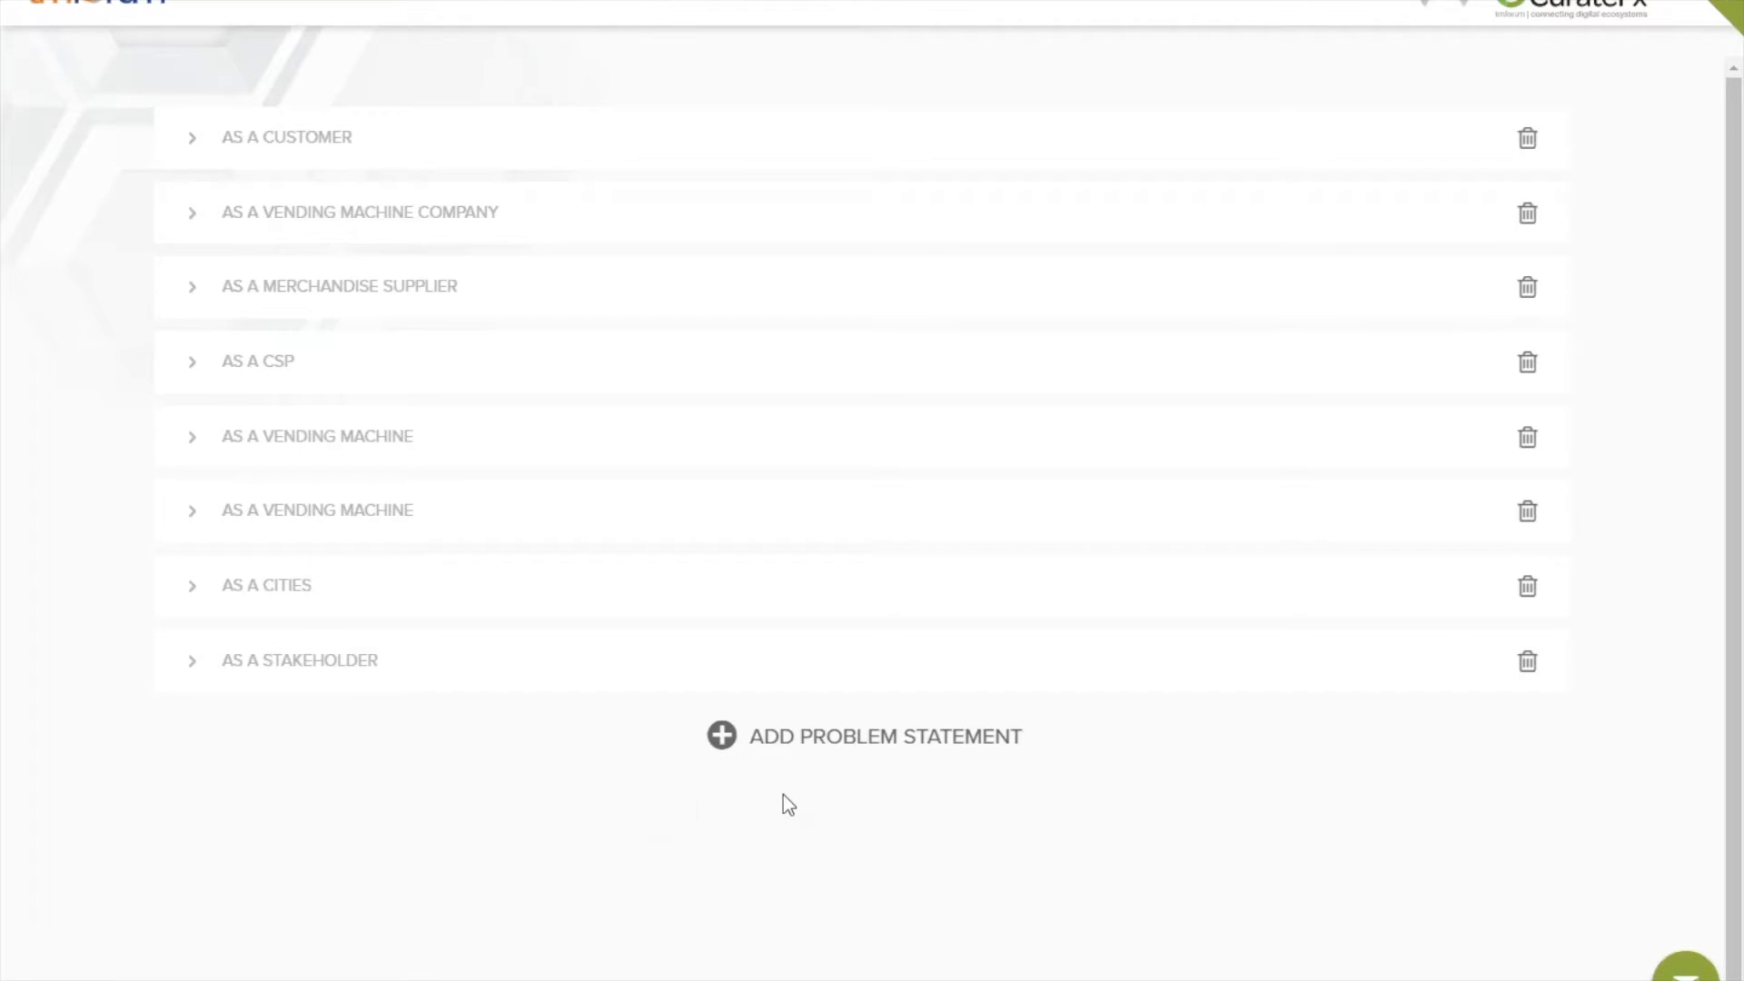
Add a problem statement with Customer as its stakeholder and return to the project's module list
{"action": "left_click", "coordinate": [778, 738]}
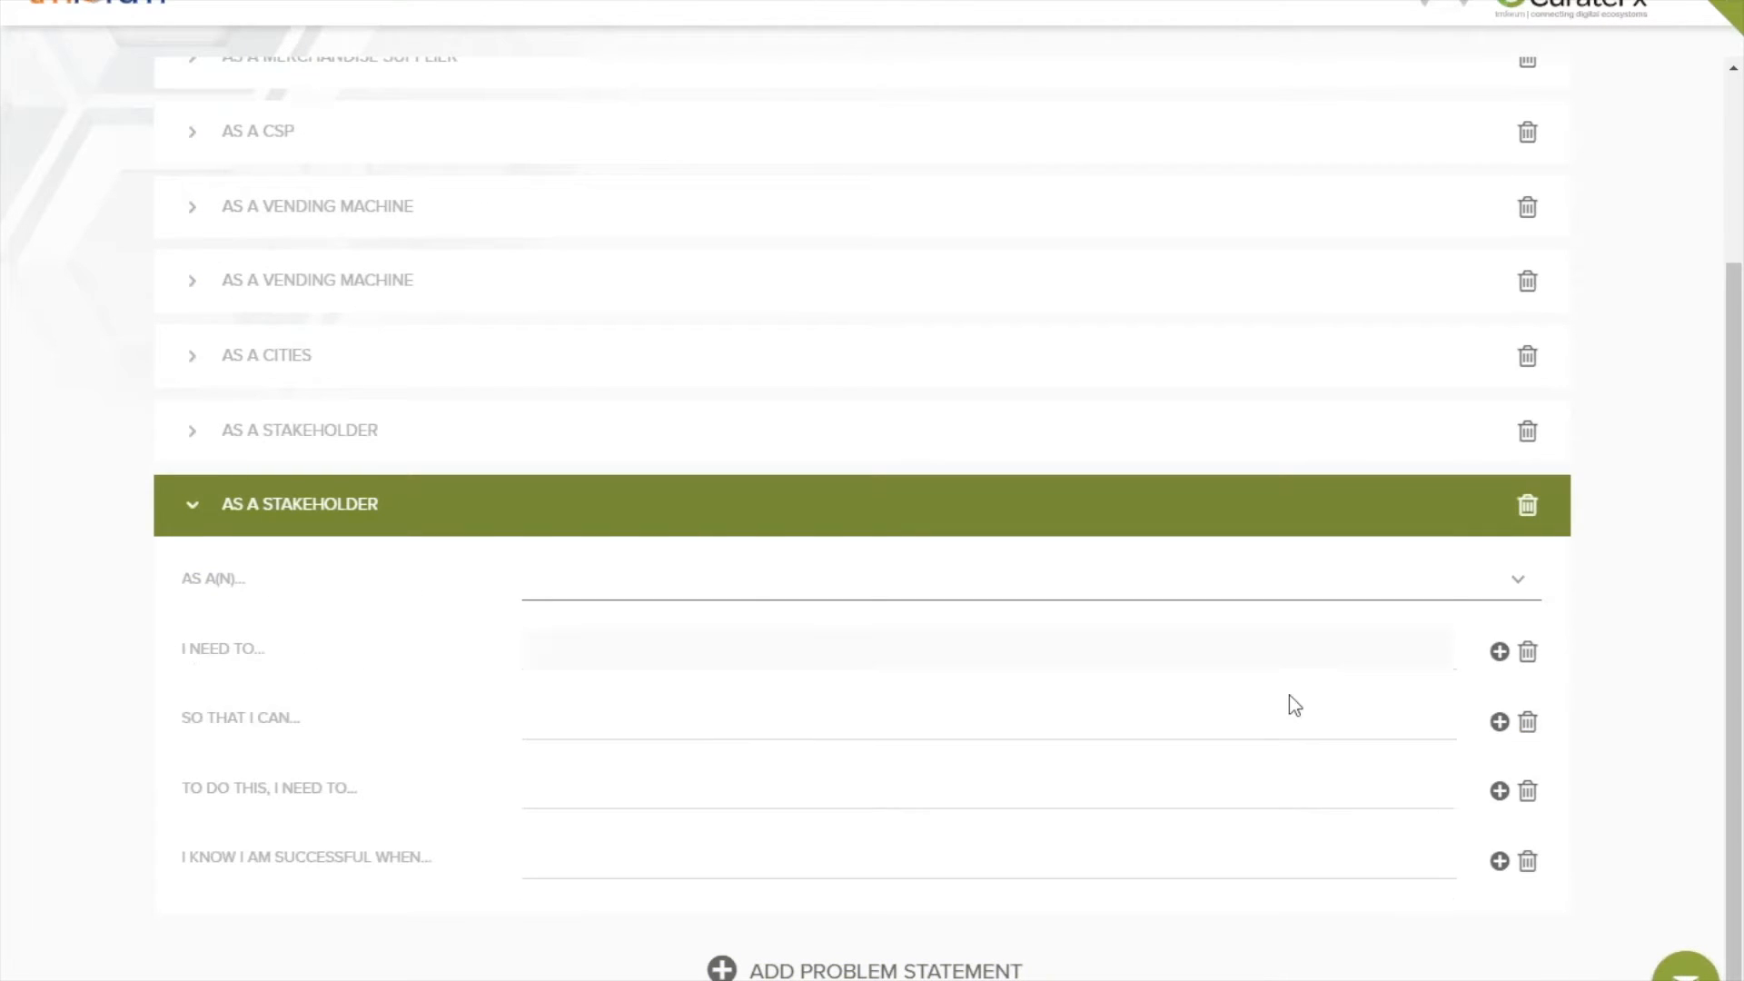
{"action": "left_click", "coordinate": [1519, 581]}
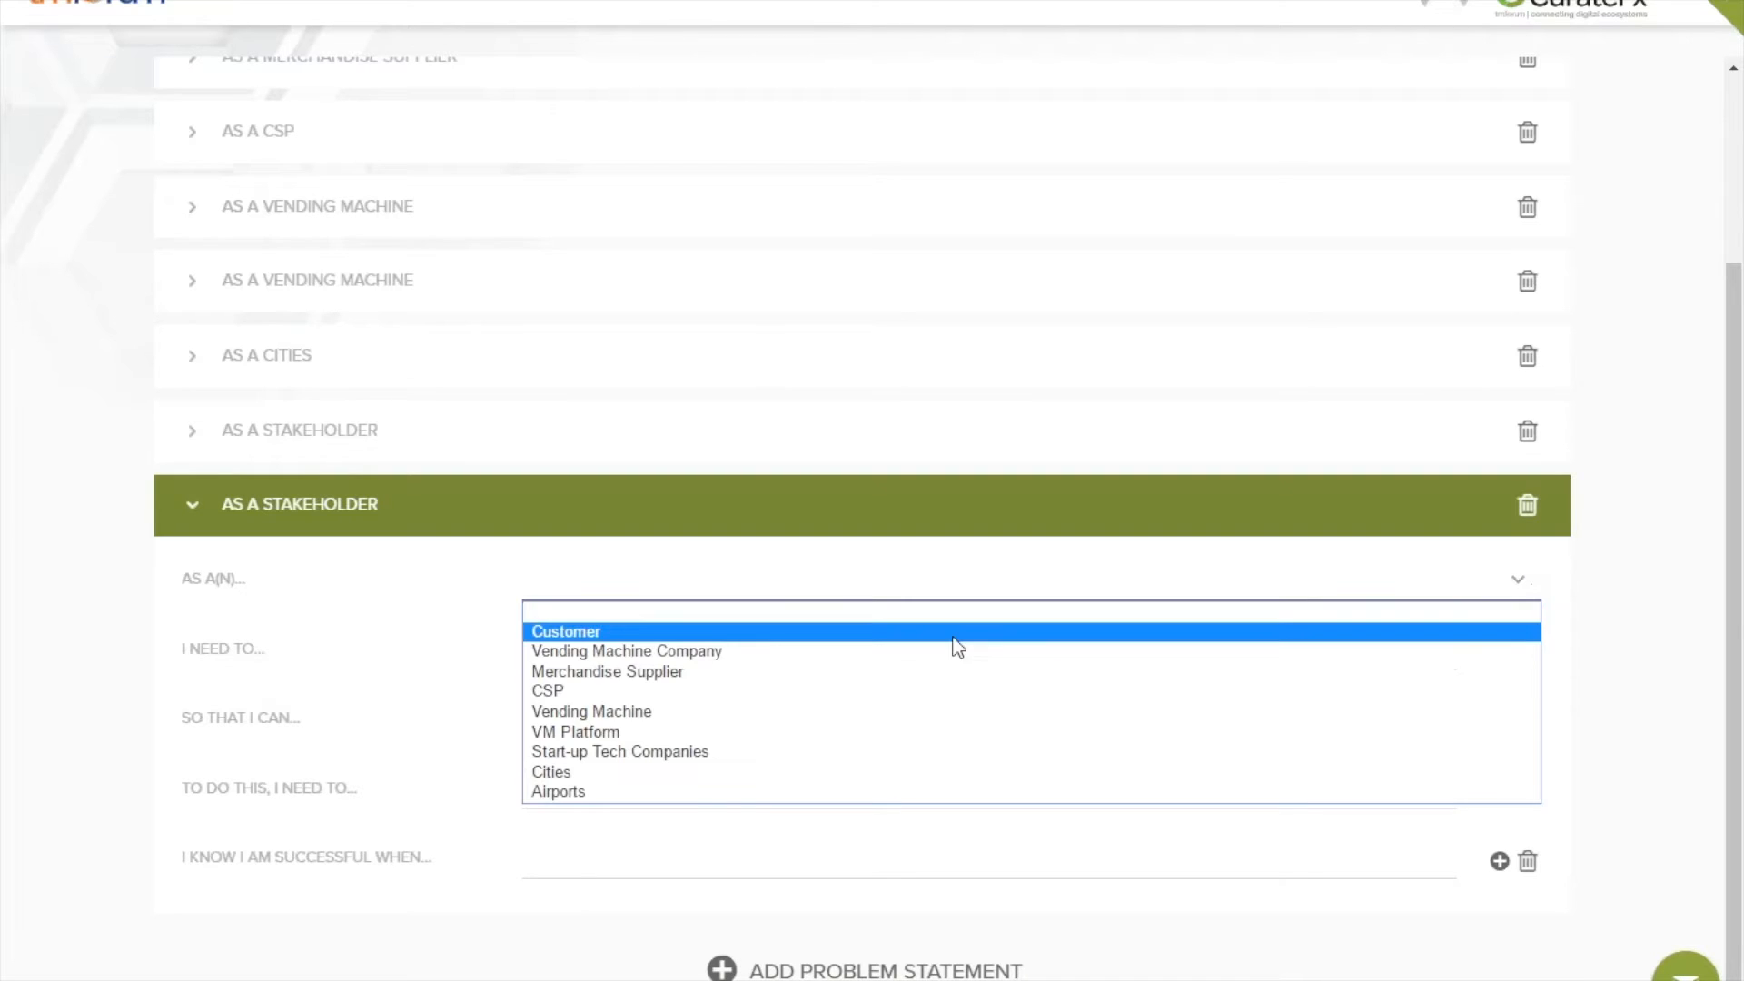
{"action": "left_click", "coordinate": [718, 635]}
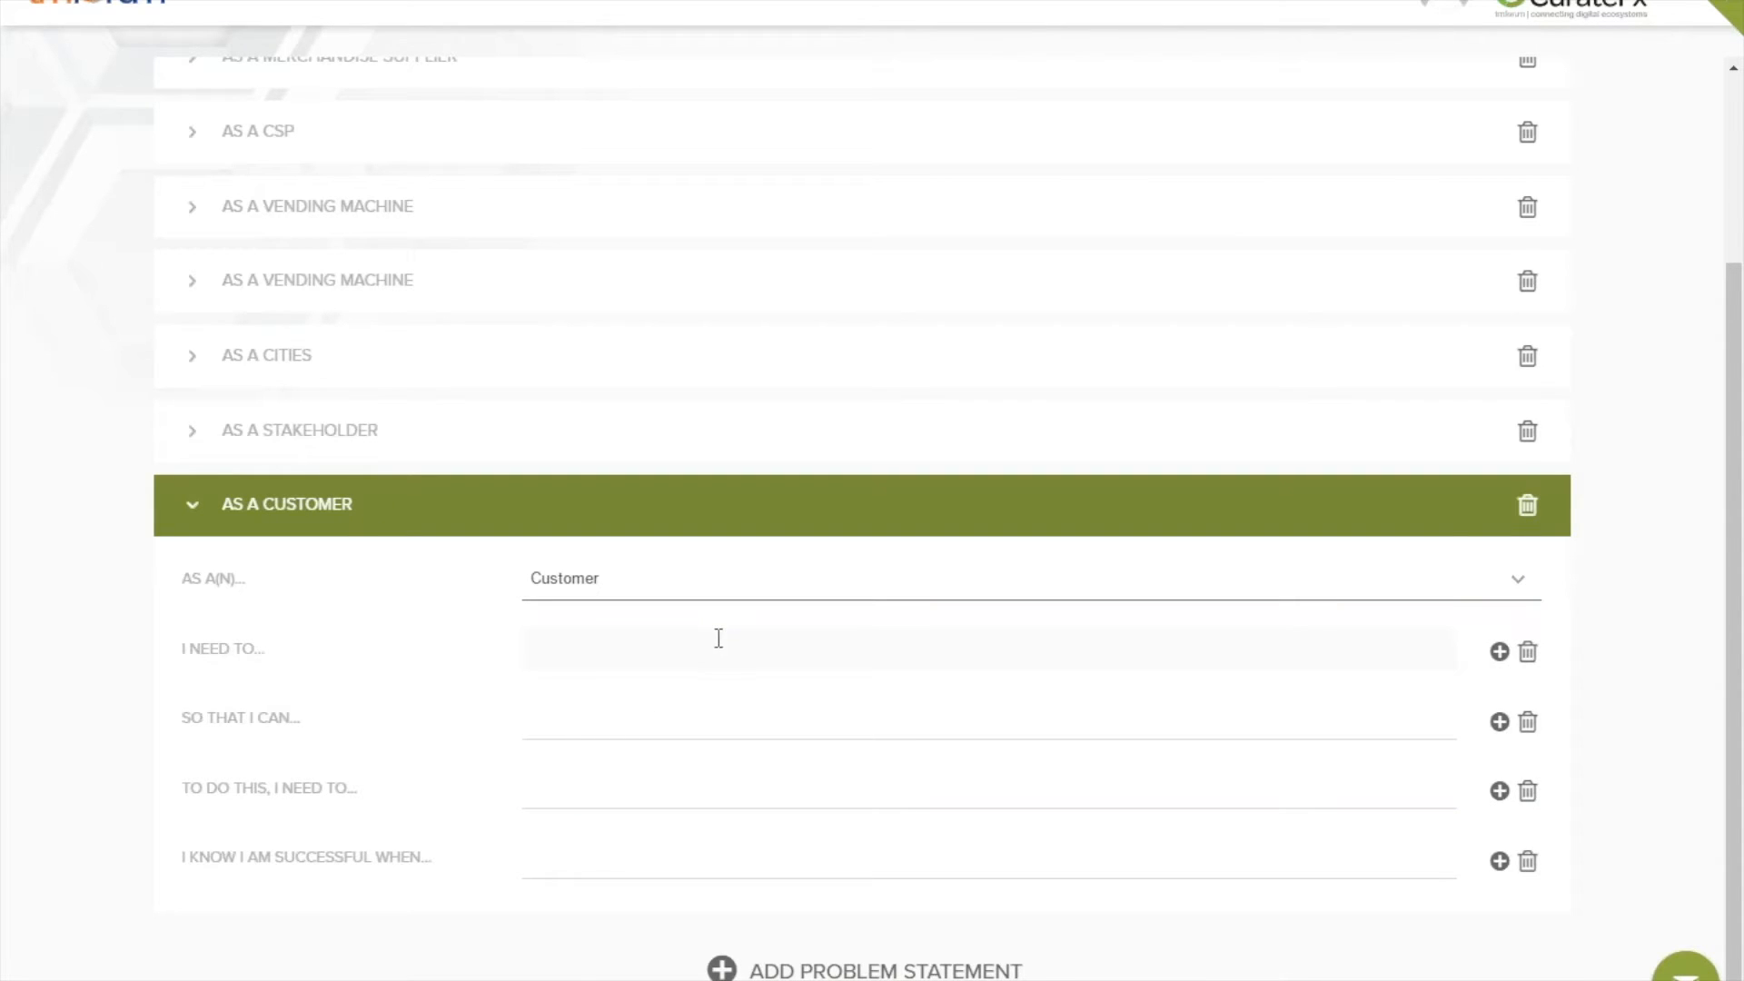
{"action": "scroll", "coordinate": [917, 809], "scroll_direction": "up", "scroll_amount": 1}
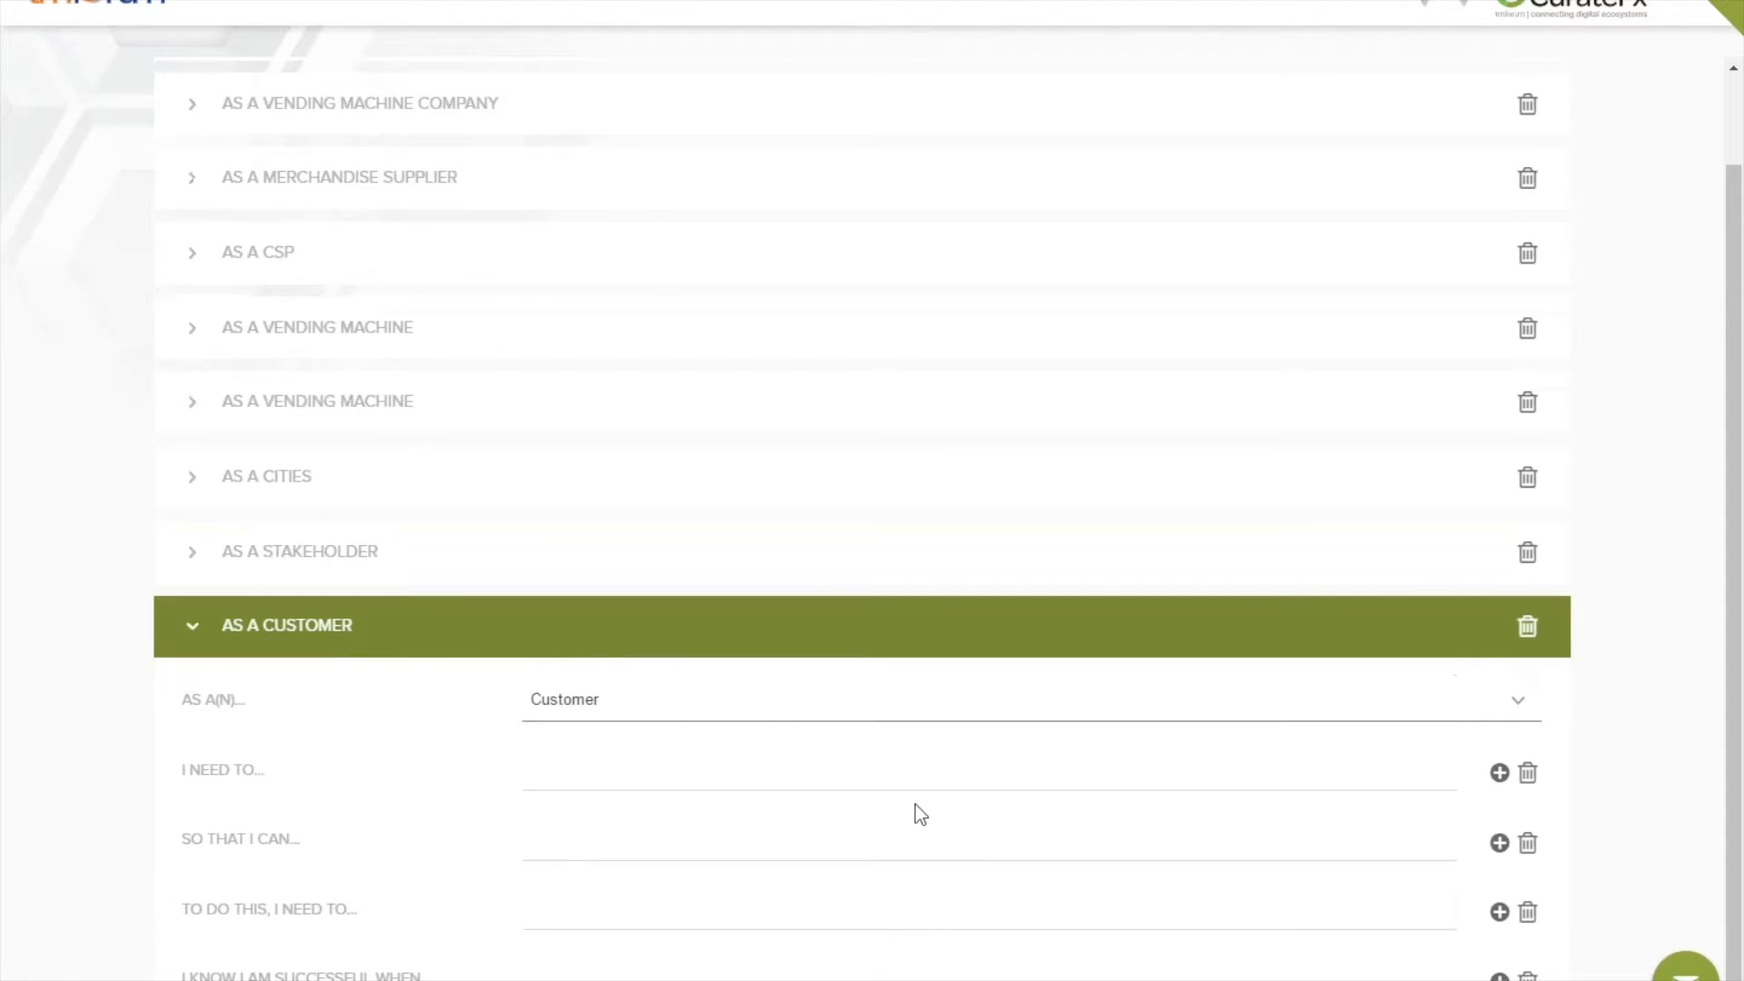
{"action": "scroll", "coordinate": [919, 813], "scroll_direction": "up", "scroll_amount": 1}
{"action": "left_click", "coordinate": [495, 12]}
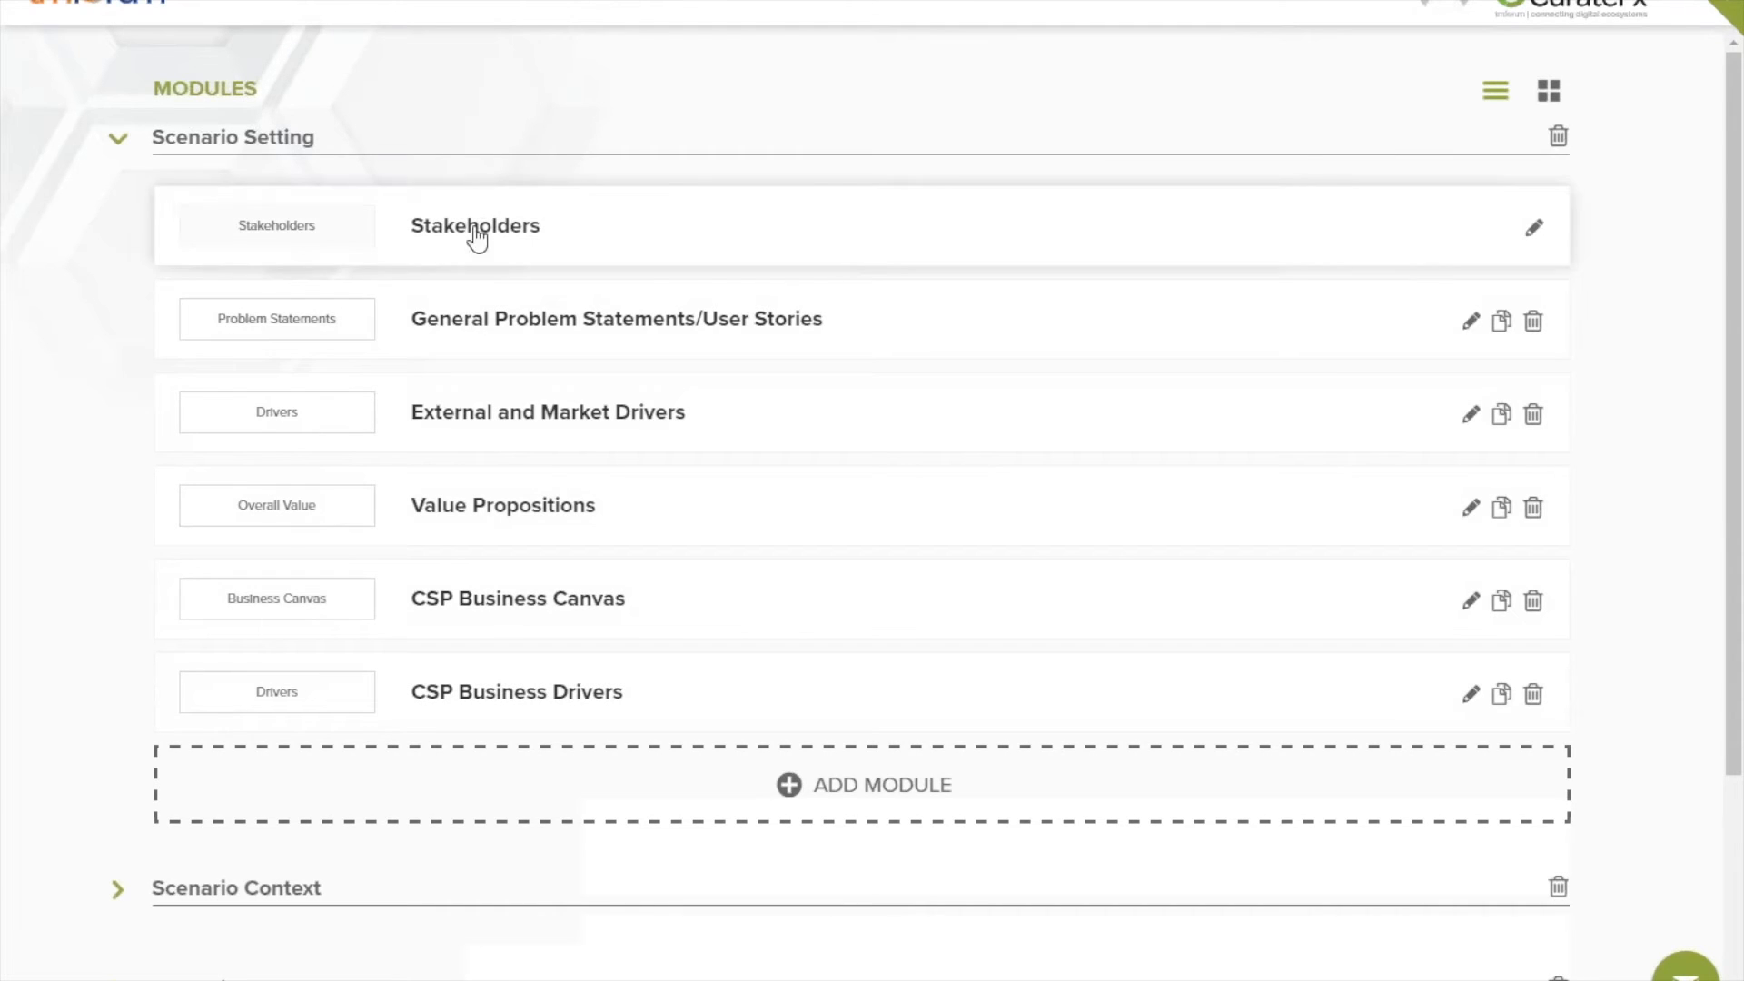
Add a blank new driver in the External and Market Drivers module and return to the module list
{"action": "left_click", "coordinate": [476, 421]}
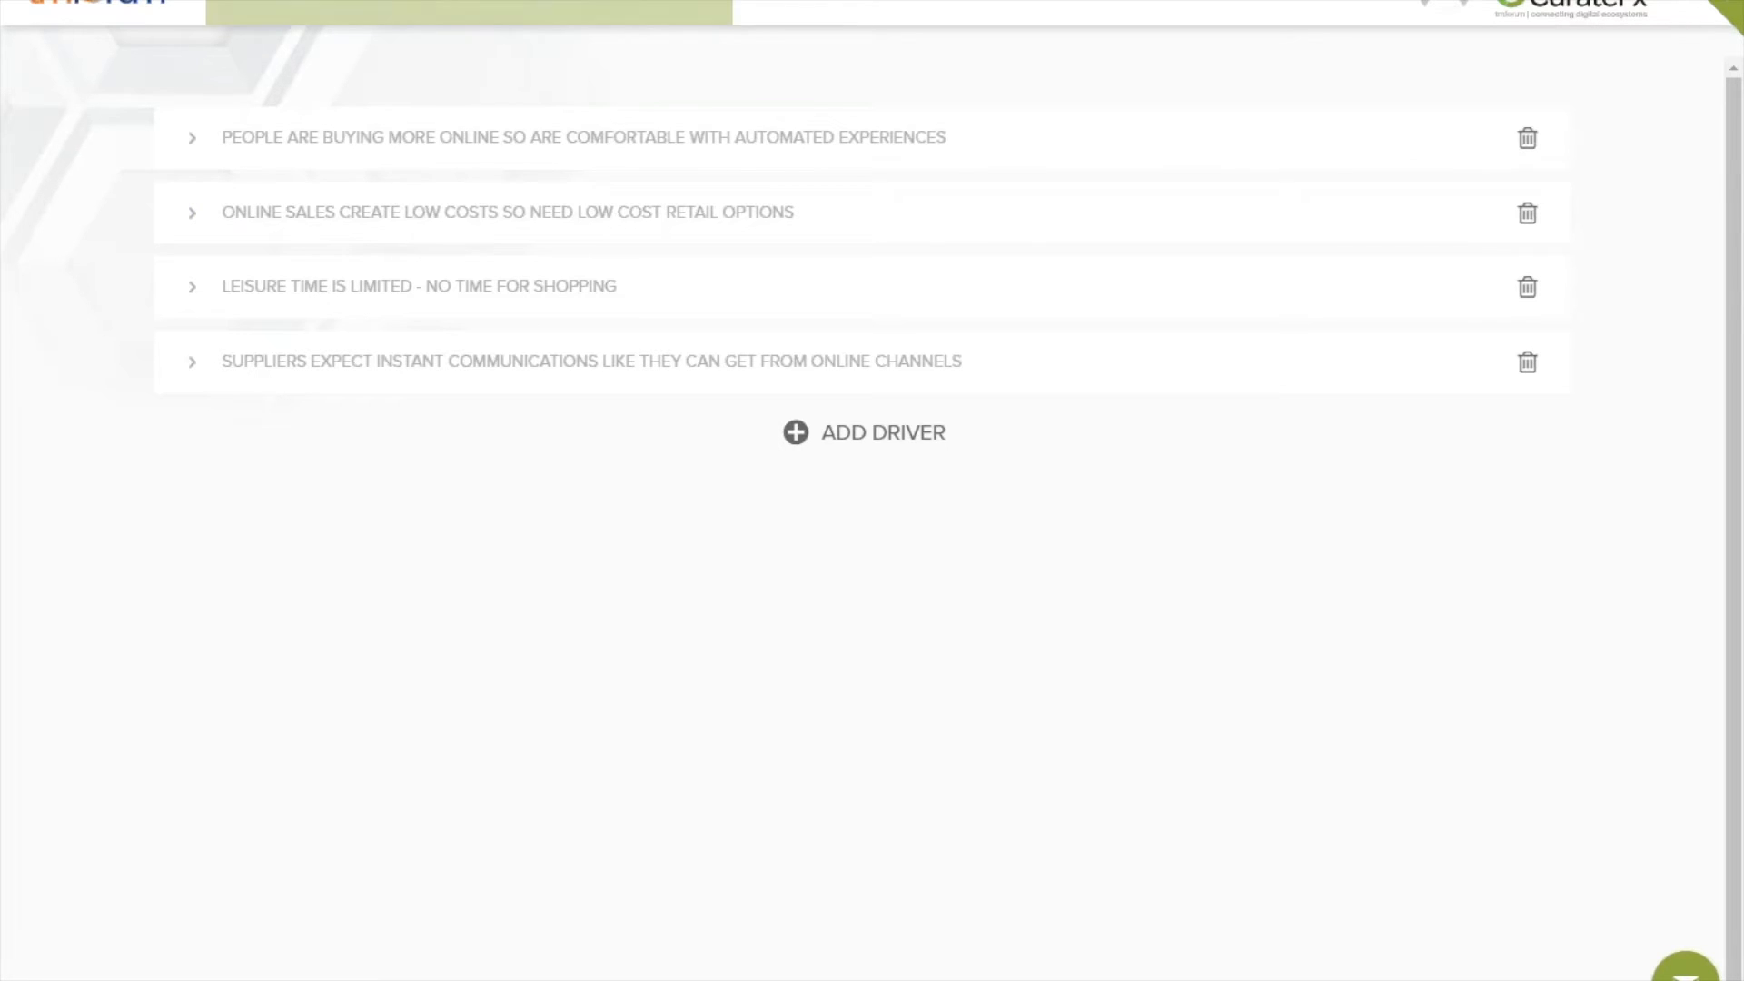
{"action": "left_click", "coordinate": [882, 445]}
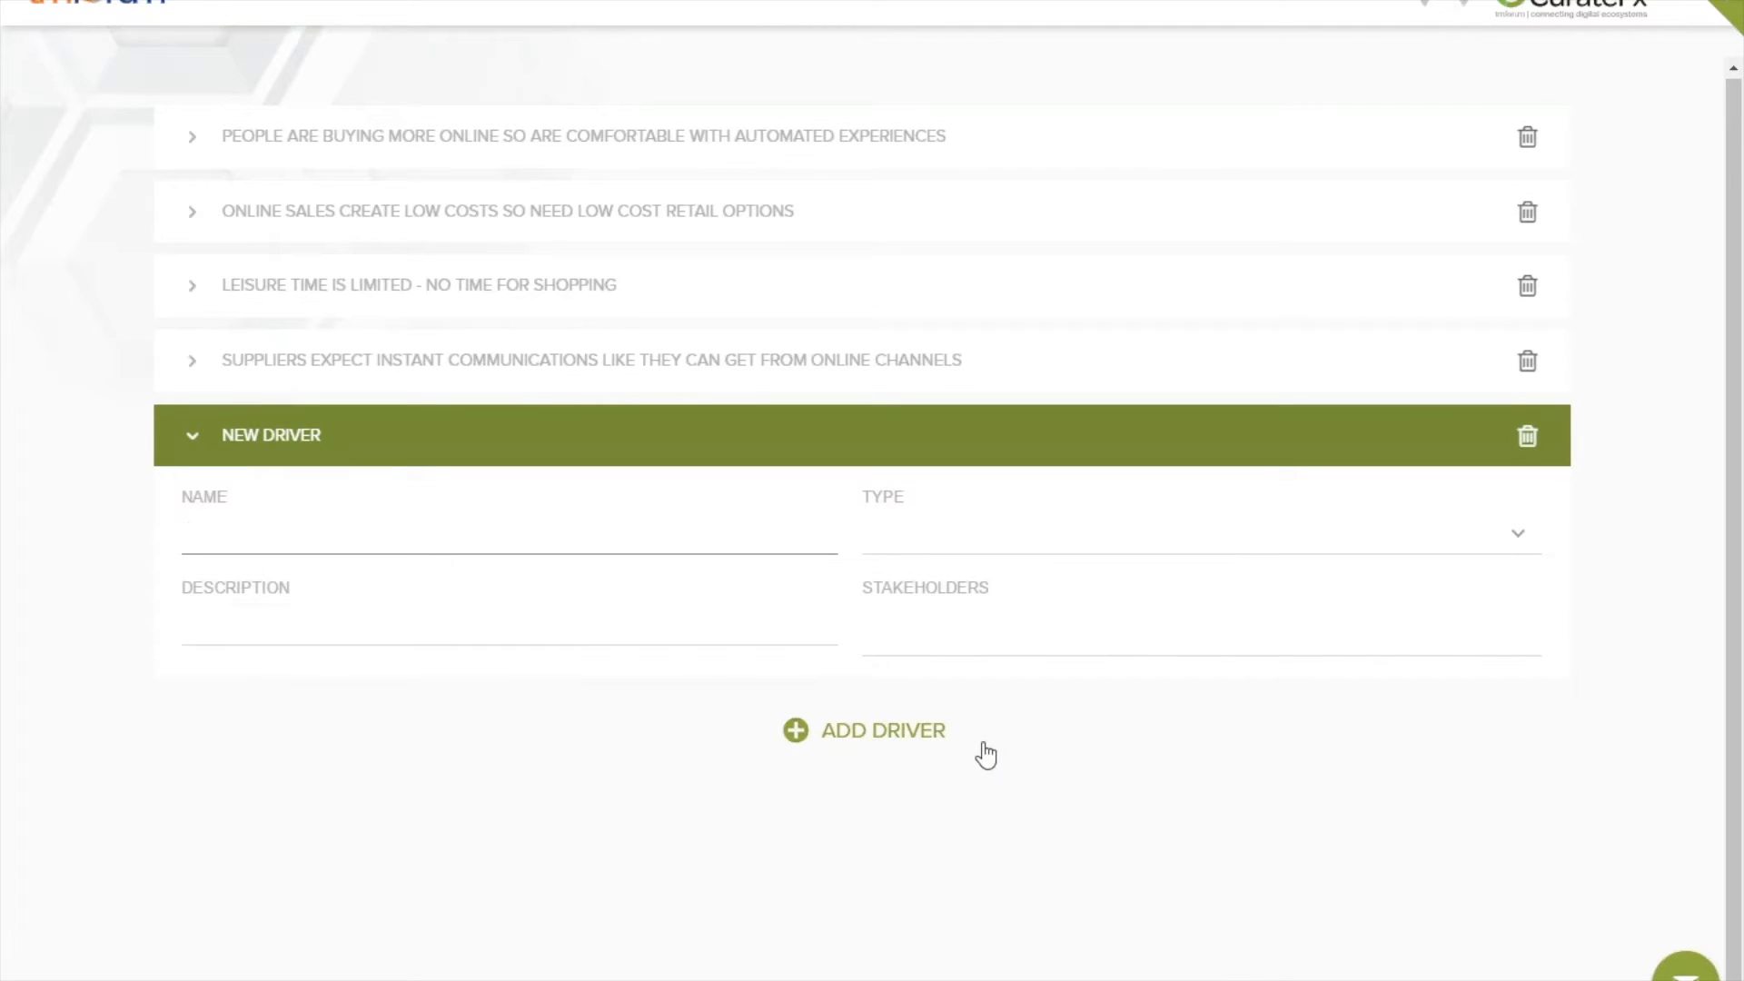
{"action": "left_click", "coordinate": [432, 15]}
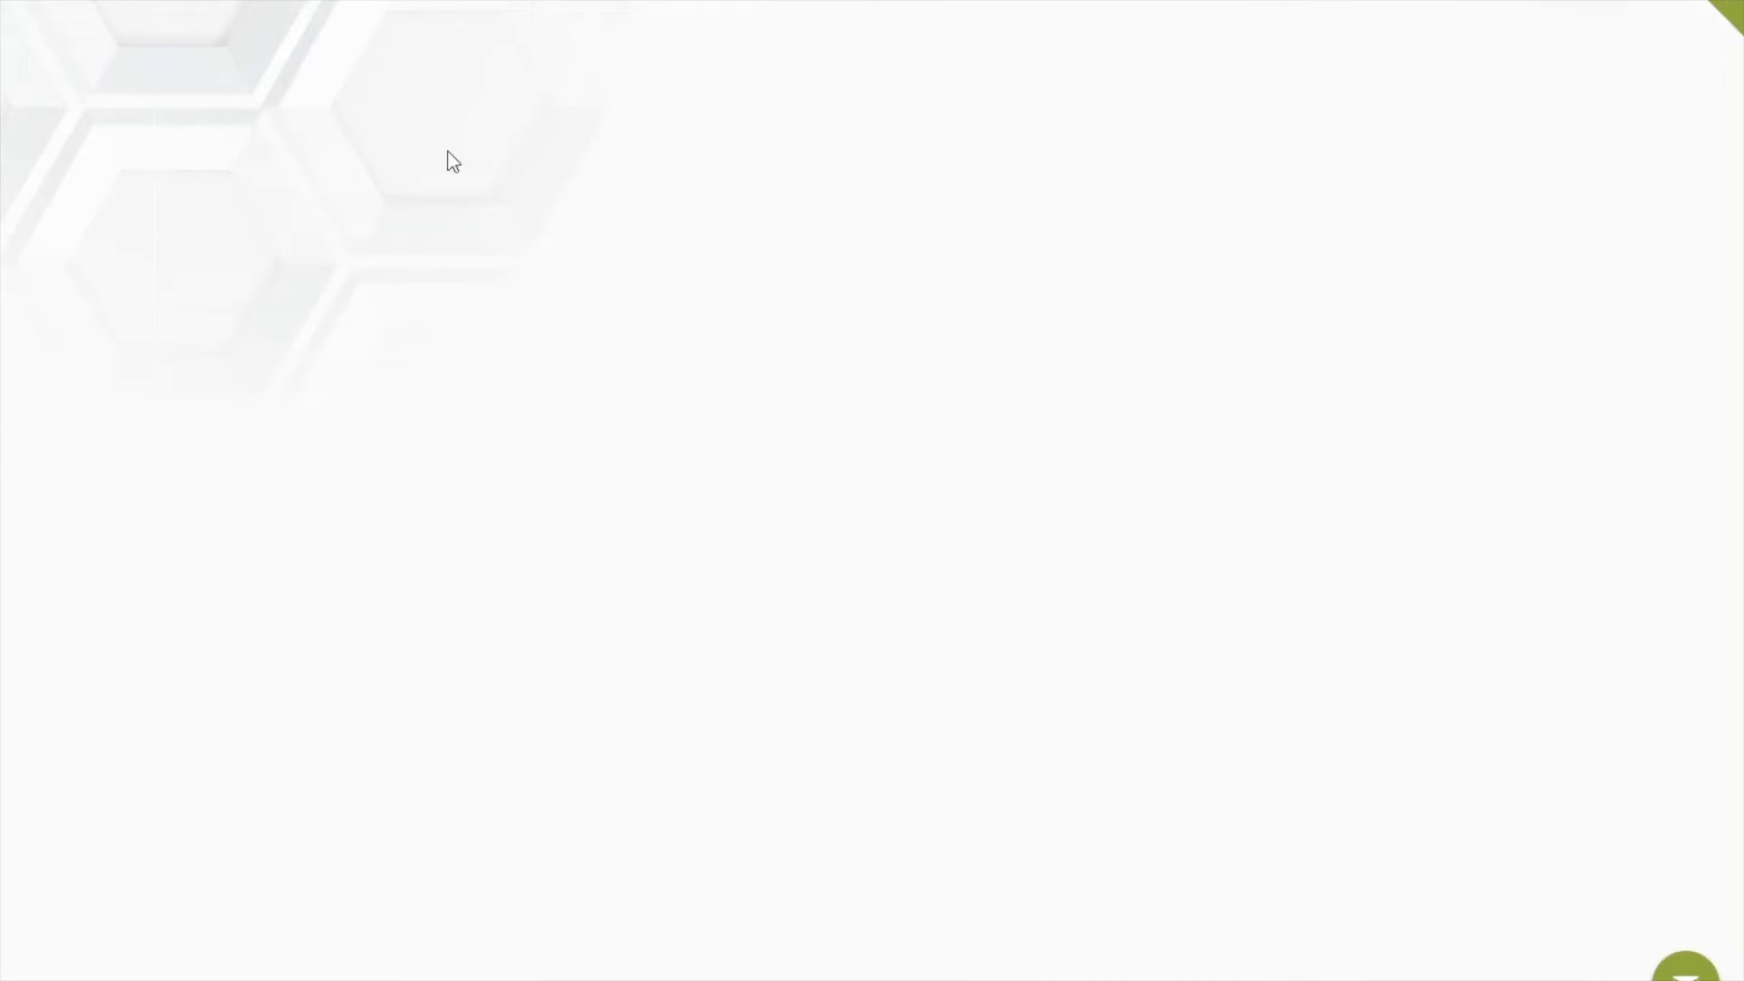
In Value Propositions, replace the VM Platform stakeholder with Vending Machine on the new revenue streams value, and return to the module list
{"action": "left_click", "coordinate": [491, 536]}
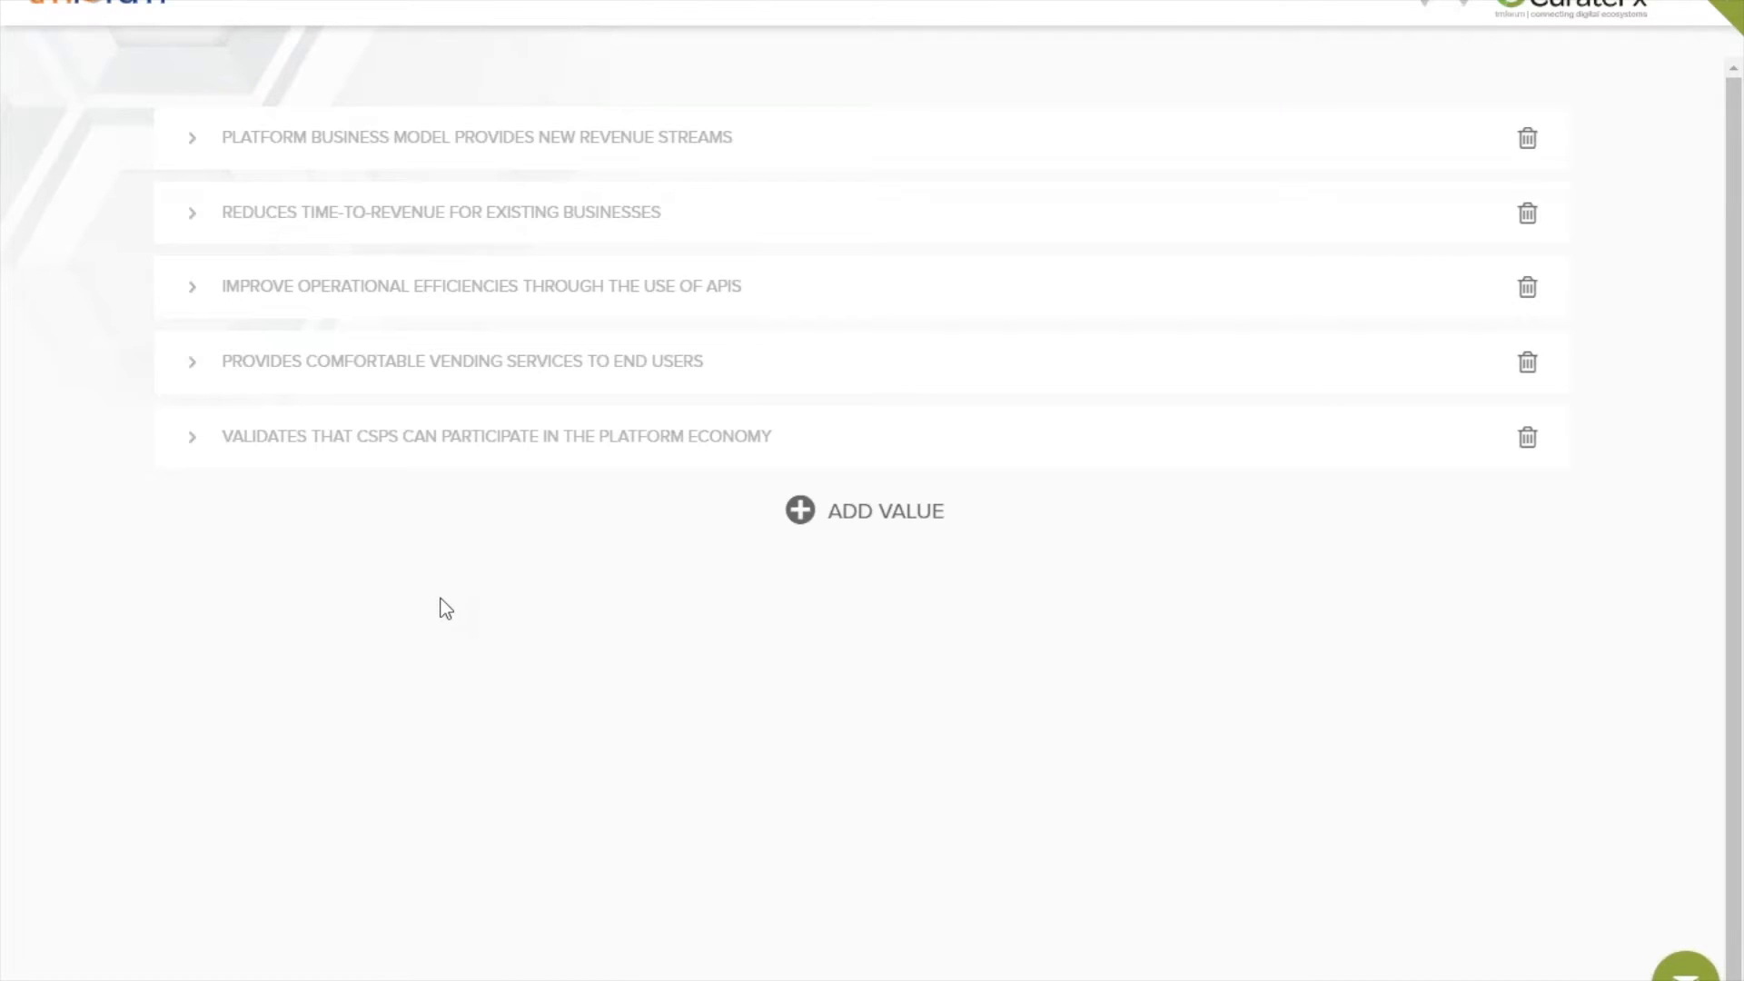
{"action": "left_click", "coordinate": [192, 146]}
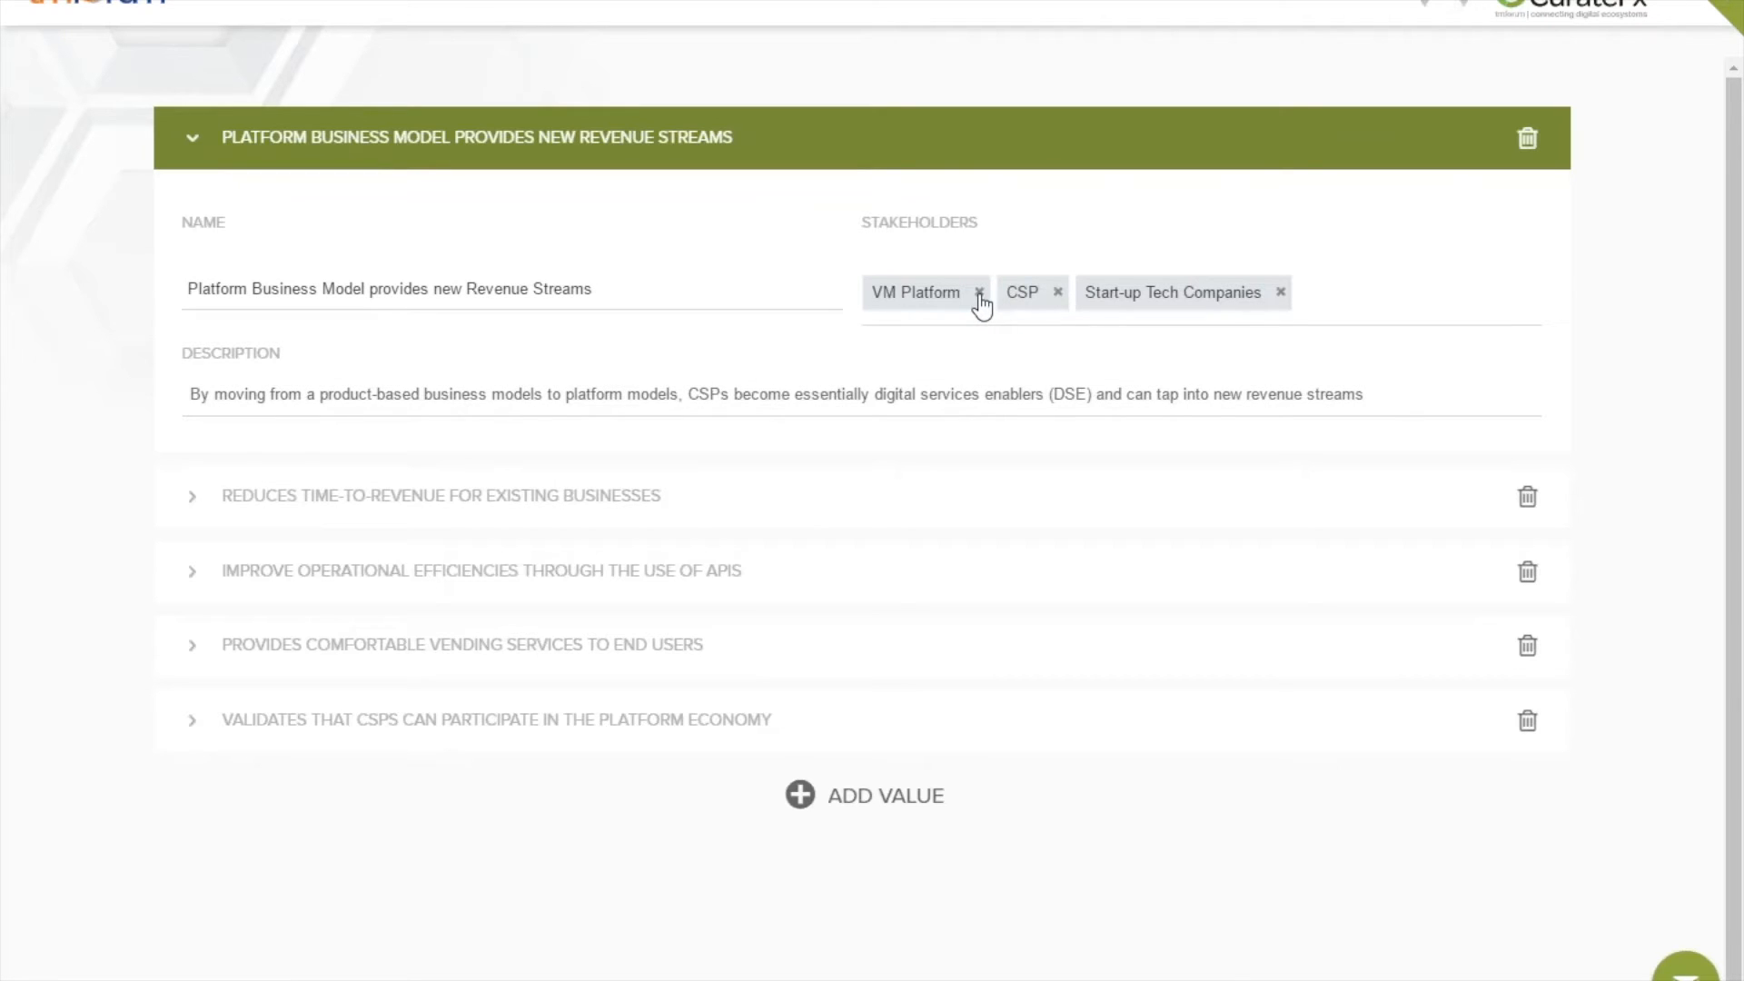
{"action": "left_click", "coordinate": [980, 292]}
{"action": "left_click", "coordinate": [1207, 295]}
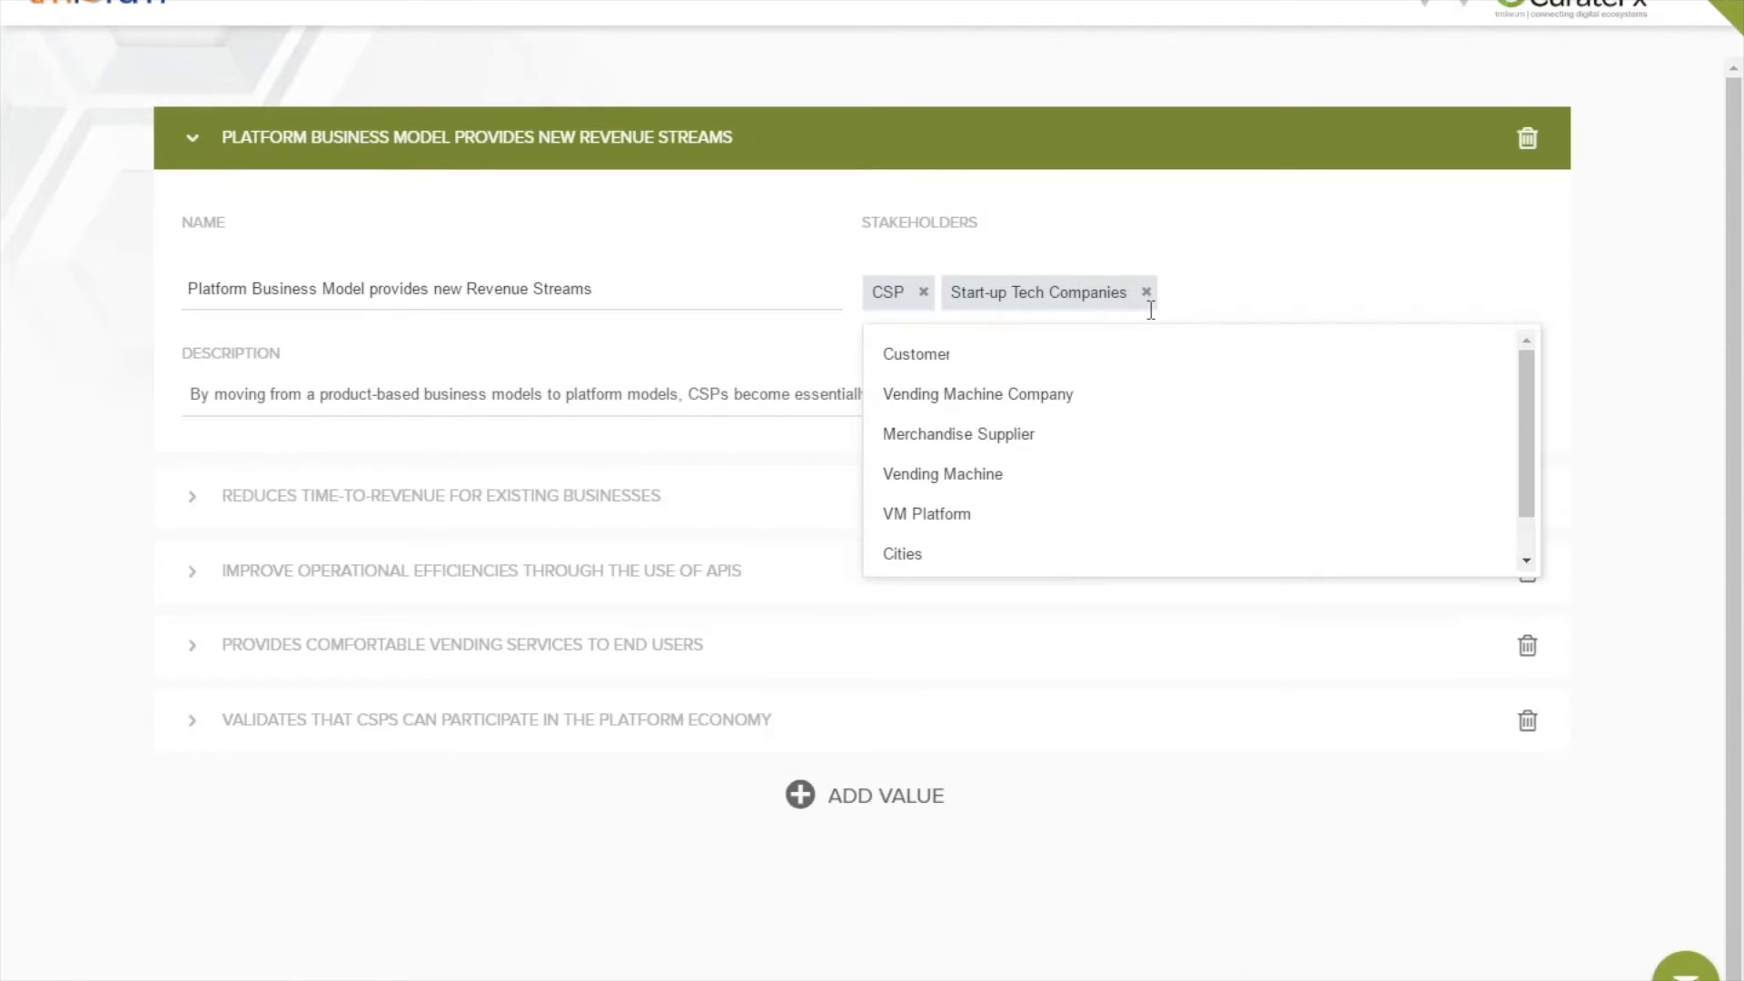
{"action": "left_click", "coordinate": [983, 479]}
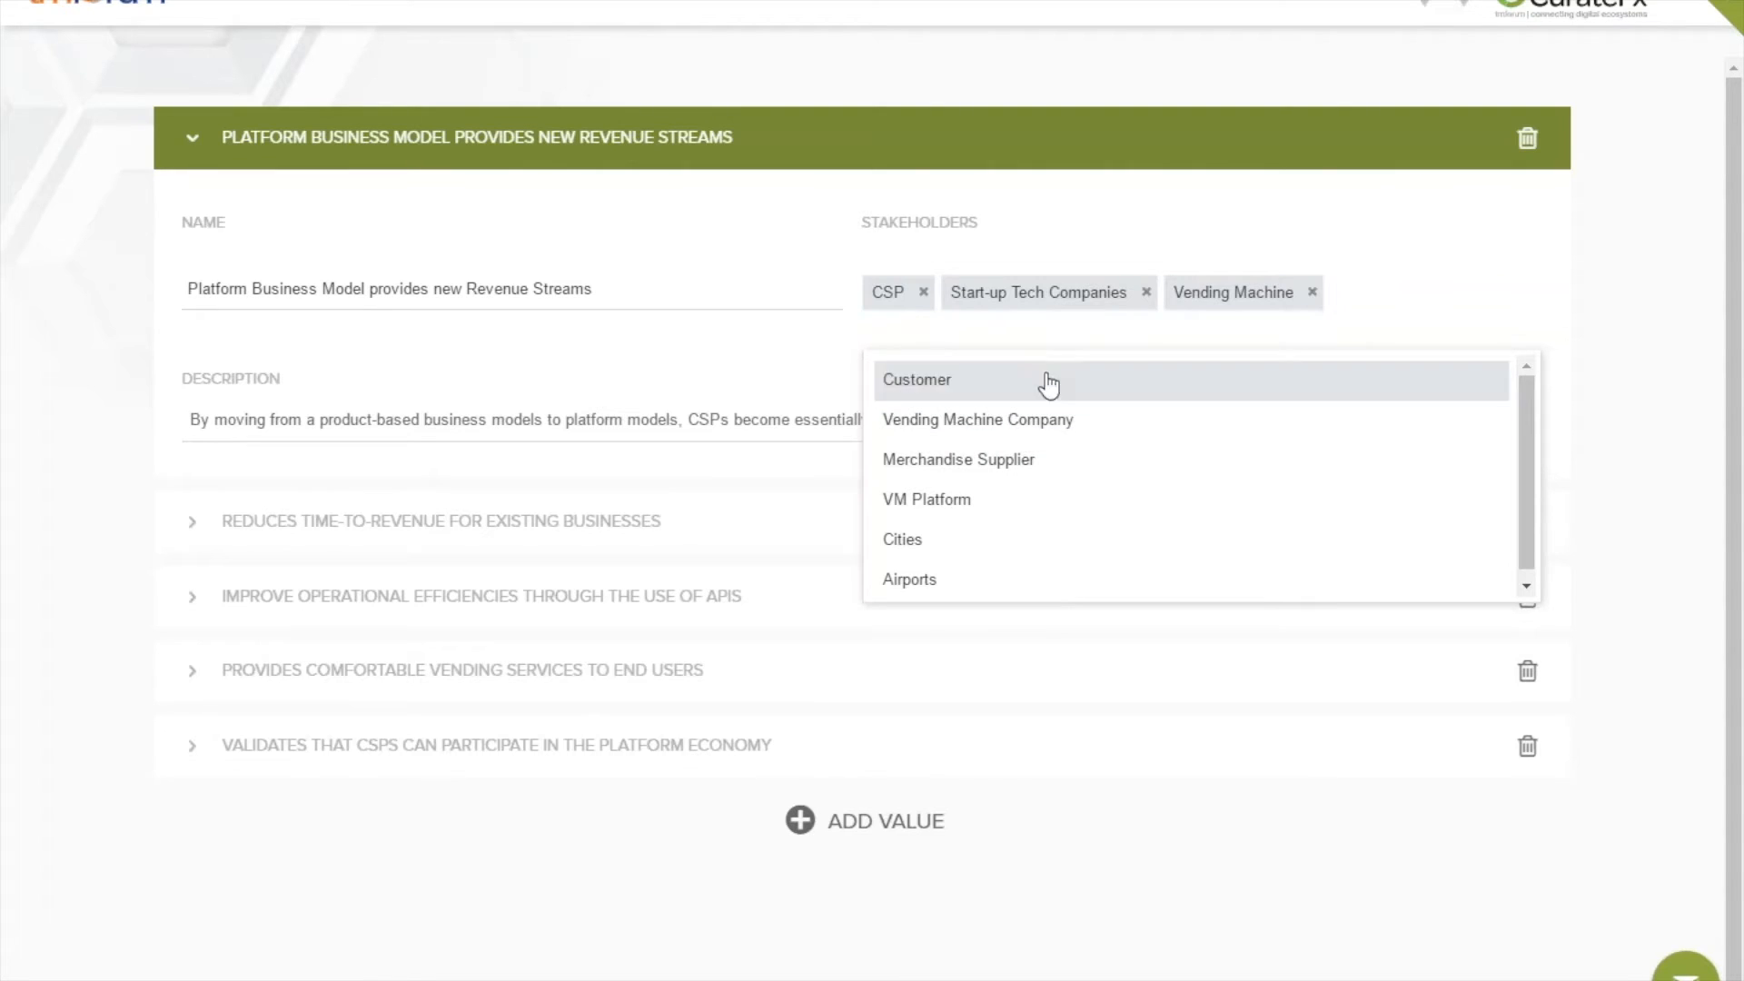
{"action": "left_click", "coordinate": [1082, 750]}
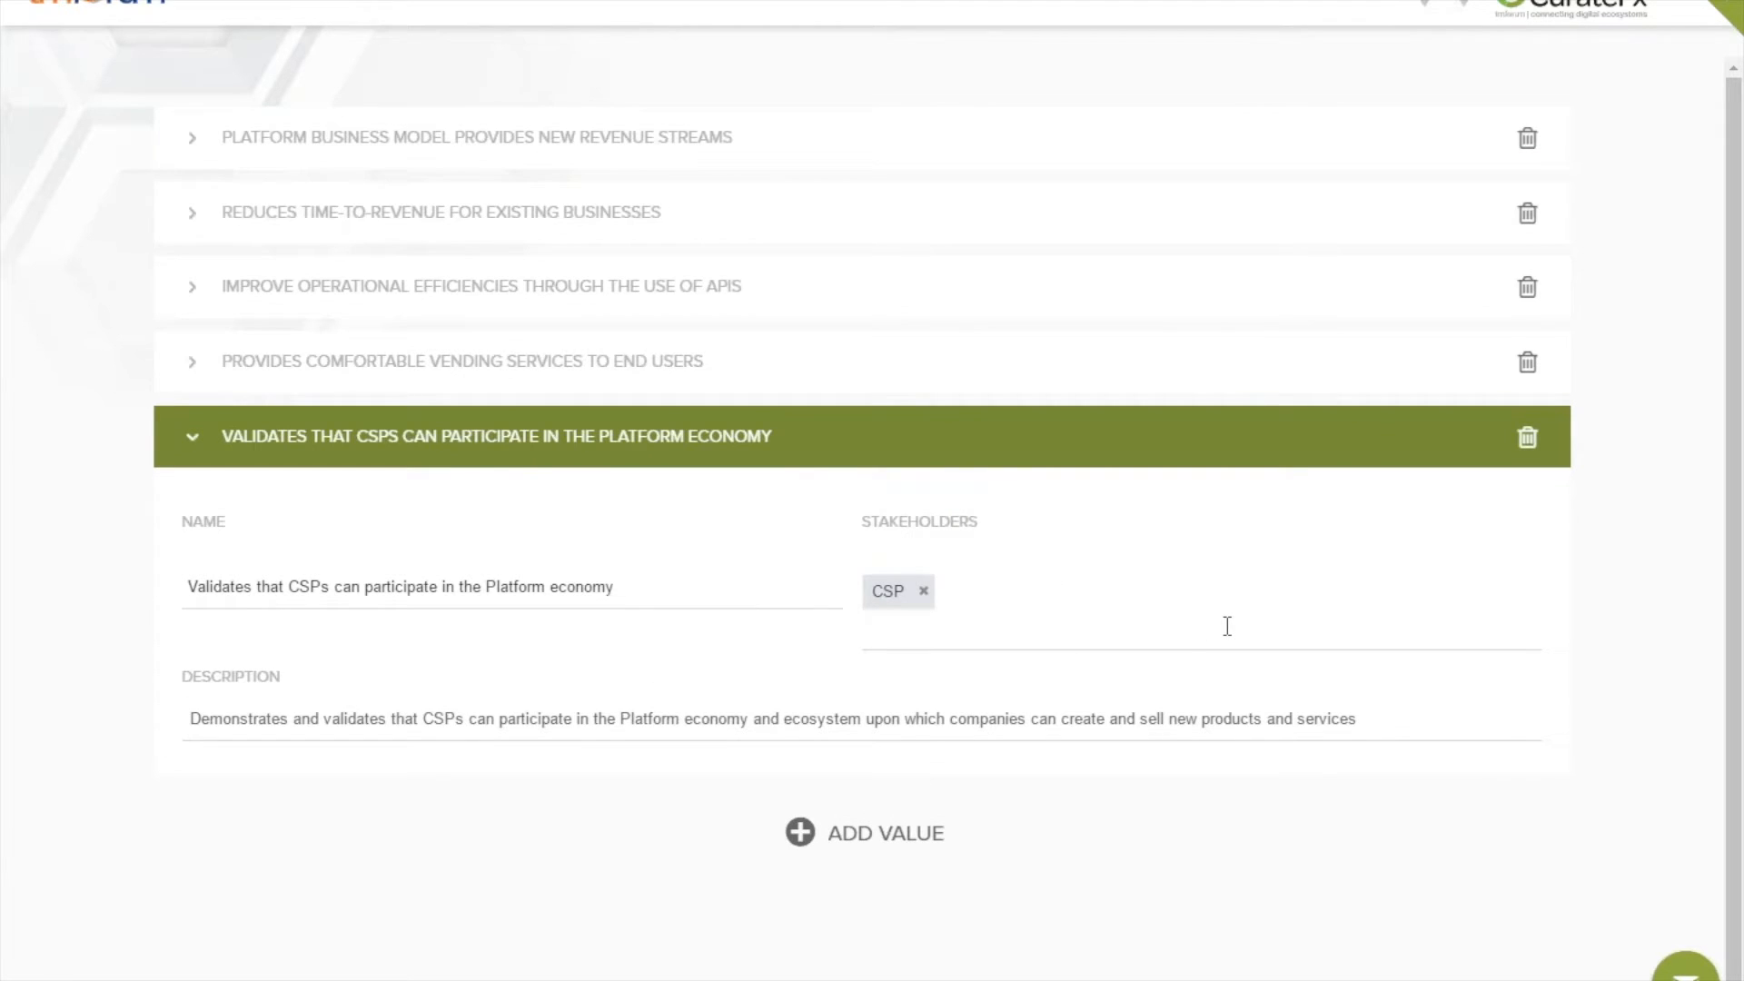
{"action": "left_click", "coordinate": [363, 11]}
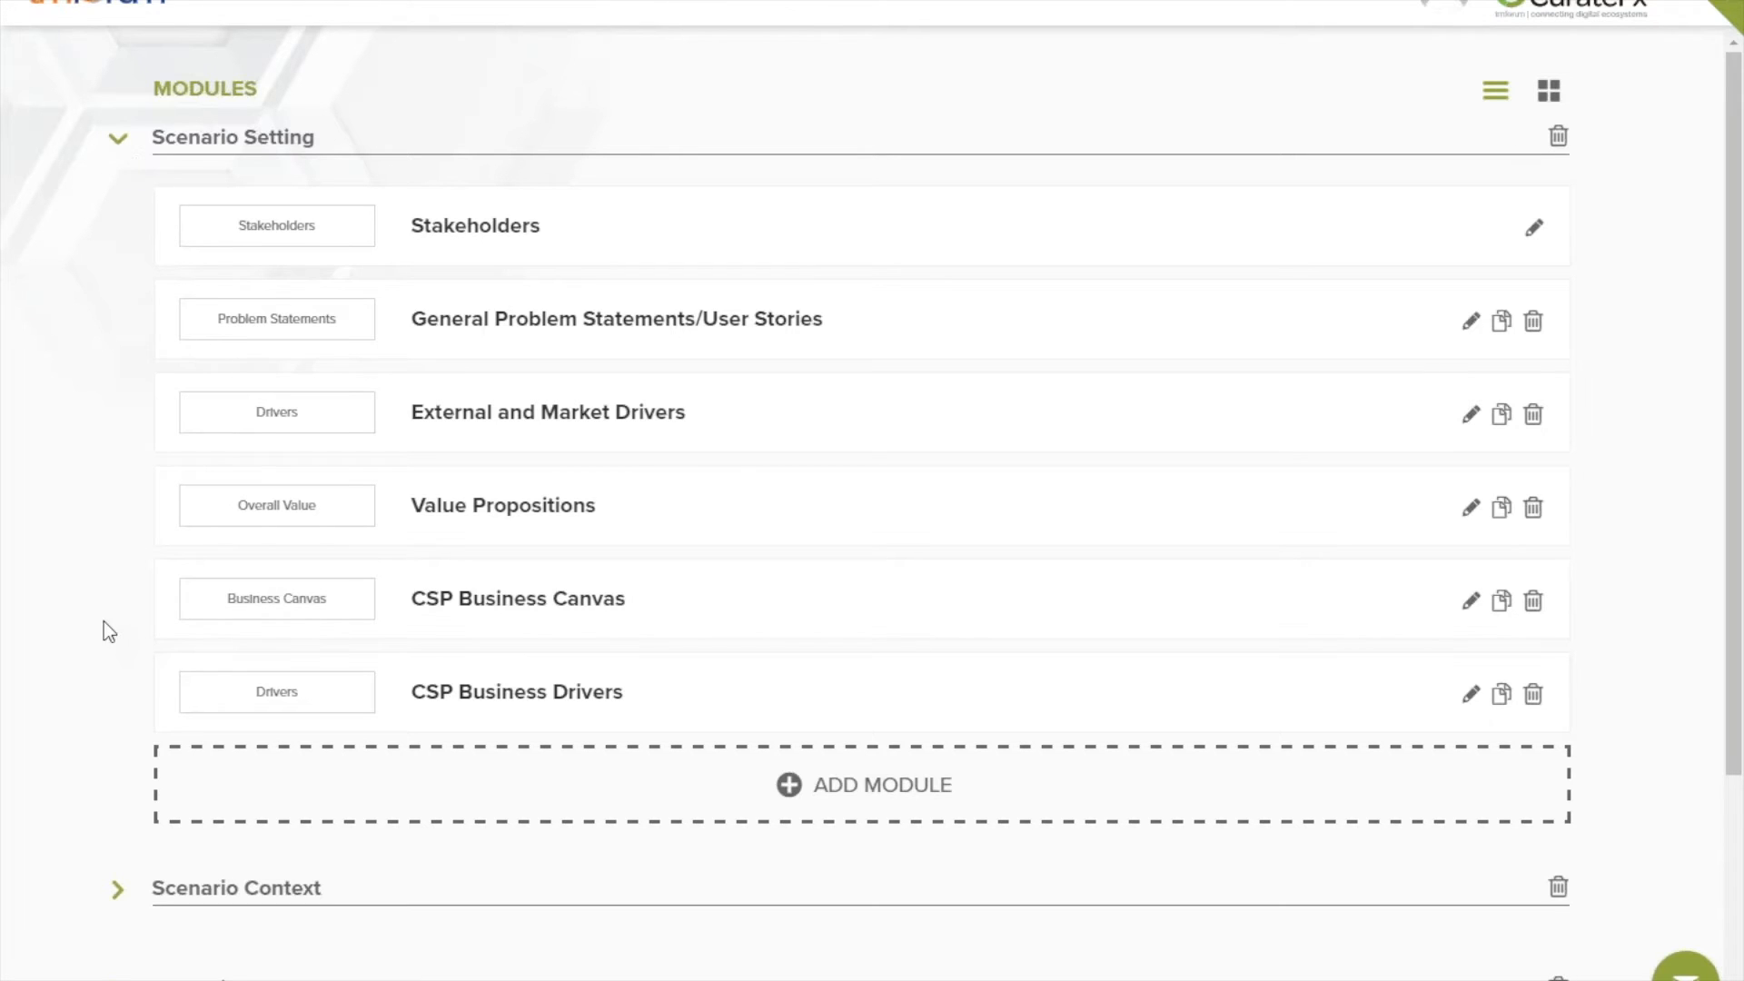
Expand the Scenario Context section and look over its modules
{"action": "scroll", "coordinate": [103, 622], "scroll_direction": "down", "scroll_amount": 4}
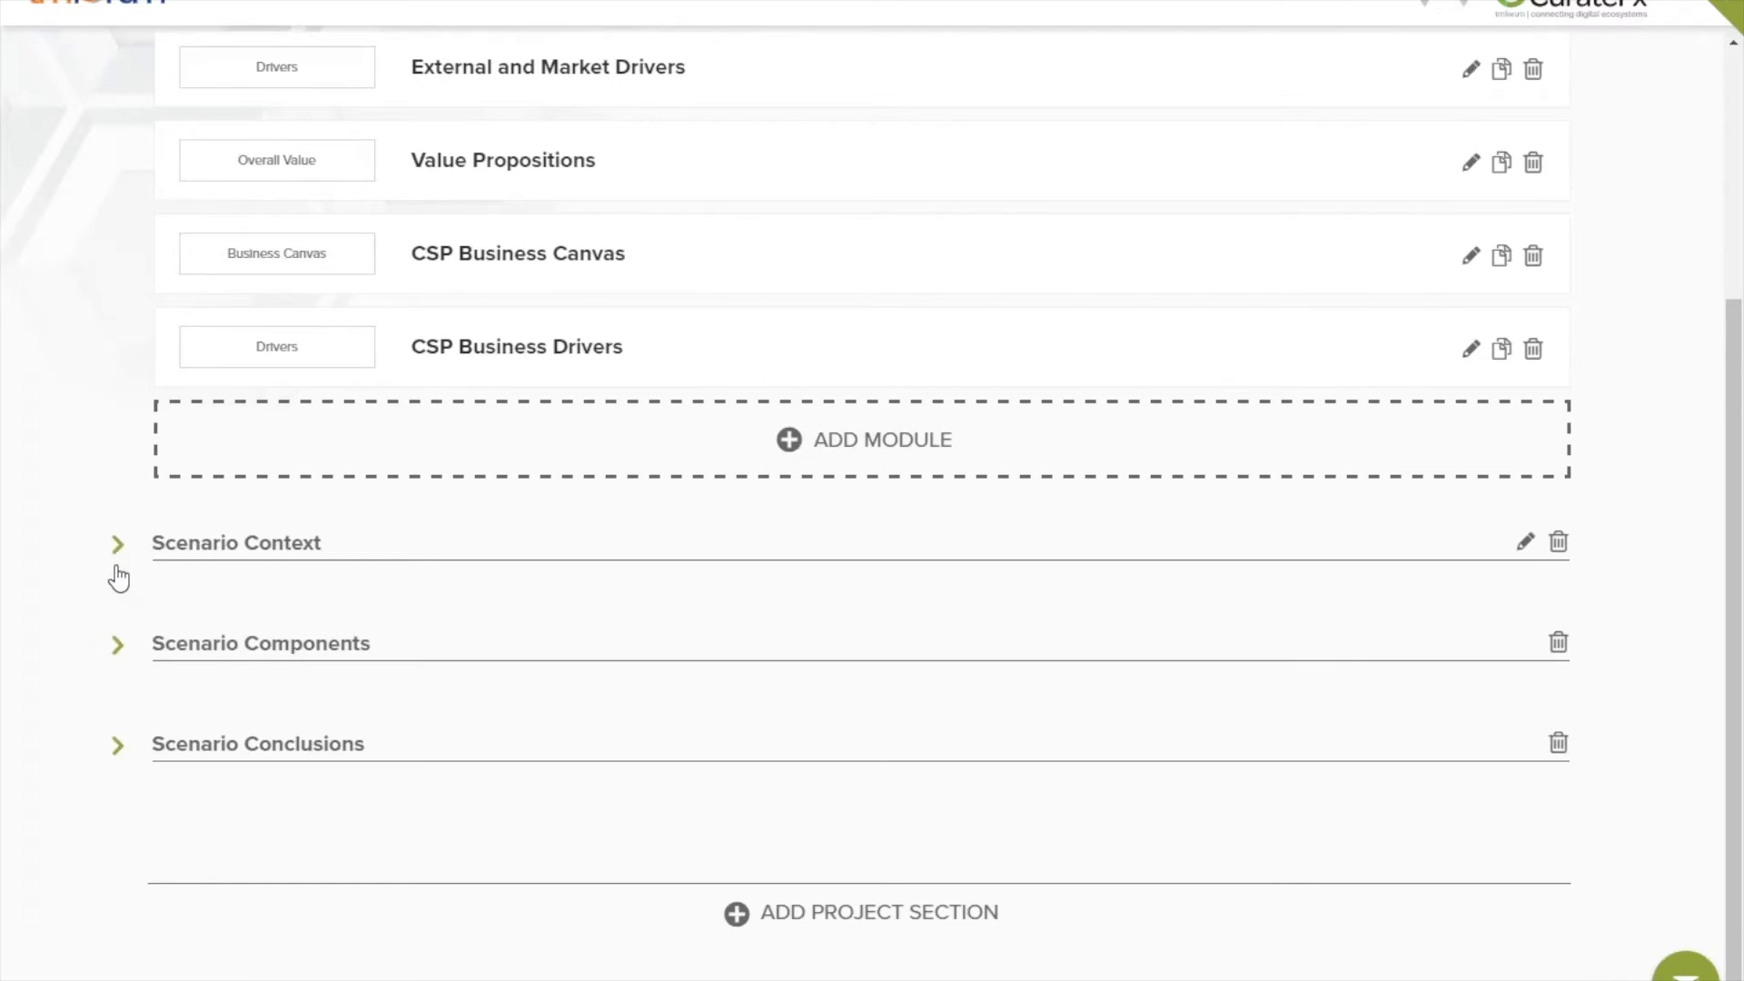
{"action": "left_click", "coordinate": [114, 551]}
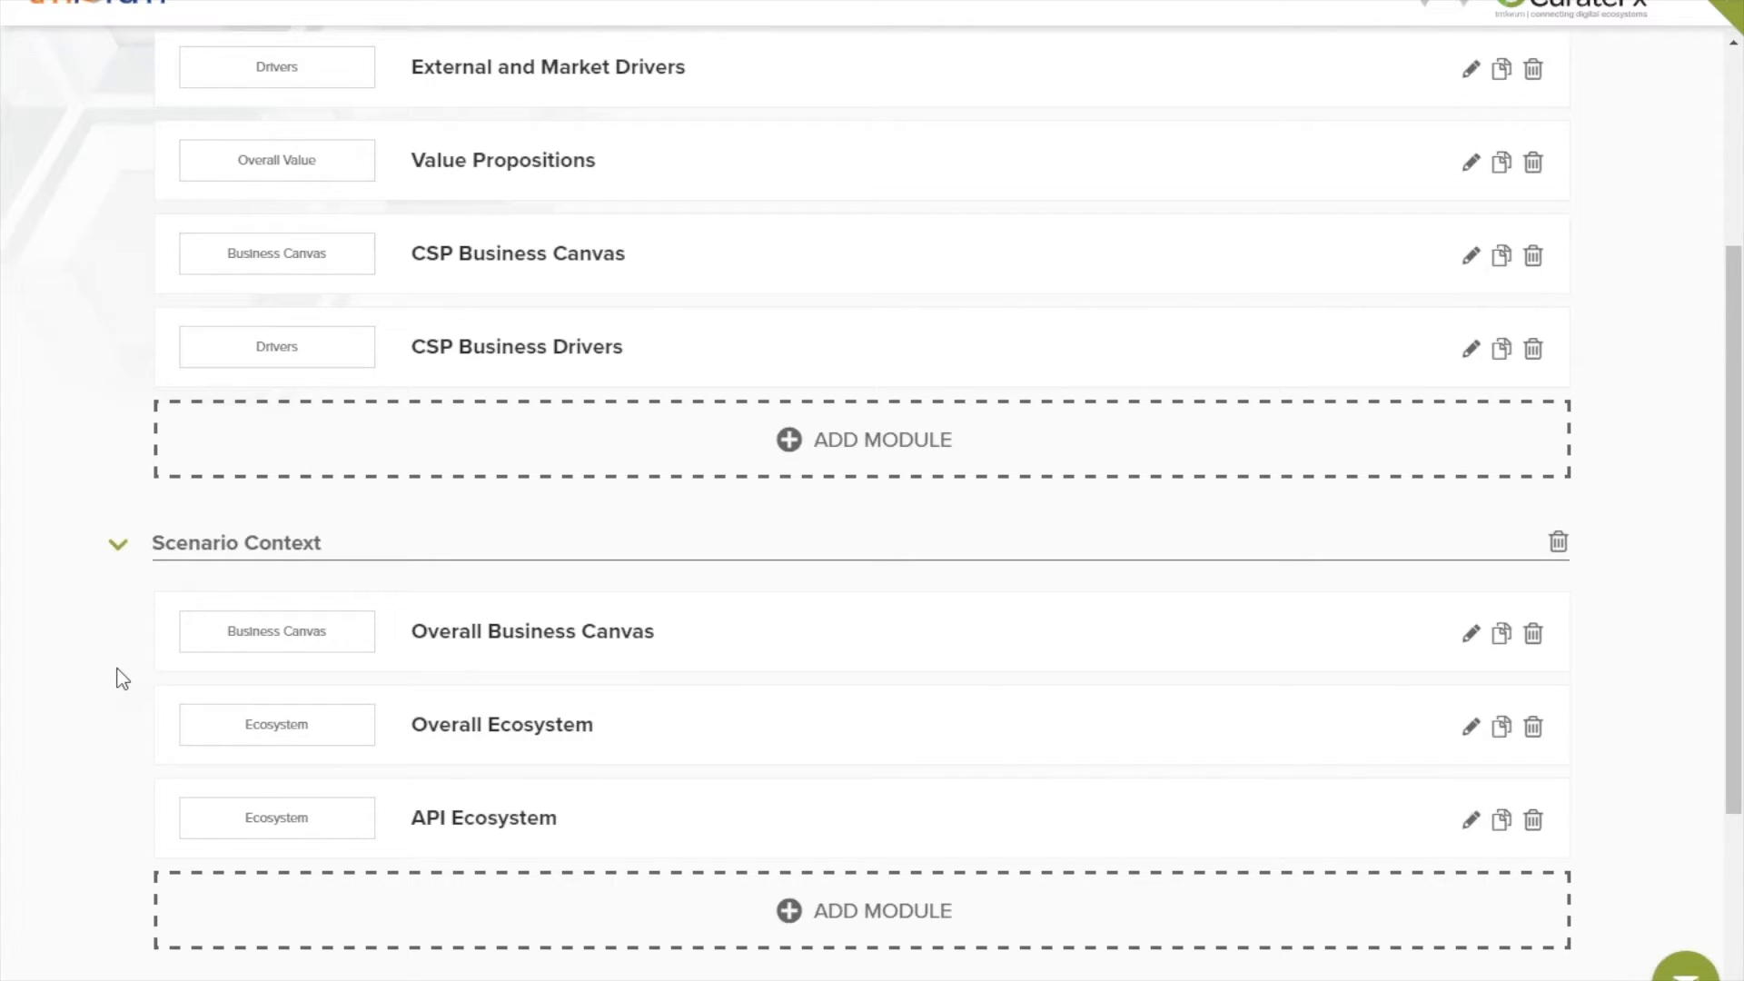
{"action": "scroll", "coordinate": [122, 679], "scroll_direction": "down", "scroll_amount": 1}
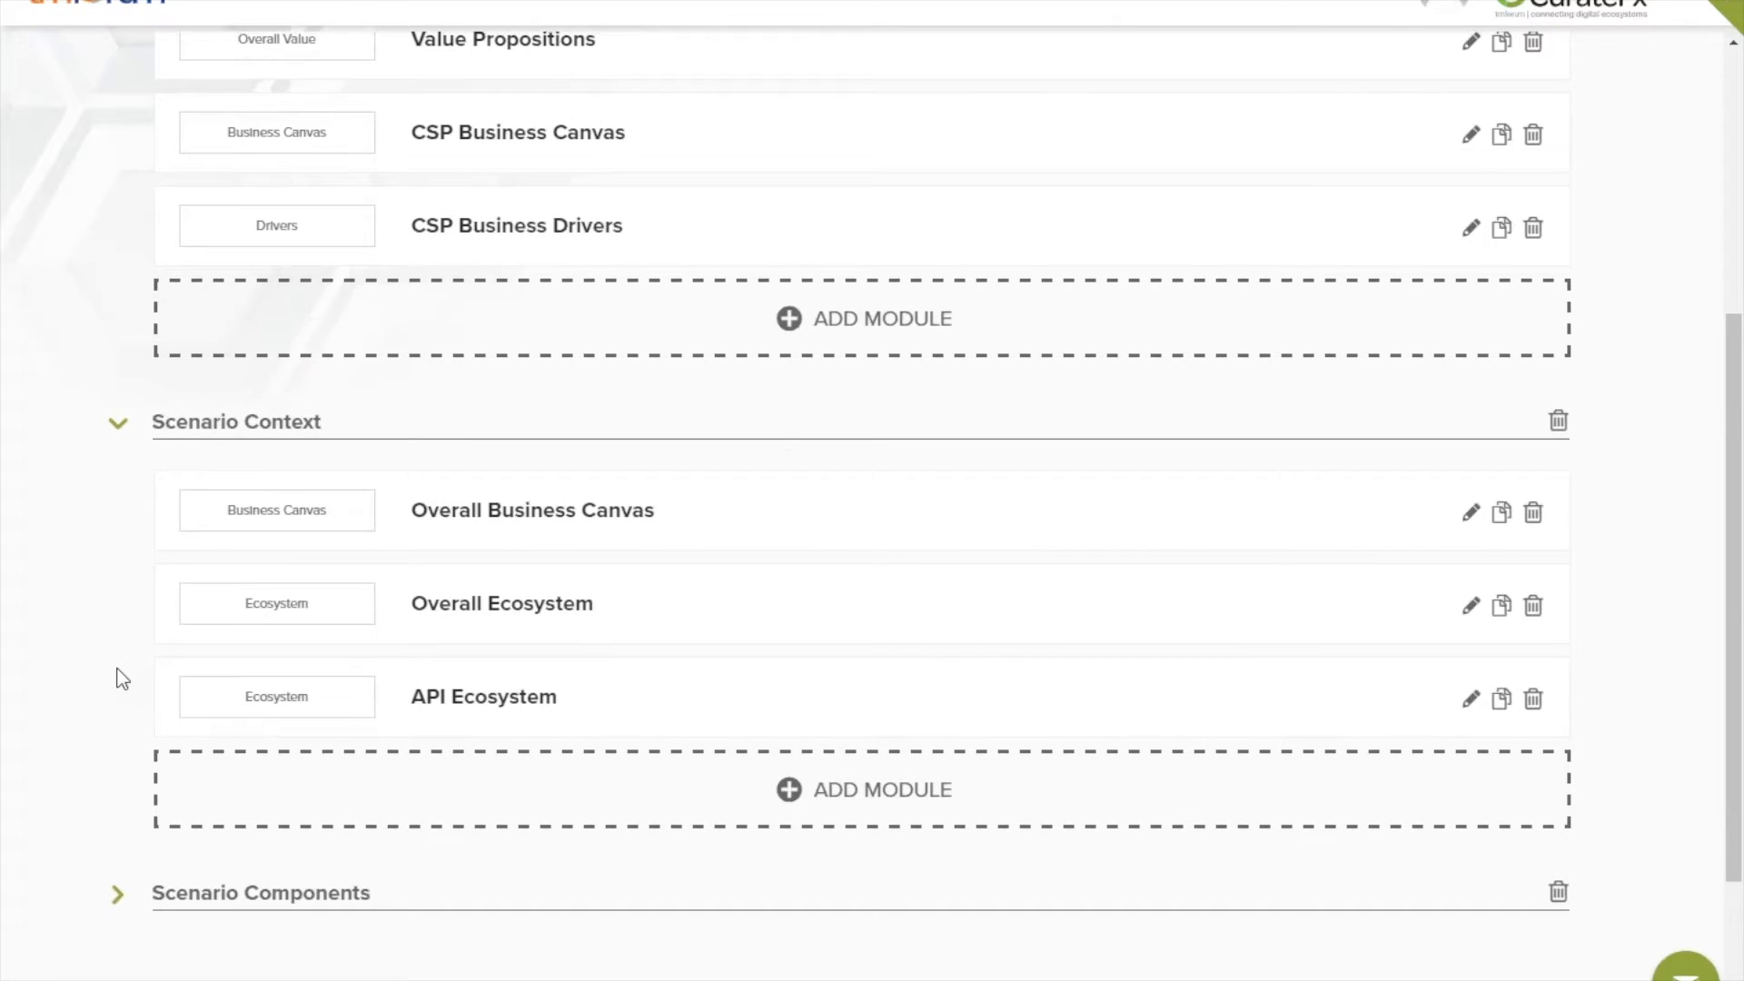
Expand the Scenario Components section and look over the modules listed across the project's sections
{"action": "scroll", "coordinate": [120, 678], "scroll_direction": "down", "scroll_amount": 2}
{"action": "left_click", "coordinate": [127, 661]}
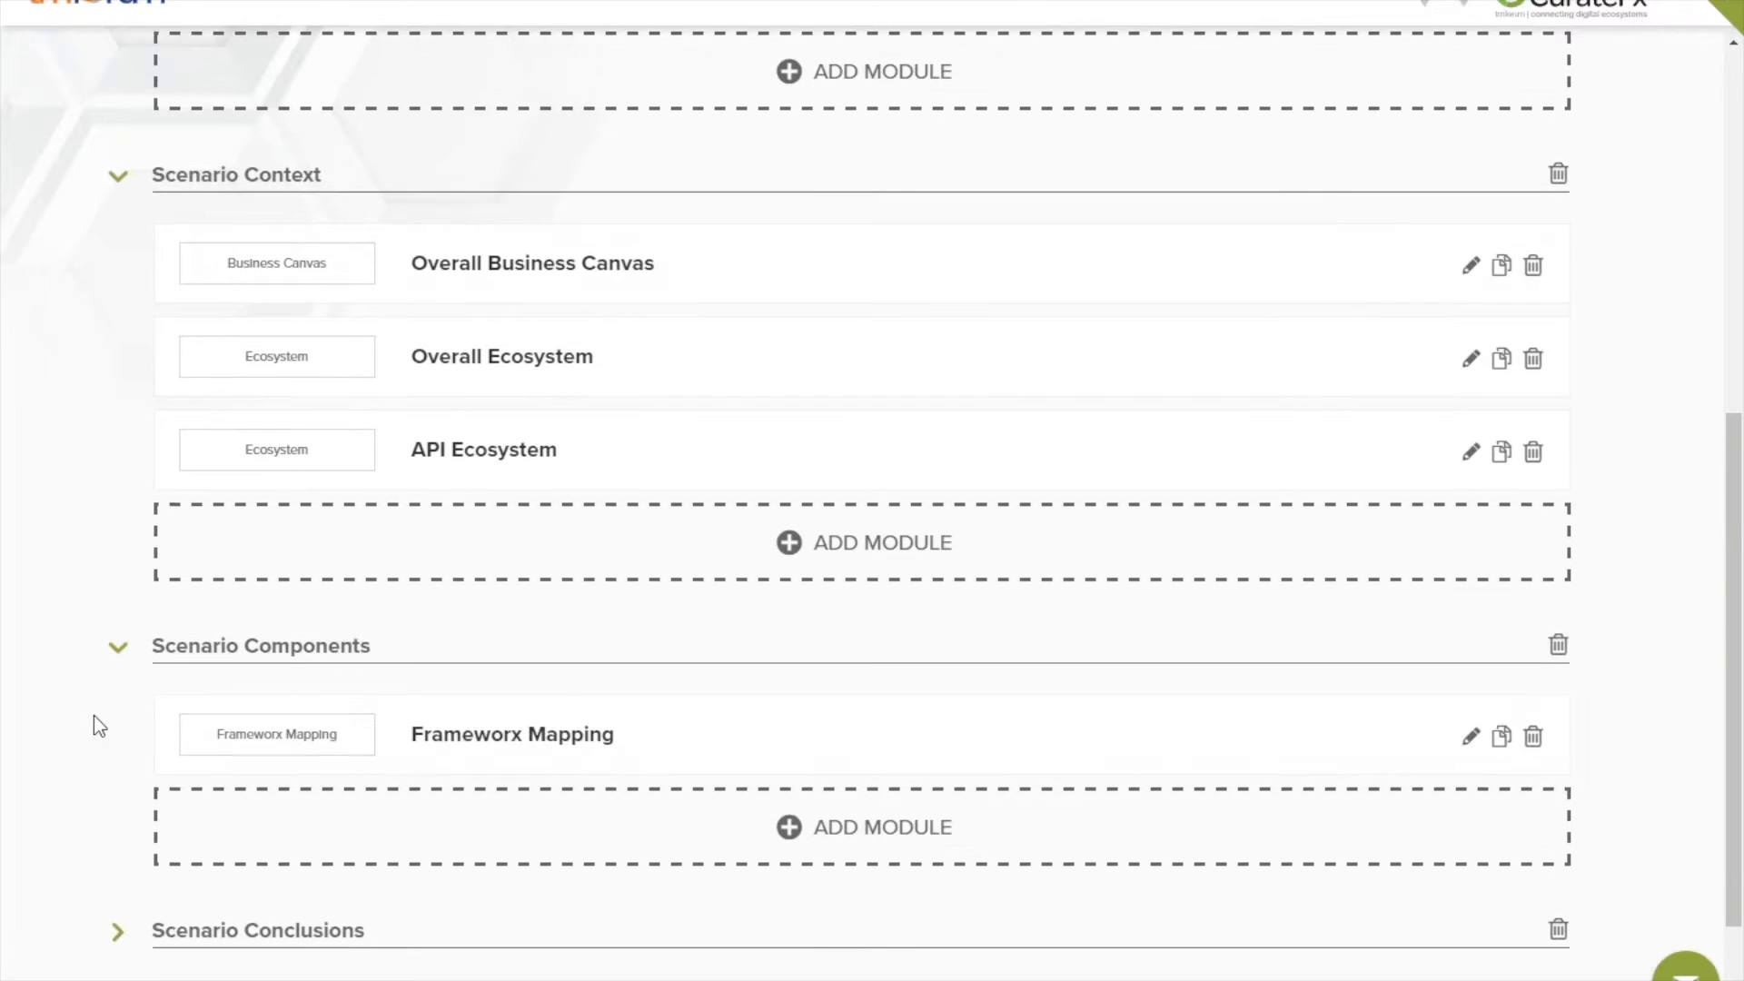
{"action": "scroll", "coordinate": [95, 716], "scroll_direction": "up", "scroll_amount": 4}
{"action": "scroll", "coordinate": [95, 718], "scroll_direction": "up", "scroll_amount": 2}
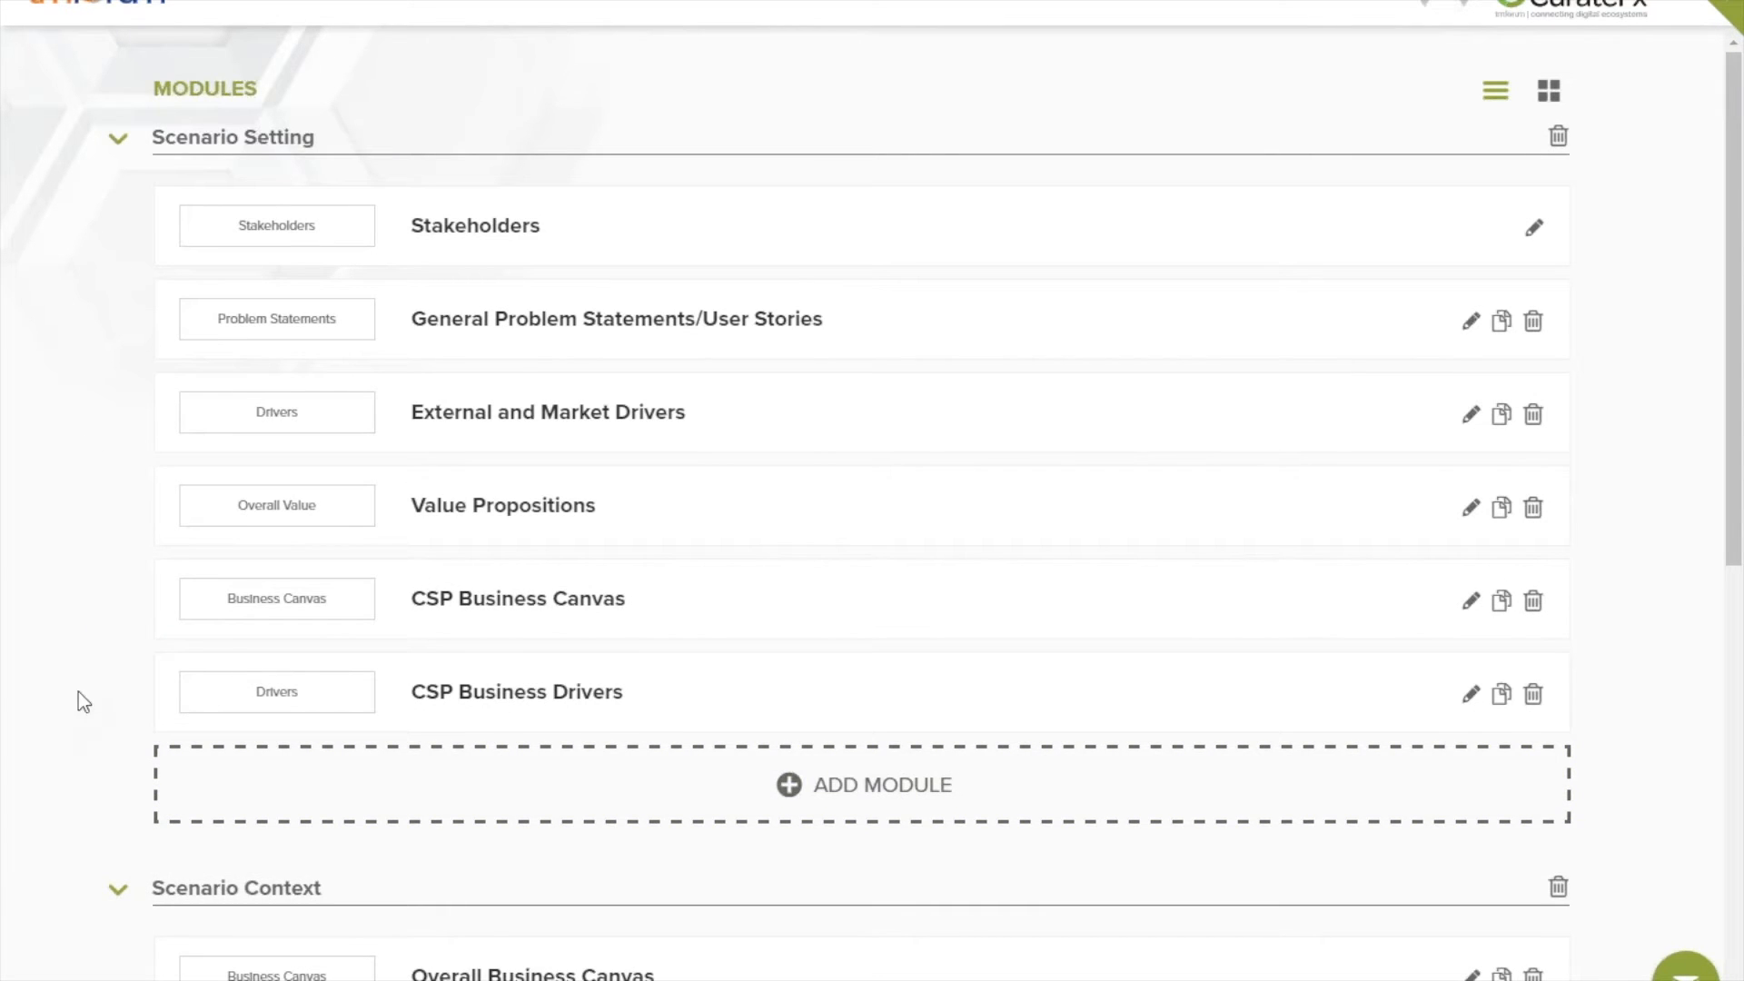
{"action": "scroll", "coordinate": [104, 512], "scroll_direction": "down", "scroll_amount": 5}
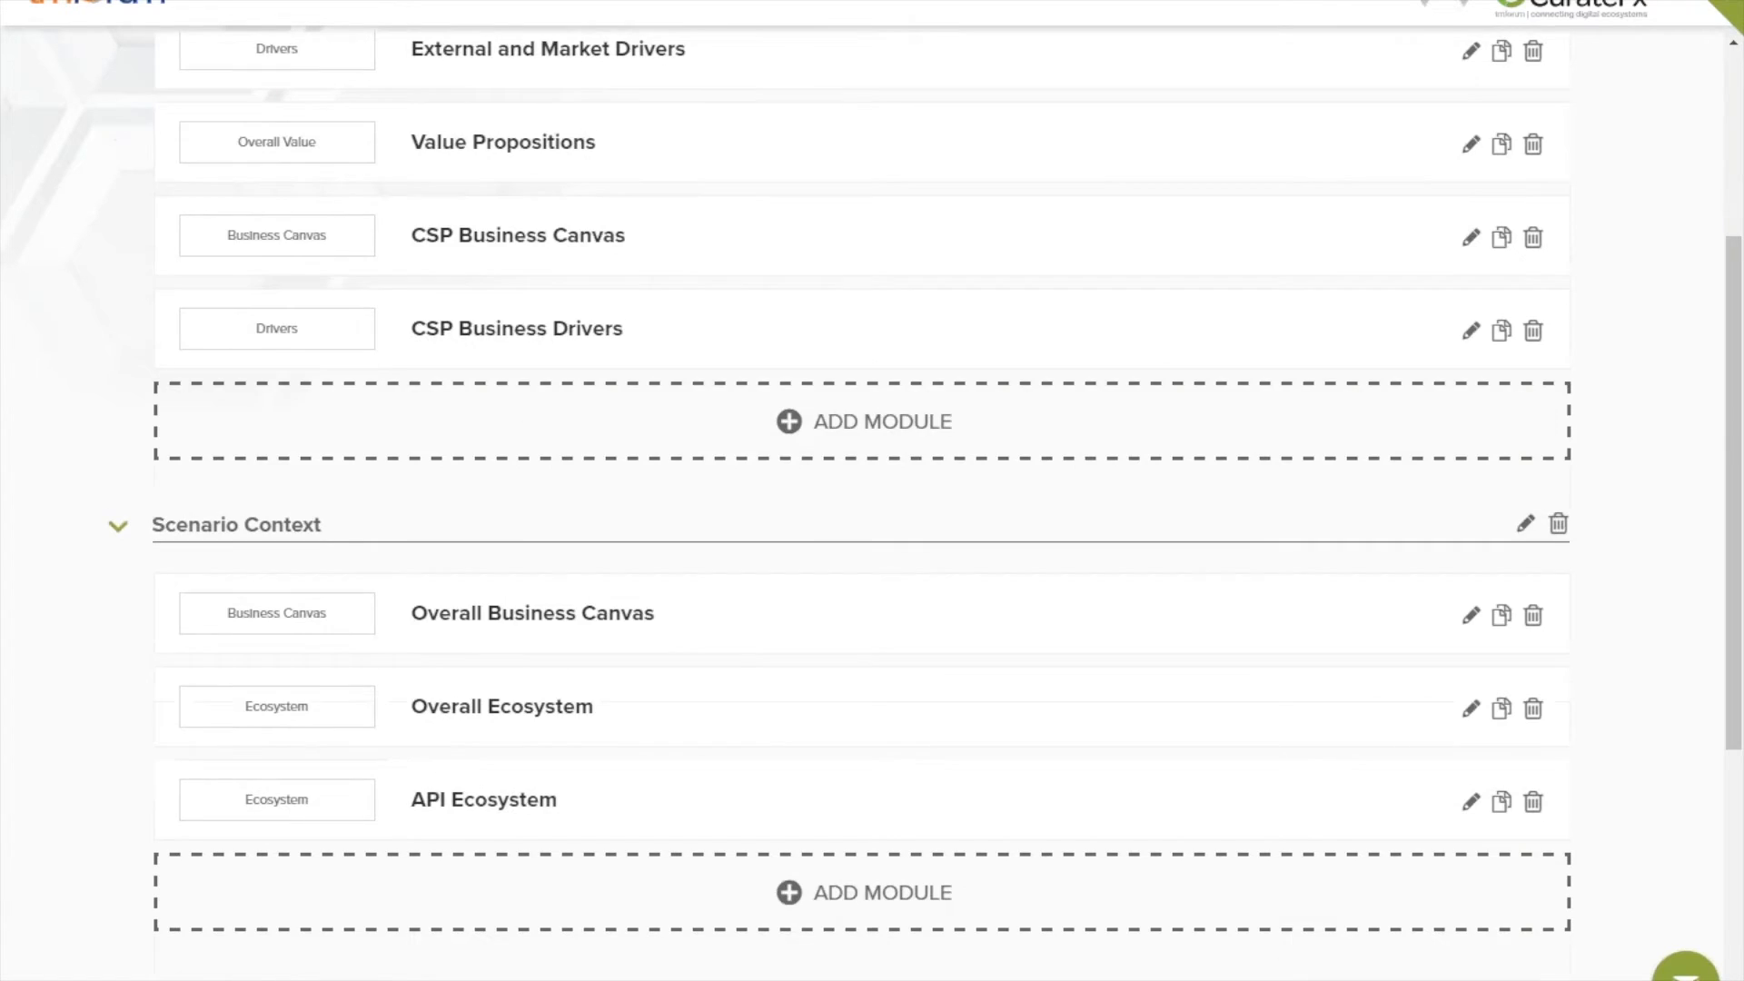
{"action": "scroll", "coordinate": [872, 505], "scroll_direction": "up", "scroll_amount": 5}
{"action": "scroll", "coordinate": [872, 505], "scroll_direction": "down", "scroll_amount": 3}
{"action": "scroll", "coordinate": [304, 296], "scroll_direction": "down", "scroll_amount": 4}
{"action": "scroll", "coordinate": [304, 297], "scroll_direction": "up", "scroll_amount": 7}
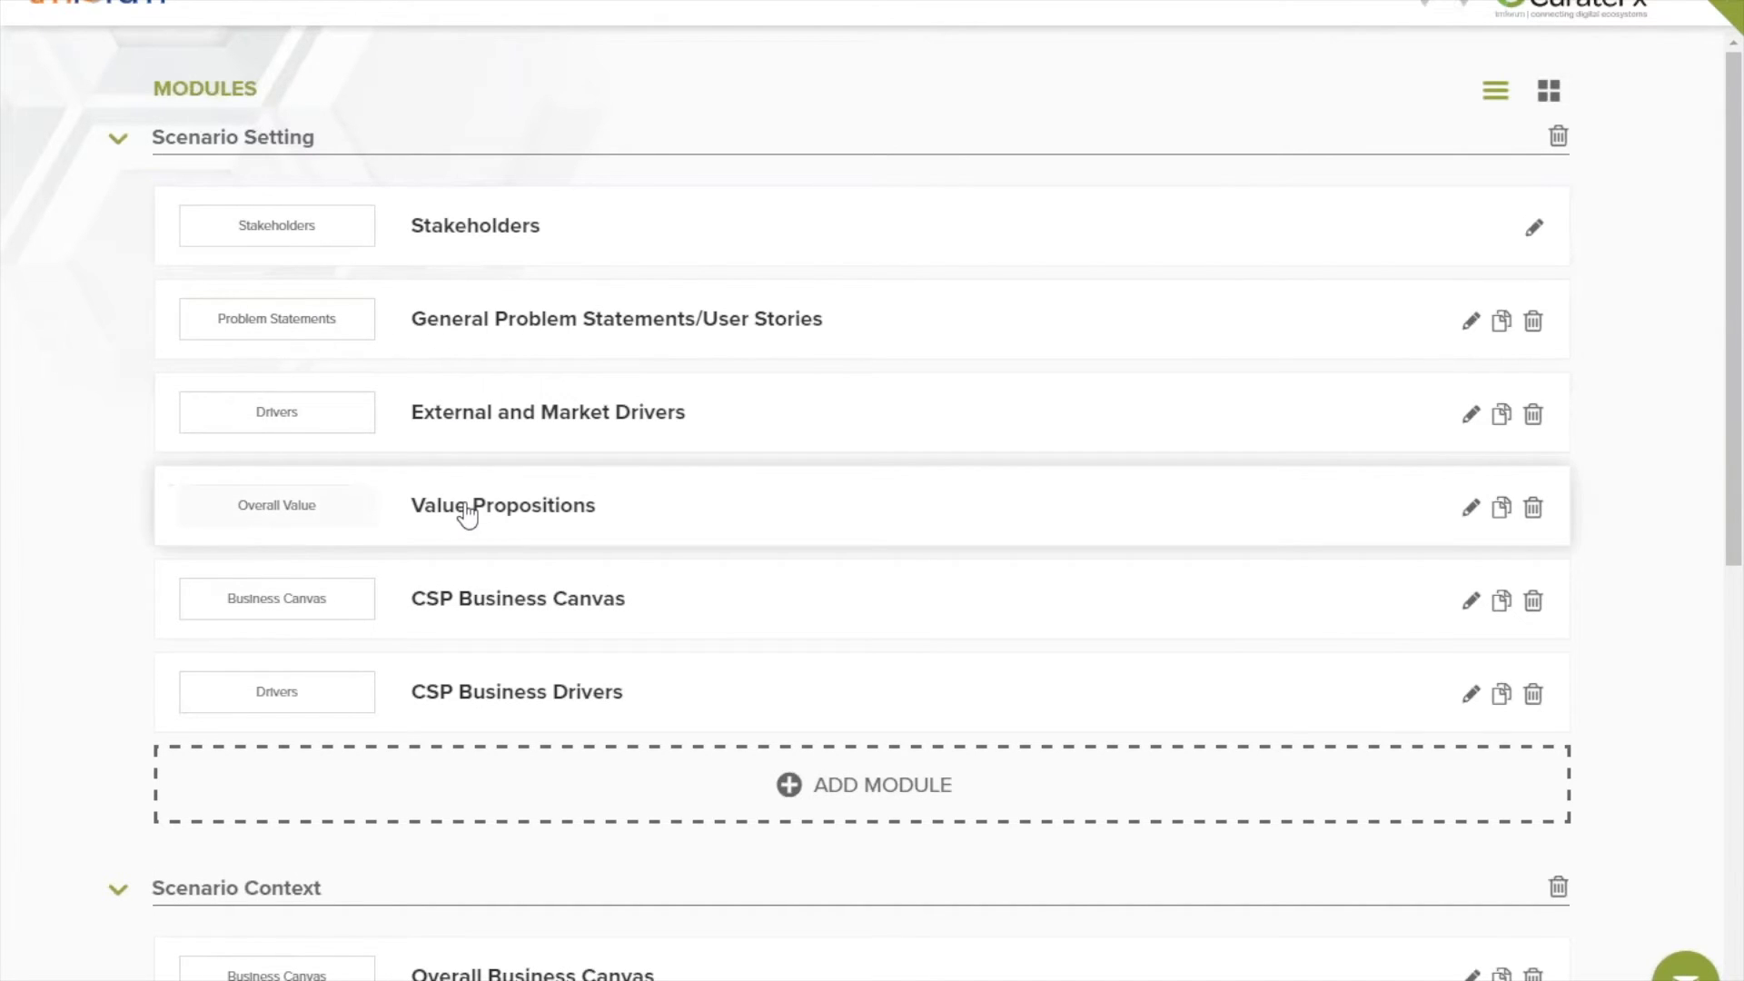
{"action": "scroll", "coordinate": [129, 580], "scroll_direction": "down", "scroll_amount": 1}
{"action": "scroll", "coordinate": [129, 579], "scroll_direction": "up", "scroll_amount": 1}
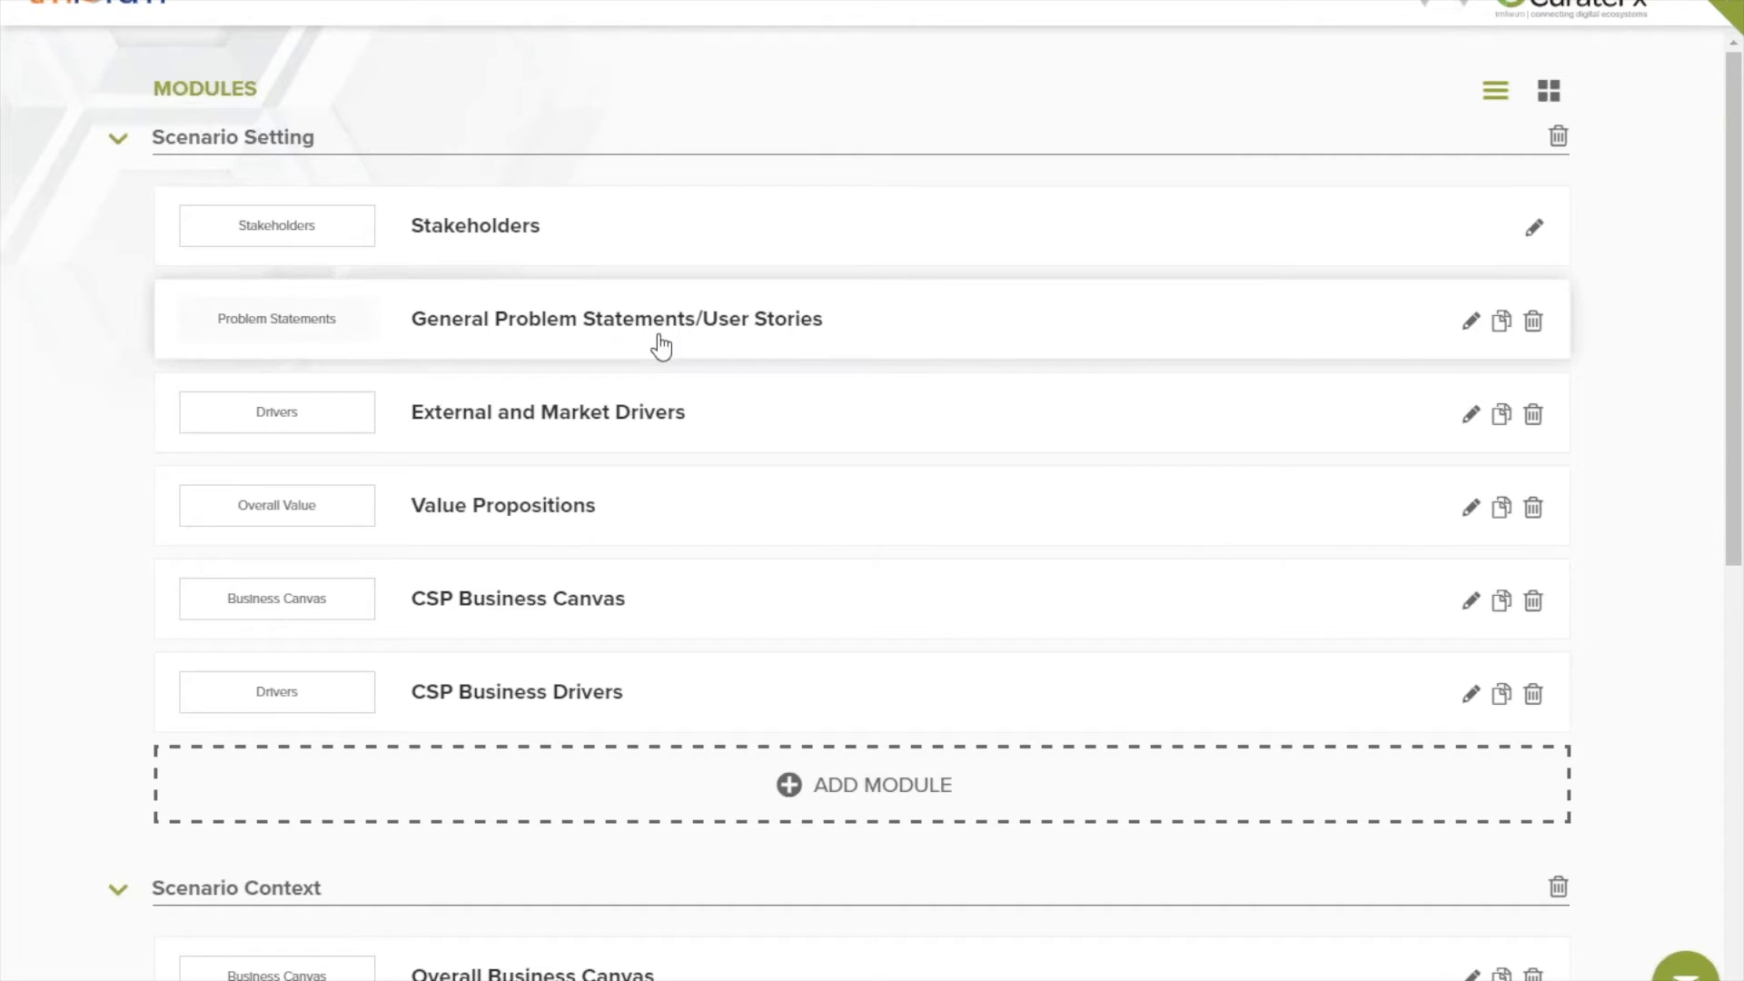
Rename the General Problem Statements/User Stories module to User Challenges
{"action": "left_click", "coordinate": [1469, 326]}
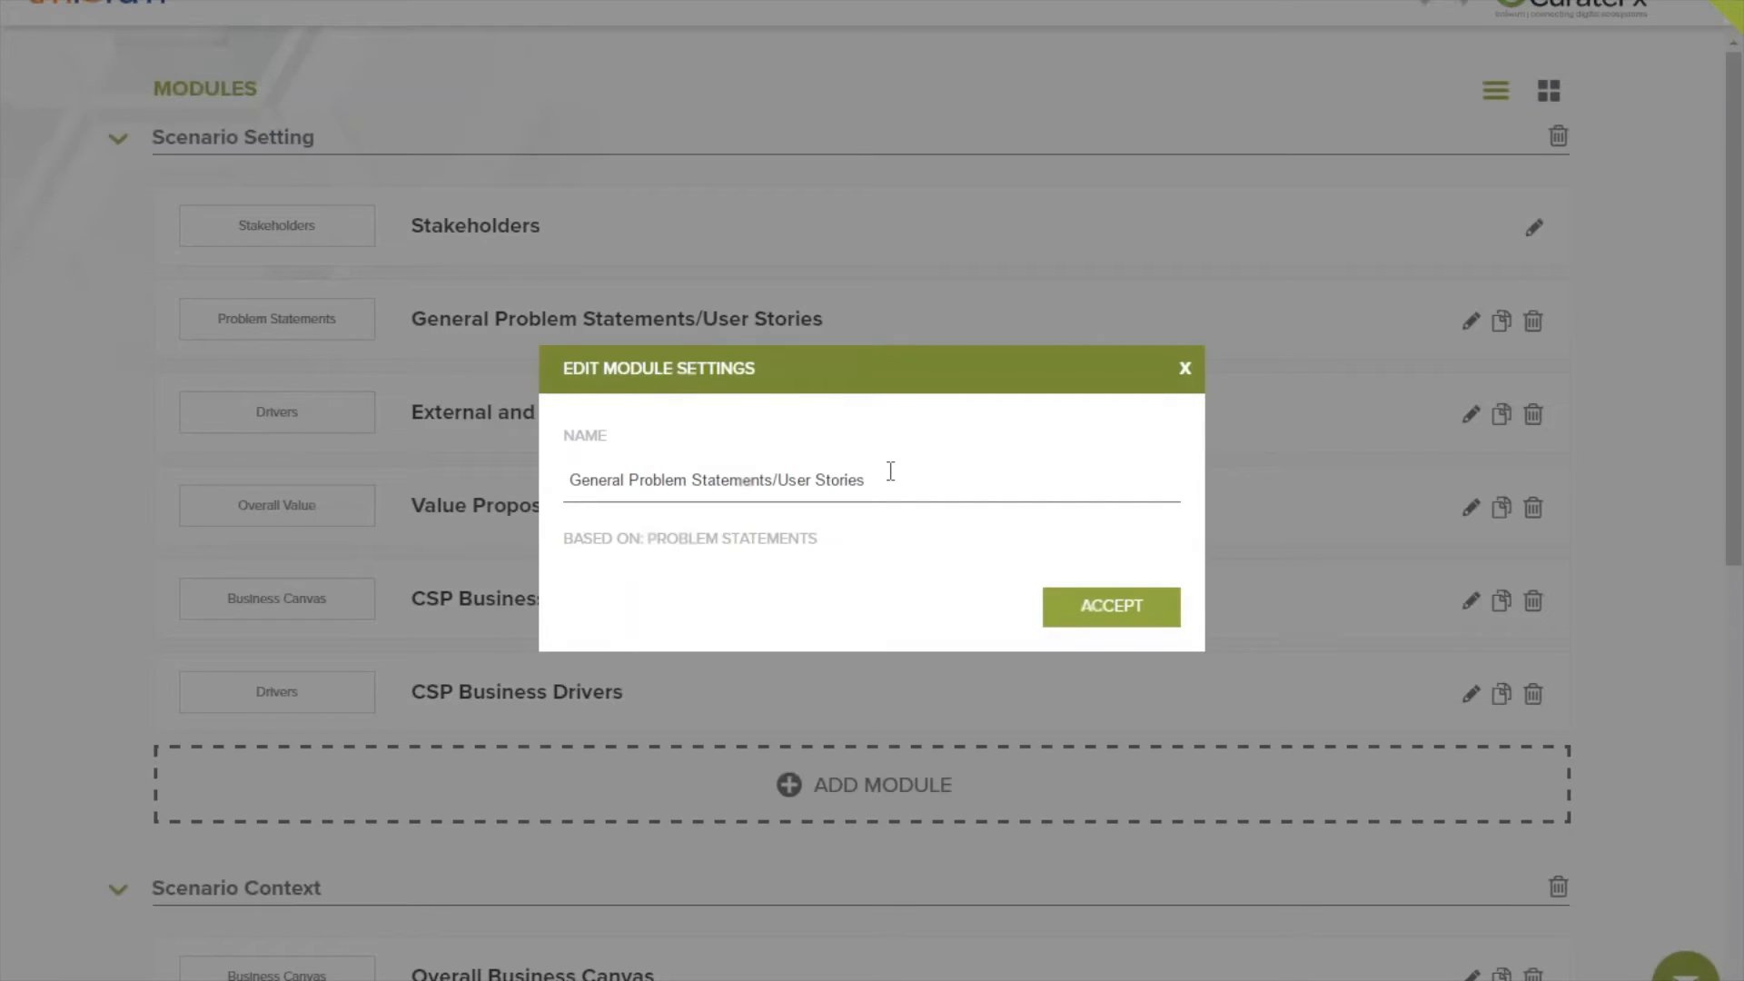
{"action": "left_click_drag", "start_coordinate": [898, 489], "coordinate": [549, 440]}
{"action": "type", "text": "U"}
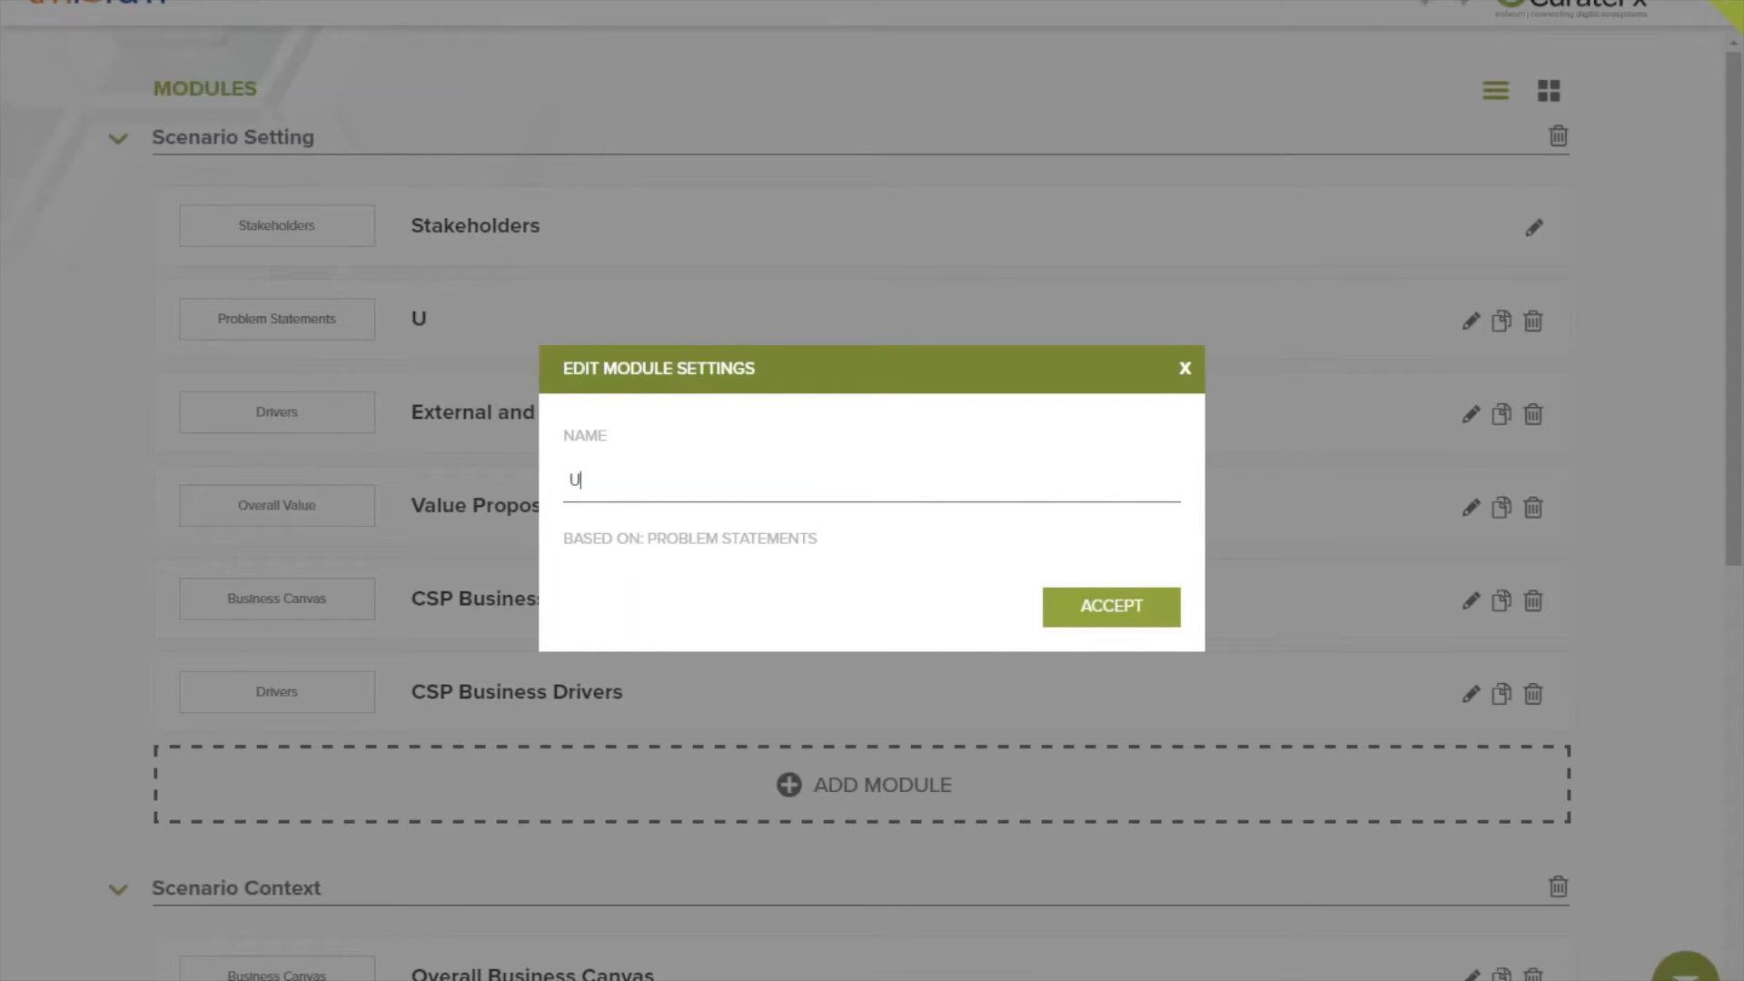
{"action": "type", "text": "ser Challenges"}
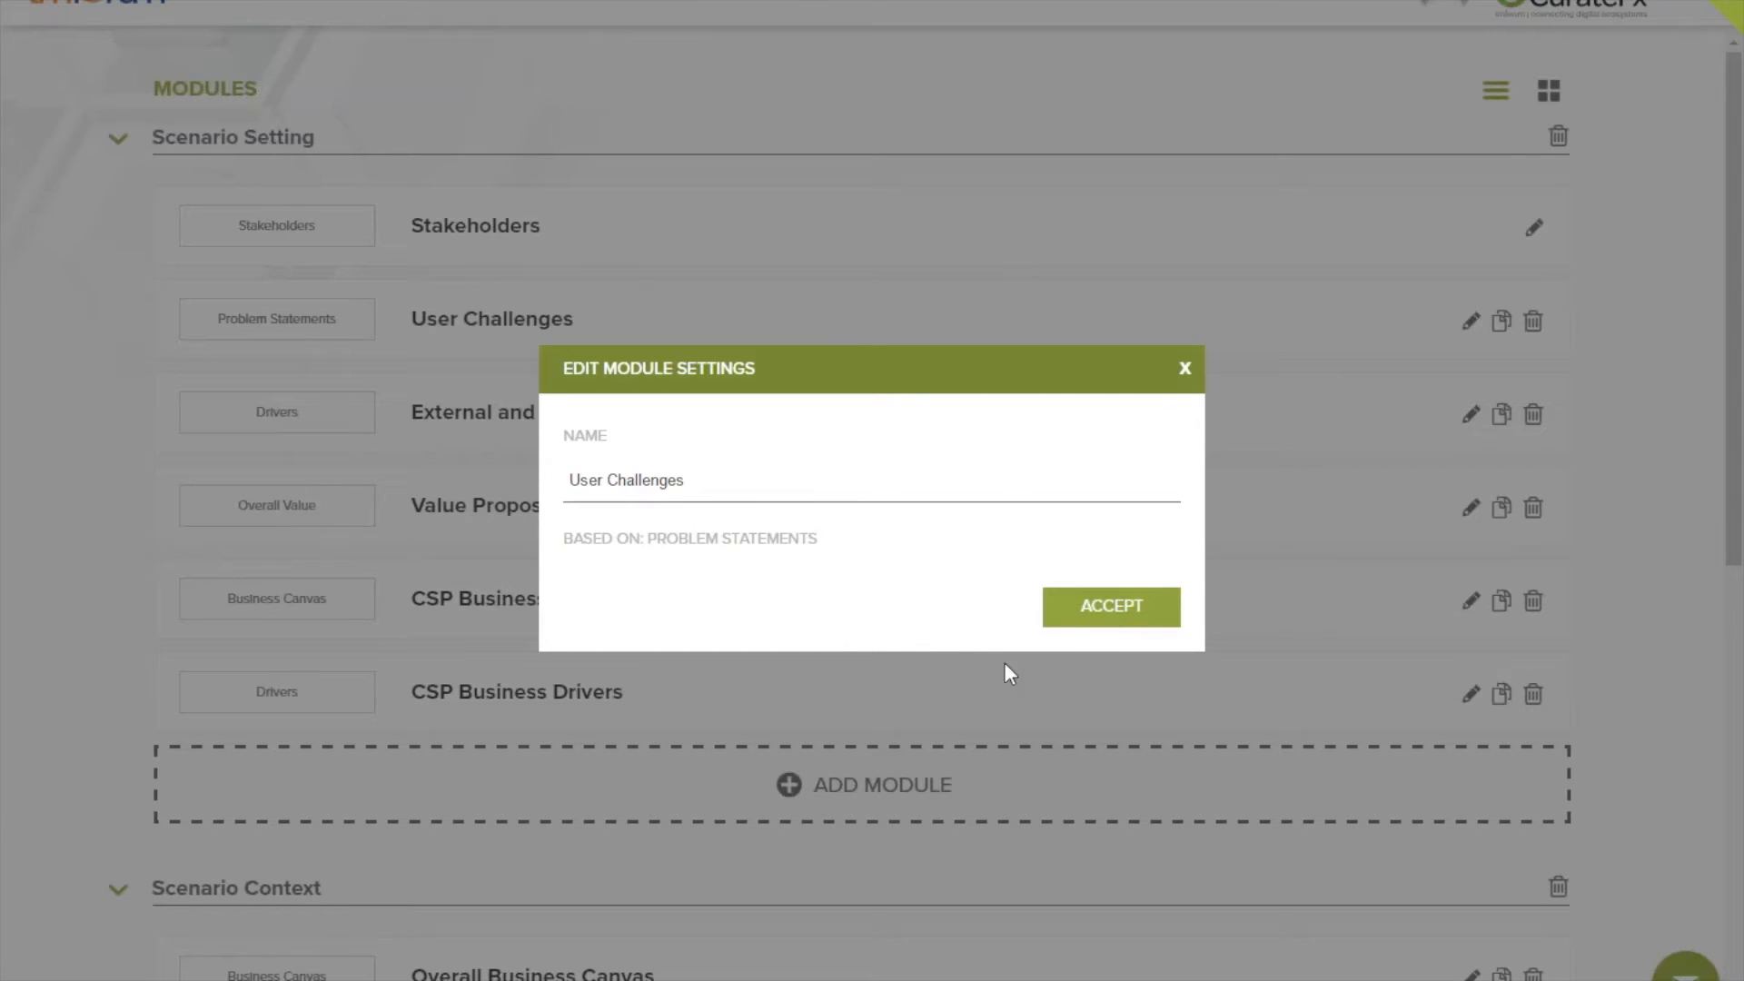
{"action": "left_click", "coordinate": [1104, 609]}
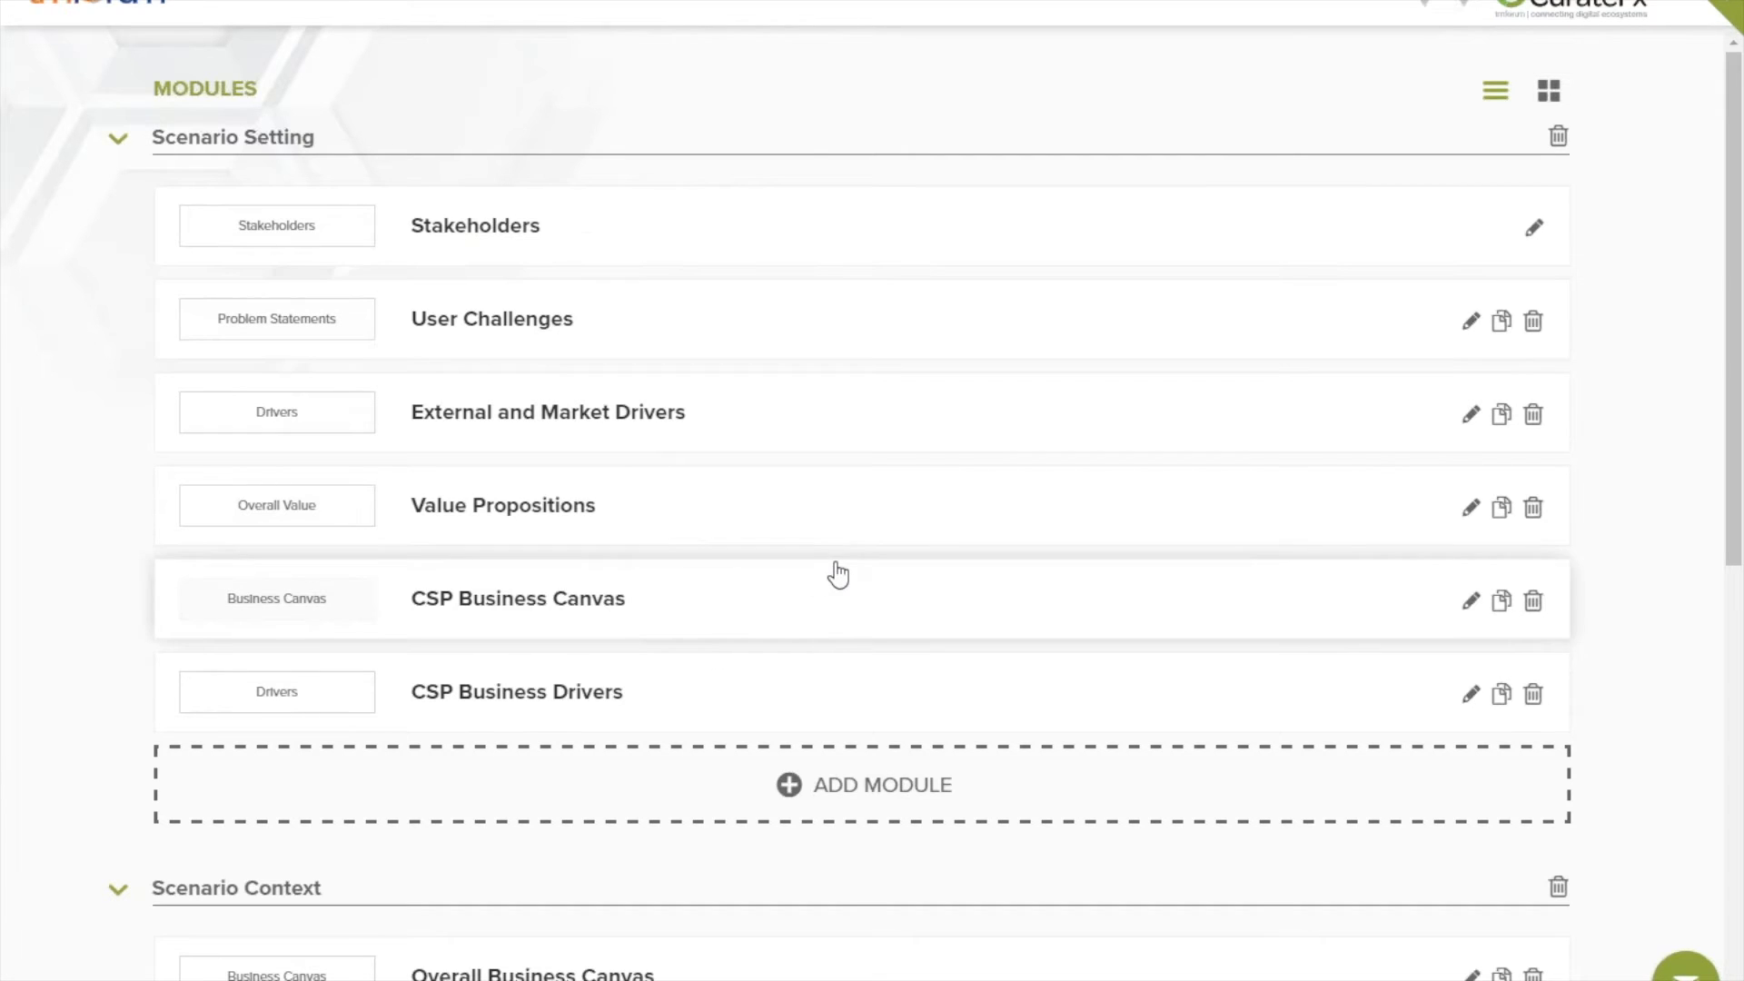
Add a Drivers module named CSPs Drives Only to the Scenario Setting section and return to the module list
{"action": "scroll", "coordinate": [830, 572], "scroll_direction": "down", "scroll_amount": 1}
{"action": "scroll", "coordinate": [838, 575], "scroll_direction": "up", "scroll_amount": 1}
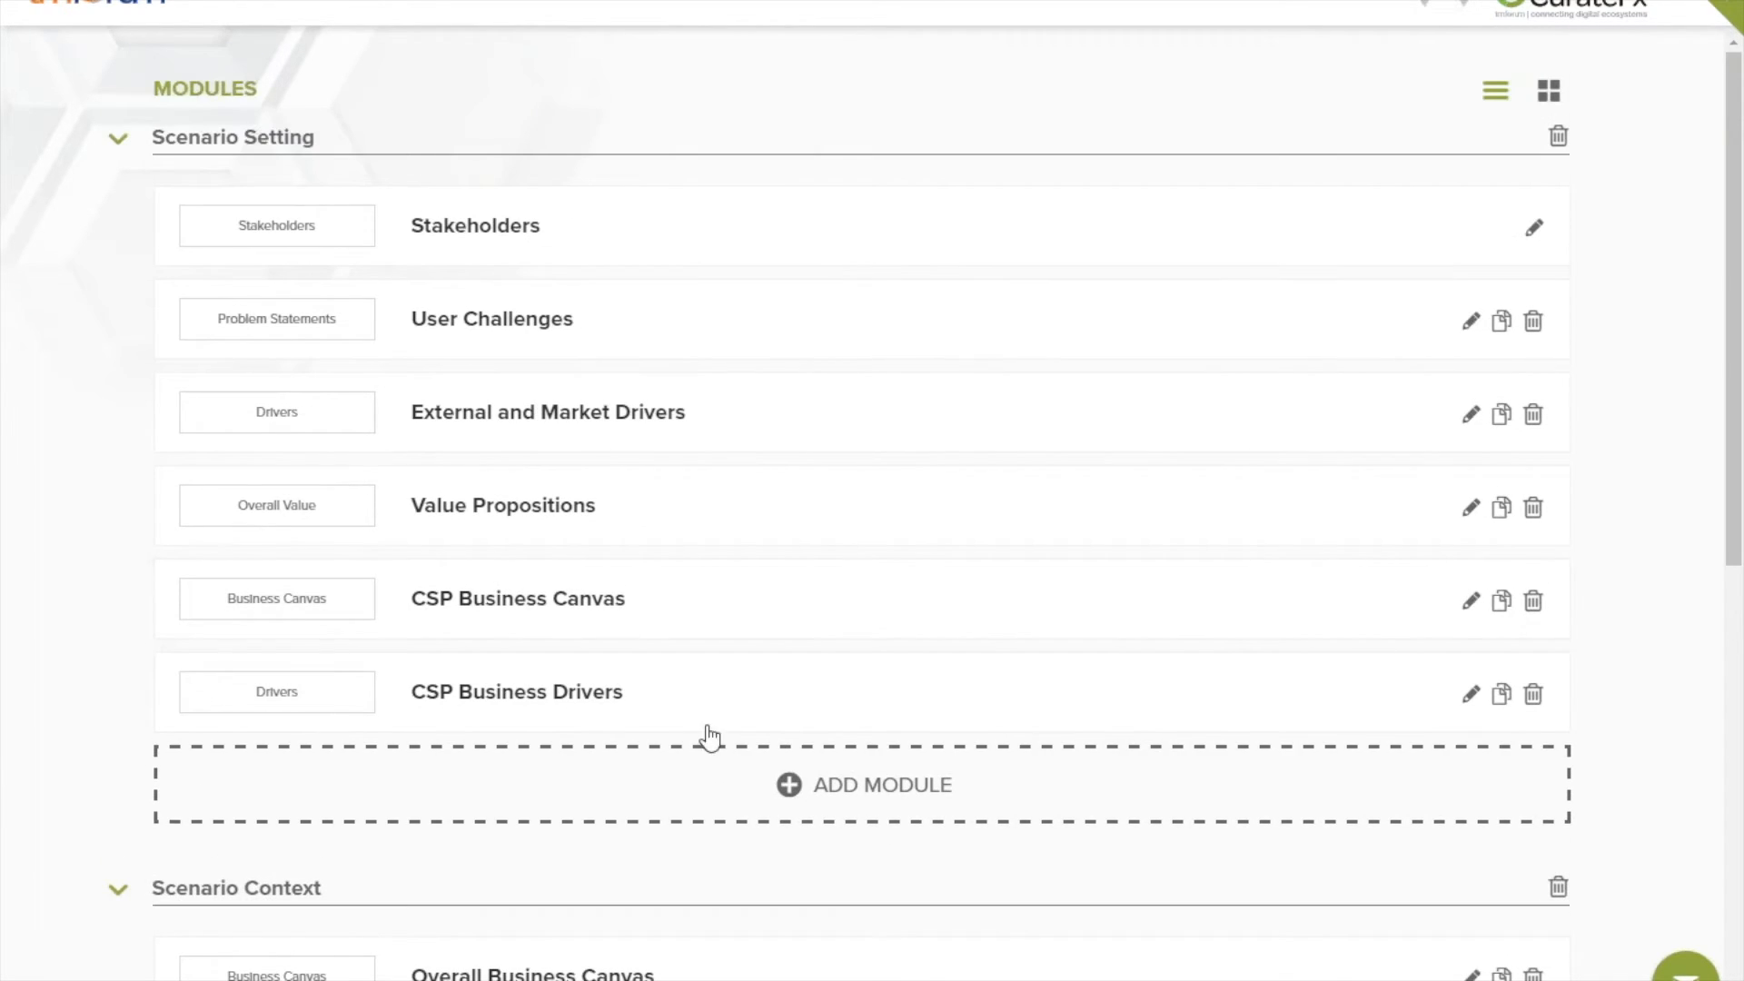
{"action": "left_click", "coordinate": [900, 813]}
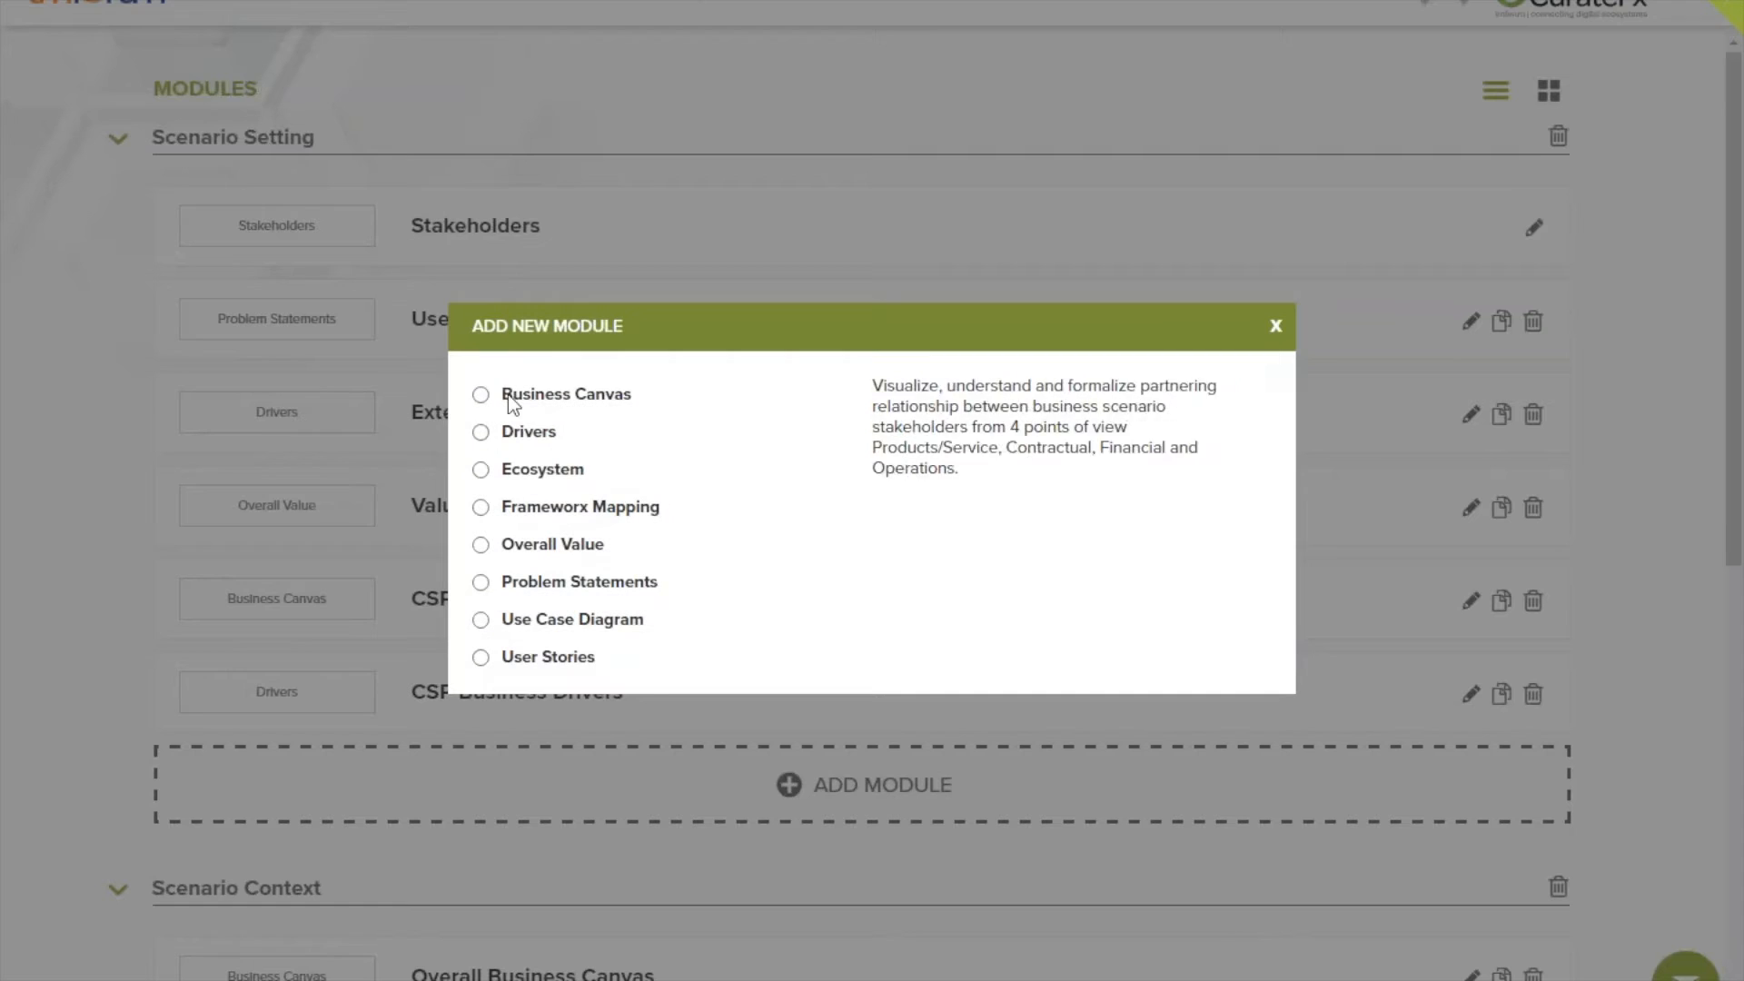
{"action": "left_click", "coordinate": [527, 433]}
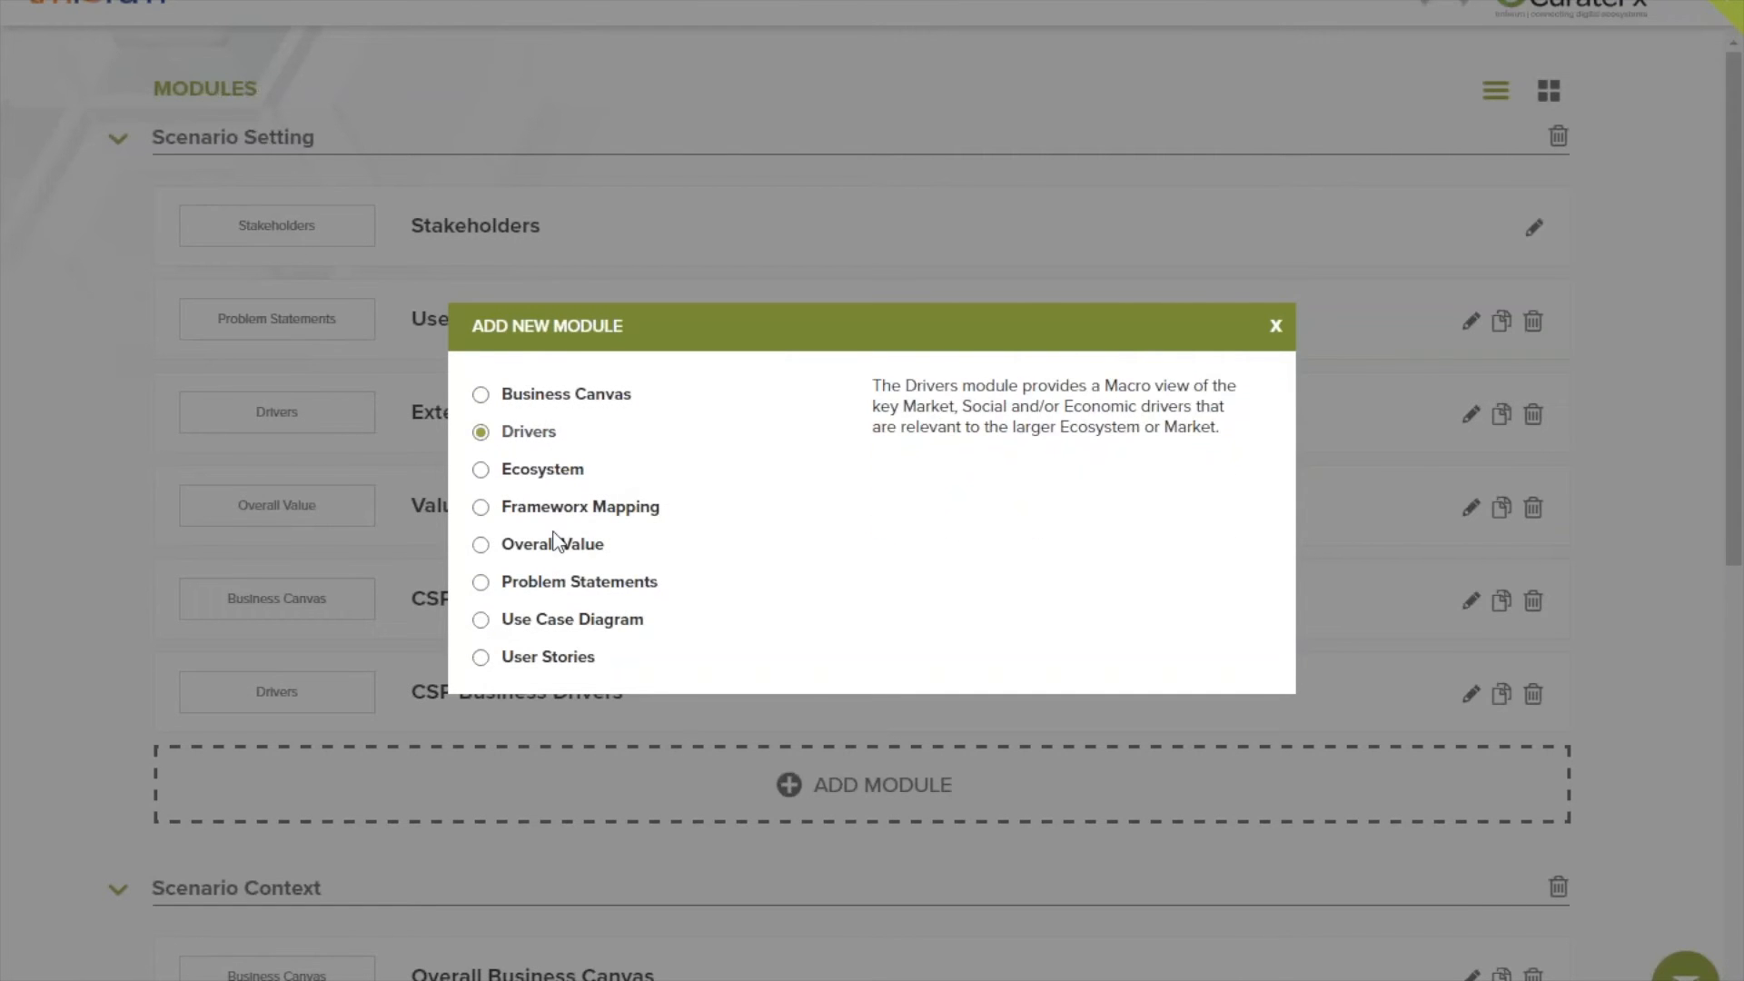
{"action": "left_click", "coordinate": [476, 468]}
{"action": "left_click", "coordinate": [491, 514]}
{"action": "left_click_drag", "start_coordinate": [777, 322], "coordinate": [783, 360]}
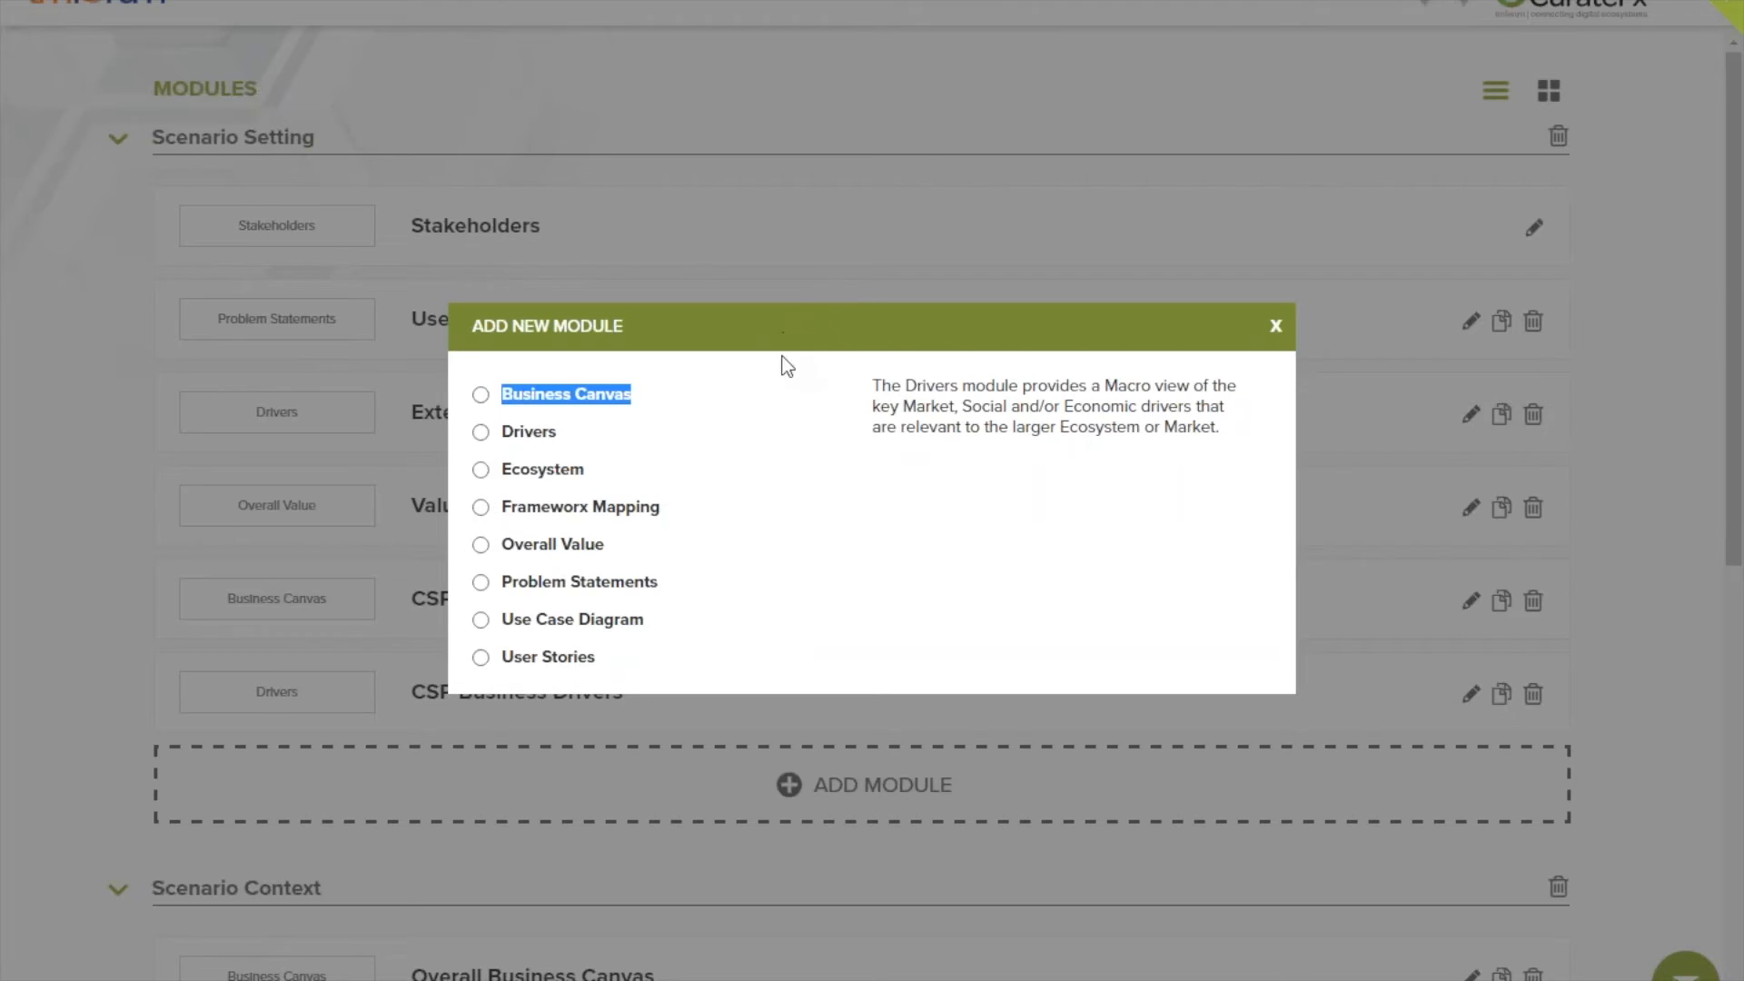
{"action": "left_click", "coordinate": [484, 436]}
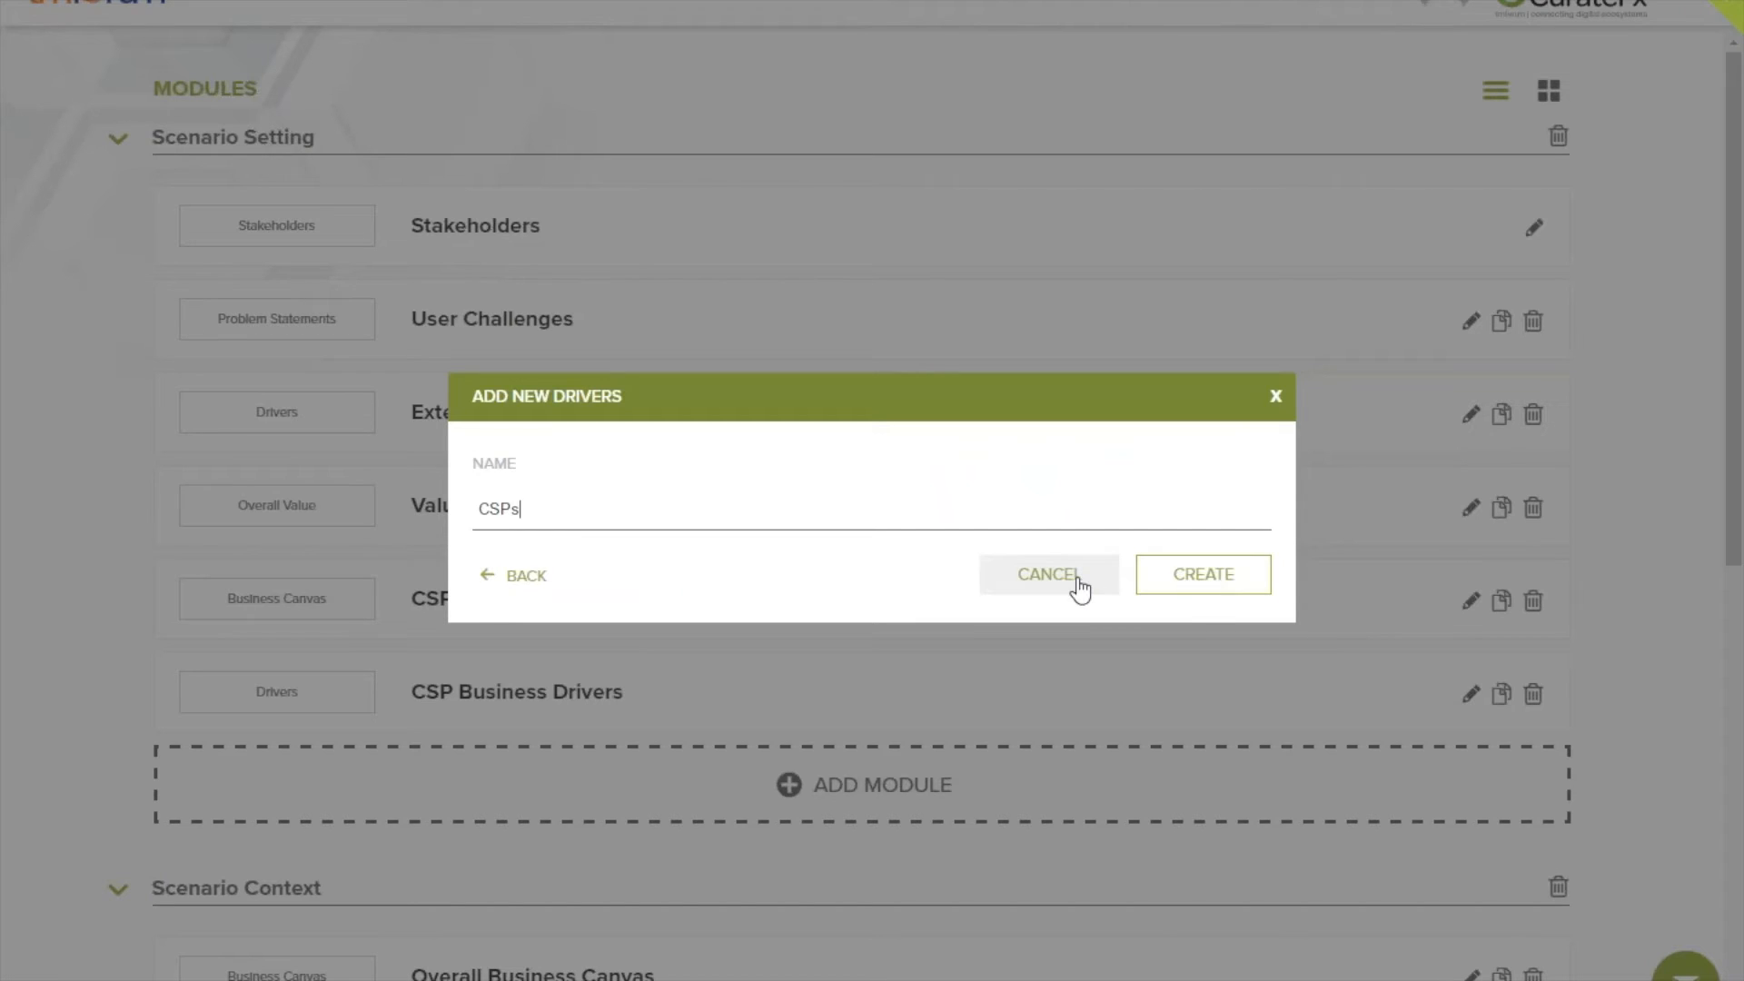
{"action": "type", "text": "CSPs Drives Only"}
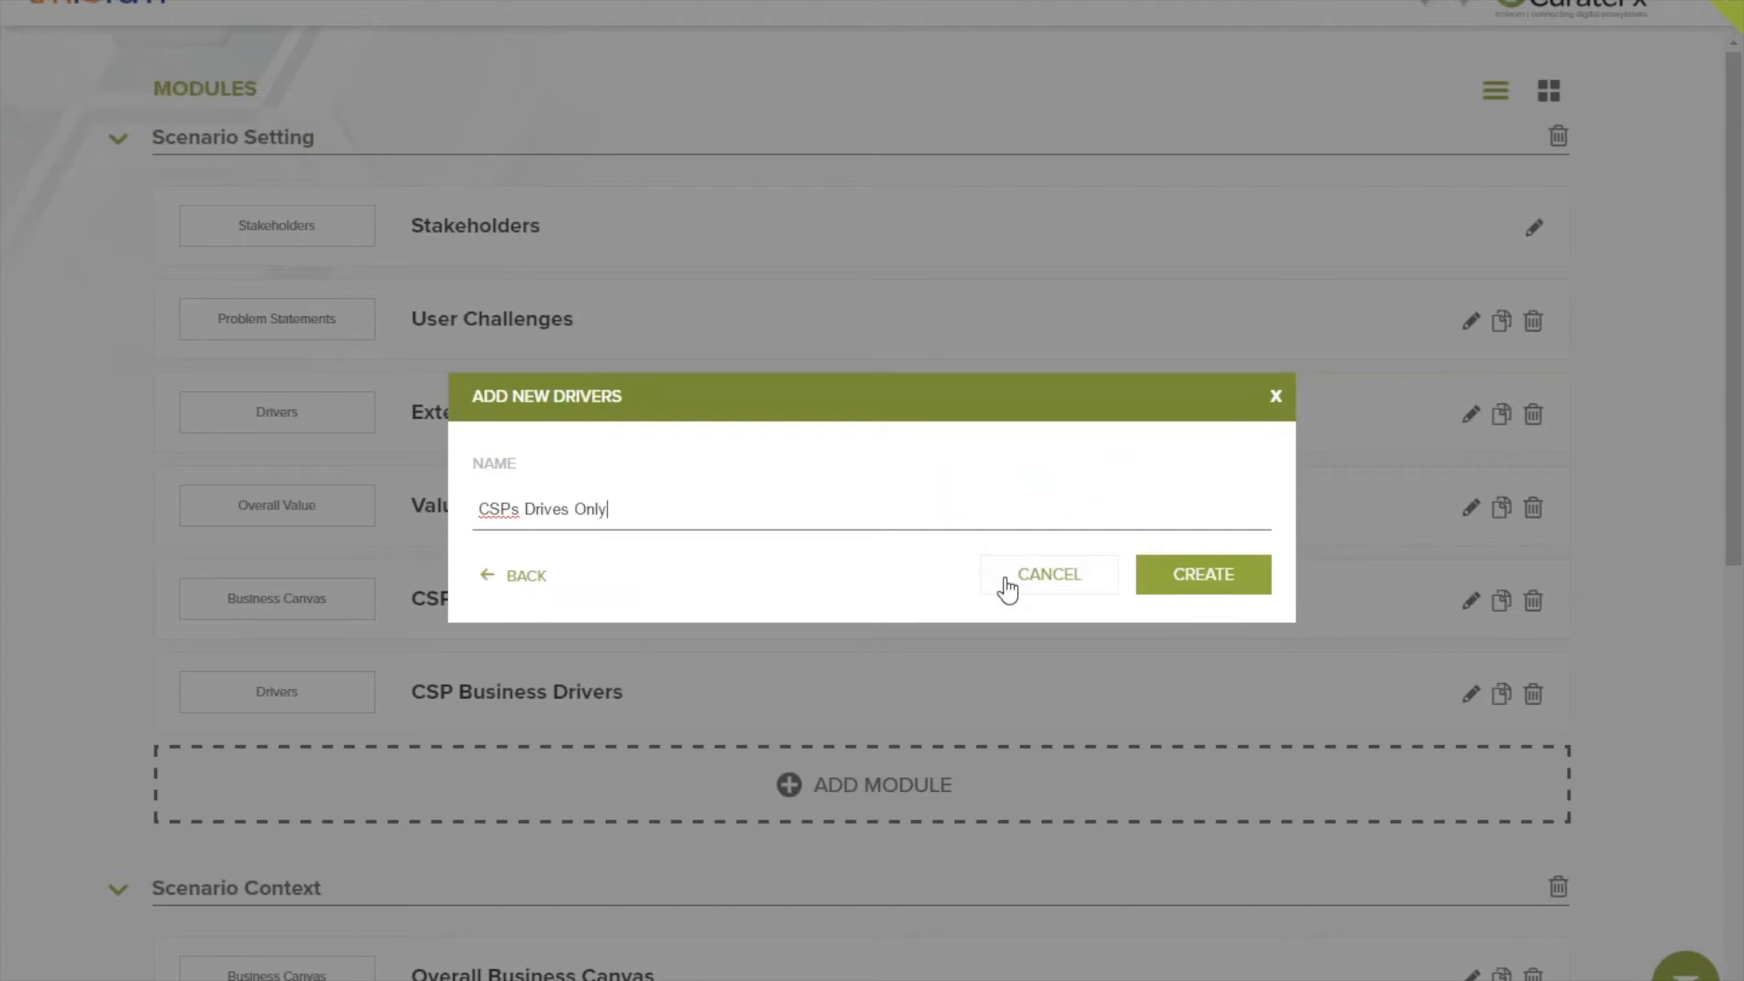
{"action": "left_click", "coordinate": [1231, 576]}
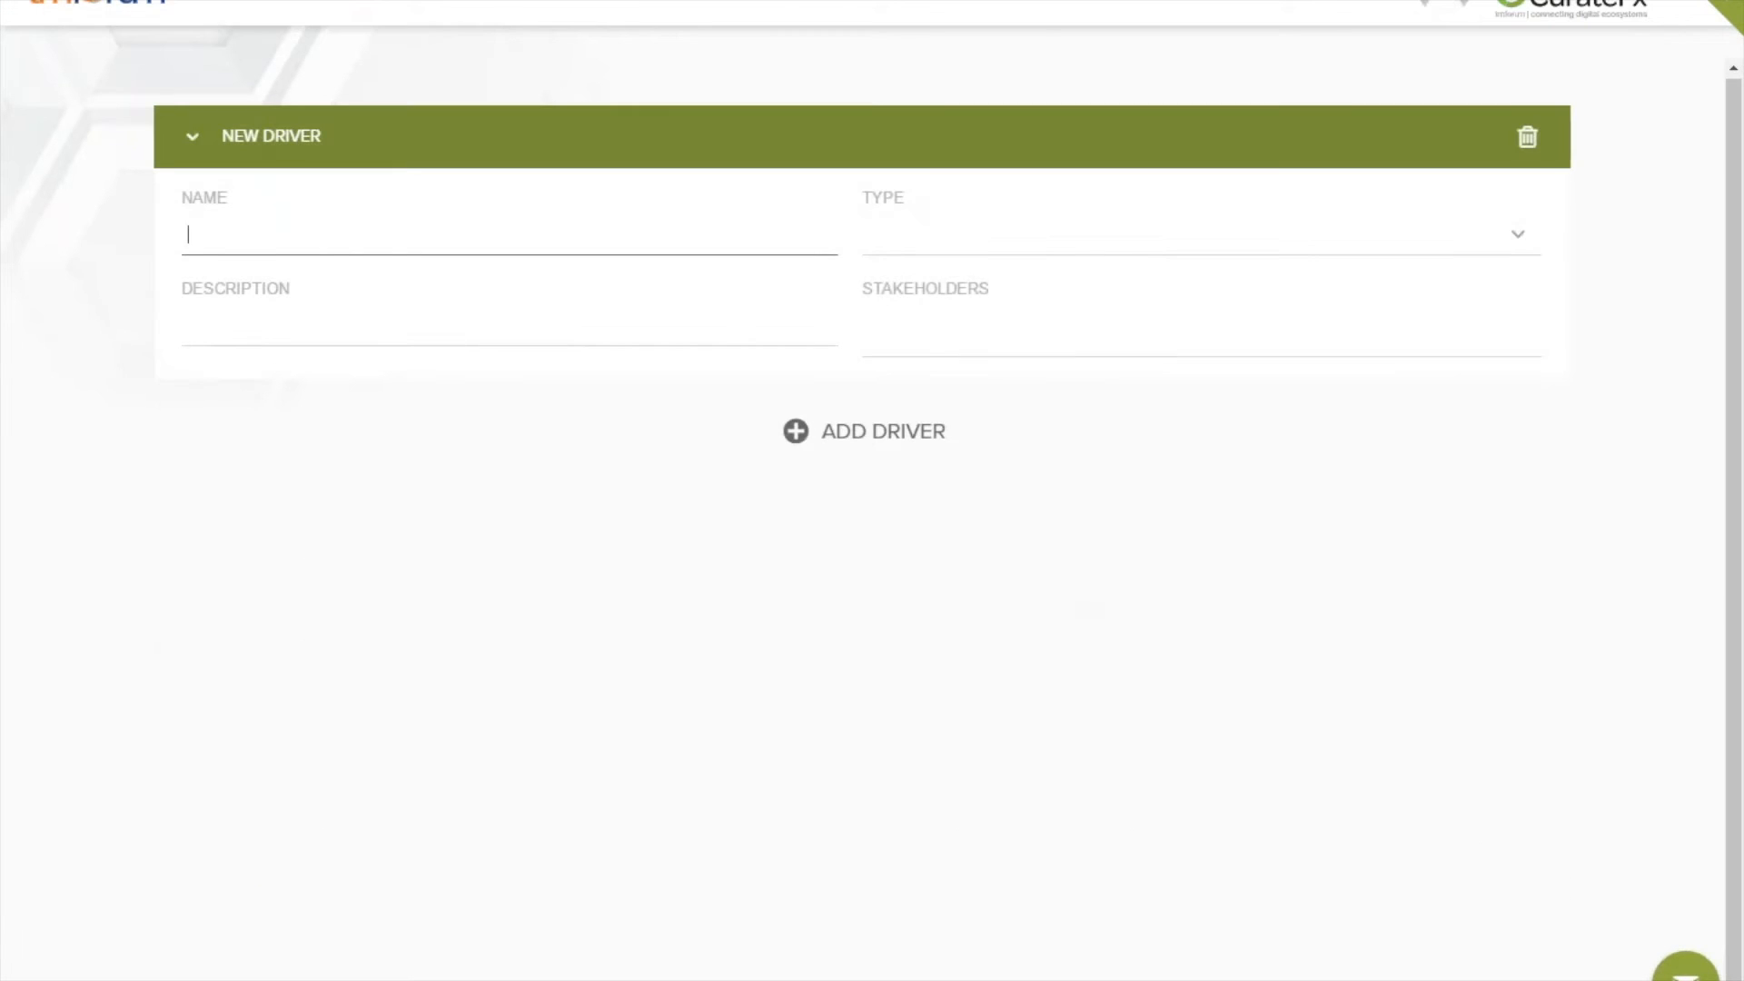
{"action": "left_click", "coordinate": [503, 7]}
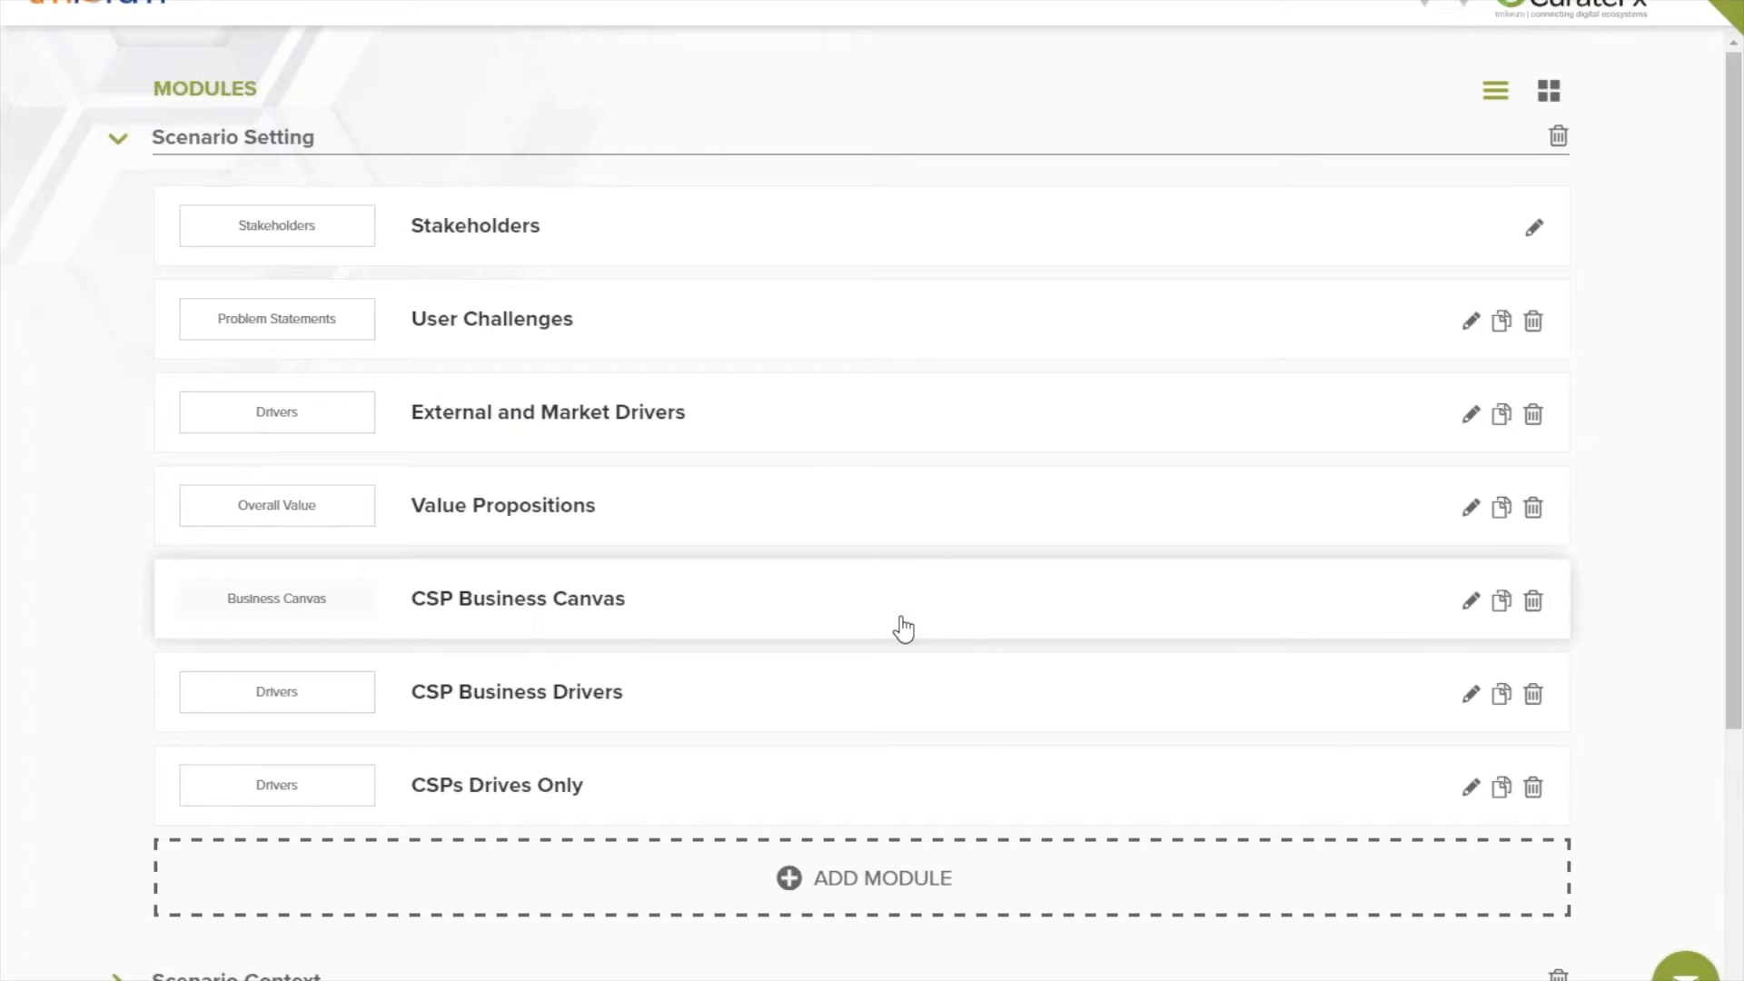
Expand the Scenario Context section, open its Overall Business Canvas module and dismiss the introductory message
{"action": "scroll", "coordinate": [888, 724], "scroll_direction": "down", "scroll_amount": 5}
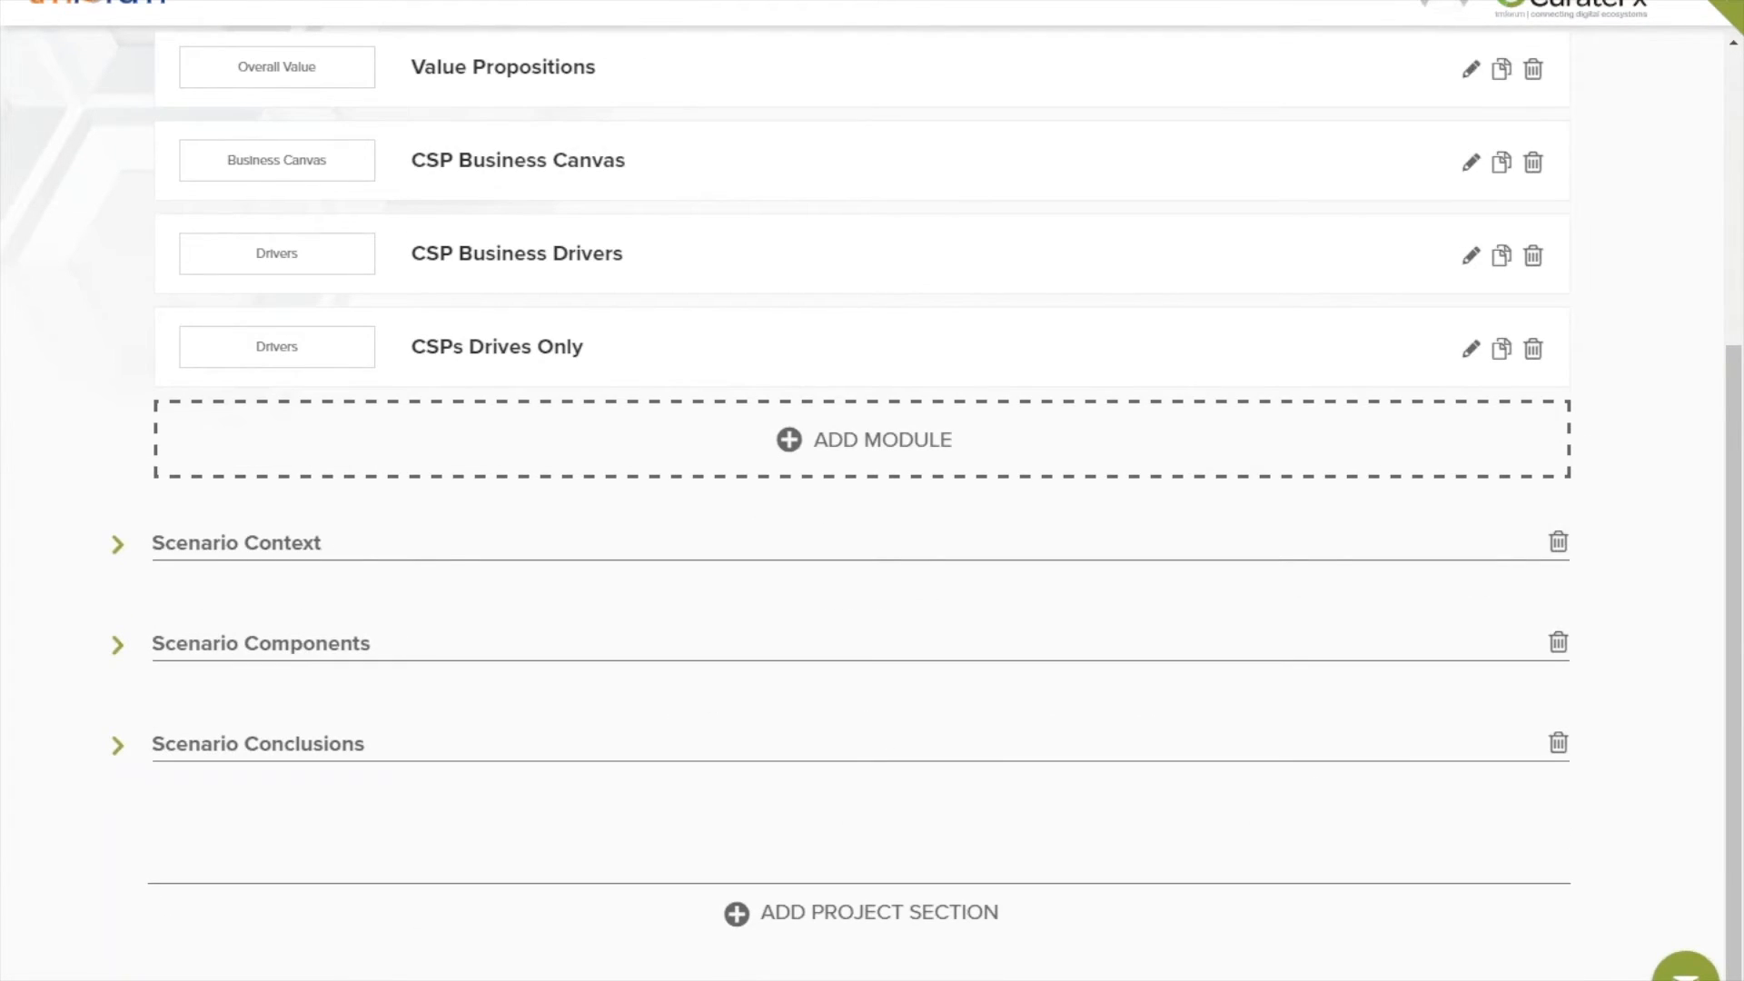
{"action": "left_click", "coordinate": [115, 550]}
{"action": "scroll", "coordinate": [1274, 816], "scroll_direction": "down", "scroll_amount": 1}
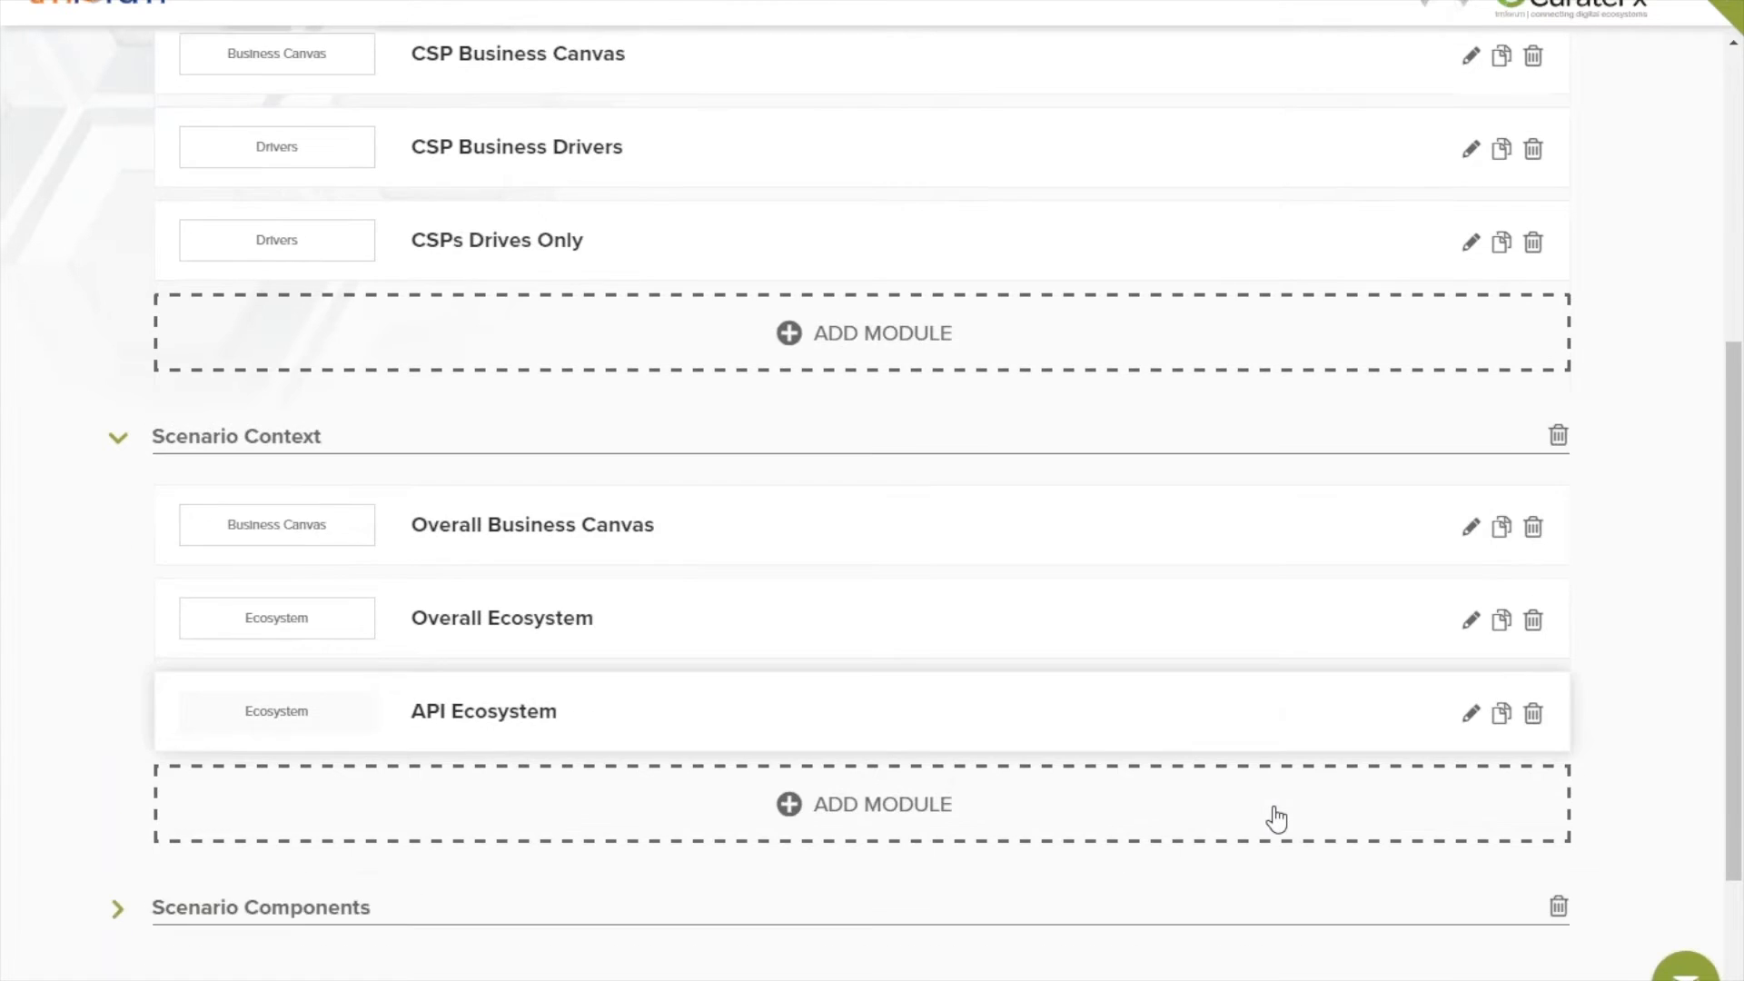
{"action": "left_click", "coordinate": [557, 524]}
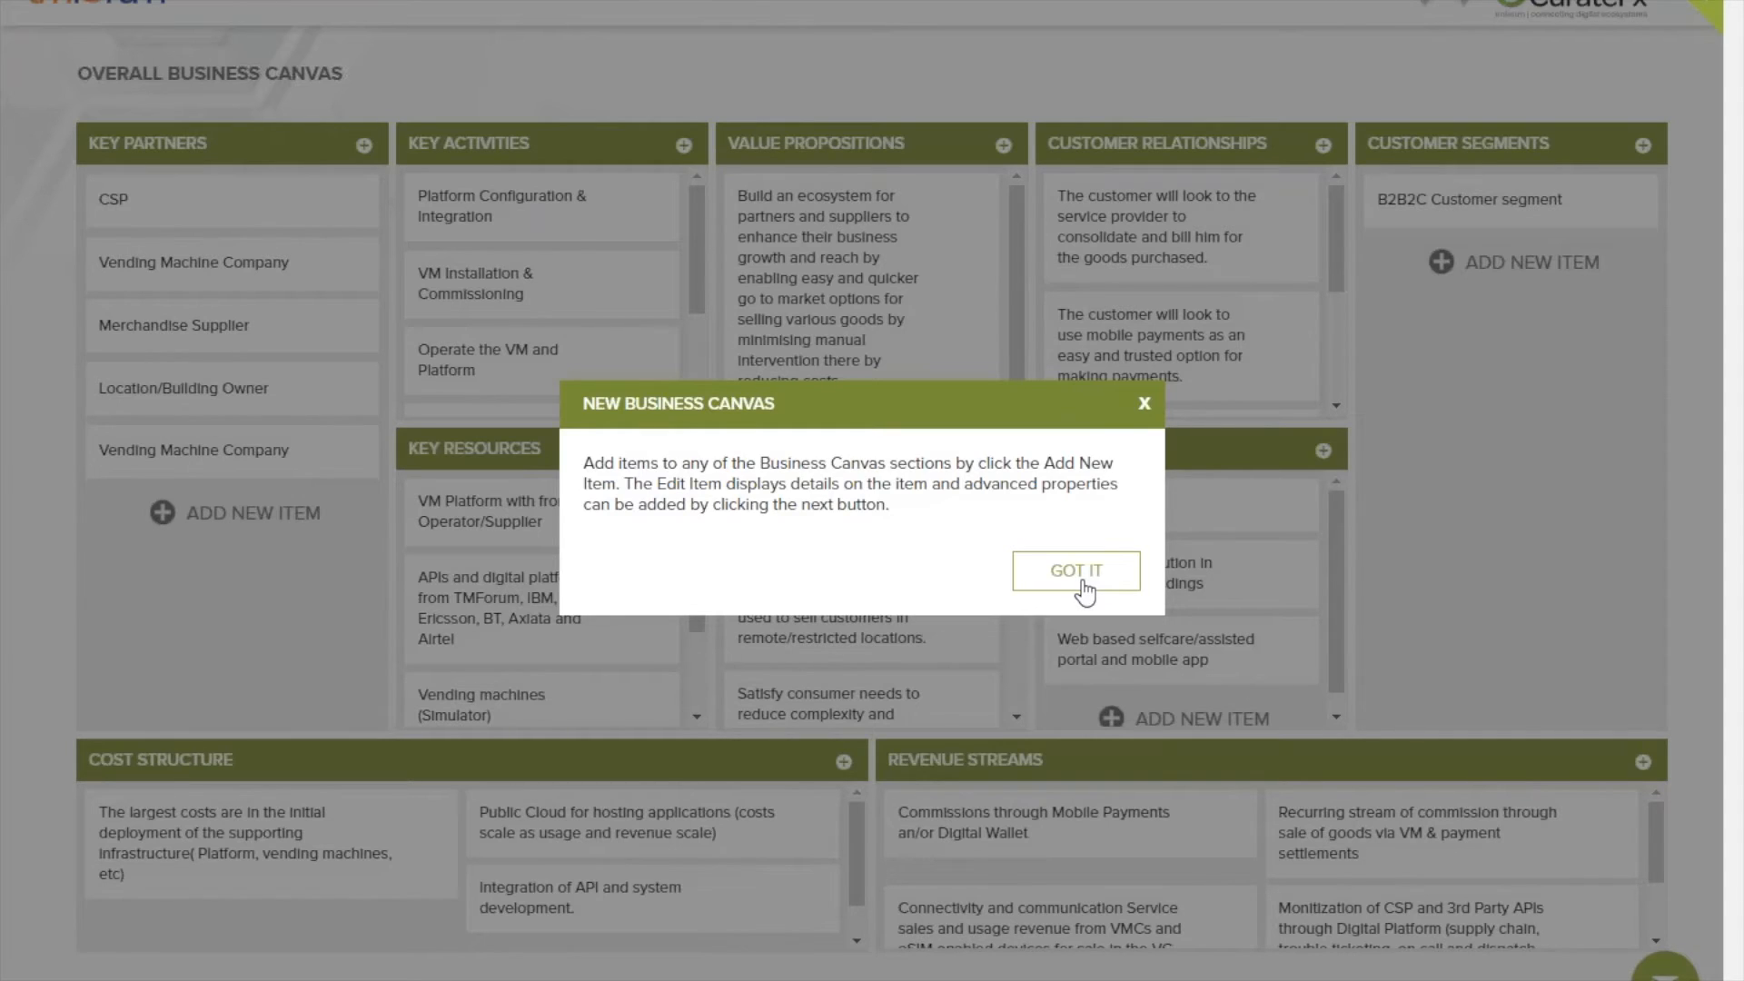
{"action": "left_click", "coordinate": [1080, 582]}
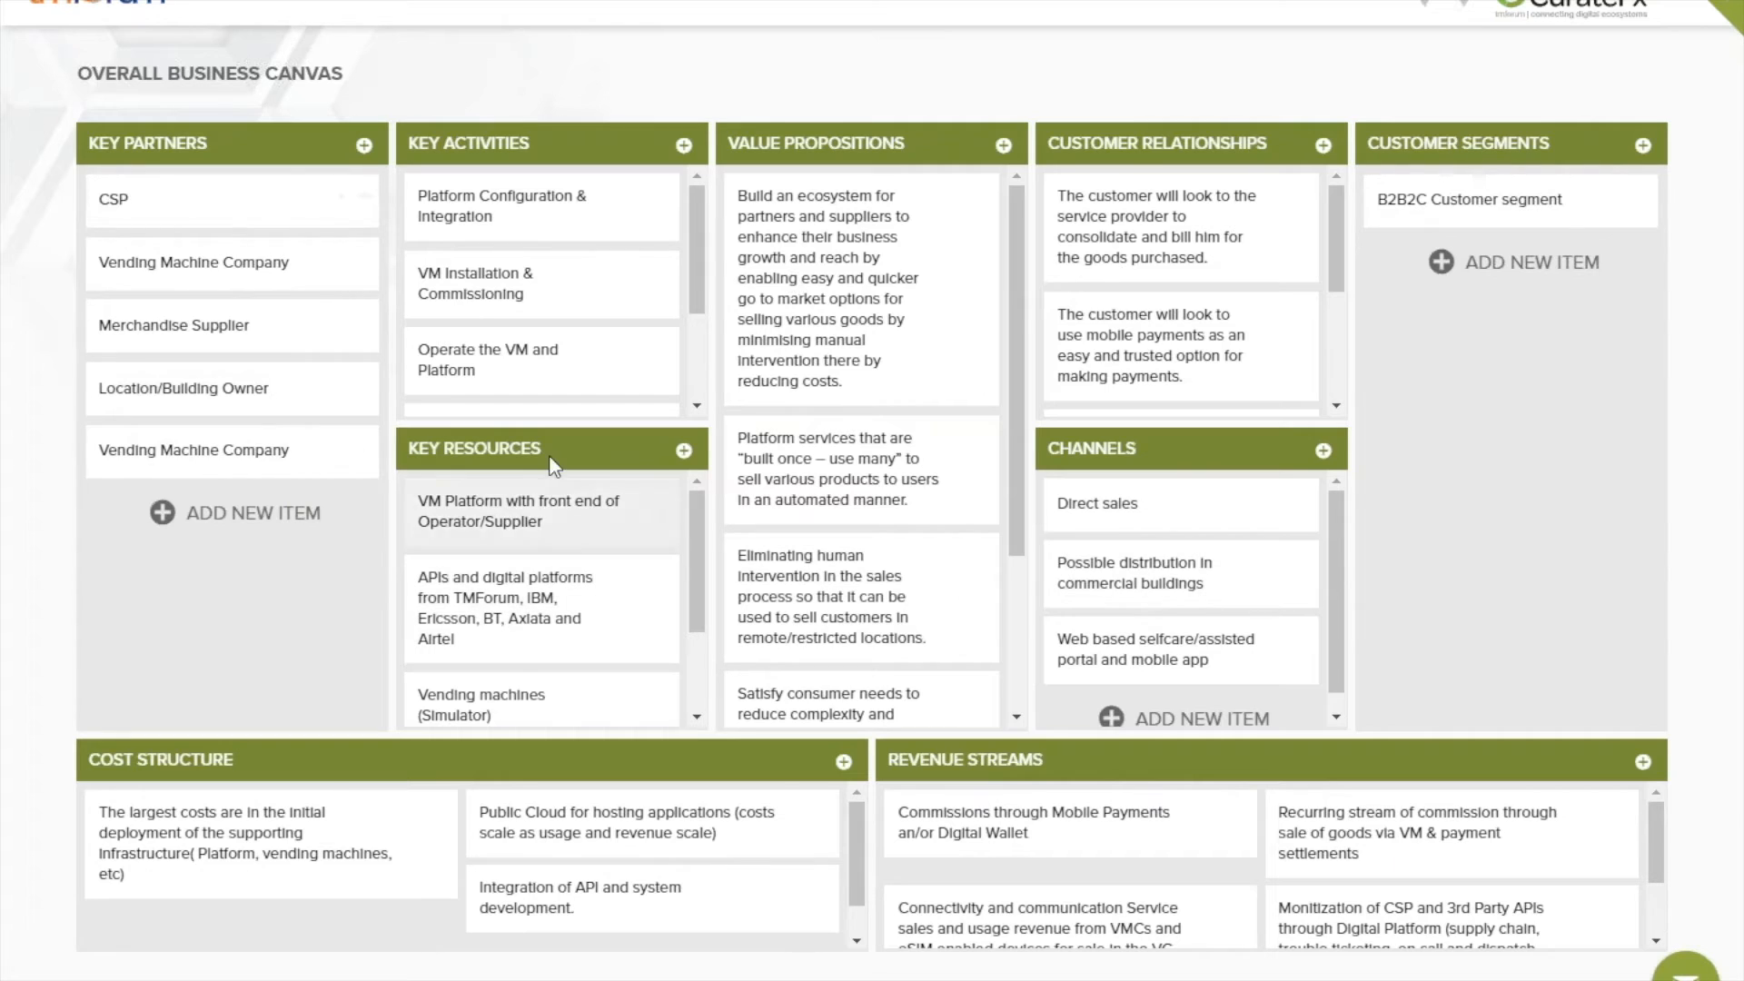
Set the mobile payments commissions revenue item to Recurring Revenues stream type, Customer Segment Dependent pricing and Asset Sale generation type
{"action": "left_click", "coordinate": [932, 829]}
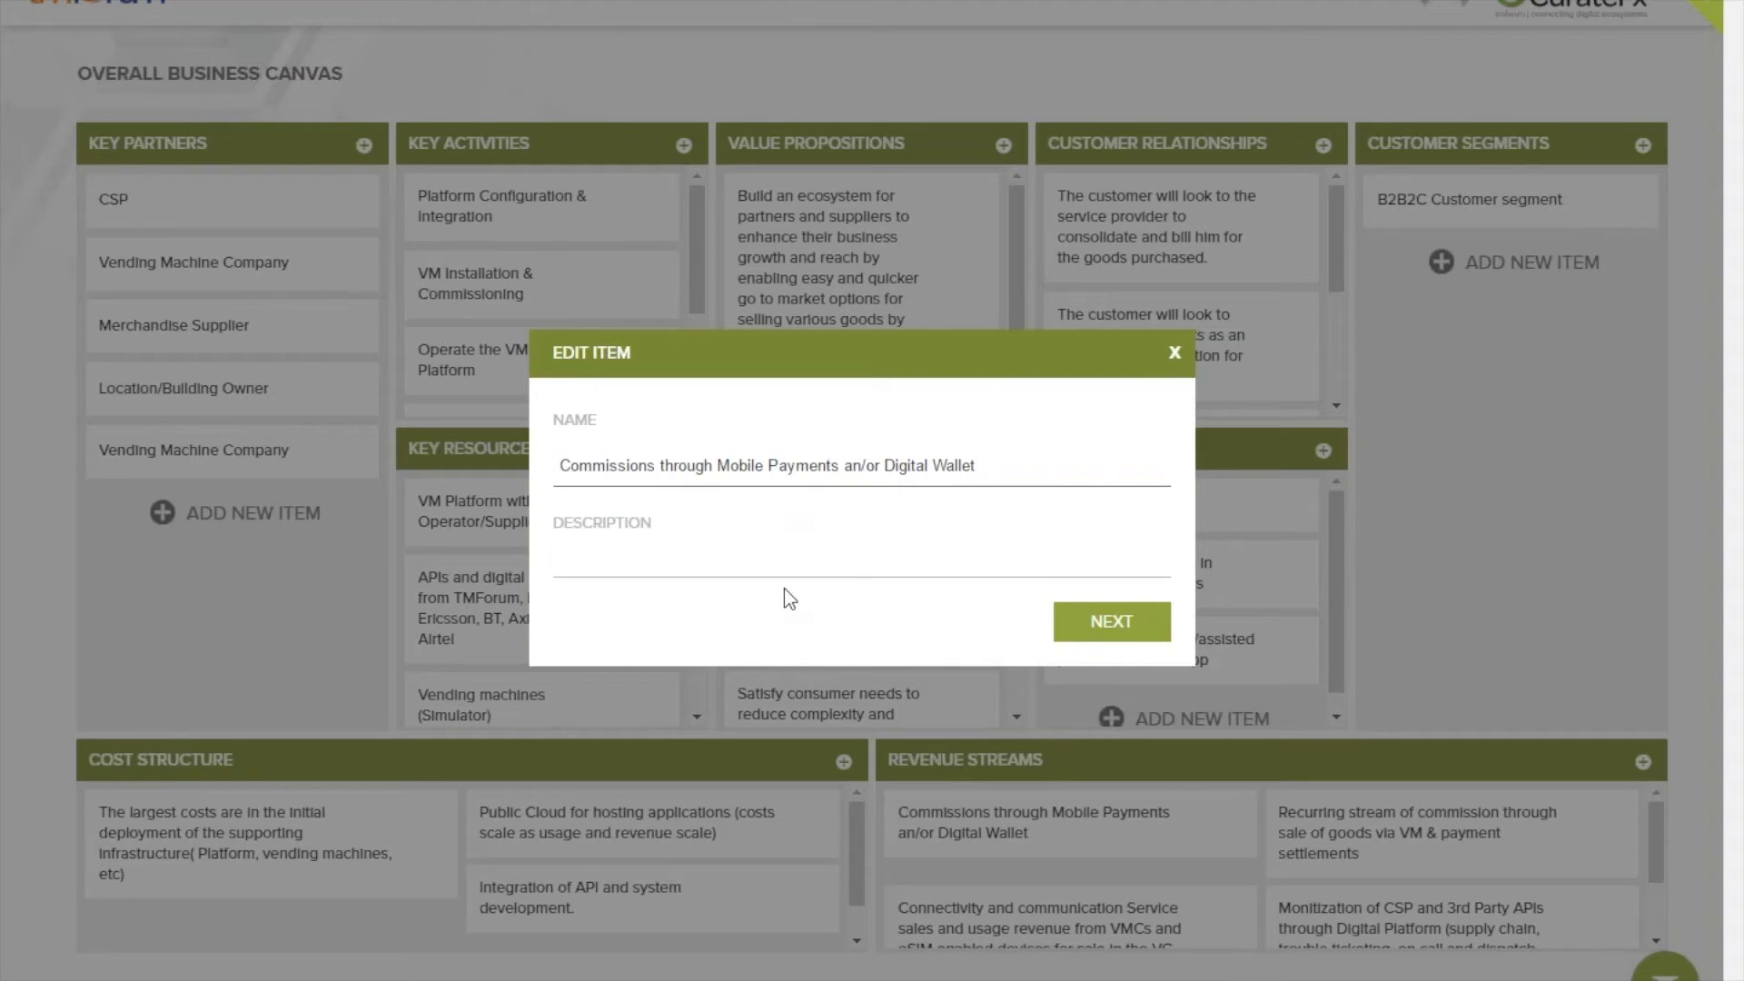
{"action": "left_click", "coordinate": [1135, 633]}
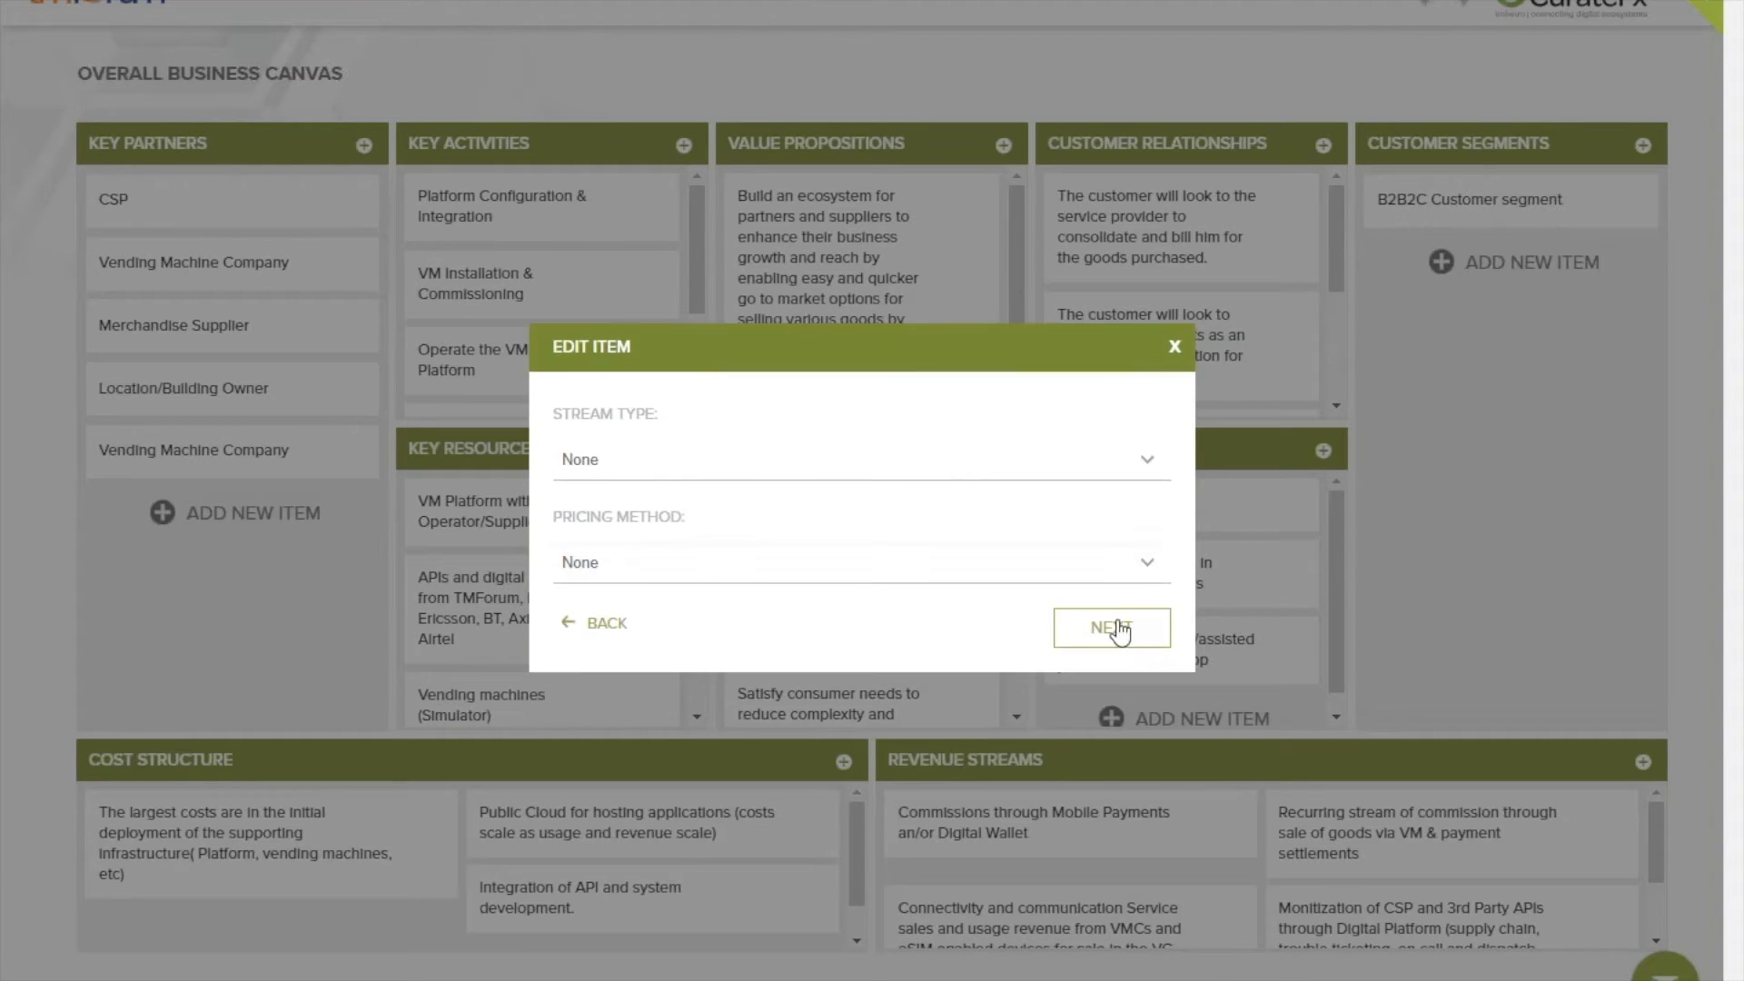
{"action": "left_click", "coordinate": [803, 463]}
{"action": "left_click", "coordinate": [789, 514]}
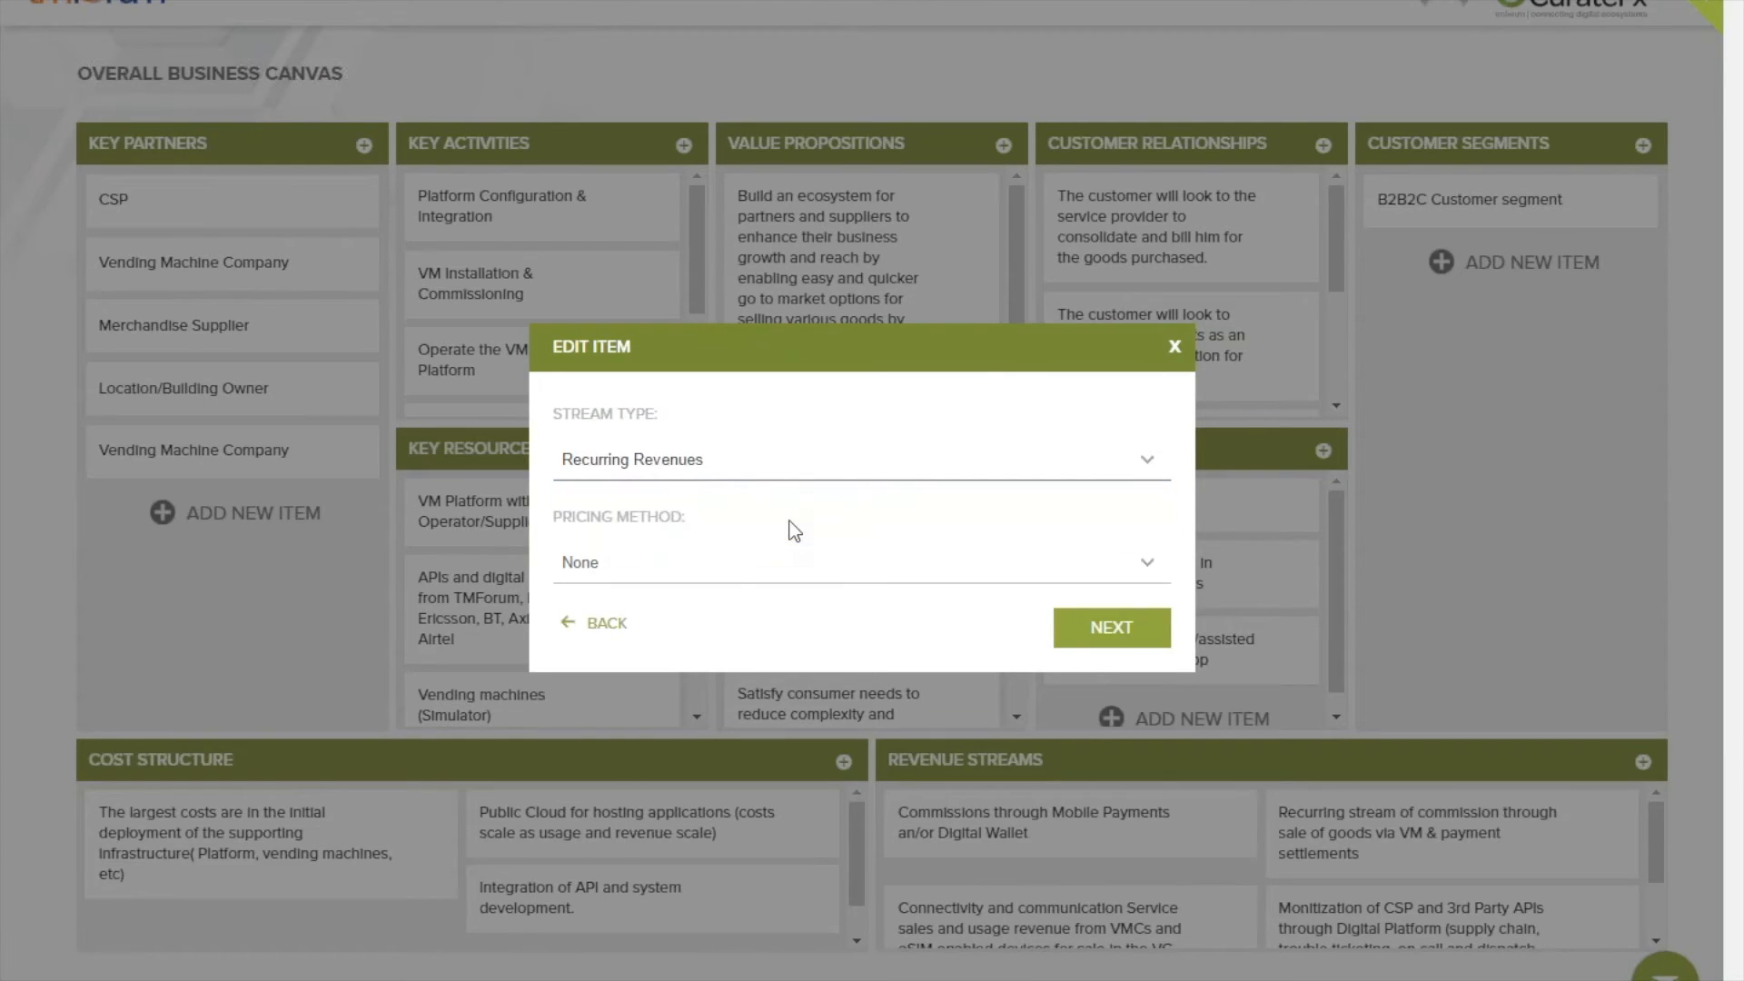
{"action": "left_click", "coordinate": [740, 571]}
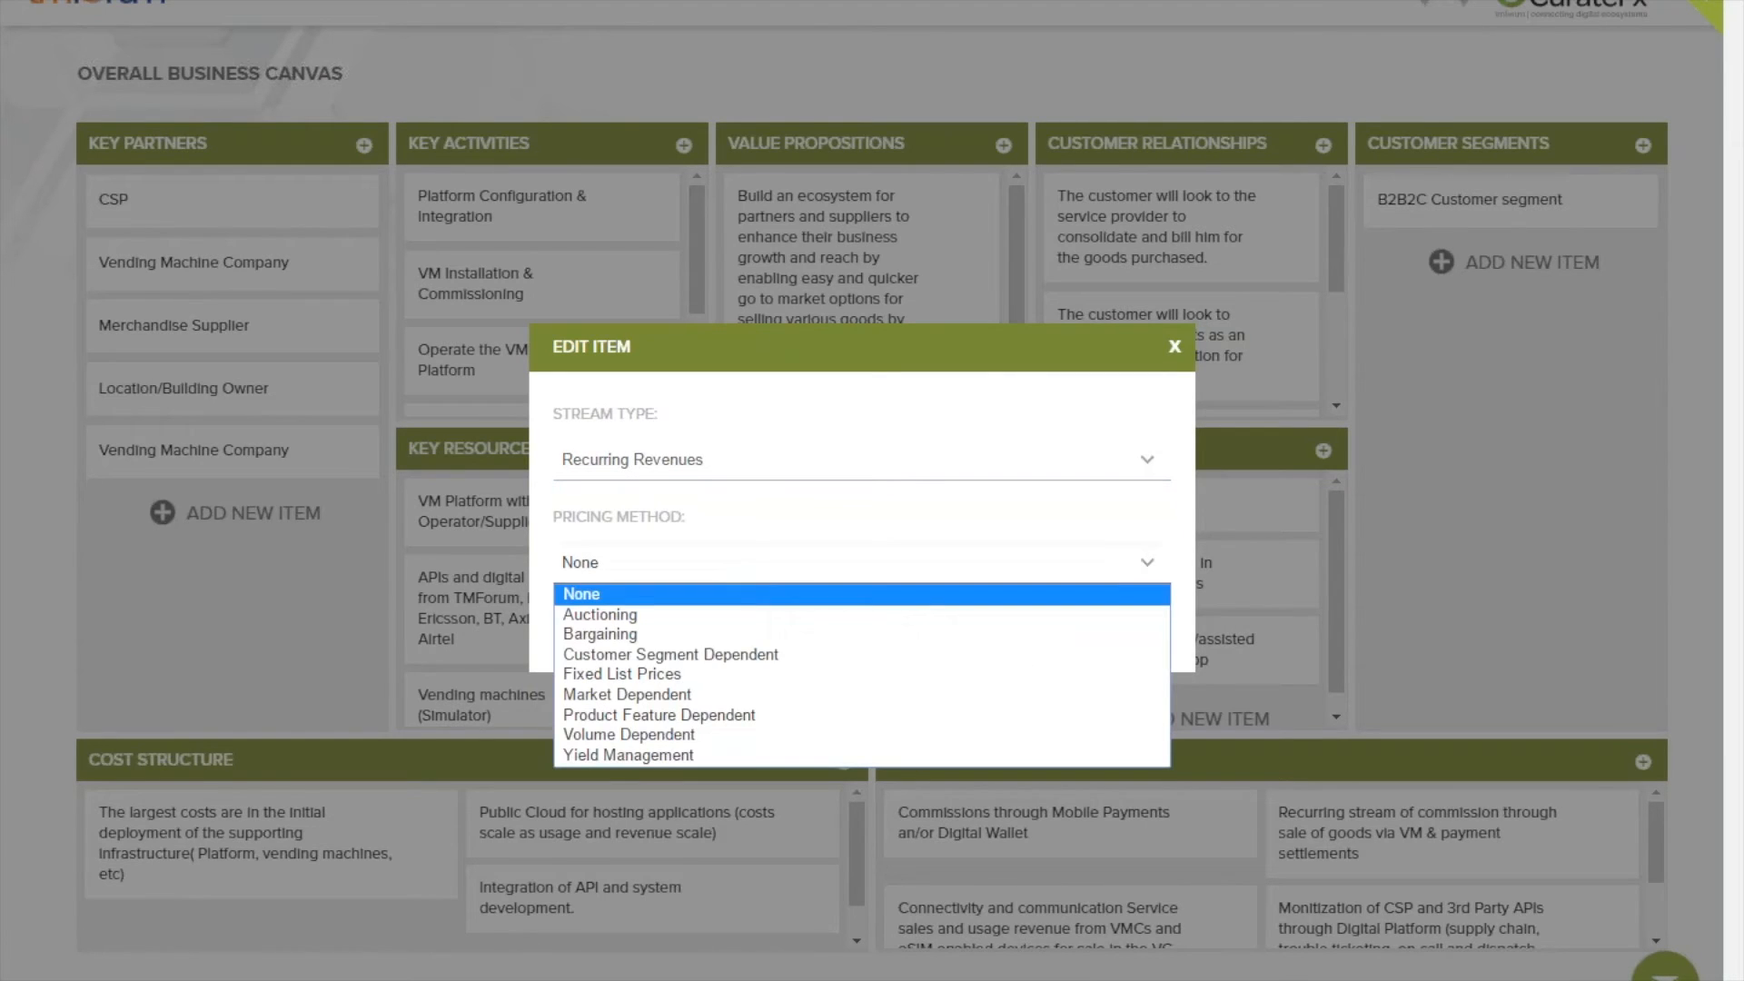
{"action": "left_click", "coordinate": [743, 654]}
{"action": "left_click", "coordinate": [1118, 638]}
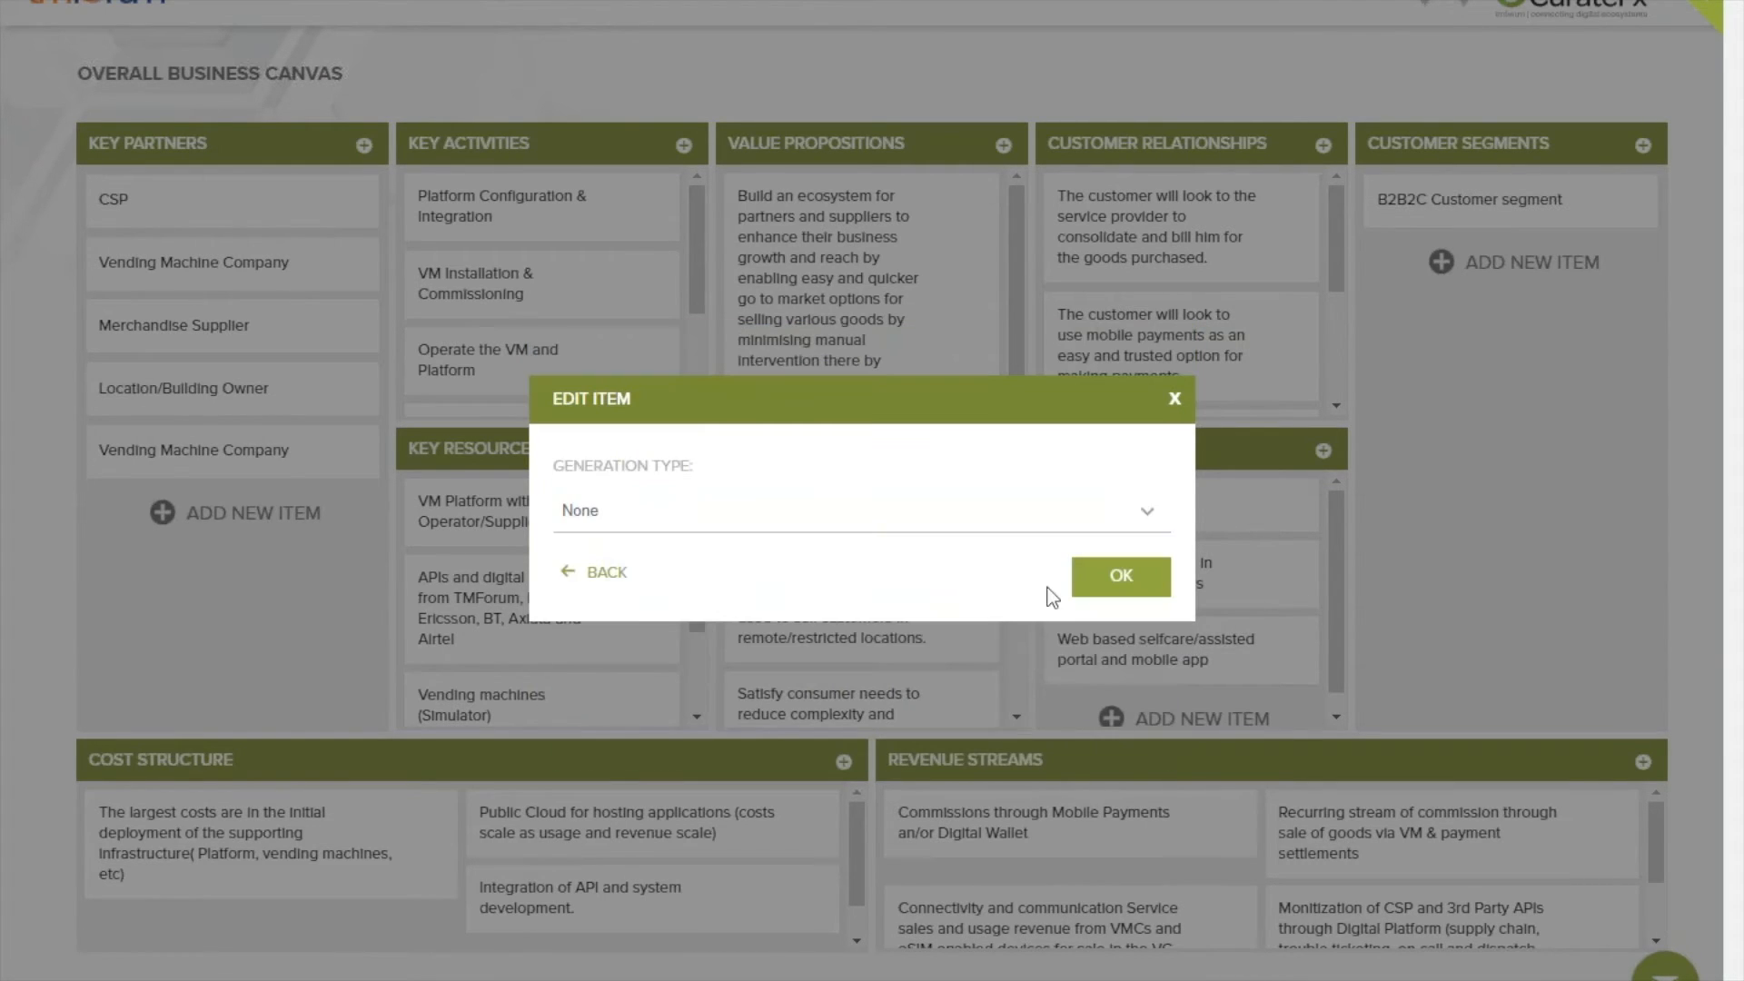
{"action": "left_click", "coordinate": [771, 510]}
{"action": "left_click", "coordinate": [762, 586]}
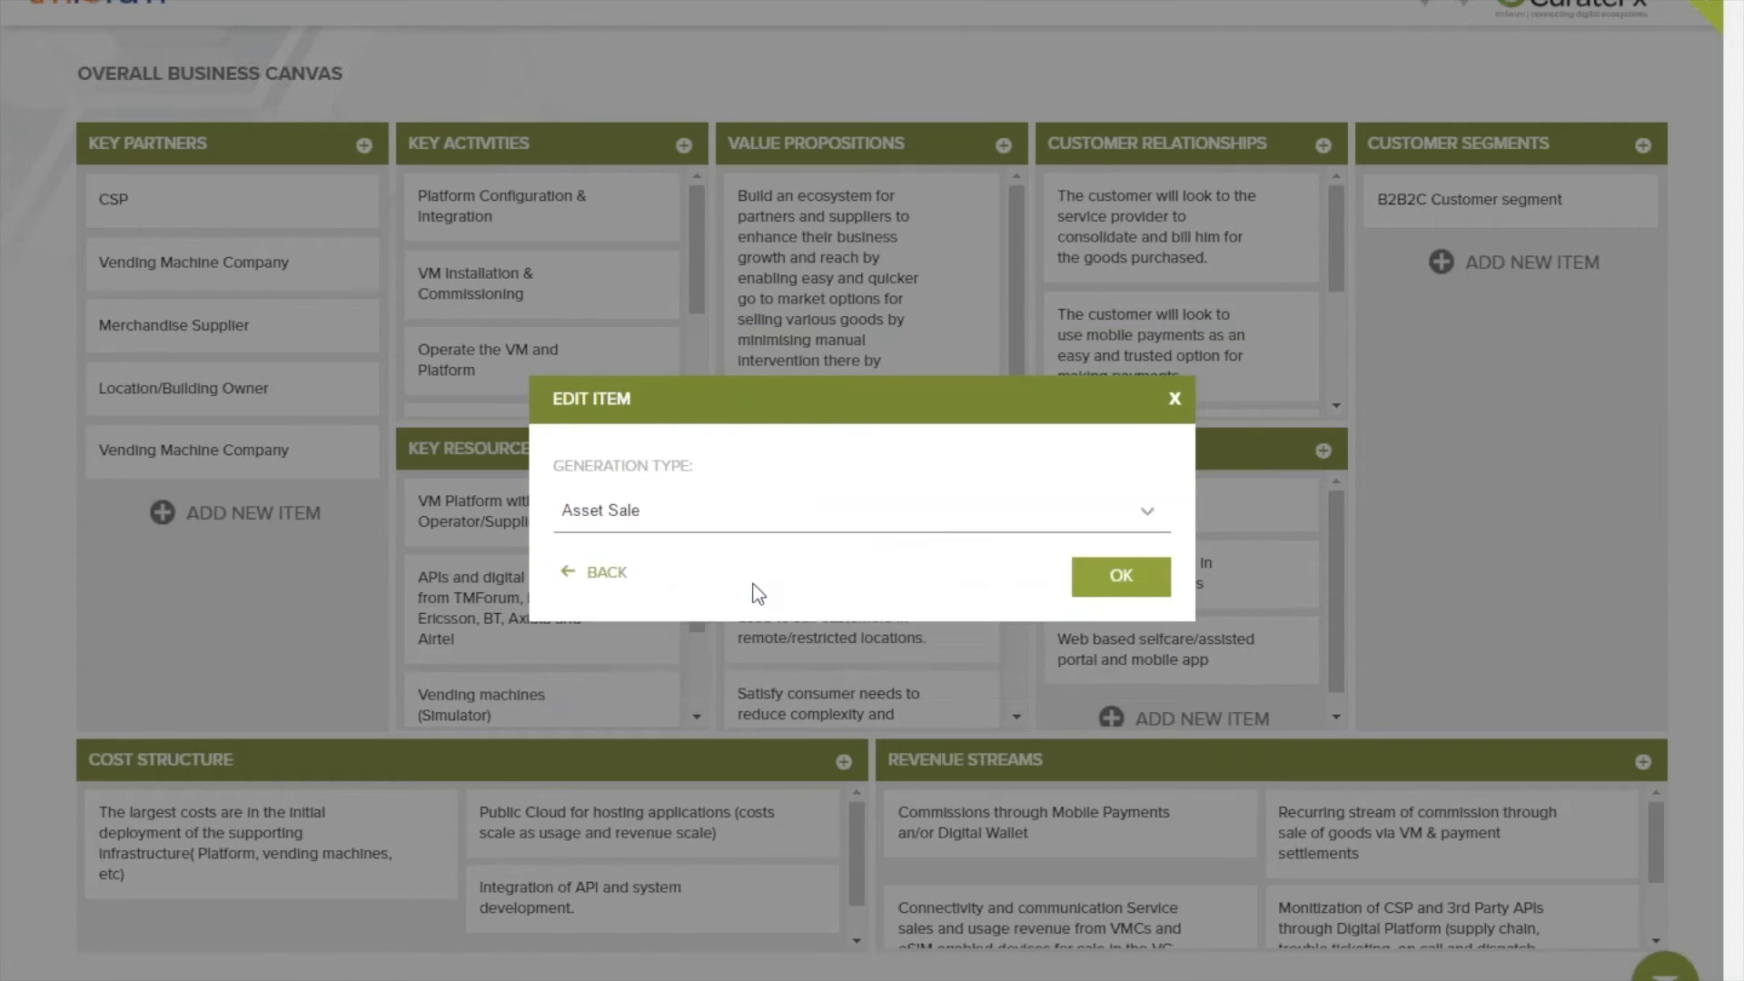
{"action": "left_click", "coordinate": [1114, 586]}
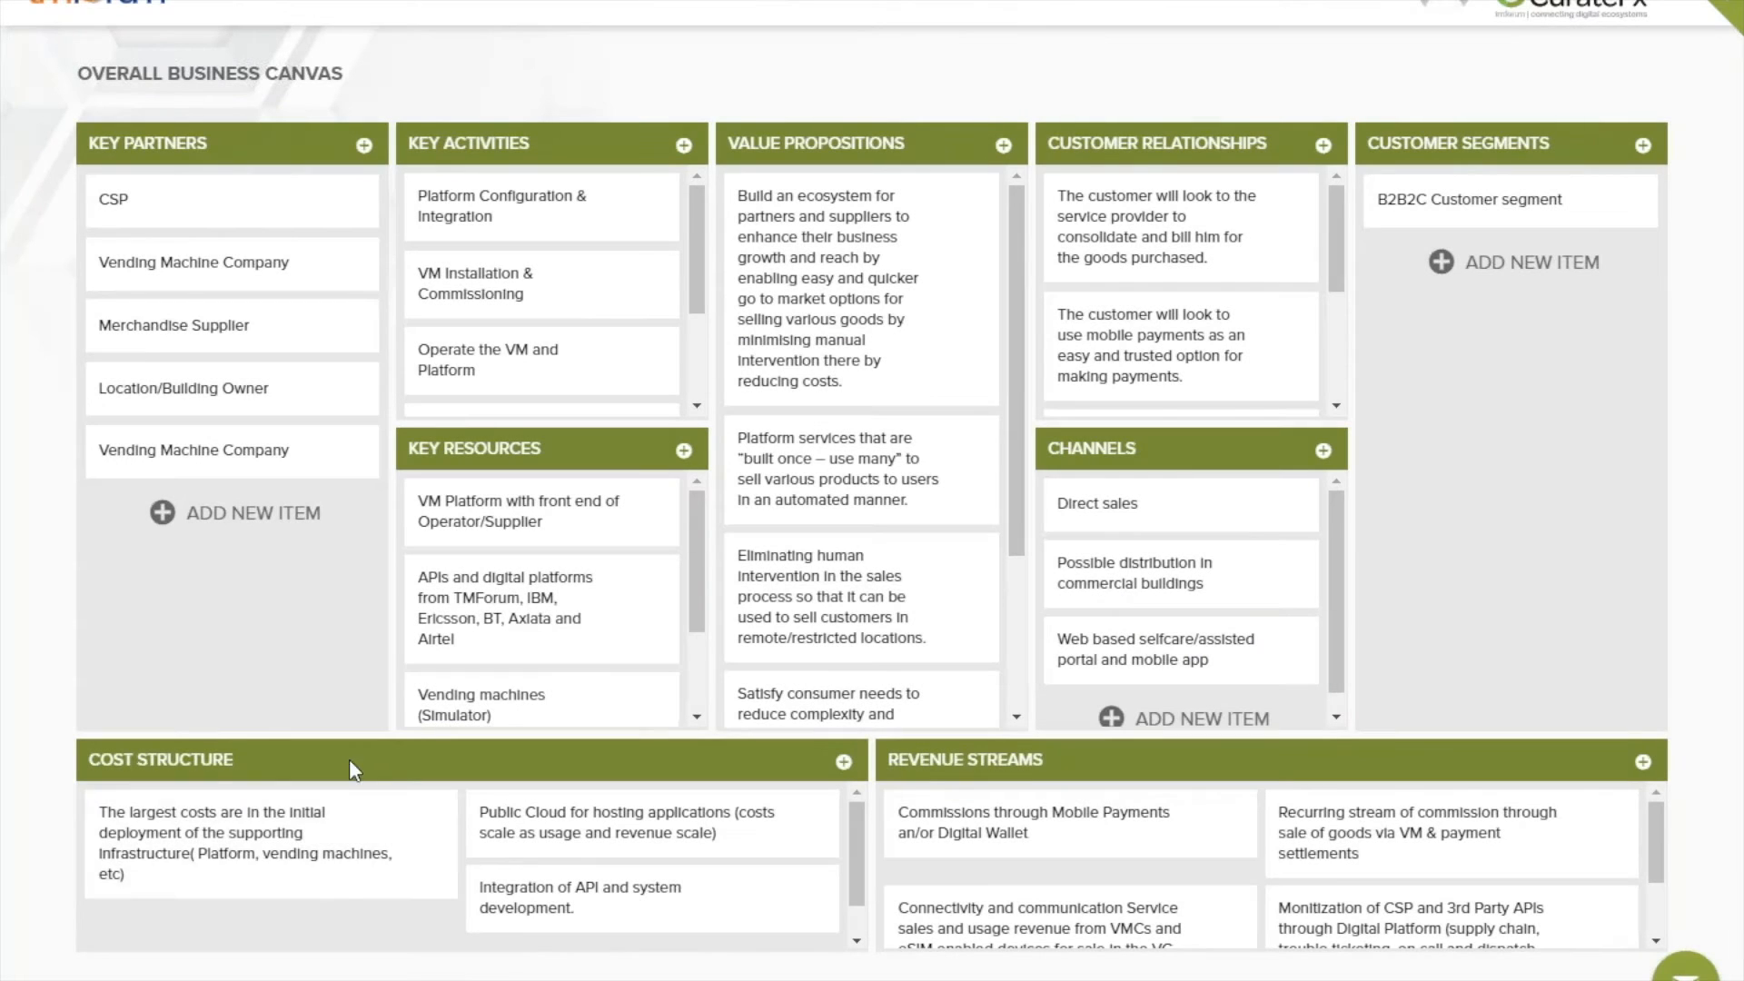
Inspect the advanced properties of the initial deployment cost item and the consolidated billing customer relationship item without changing them
{"action": "left_click", "coordinate": [417, 845]}
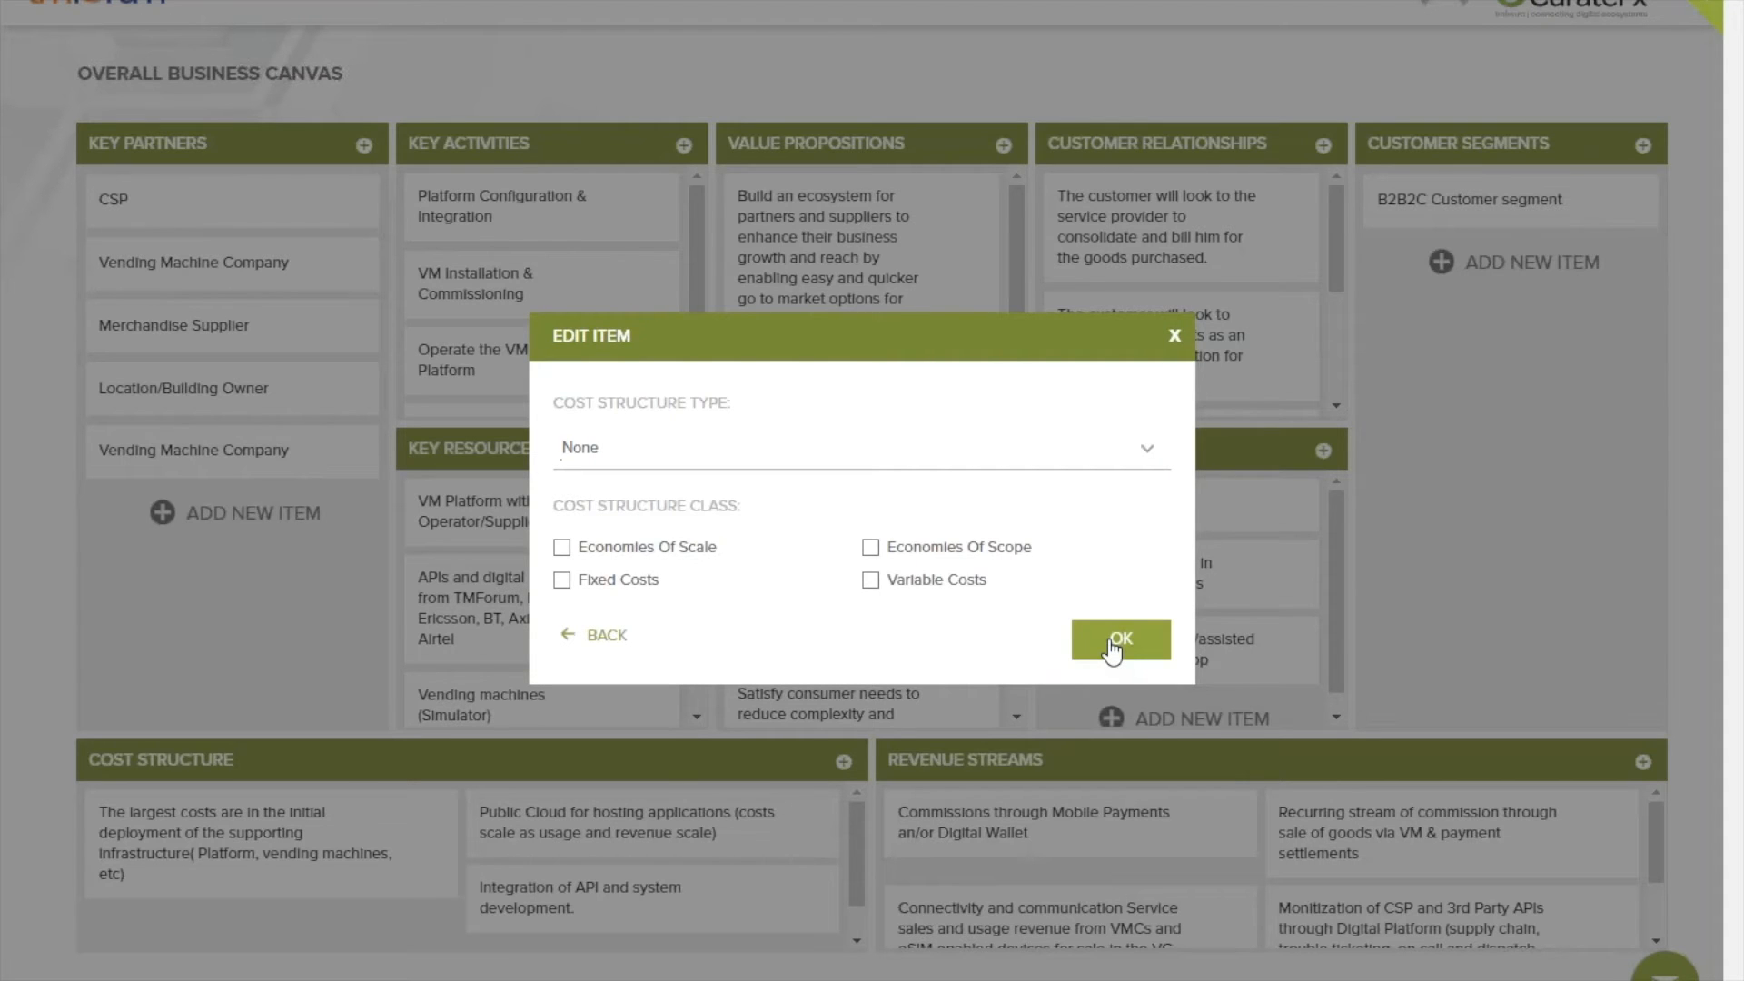
{"action": "left_click", "coordinate": [1175, 336]}
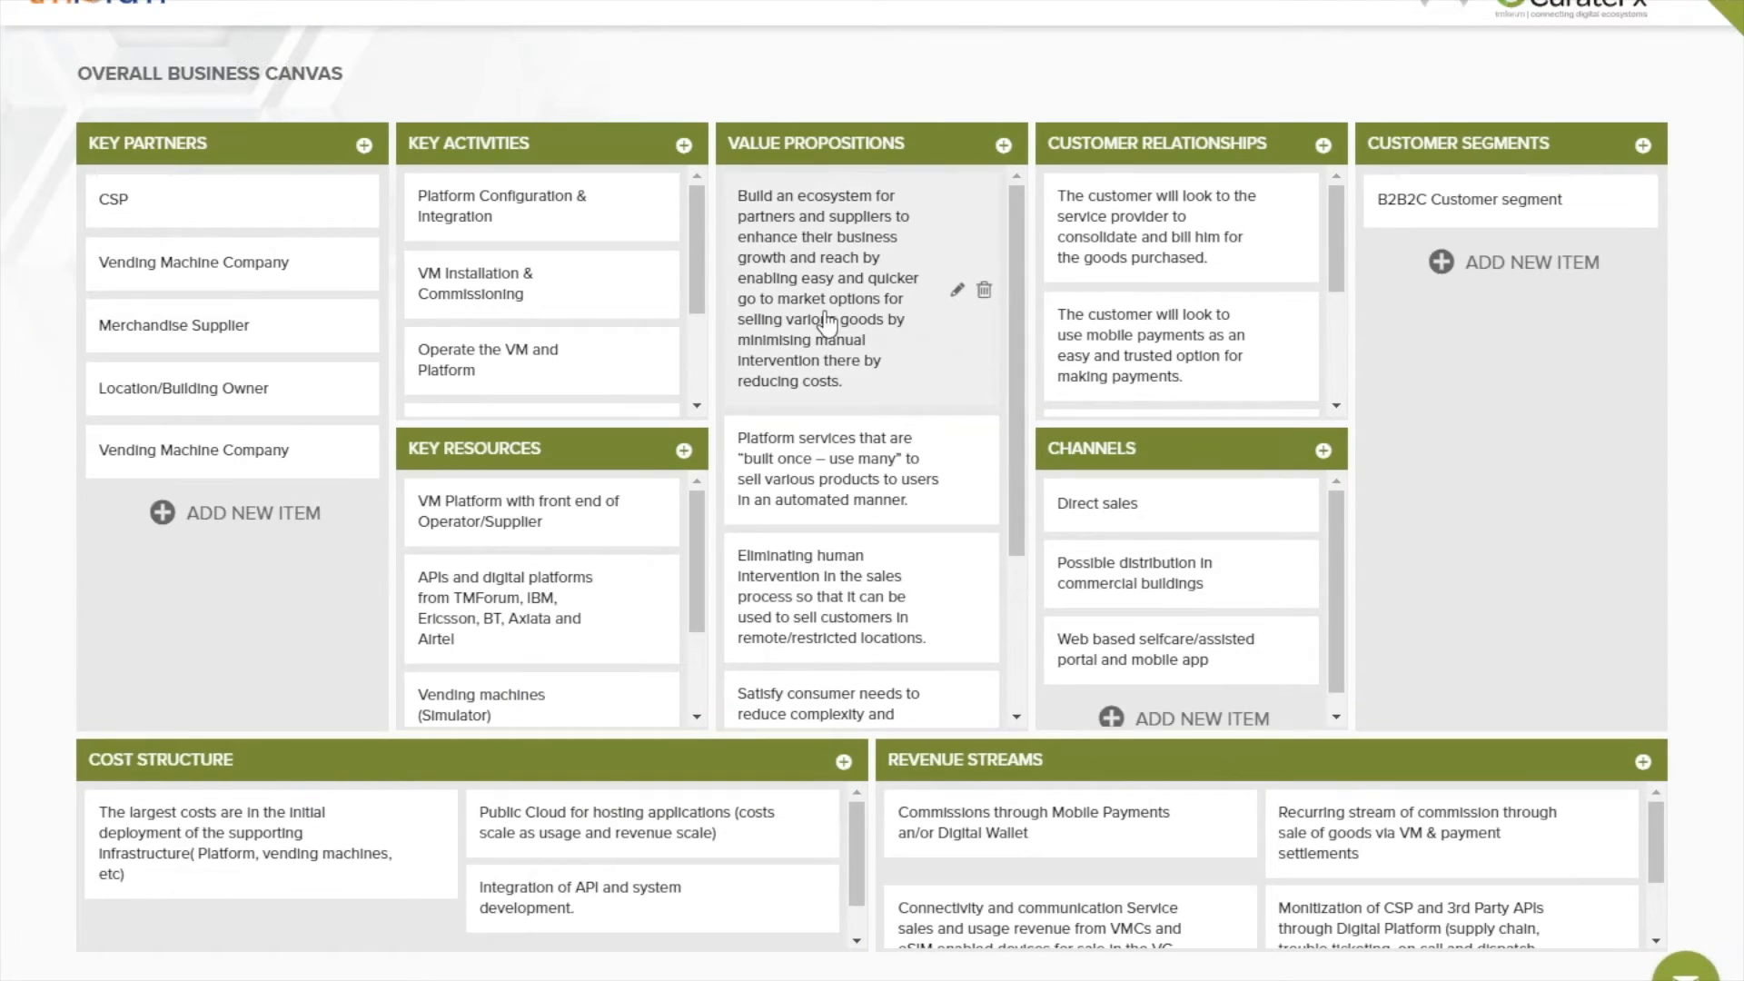
{"action": "left_click", "coordinate": [1276, 228]}
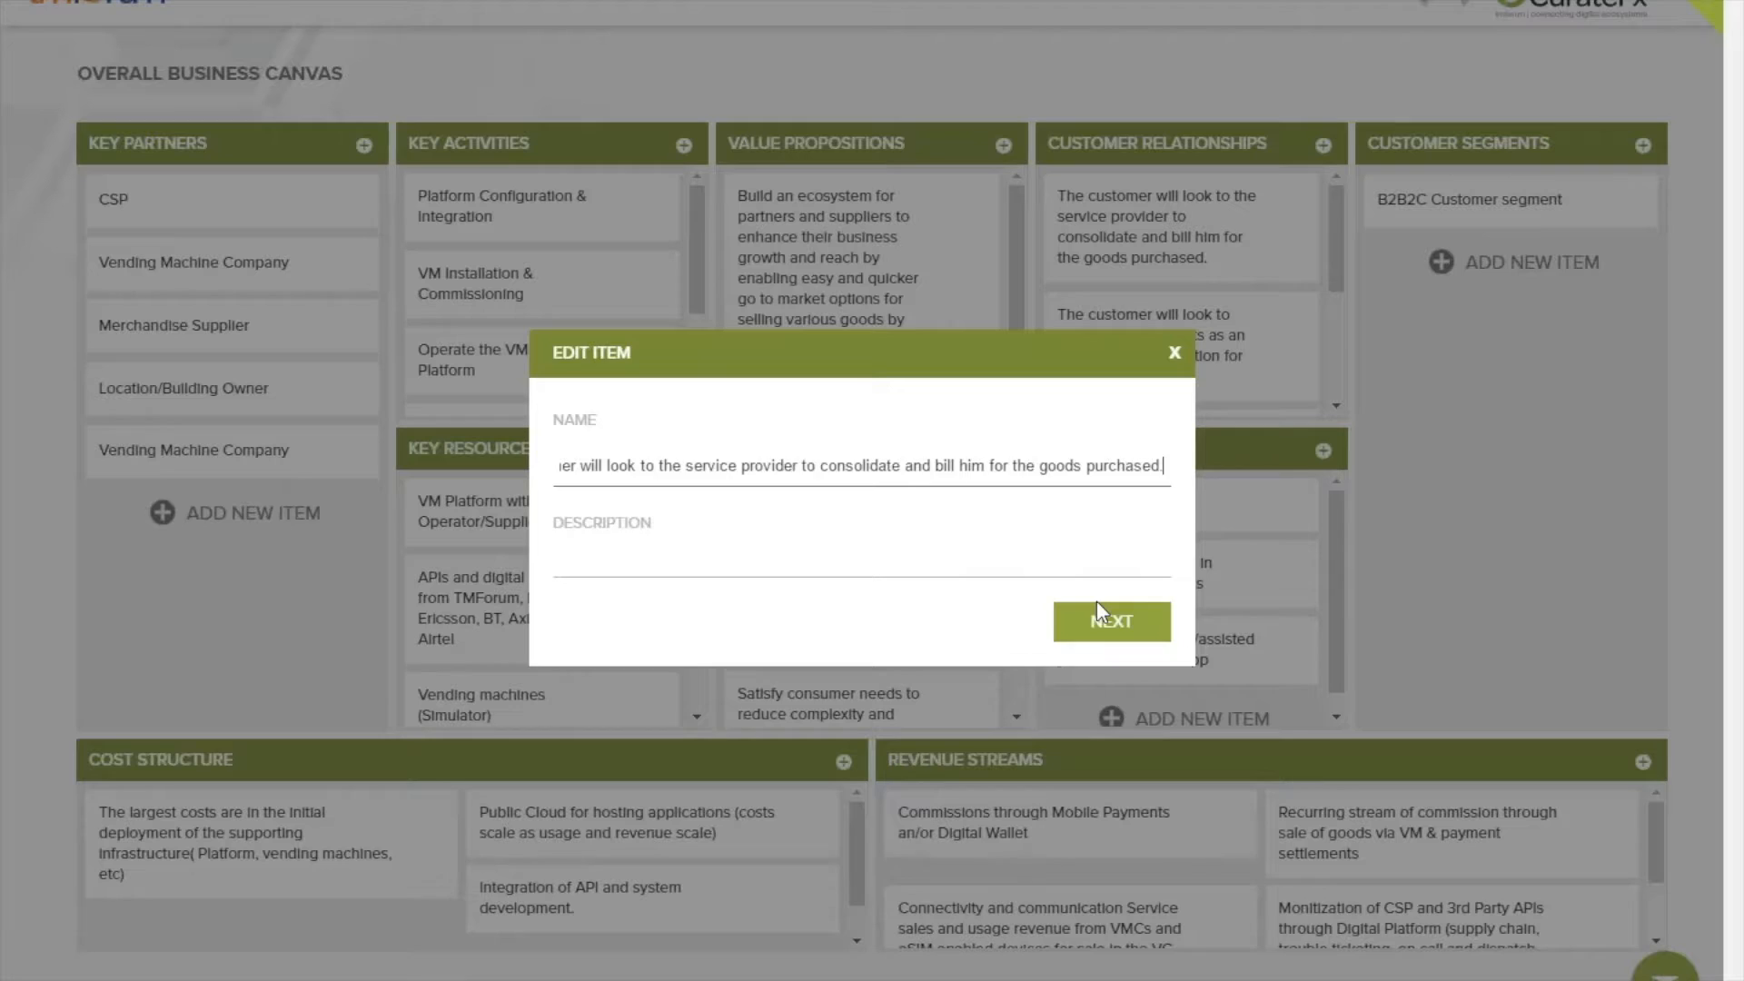
{"action": "left_click", "coordinate": [1110, 616]}
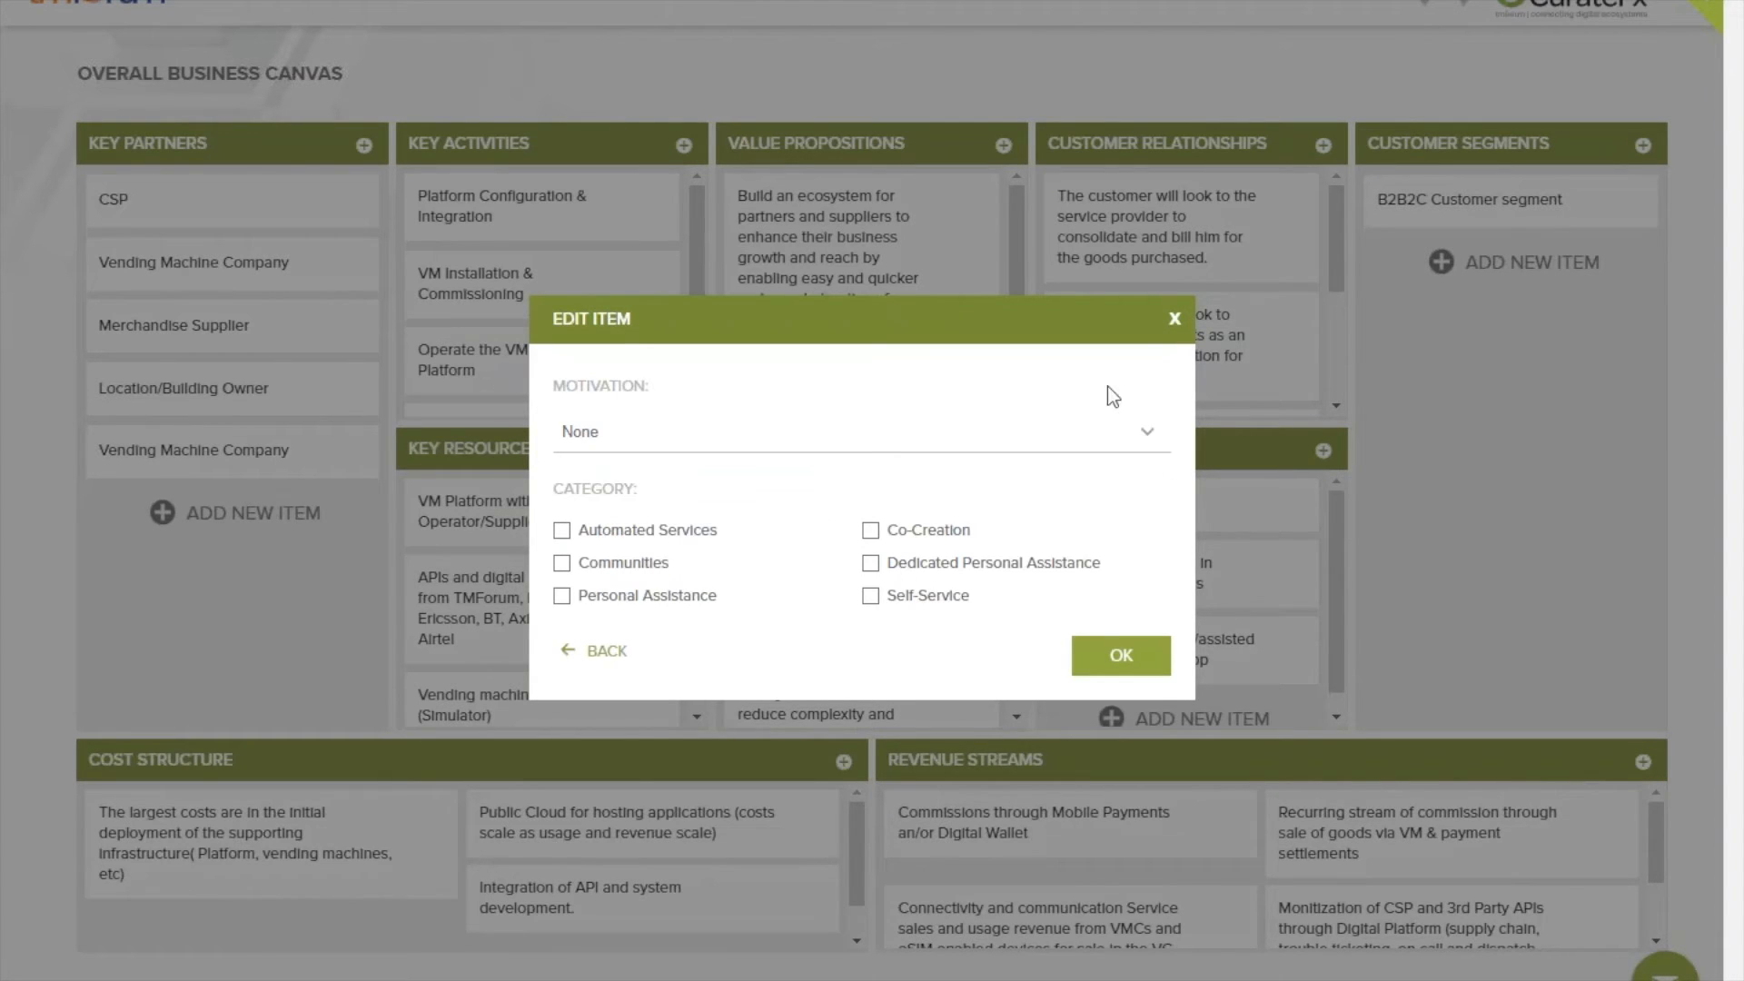
{"action": "left_click", "coordinate": [1174, 318]}
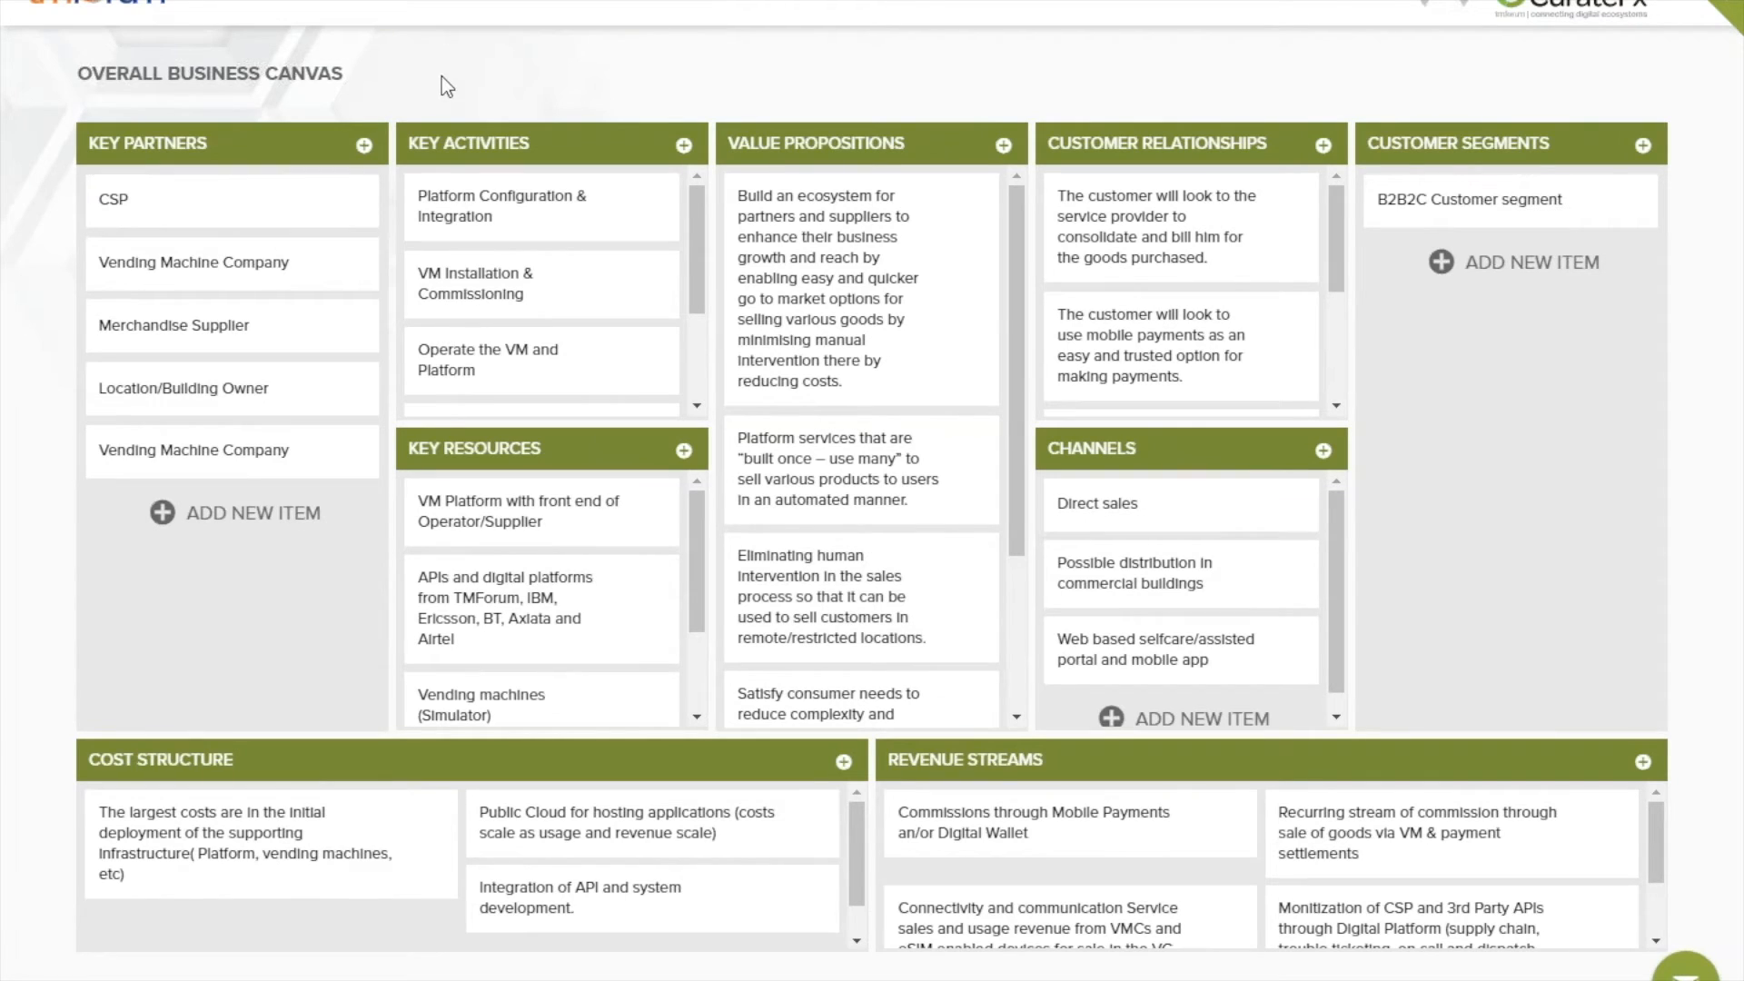
Return to the module list and open the CSP Business Canvas module
{"action": "left_click", "coordinate": [436, 4]}
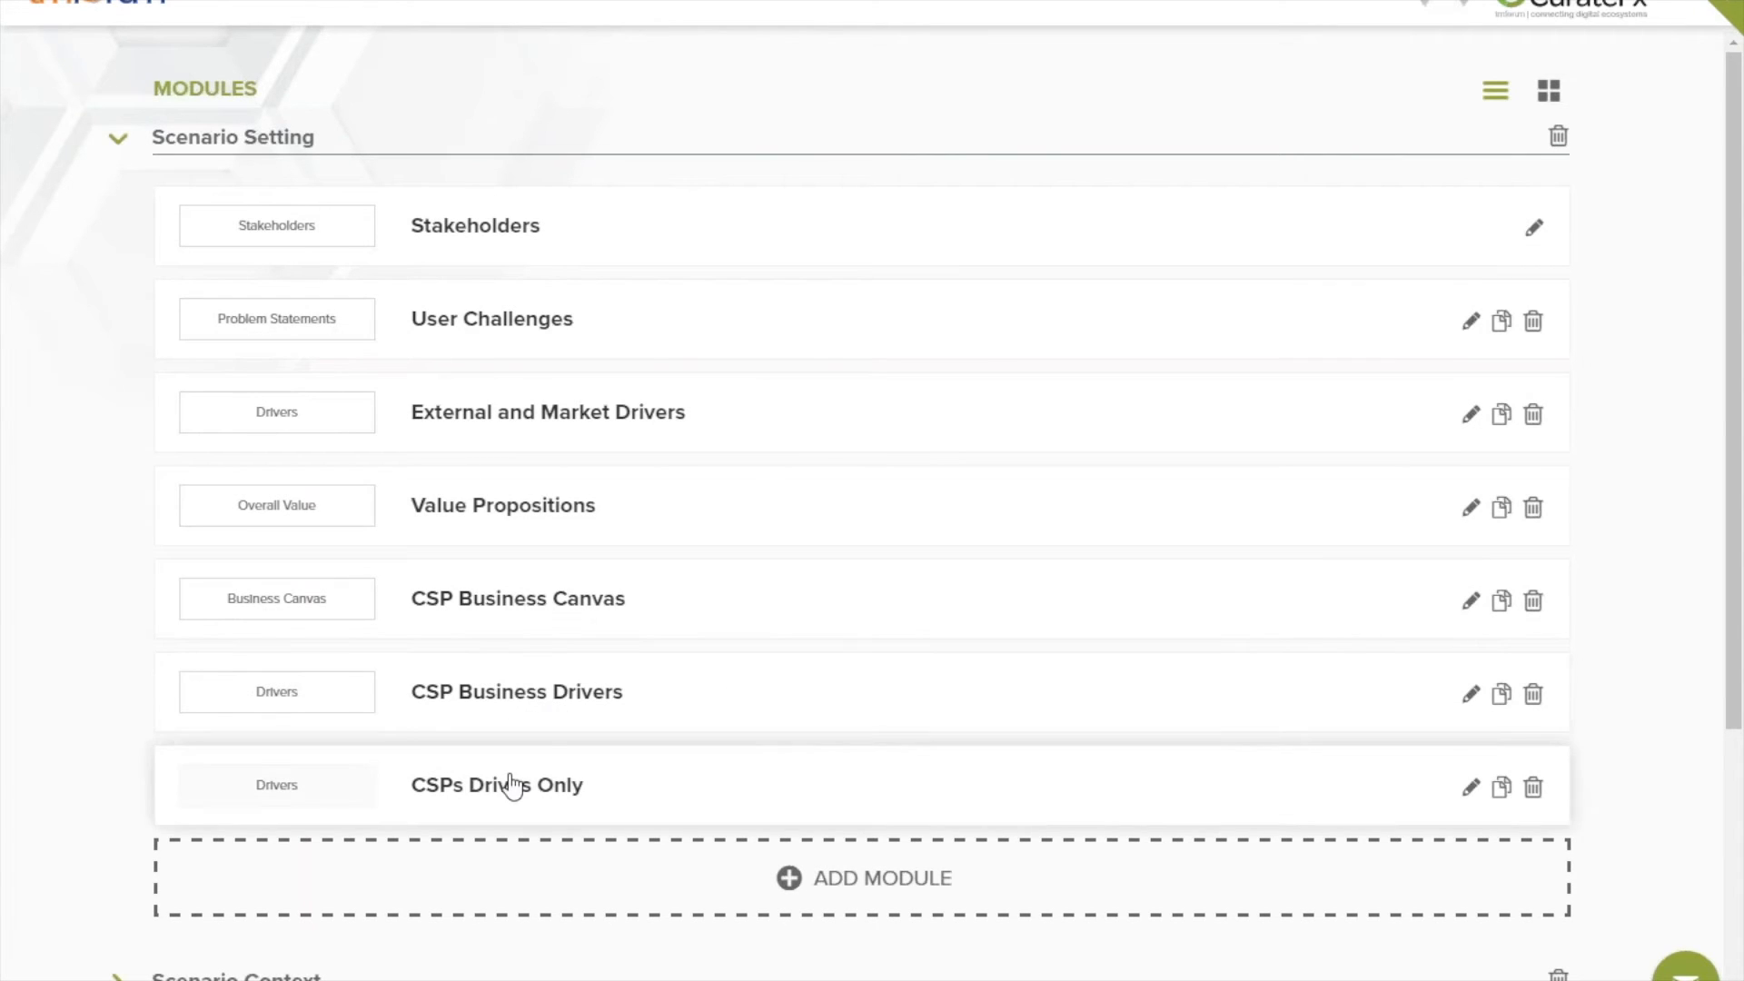
{"action": "left_click", "coordinate": [491, 595]}
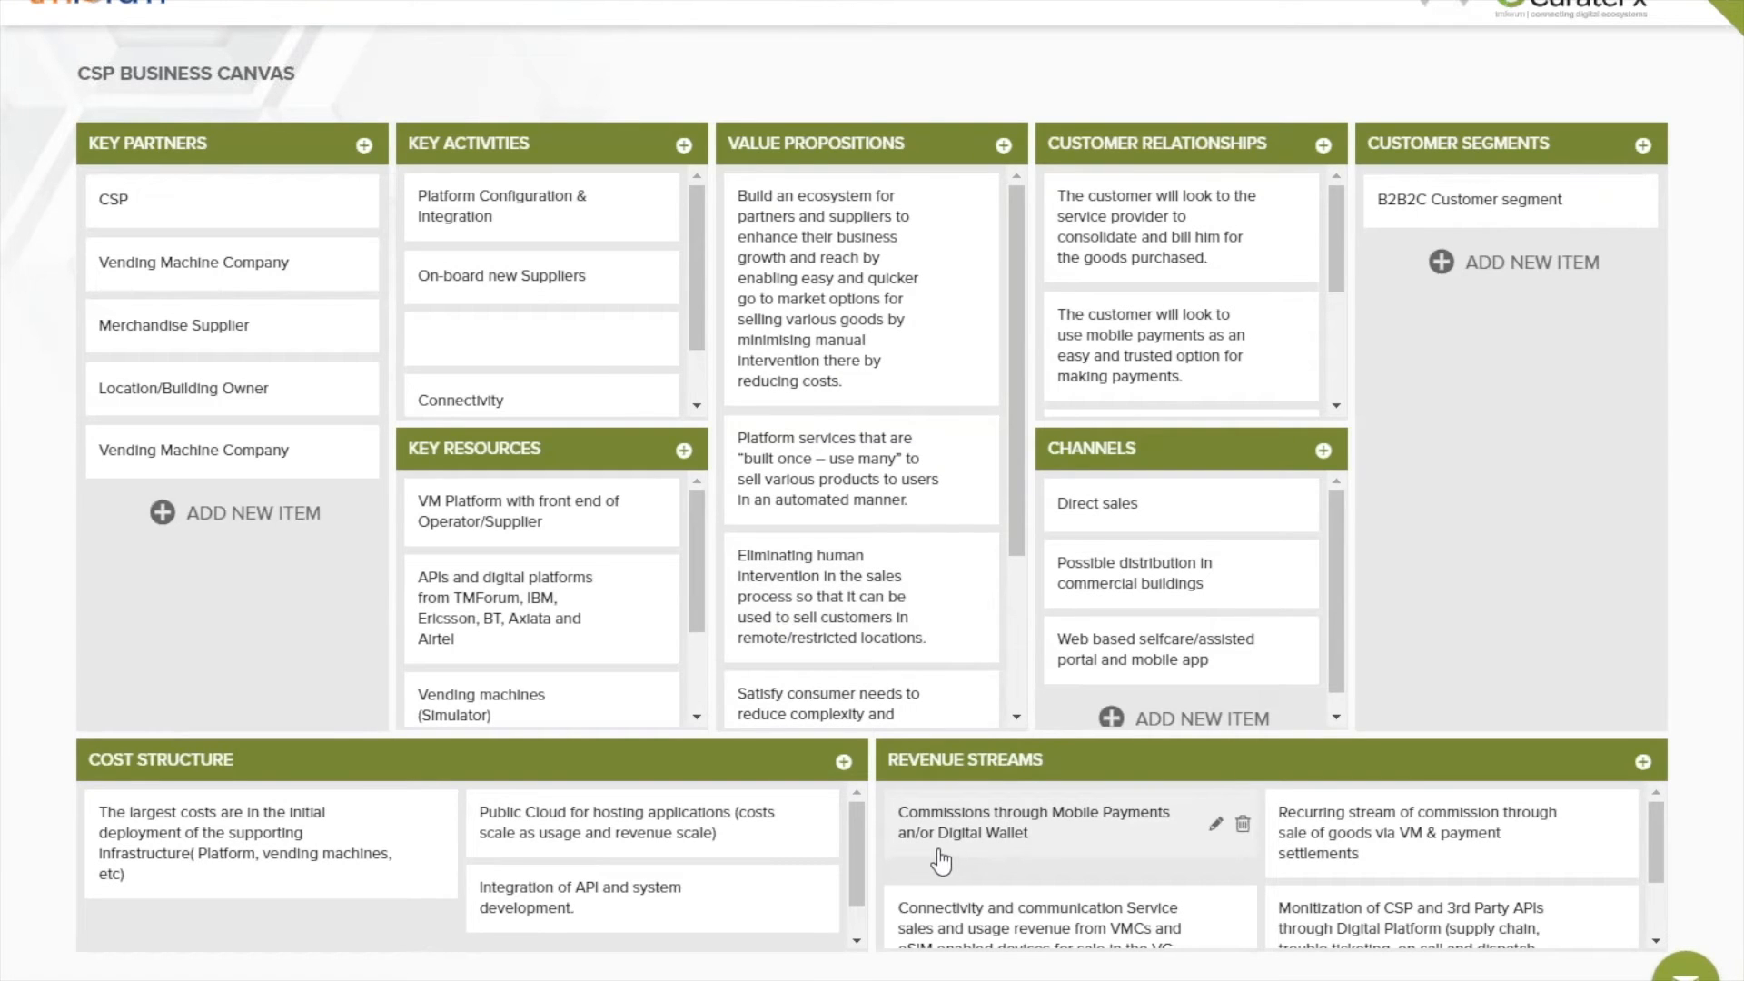
Delete the CSP item from Key Partners and move Connectivity to first place in Key Activities
{"action": "mouse_move", "coordinate": [181, 213]}
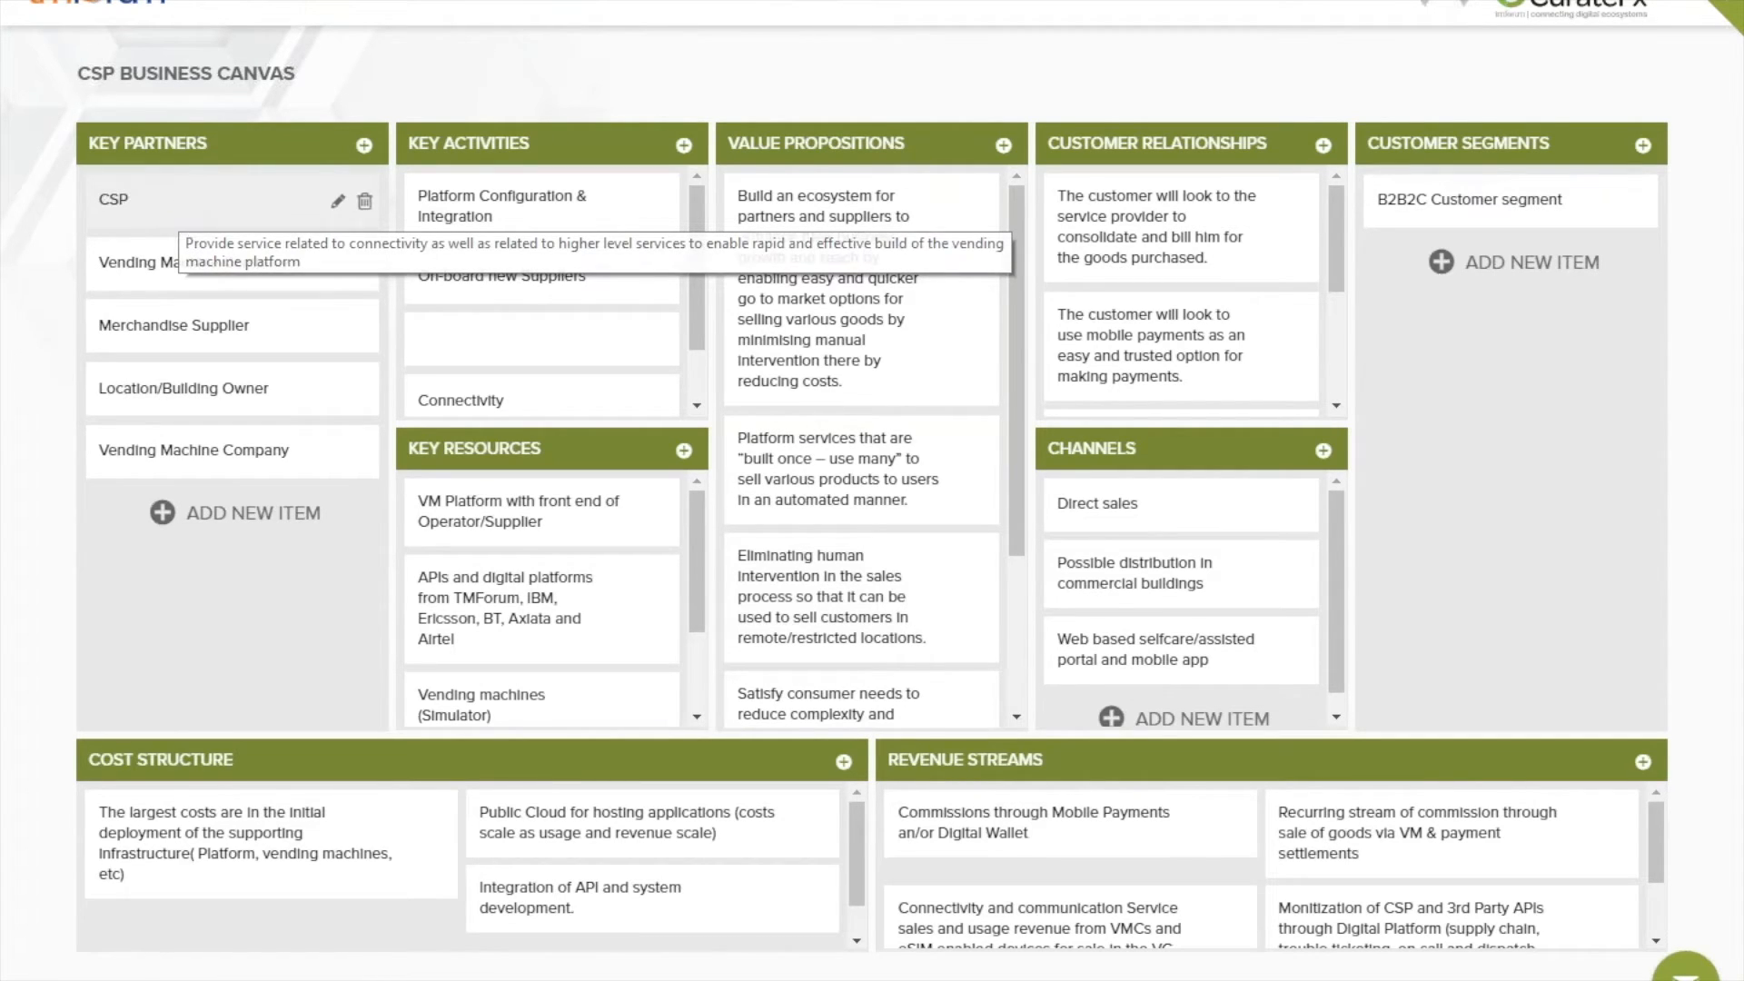
{"action": "left_click", "coordinate": [365, 204]}
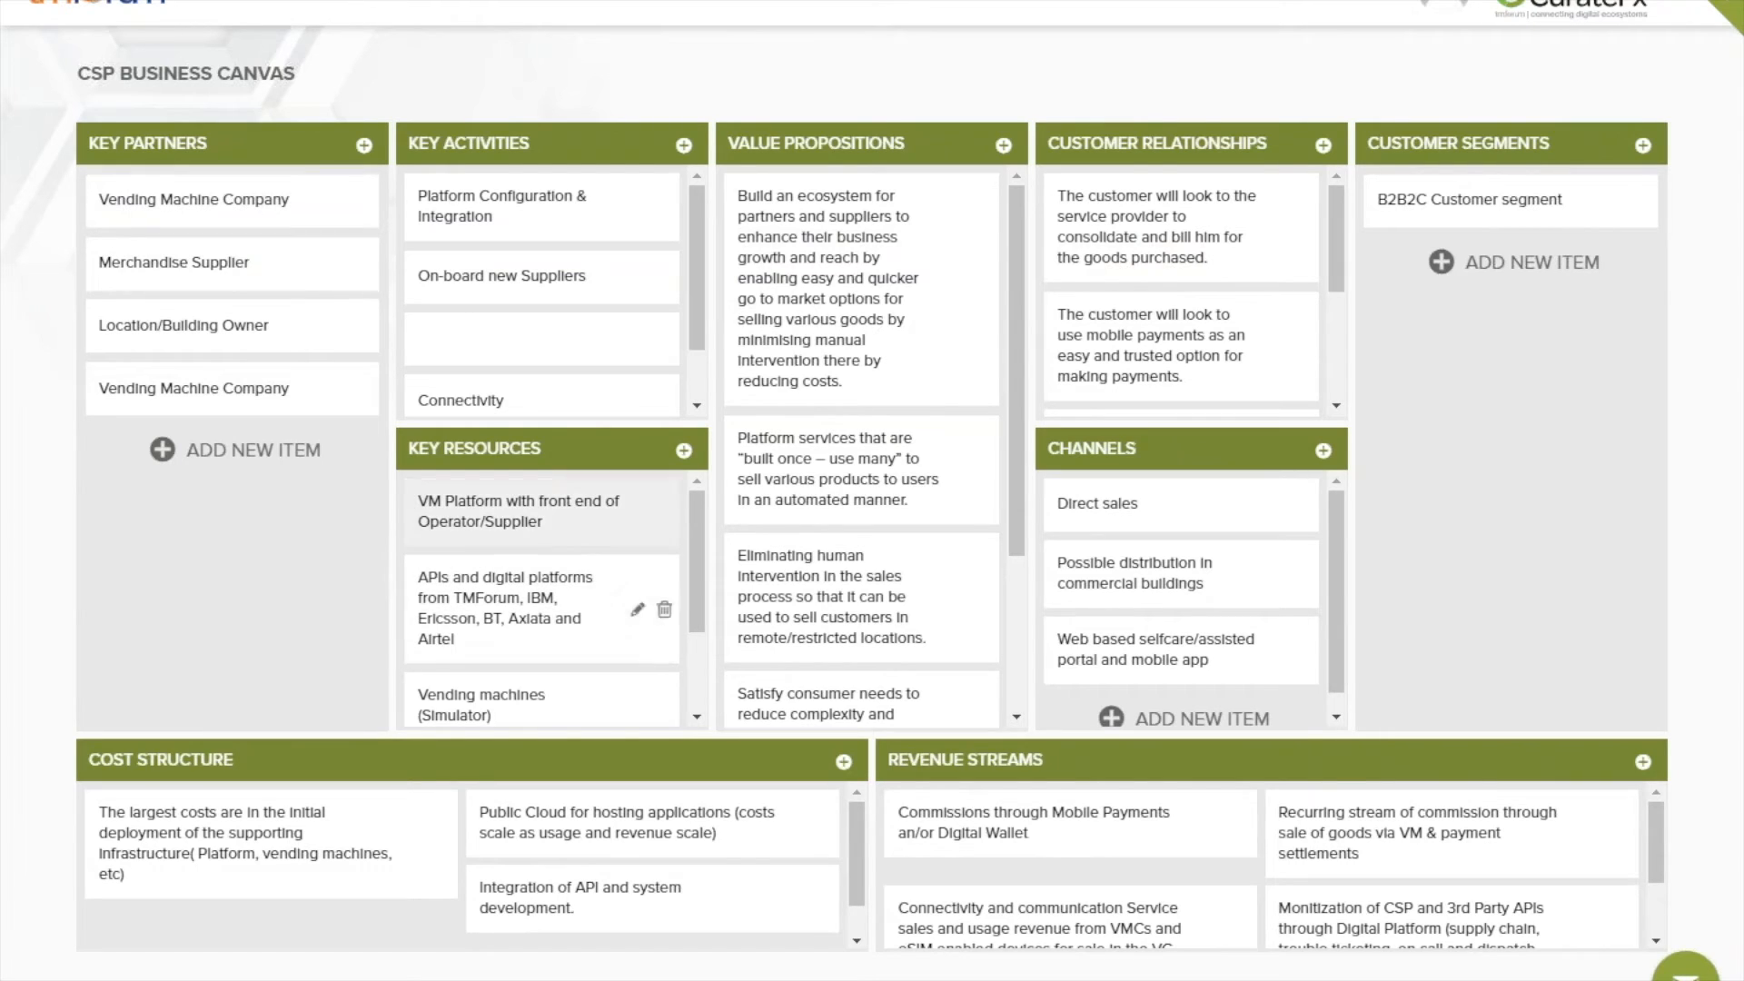
{"action": "left_click_drag", "start_coordinate": [545, 401], "coordinate": [545, 192]}
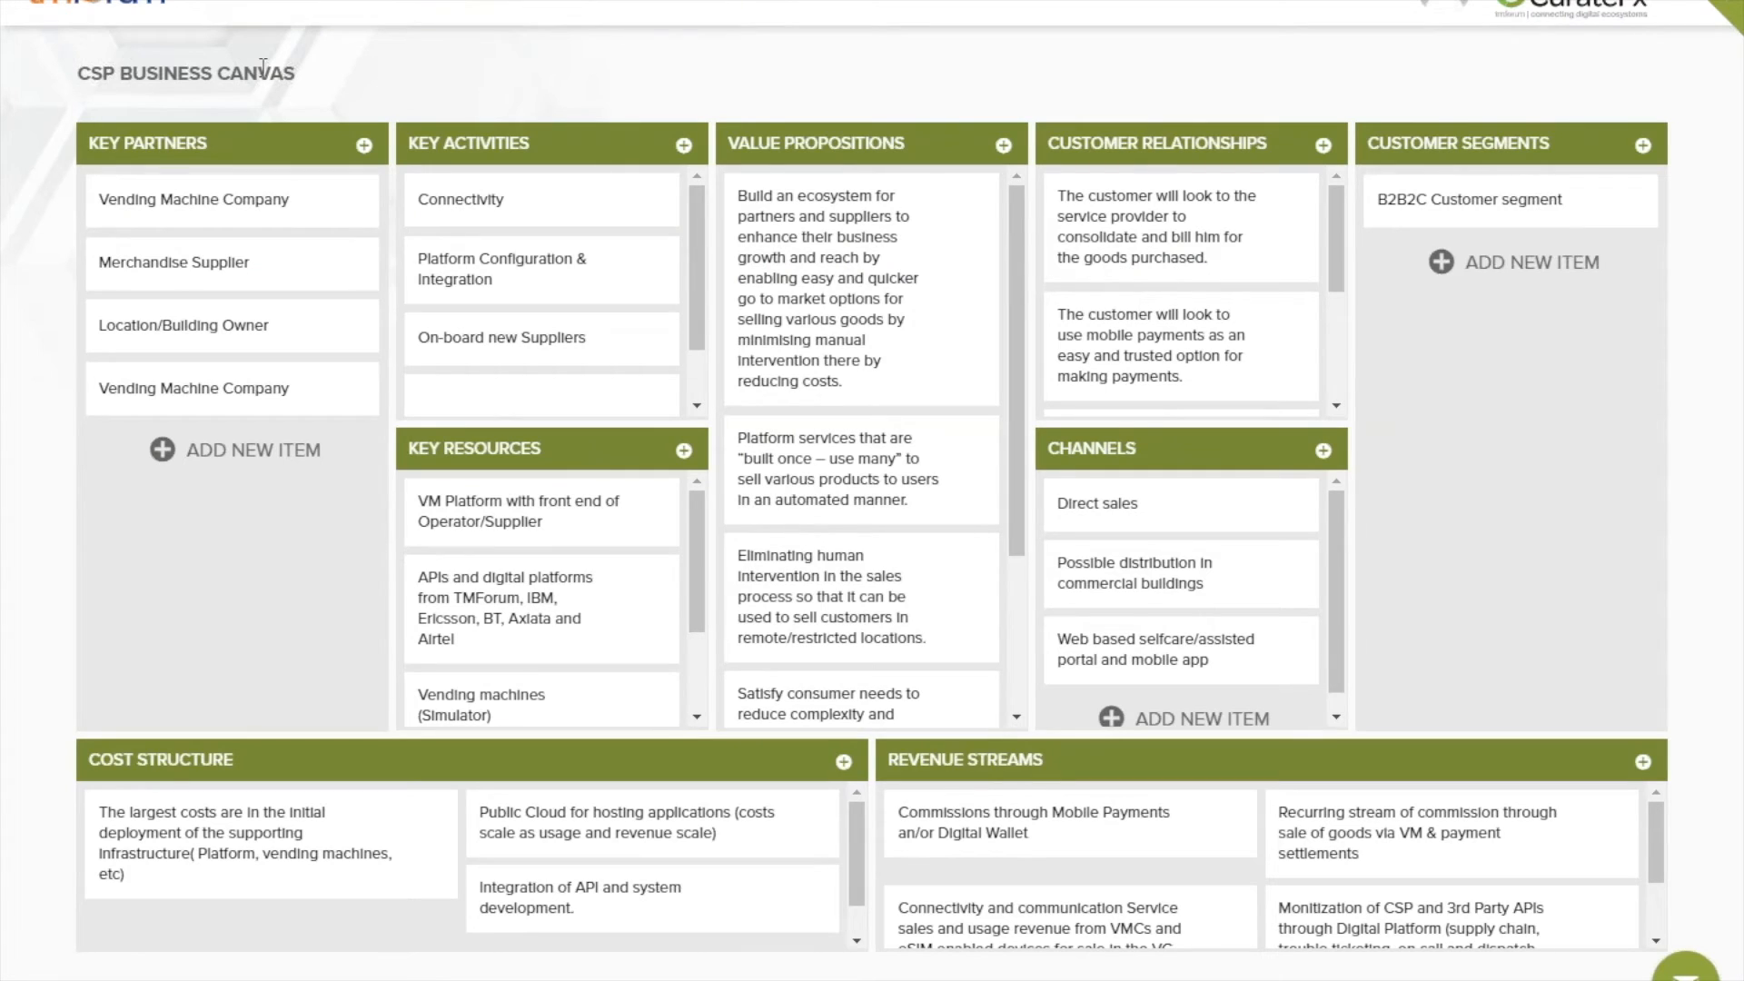
Return to the module list, expand the Scenario Context section and open its Overall Ecosystem module
{"action": "left_click", "coordinate": [442, 5]}
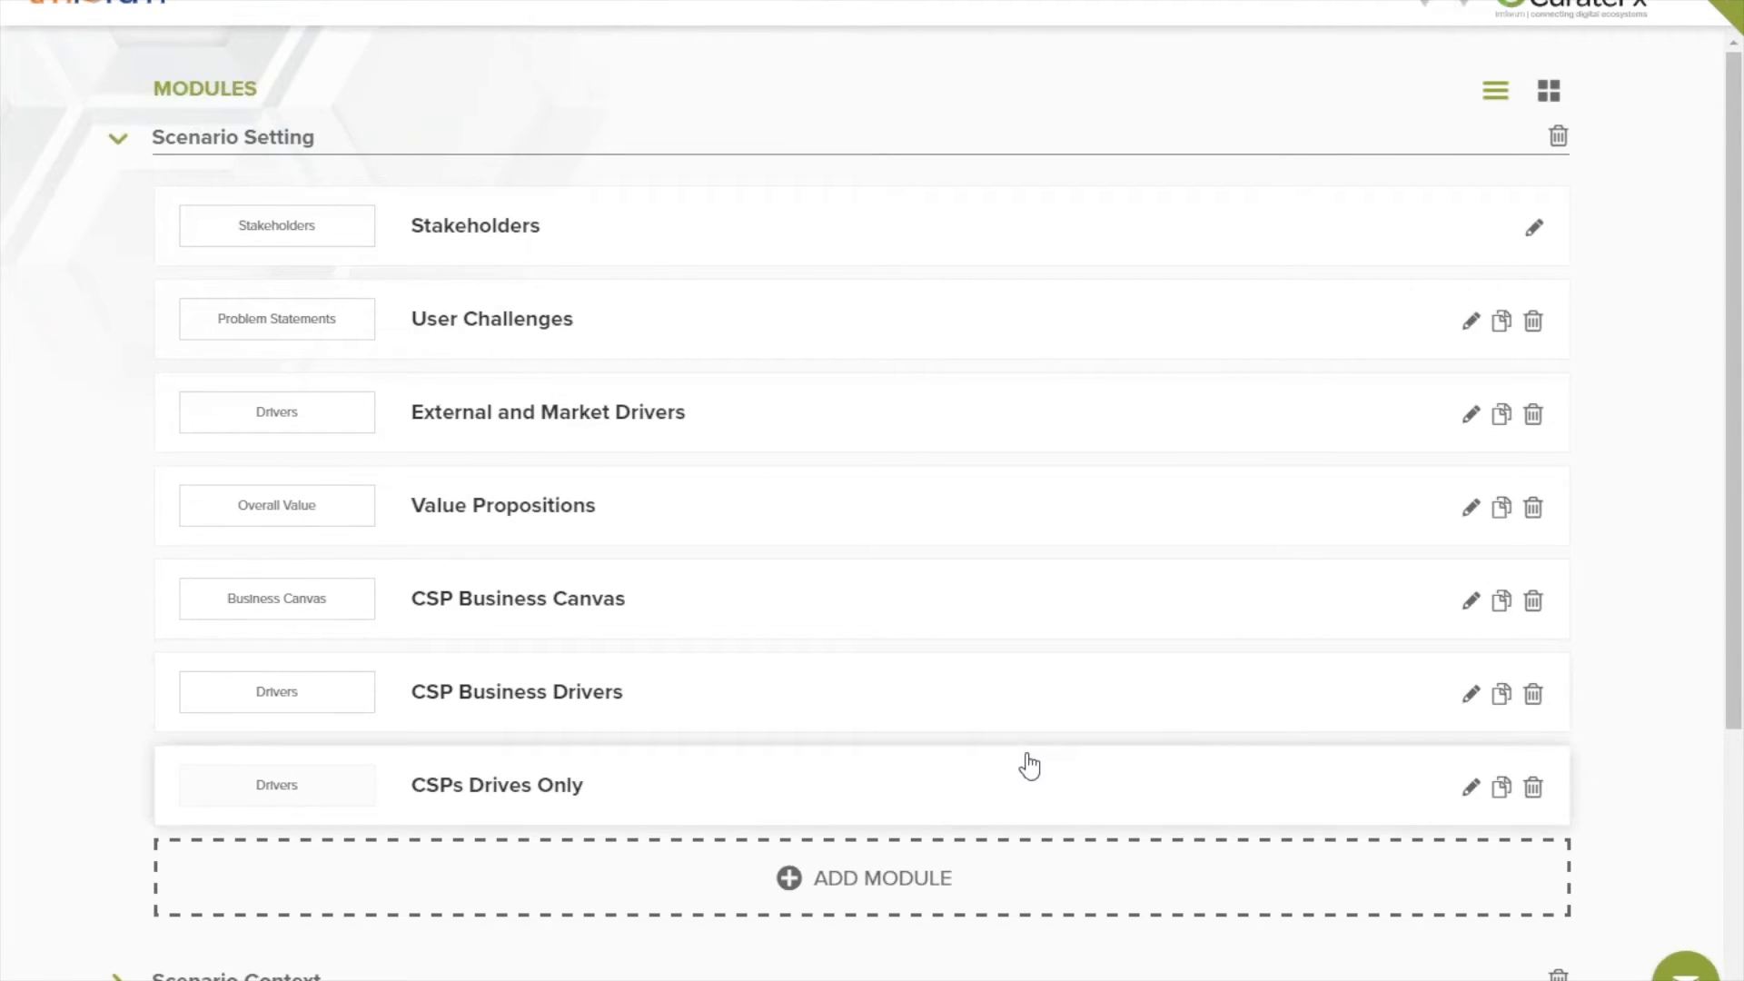
{"action": "scroll", "coordinate": [1029, 769], "scroll_direction": "down", "scroll_amount": 4}
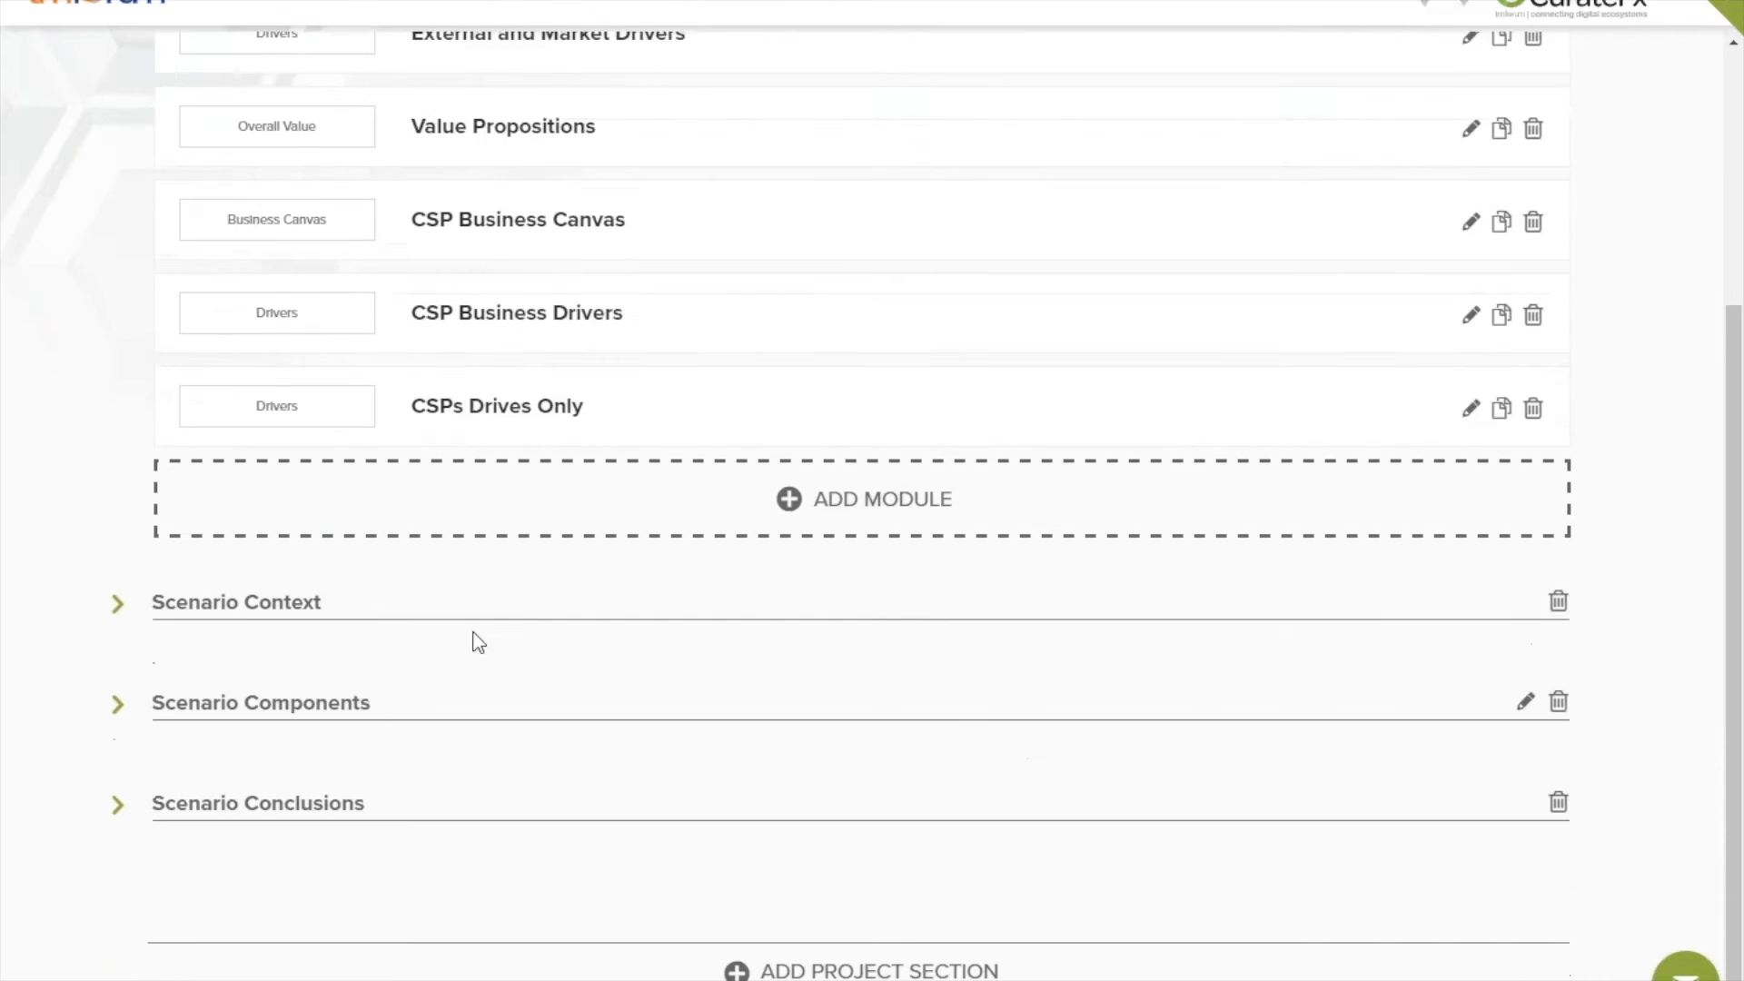
{"action": "scroll", "coordinate": [118, 680], "scroll_direction": "up", "scroll_amount": 1}
{"action": "left_click", "coordinate": [117, 672]}
{"action": "scroll", "coordinate": [810, 827], "scroll_direction": "down", "scroll_amount": 3}
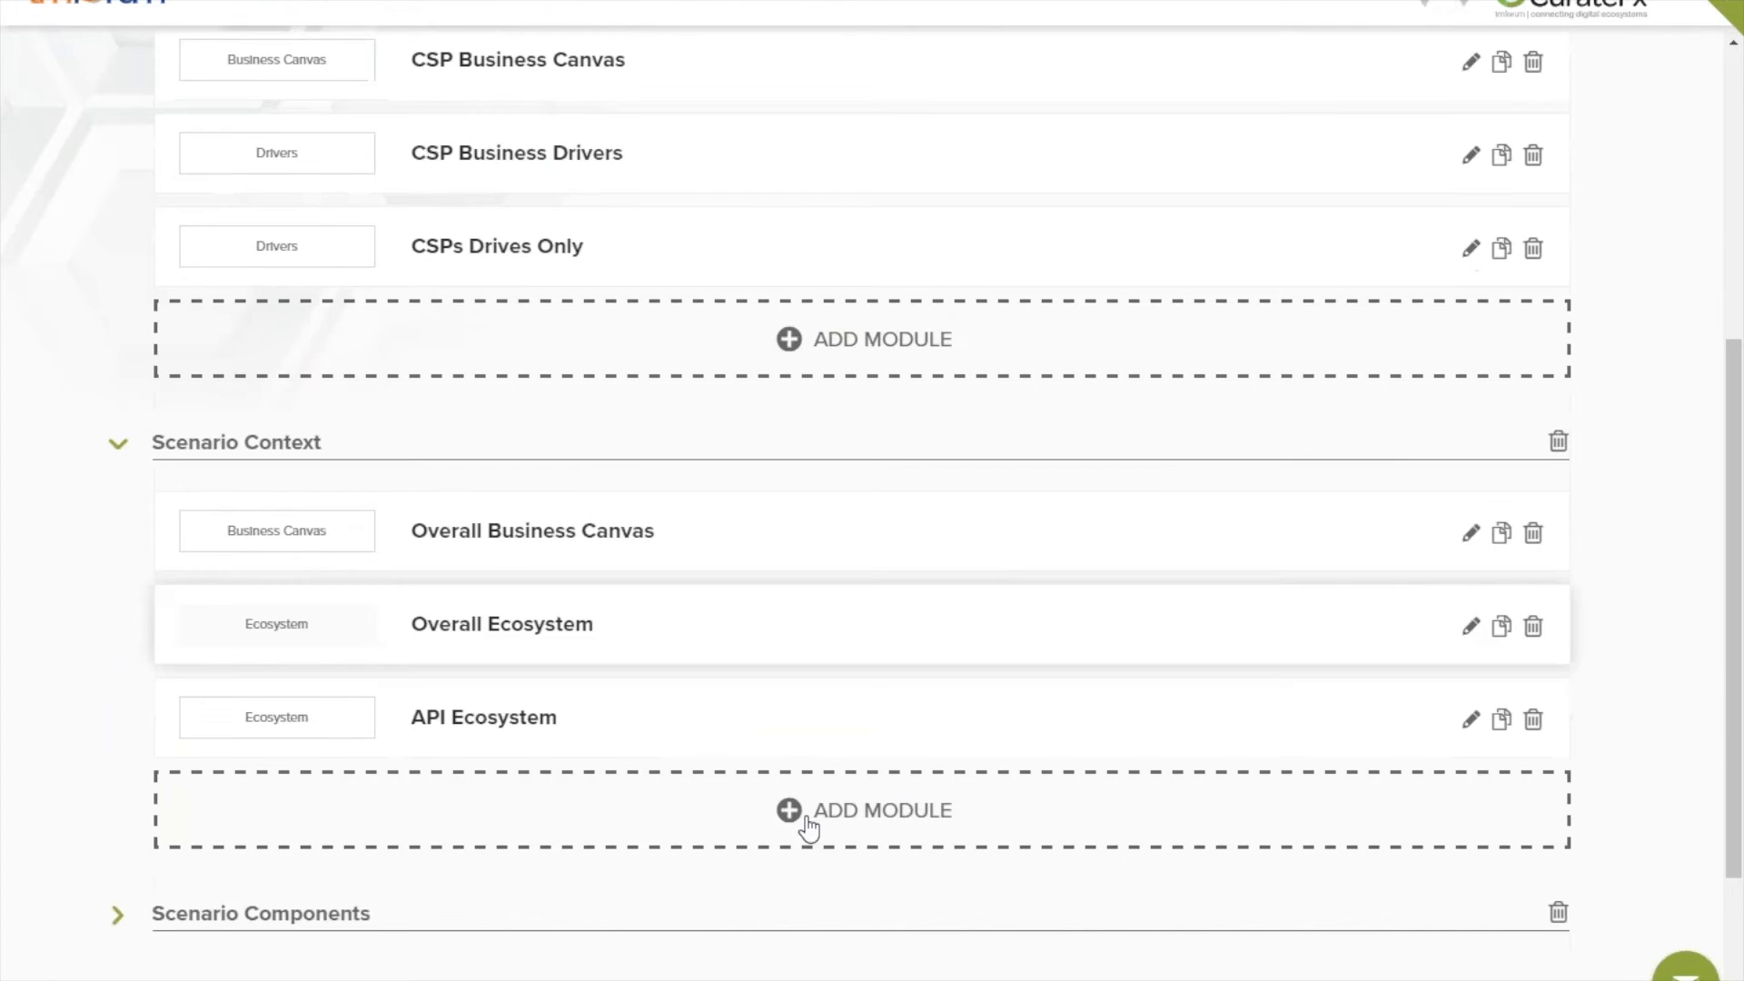
{"action": "left_click", "coordinate": [466, 616]}
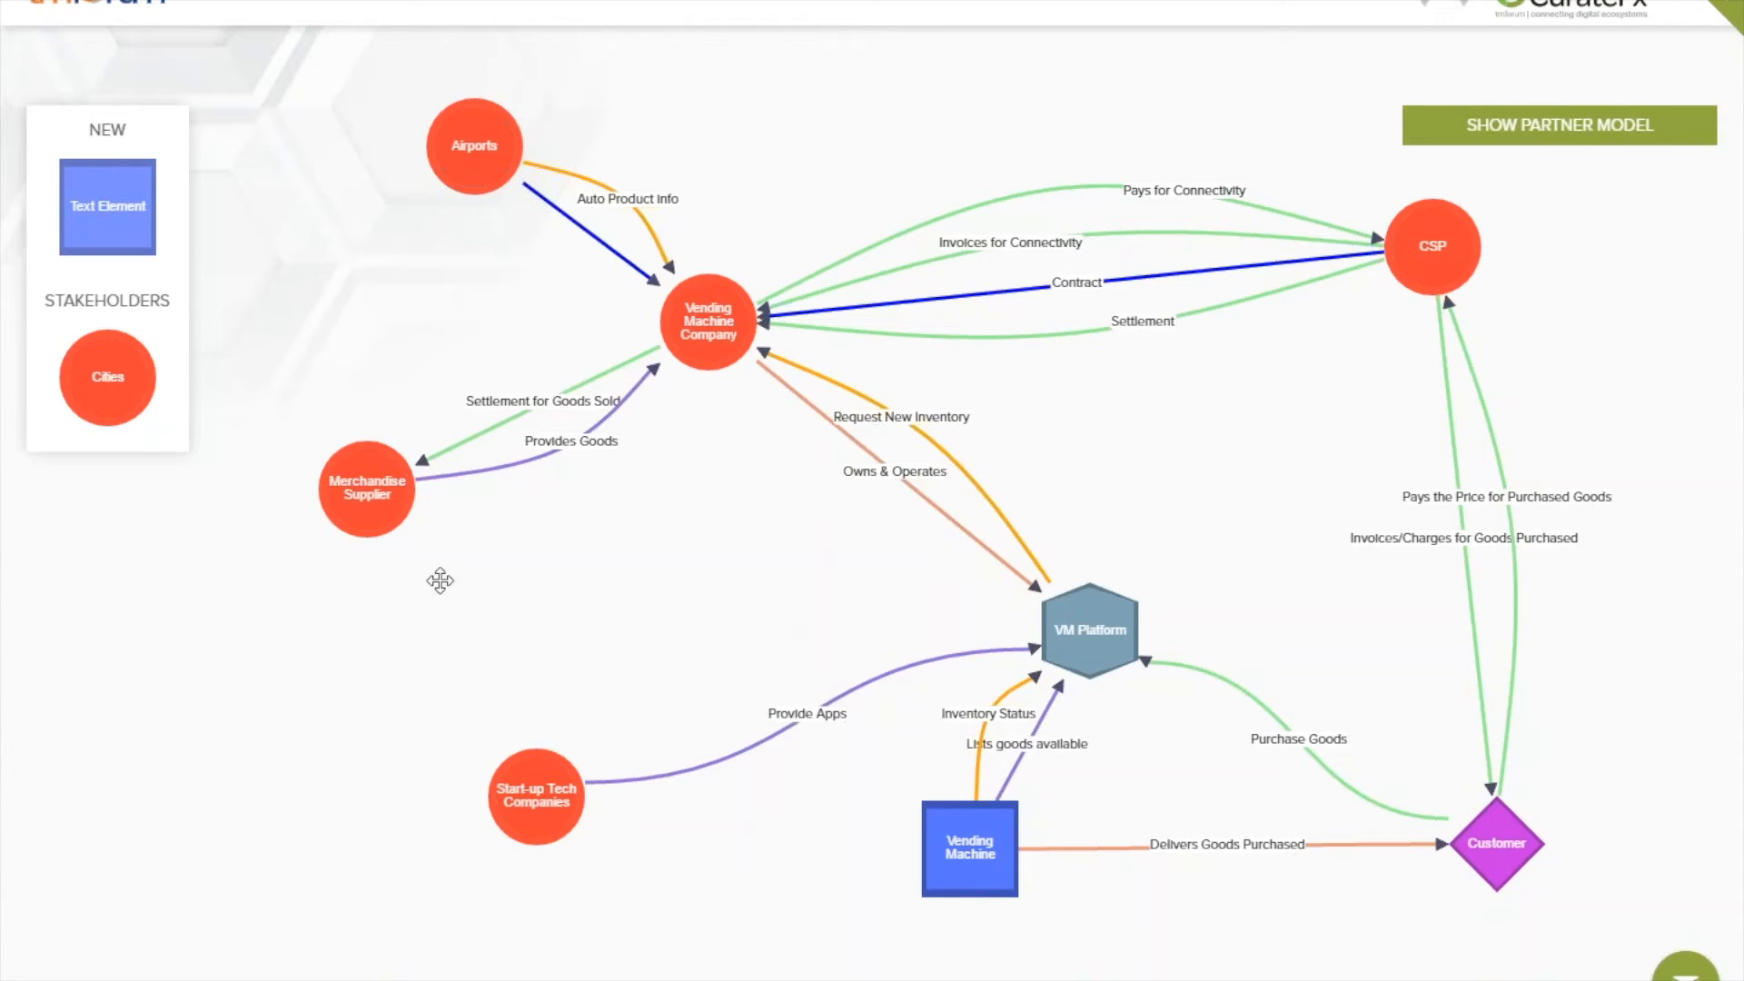
Place the Cities stakeholder between Merchandise Supplier and VM Platform and draw a relationship from it to Vending Machine Company
{"action": "left_click_drag", "start_coordinate": [115, 372], "coordinate": [636, 589]}
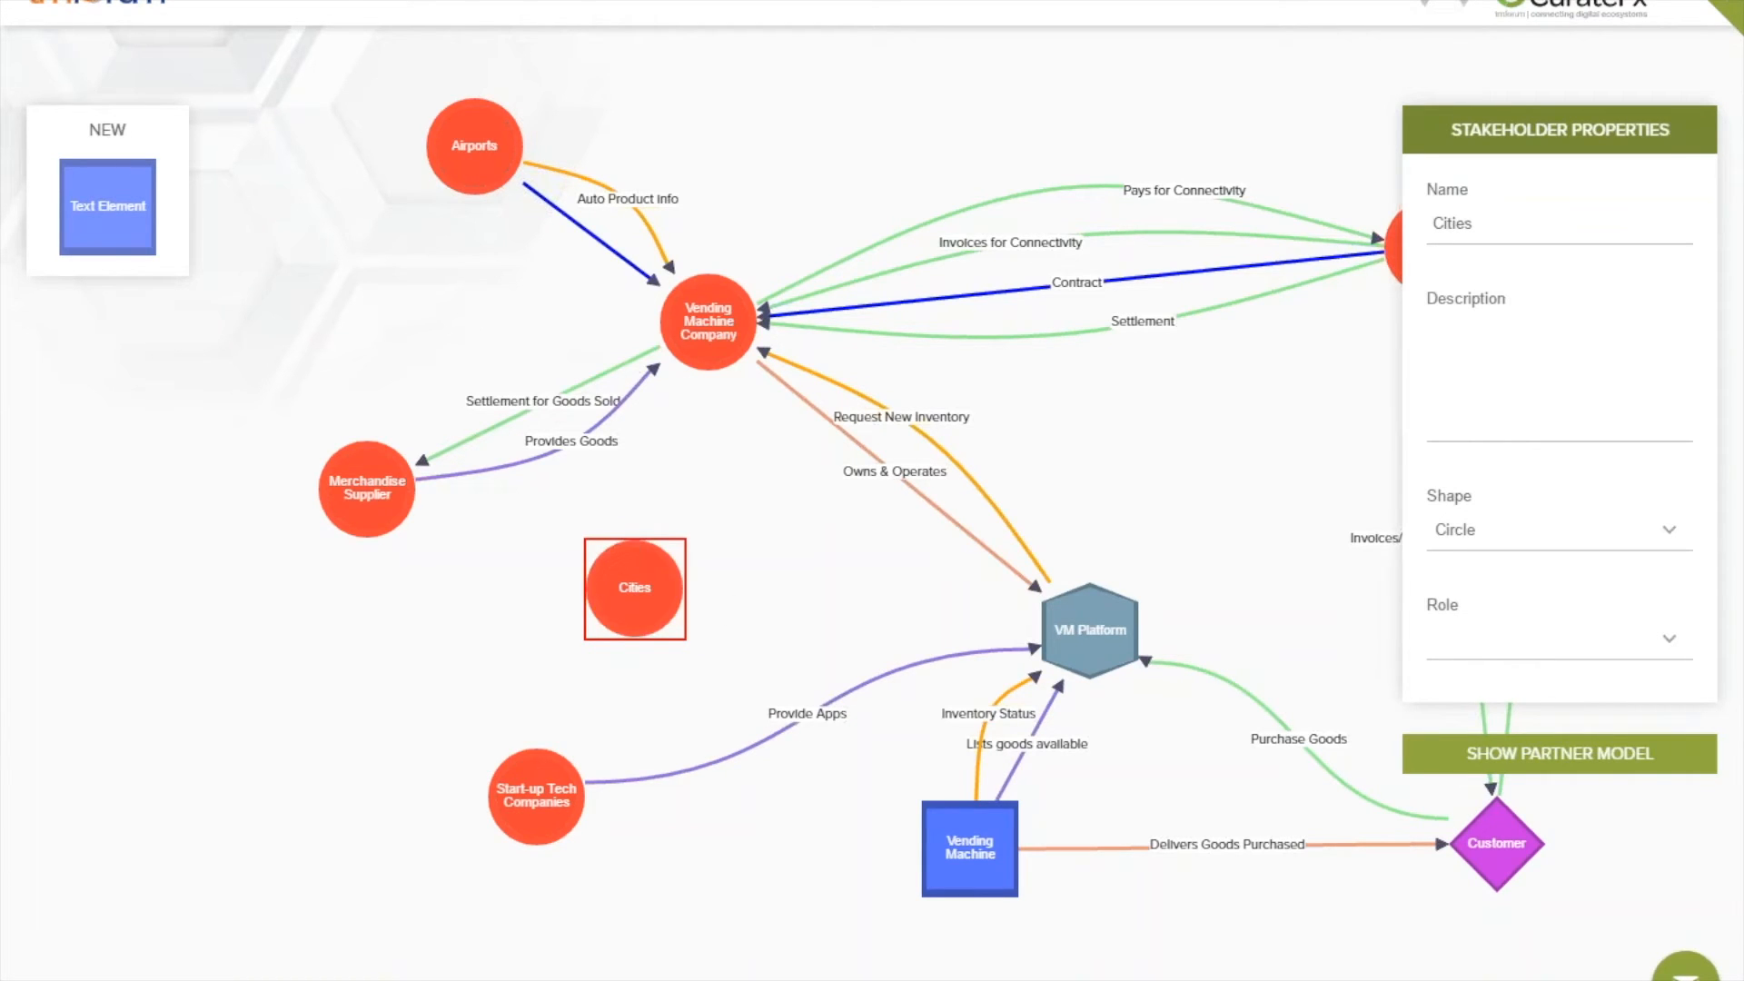
{"action": "mouse_move", "coordinate": [635, 582]}
{"action": "left_mouse_down"}
{"action": "mouse_move", "coordinate": [668, 373]}
{"action": "mouse_move", "coordinate": [707, 329]}
{"action": "left_mouse_up"}
{"action": "mouse_move", "coordinate": [638, 572]}
{"action": "left_mouse_down"}
{"action": "mouse_move", "coordinate": [652, 414]}
{"action": "mouse_move", "coordinate": [709, 323]}
{"action": "left_mouse_up"}
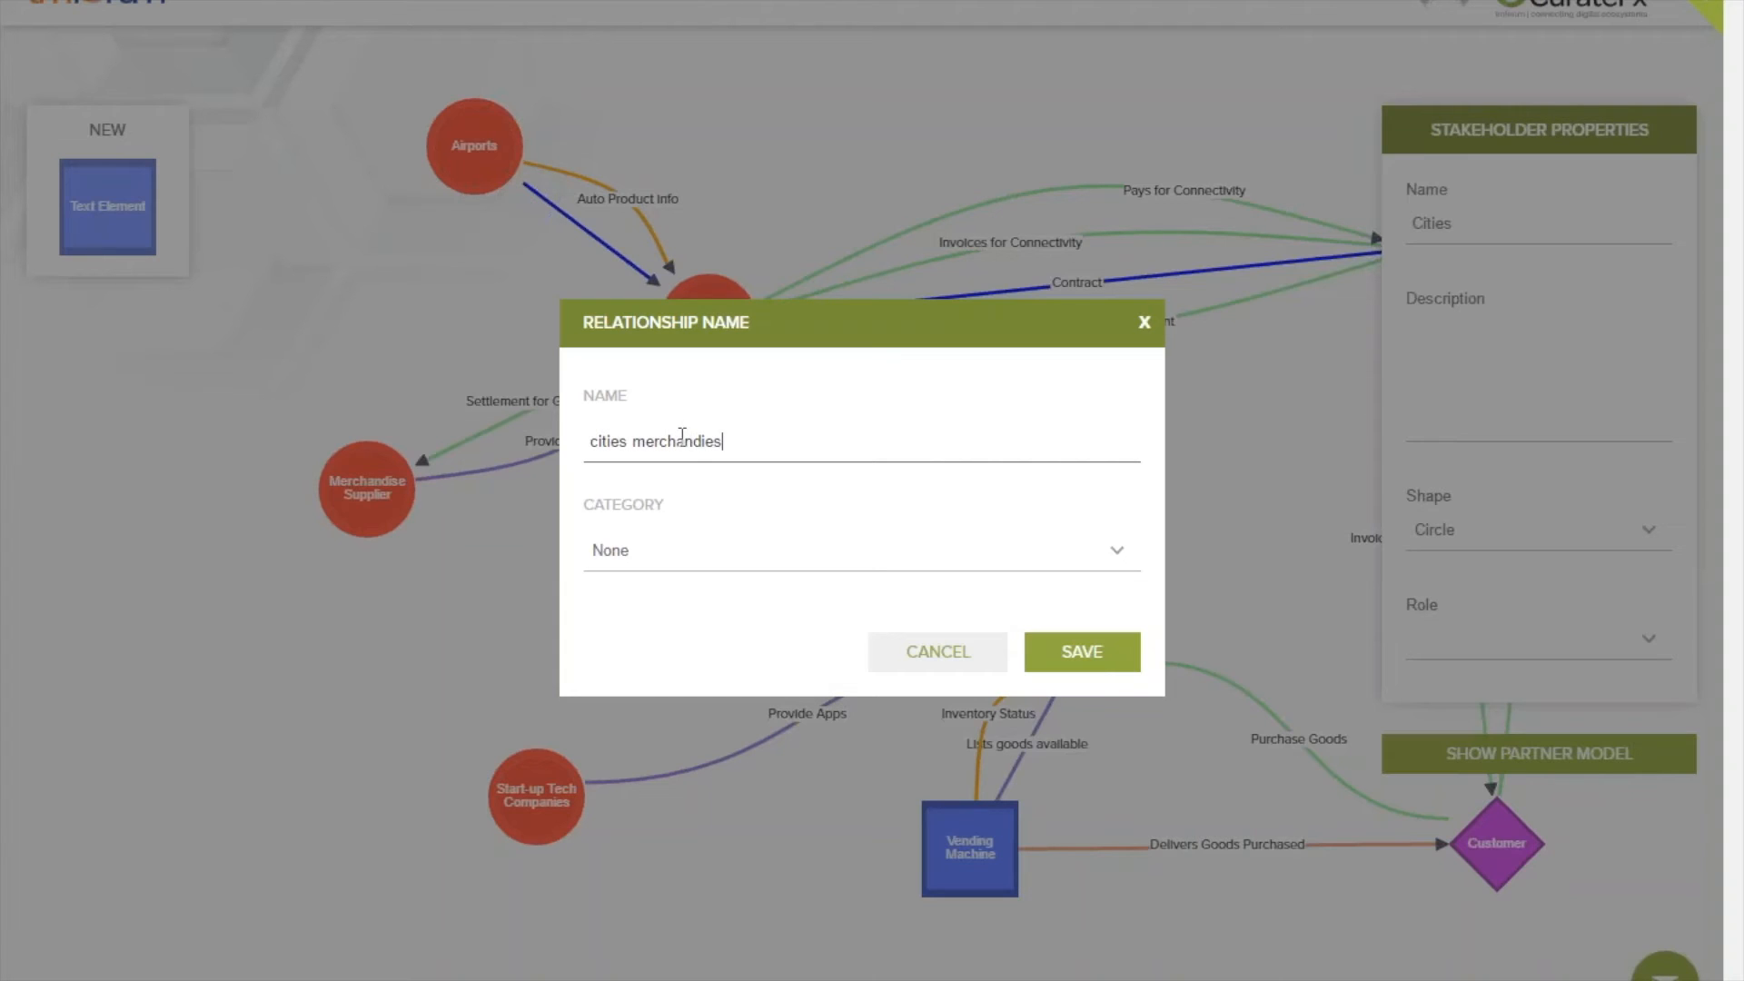
Save the new relationship as "cities merchandise" with category Contractual and type Integrate, and deselect it
{"action": "left_click", "coordinate": [654, 550]}
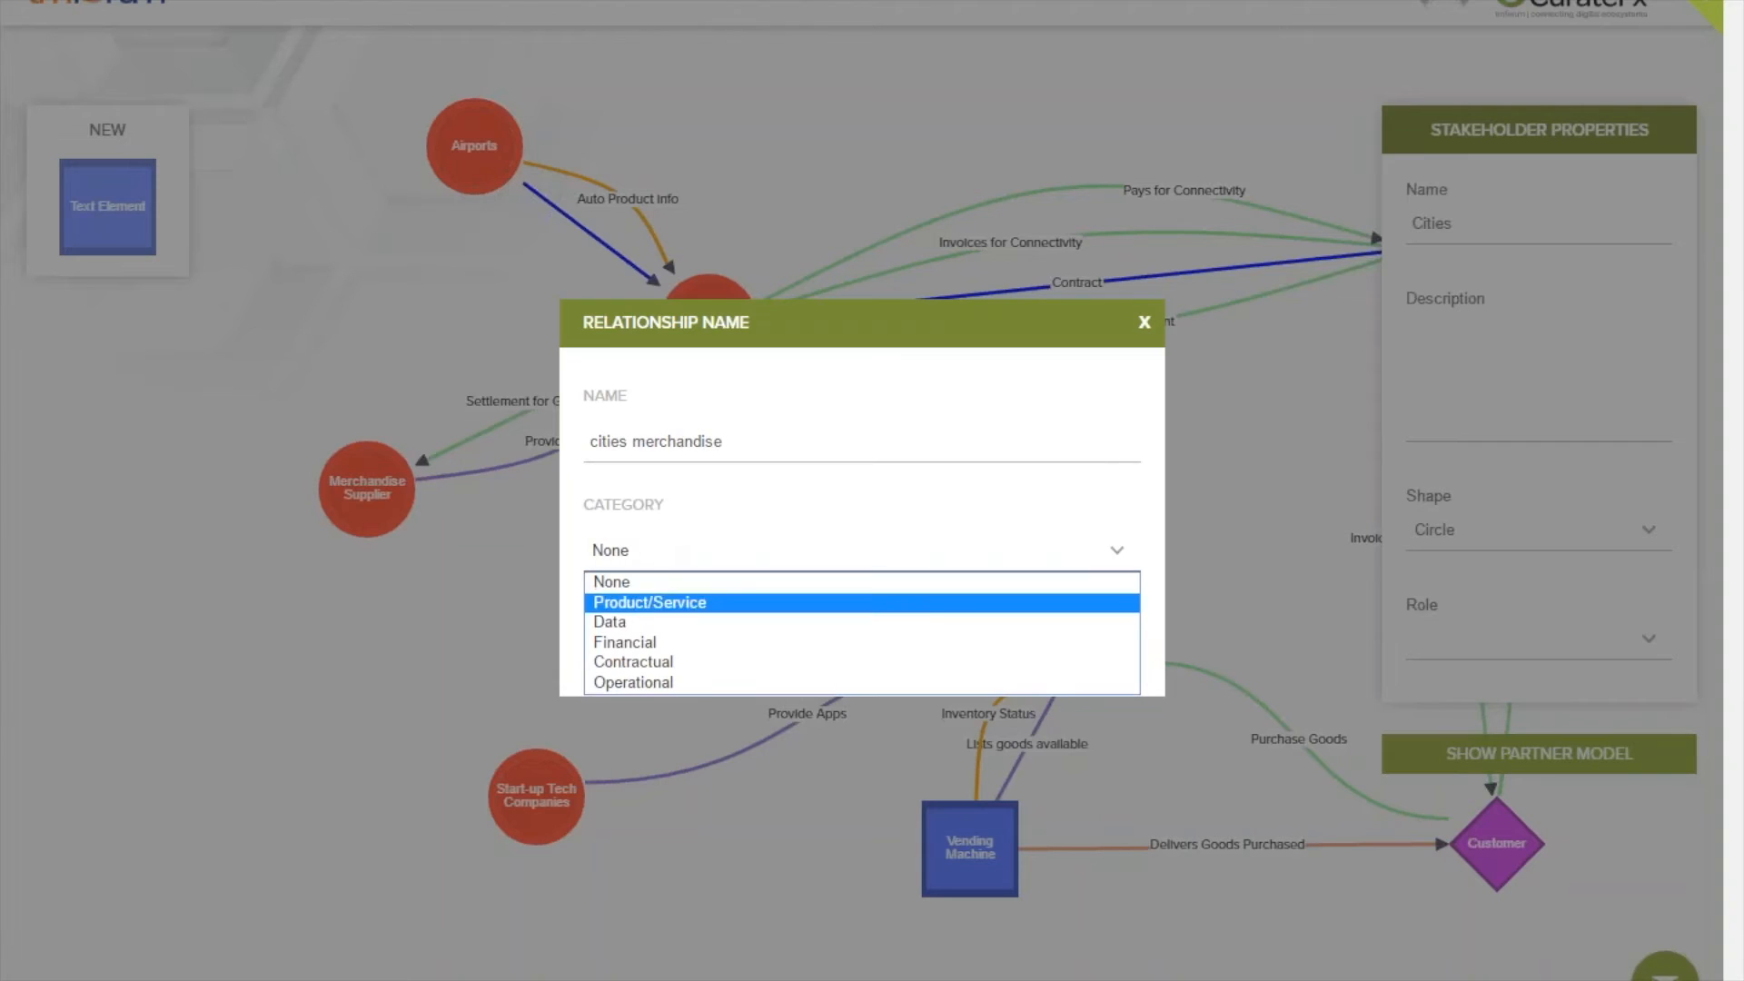
{"action": "left_click", "coordinate": [701, 670]}
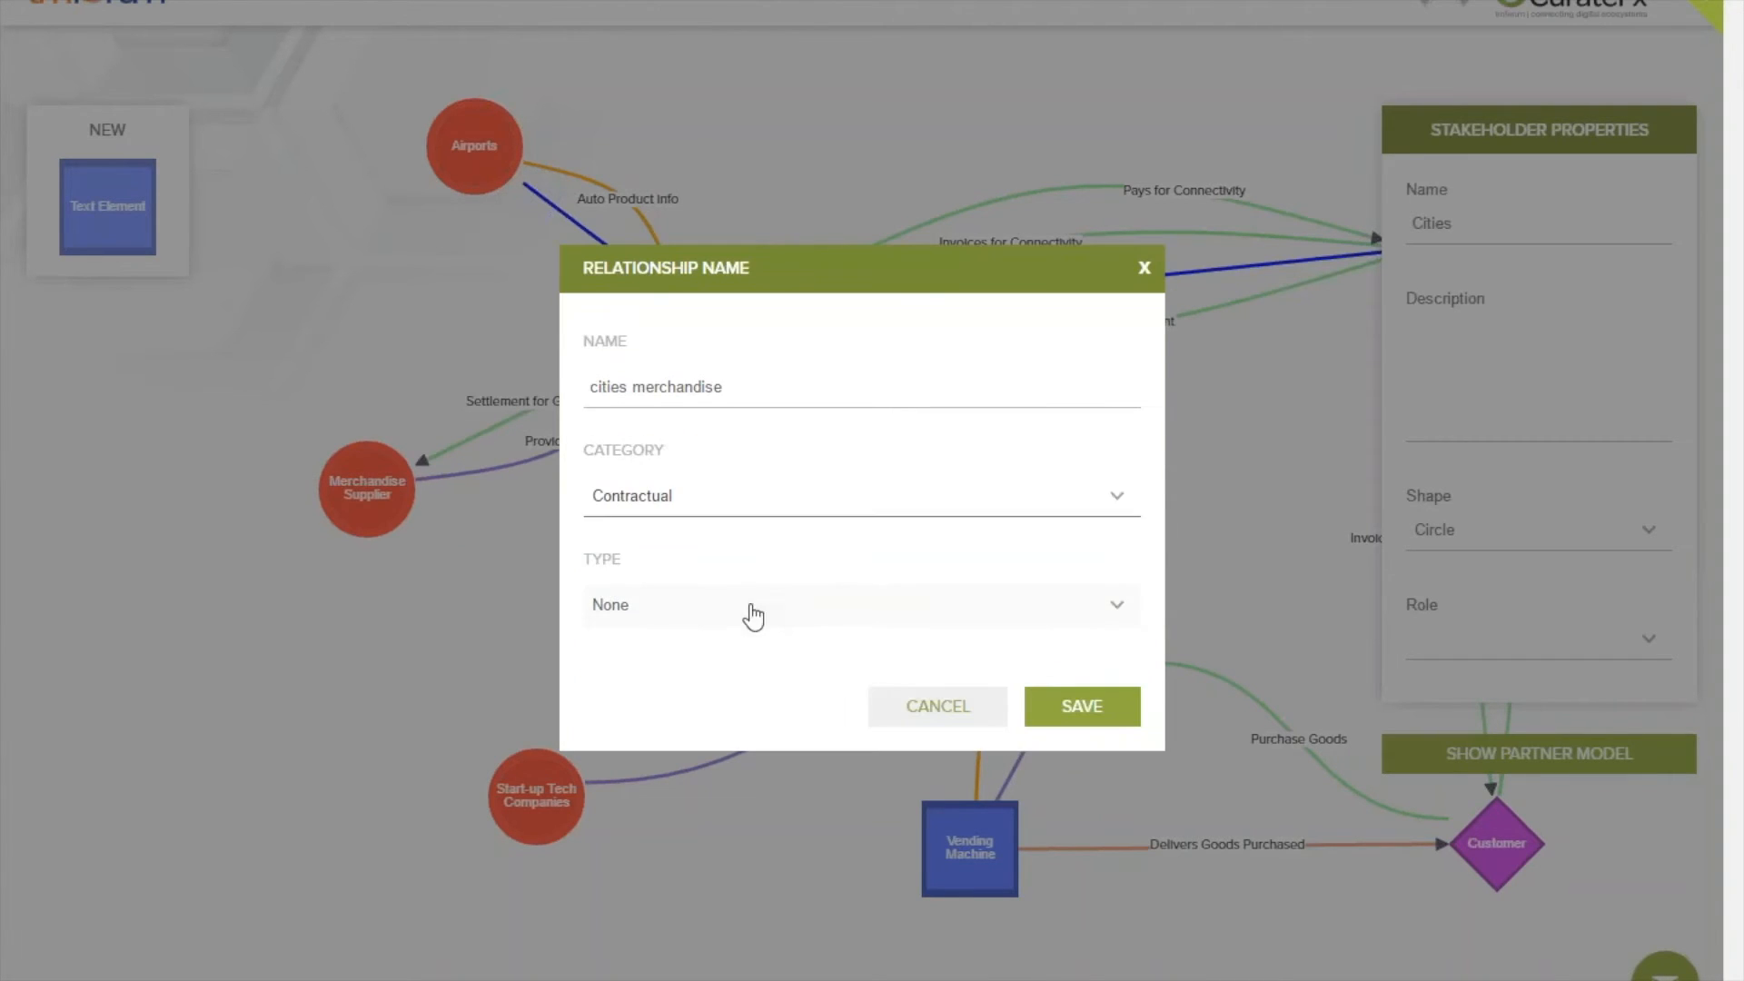
{"action": "left_click", "coordinate": [724, 607]}
{"action": "left_click", "coordinate": [727, 658]}
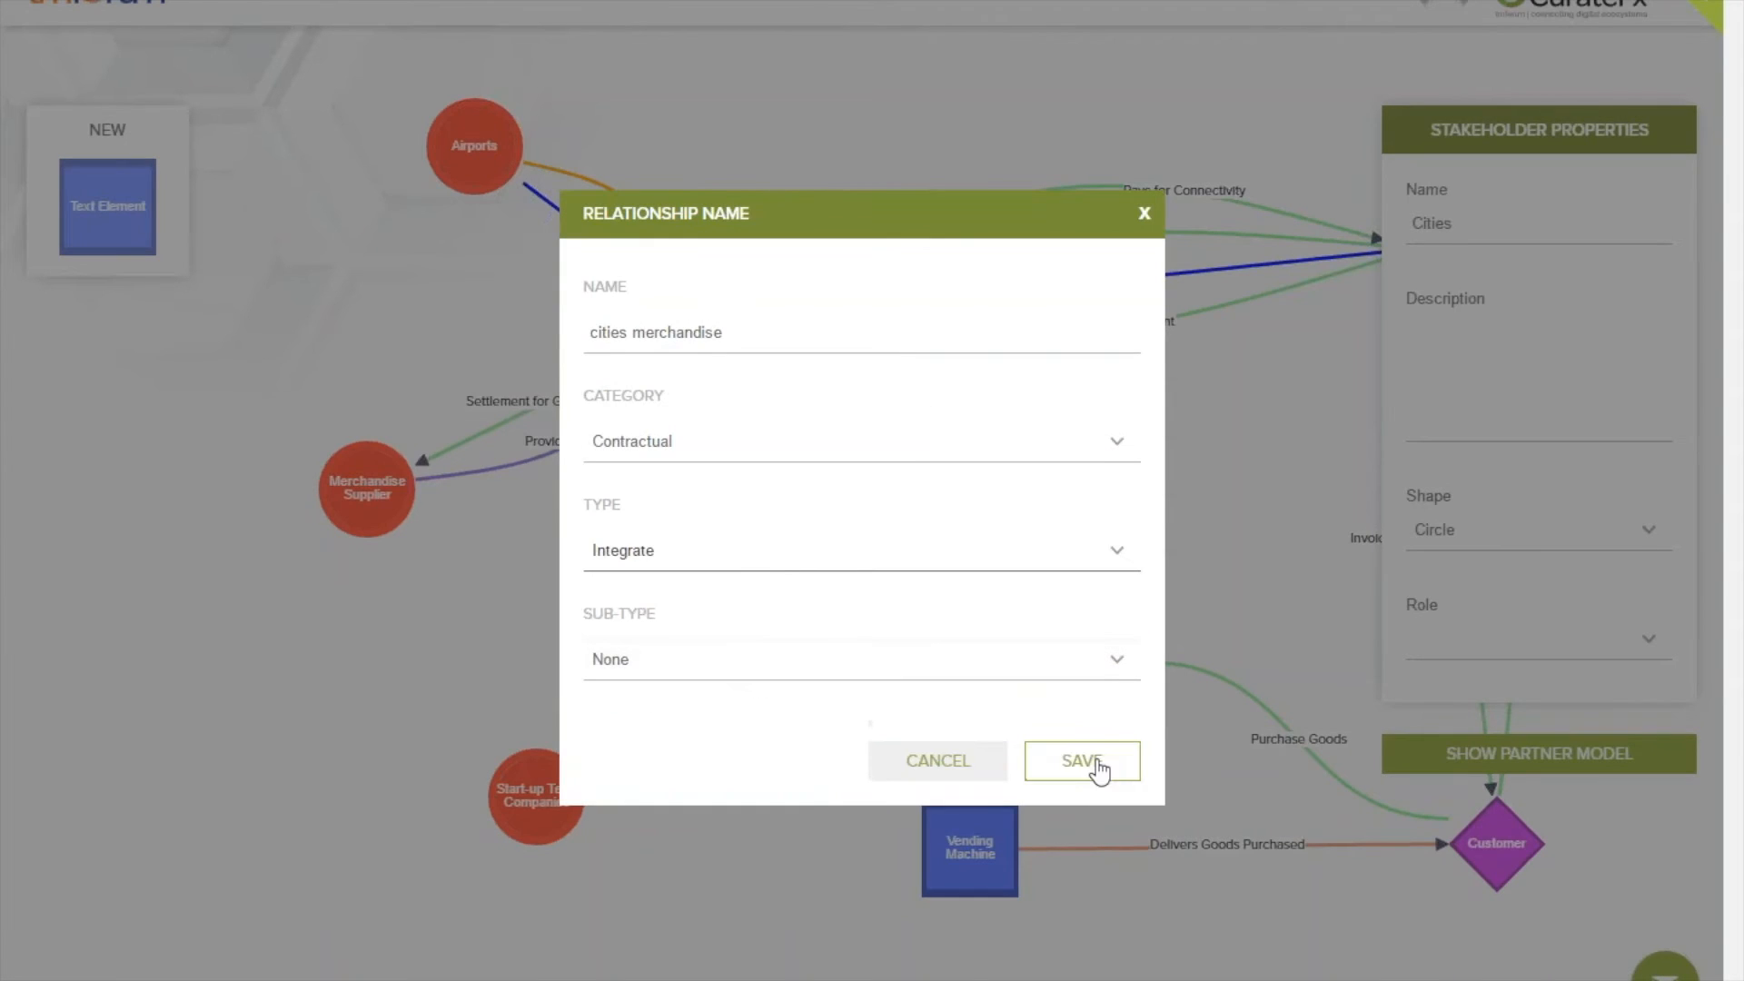
{"action": "left_click", "coordinate": [1082, 761]}
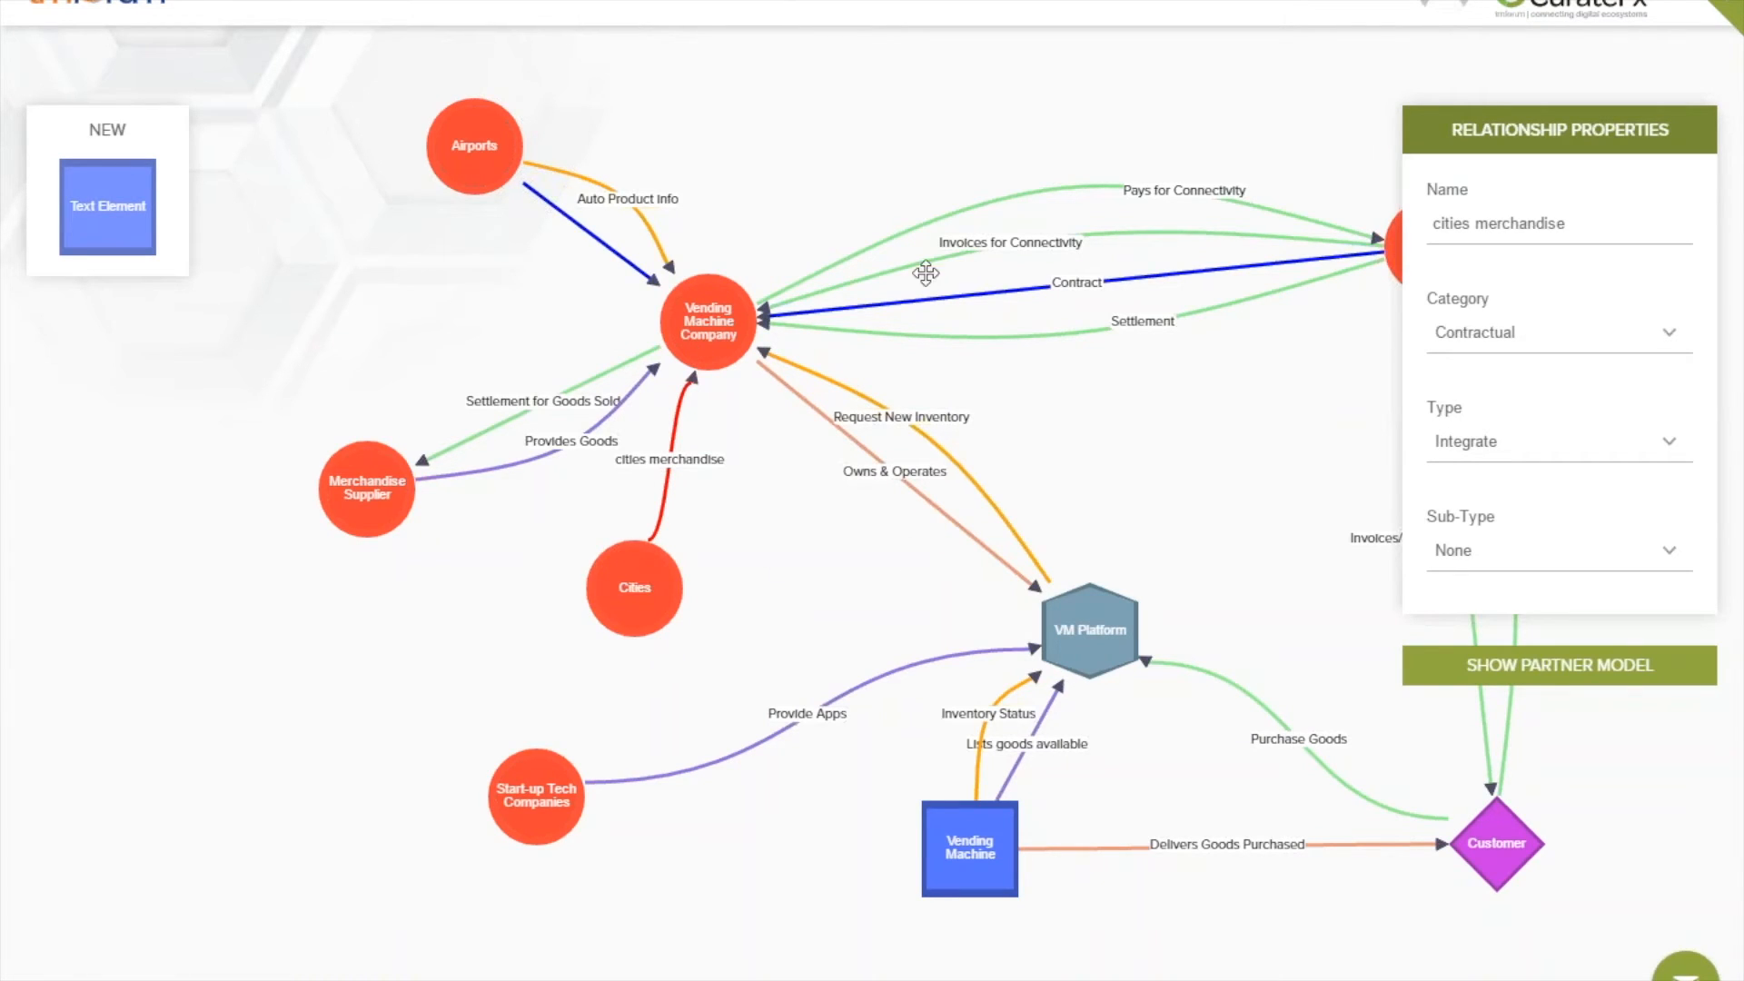
{"action": "left_click", "coordinate": [1159, 94]}
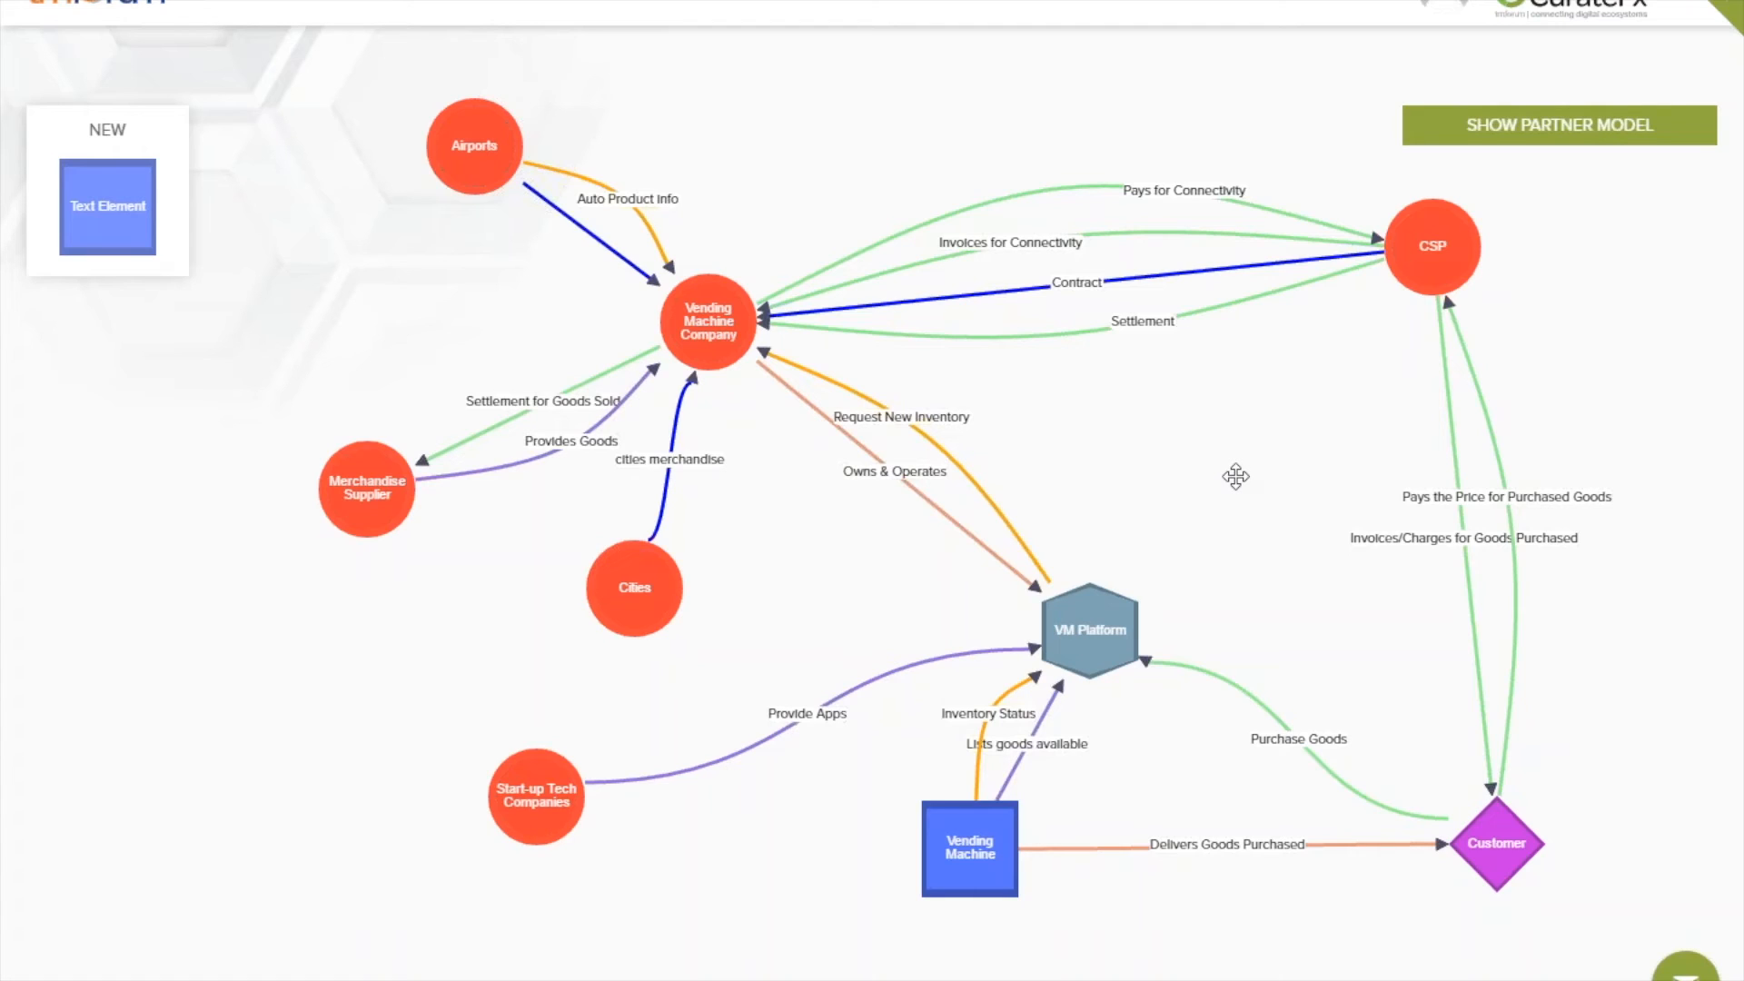
Examine the properties of the Settlement, Contract and Pays for Connectivity relationships between CSP and Vending Machine Company, including the available categories
{"action": "left_click", "coordinate": [1193, 316]}
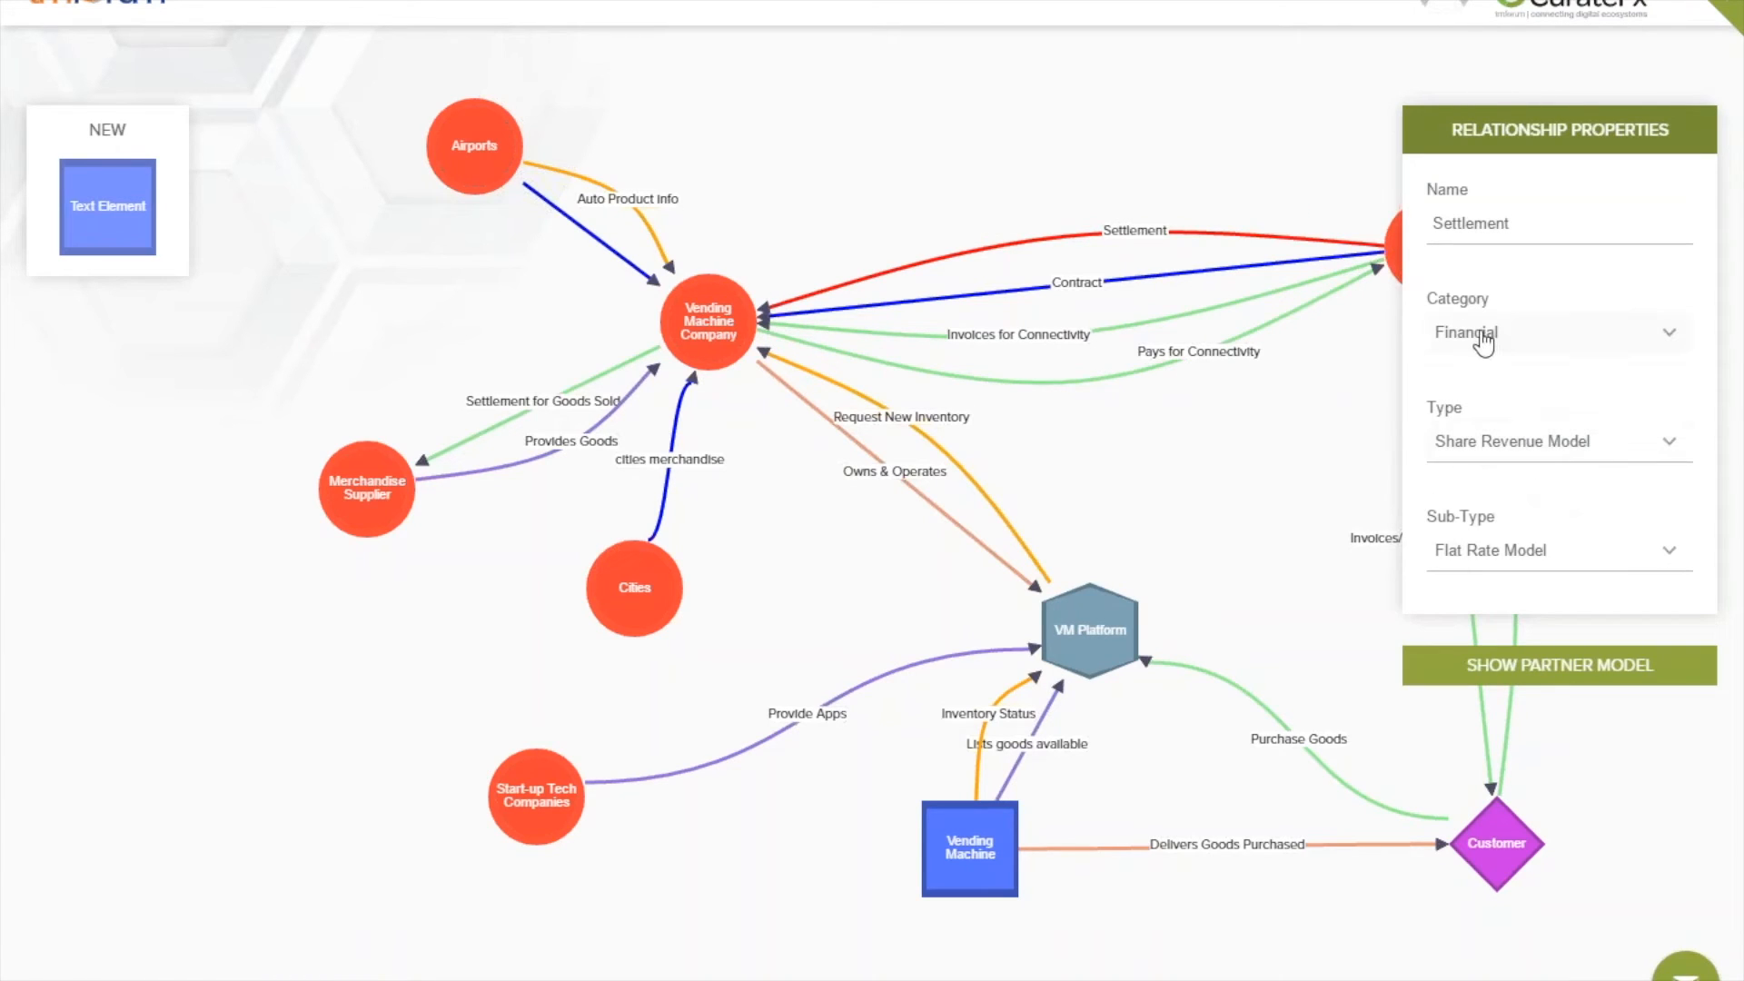
{"action": "left_click", "coordinate": [1484, 337]}
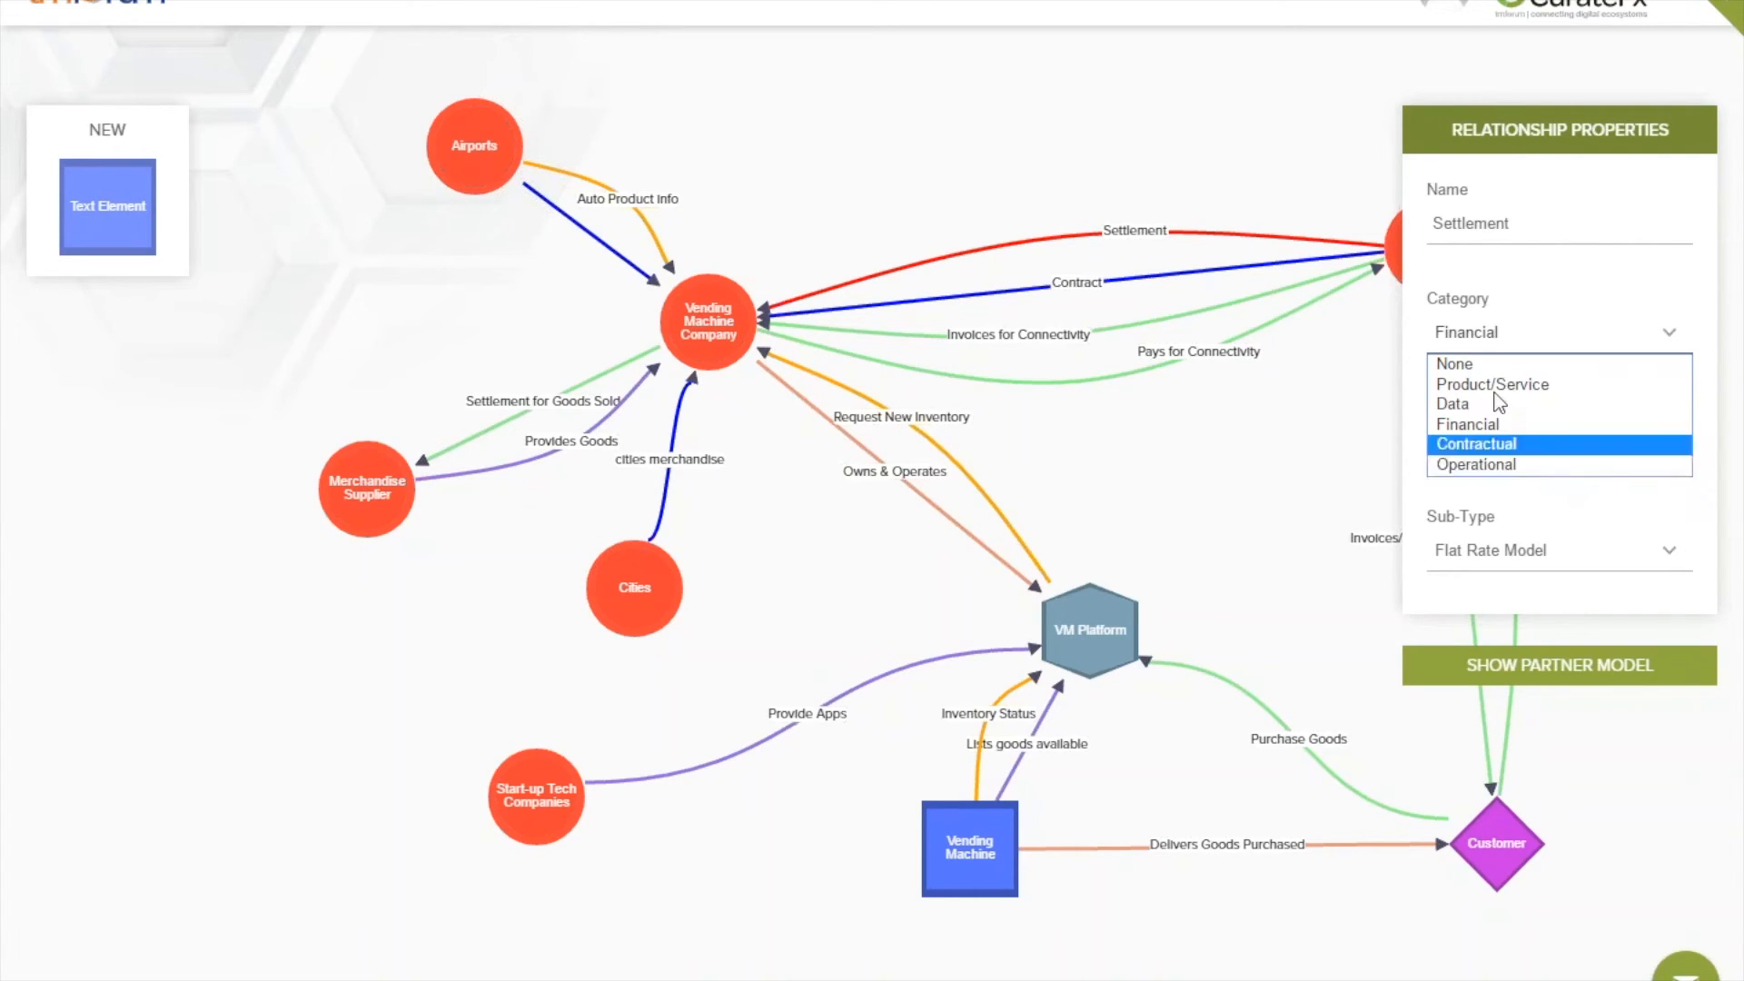
{"action": "left_click", "coordinate": [1126, 160]}
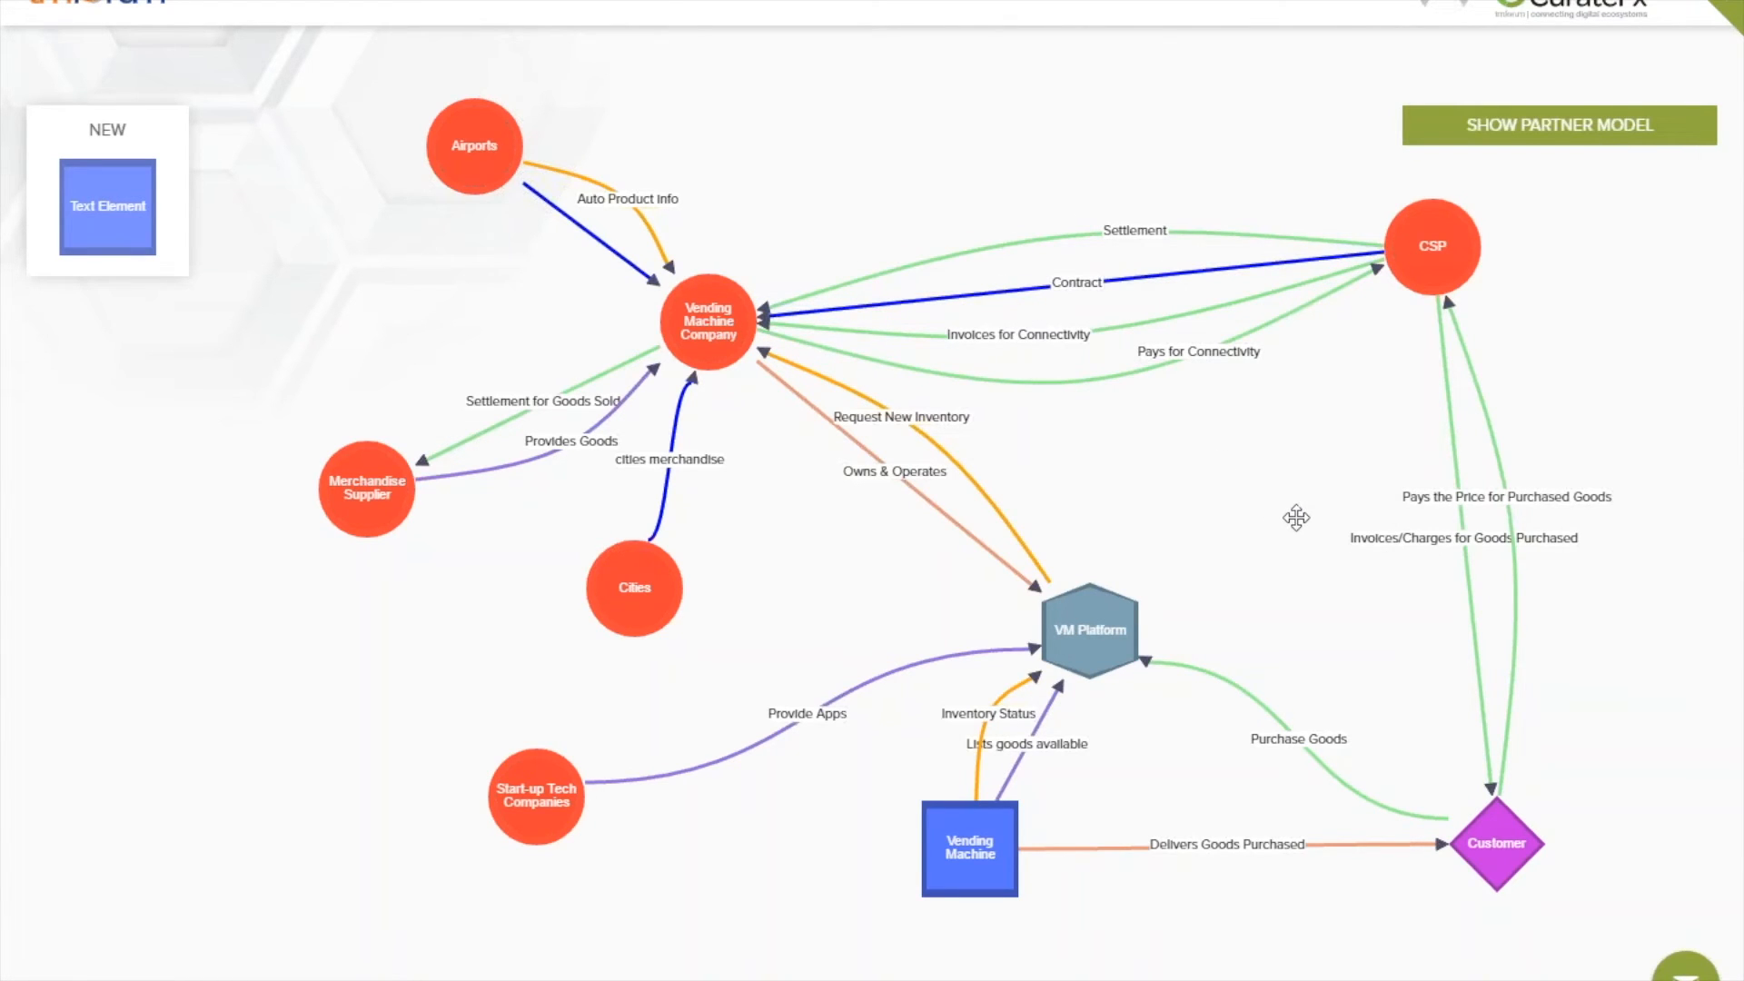
{"action": "left_click", "coordinate": [1009, 288]}
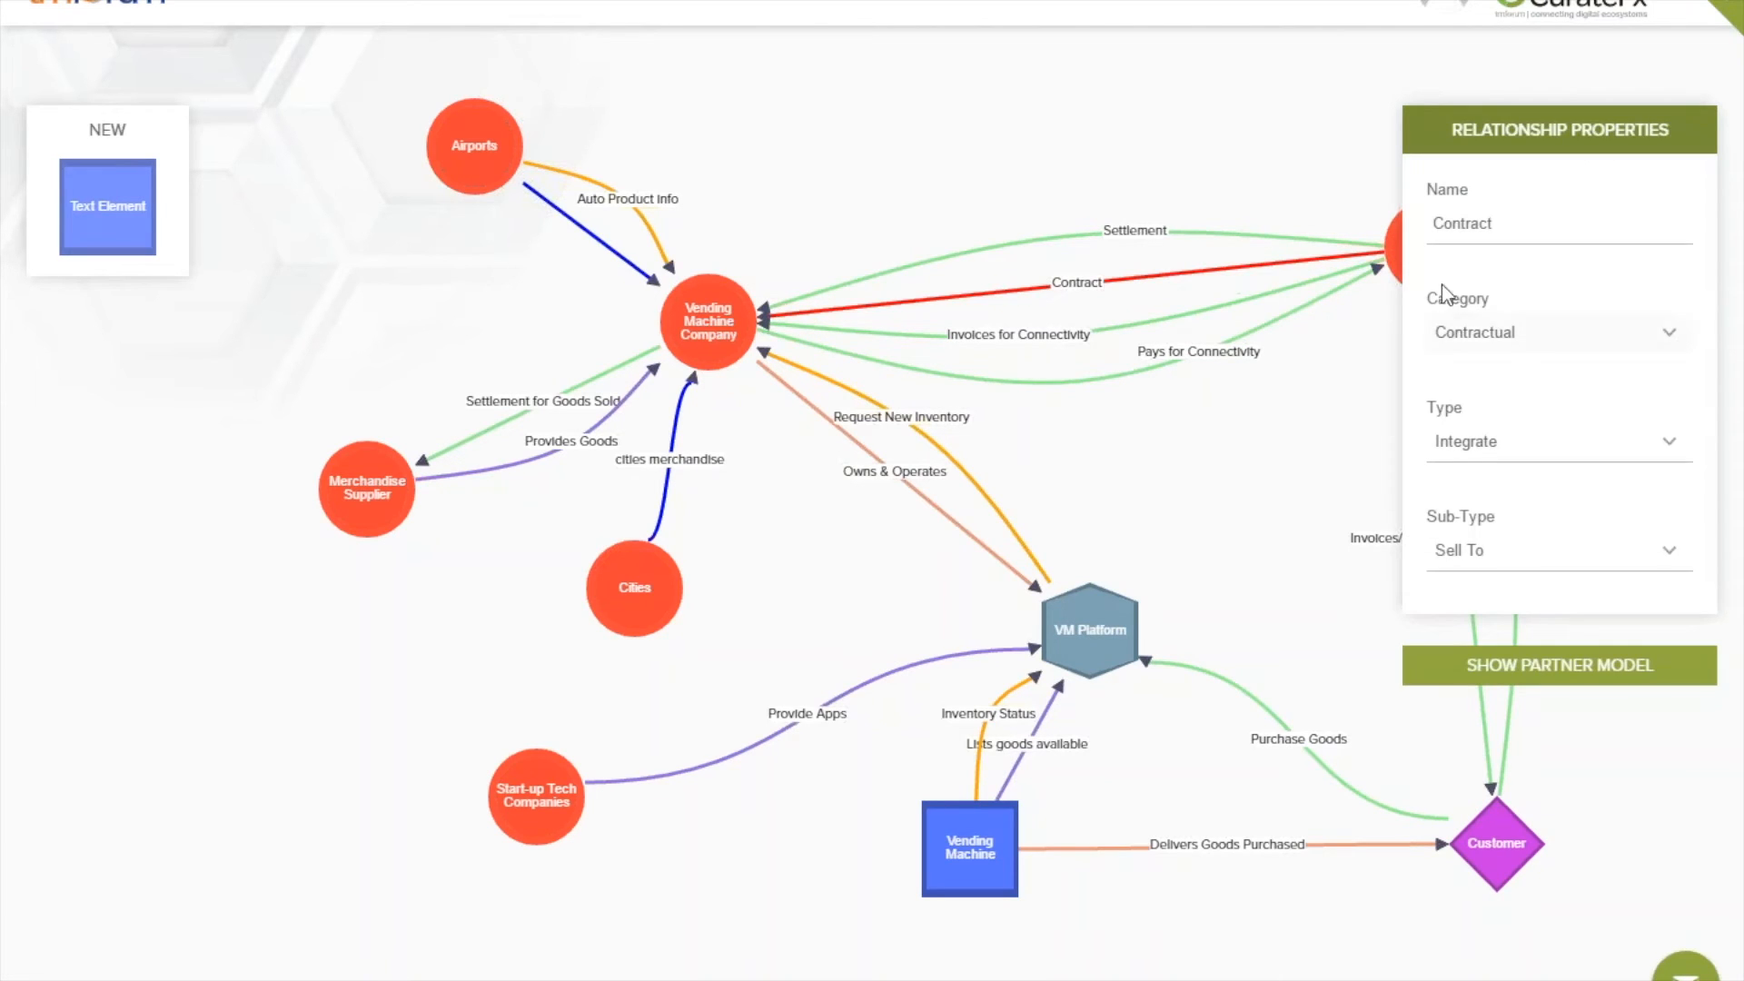
{"action": "left_click", "coordinate": [1114, 334]}
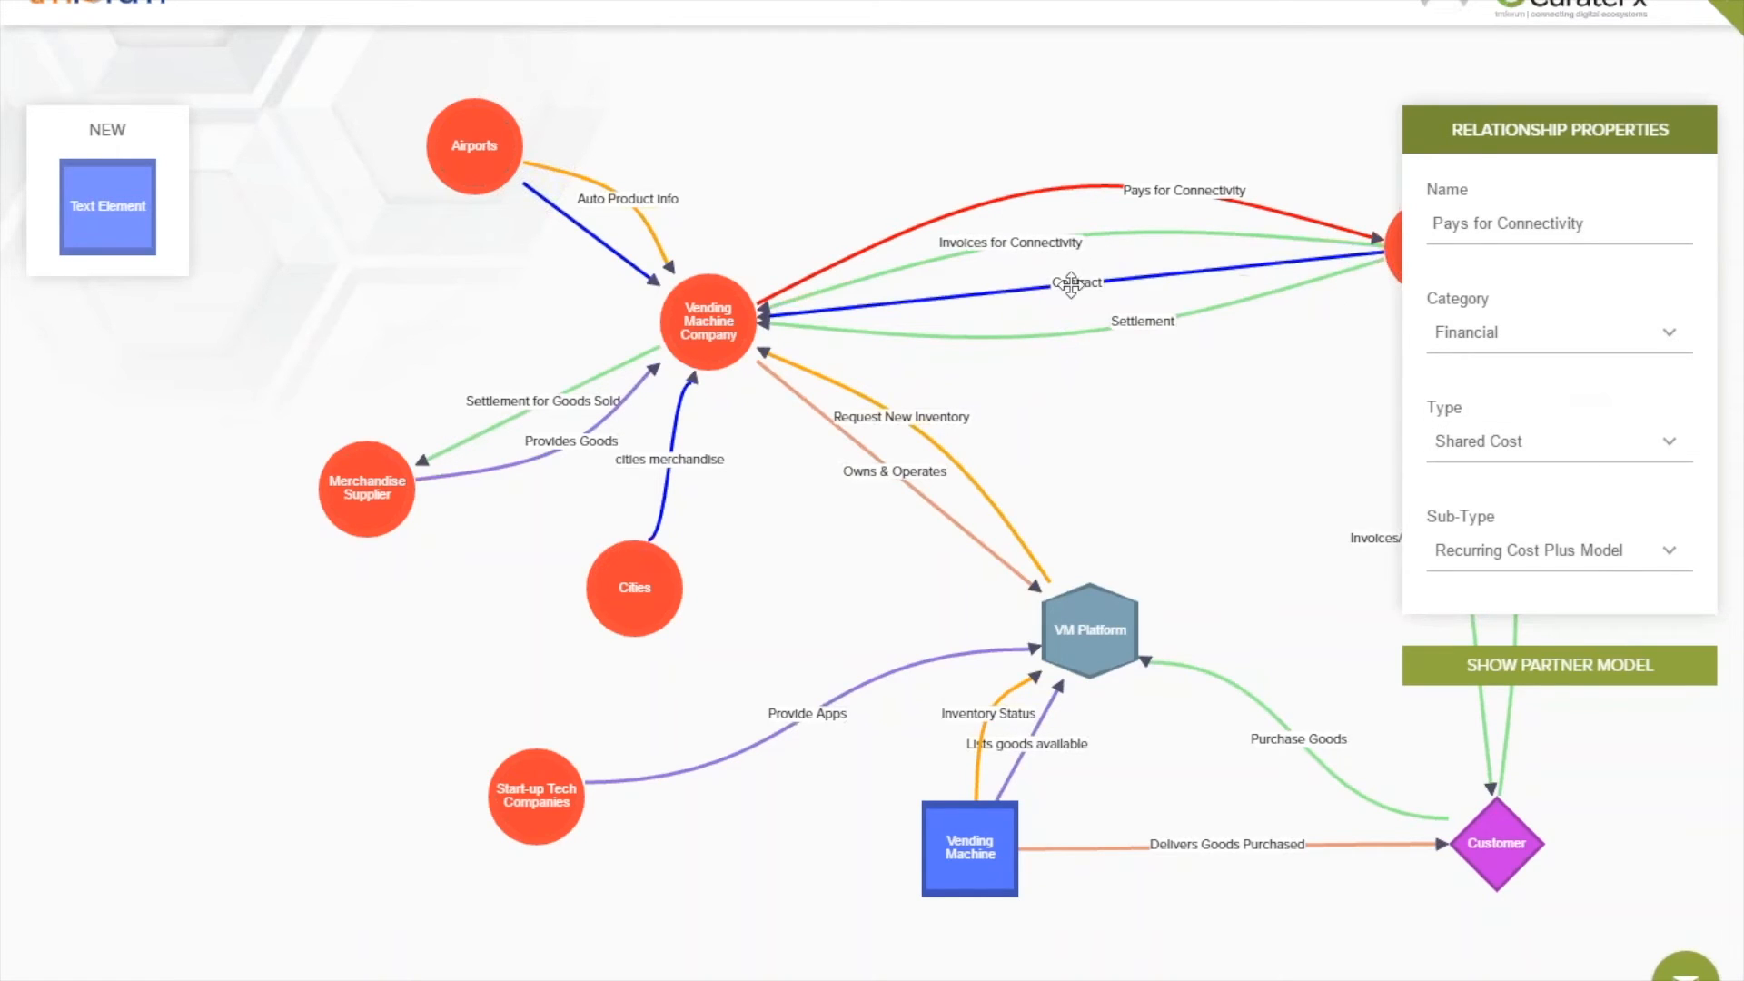
{"action": "left_click", "coordinate": [986, 202]}
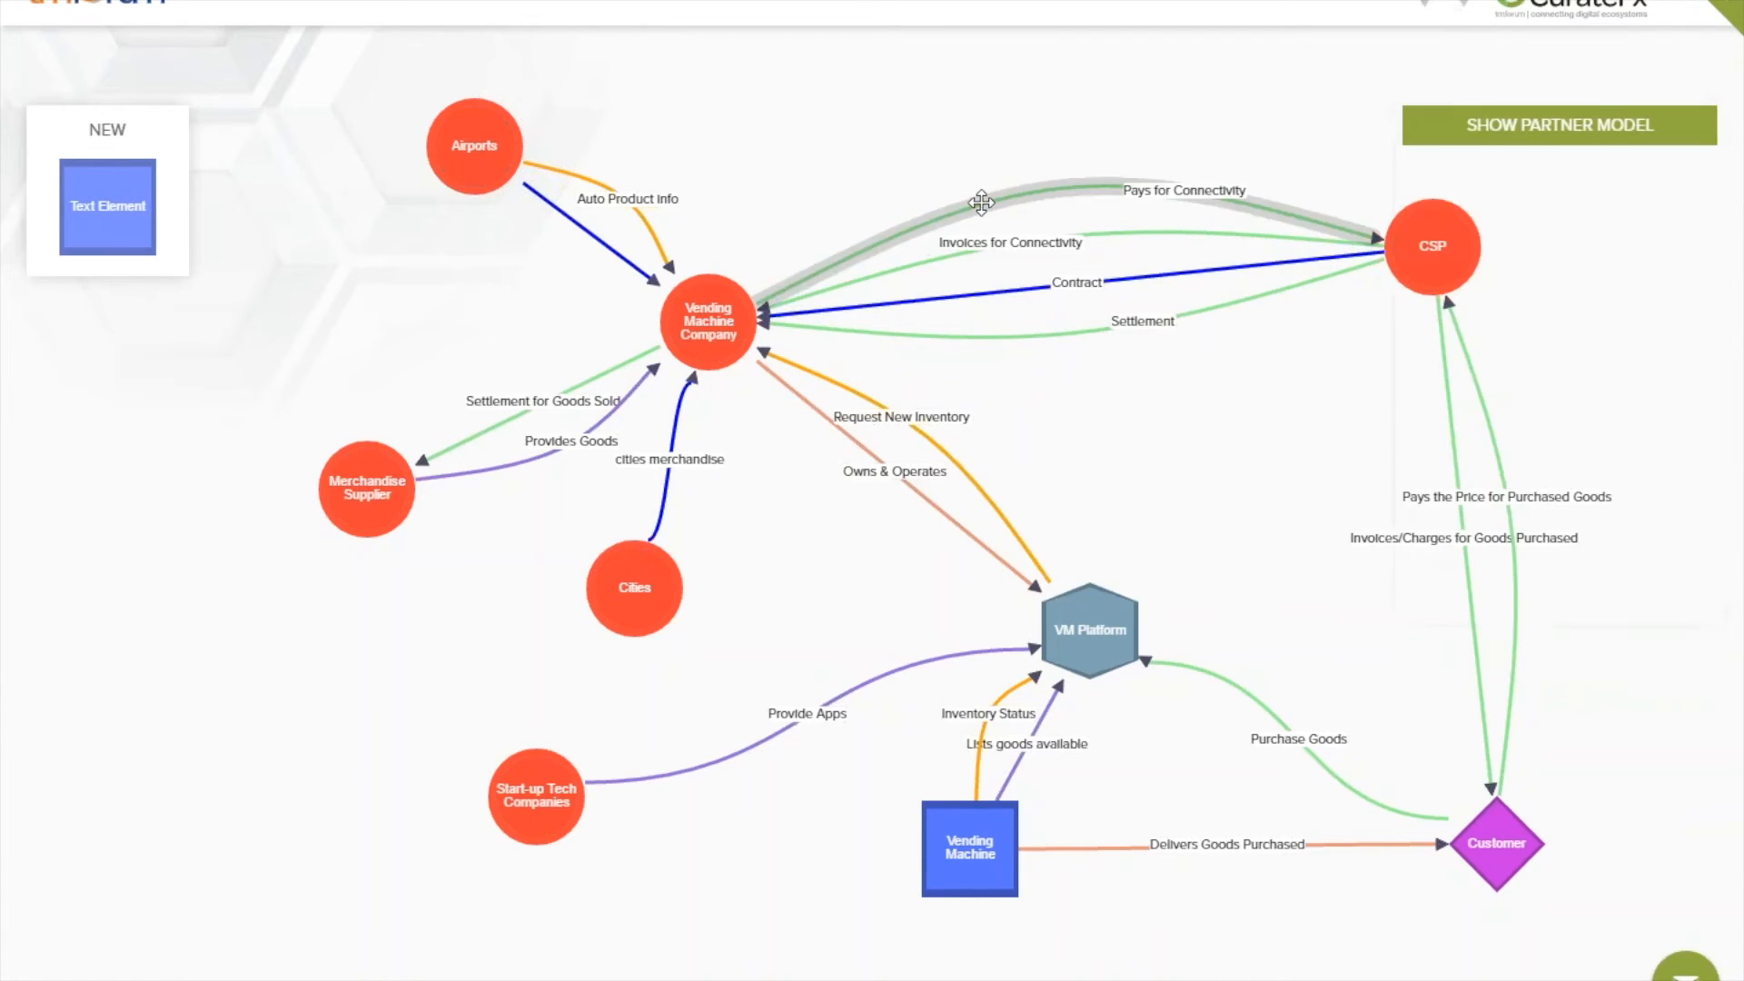
{"action": "left_click", "coordinate": [982, 285]}
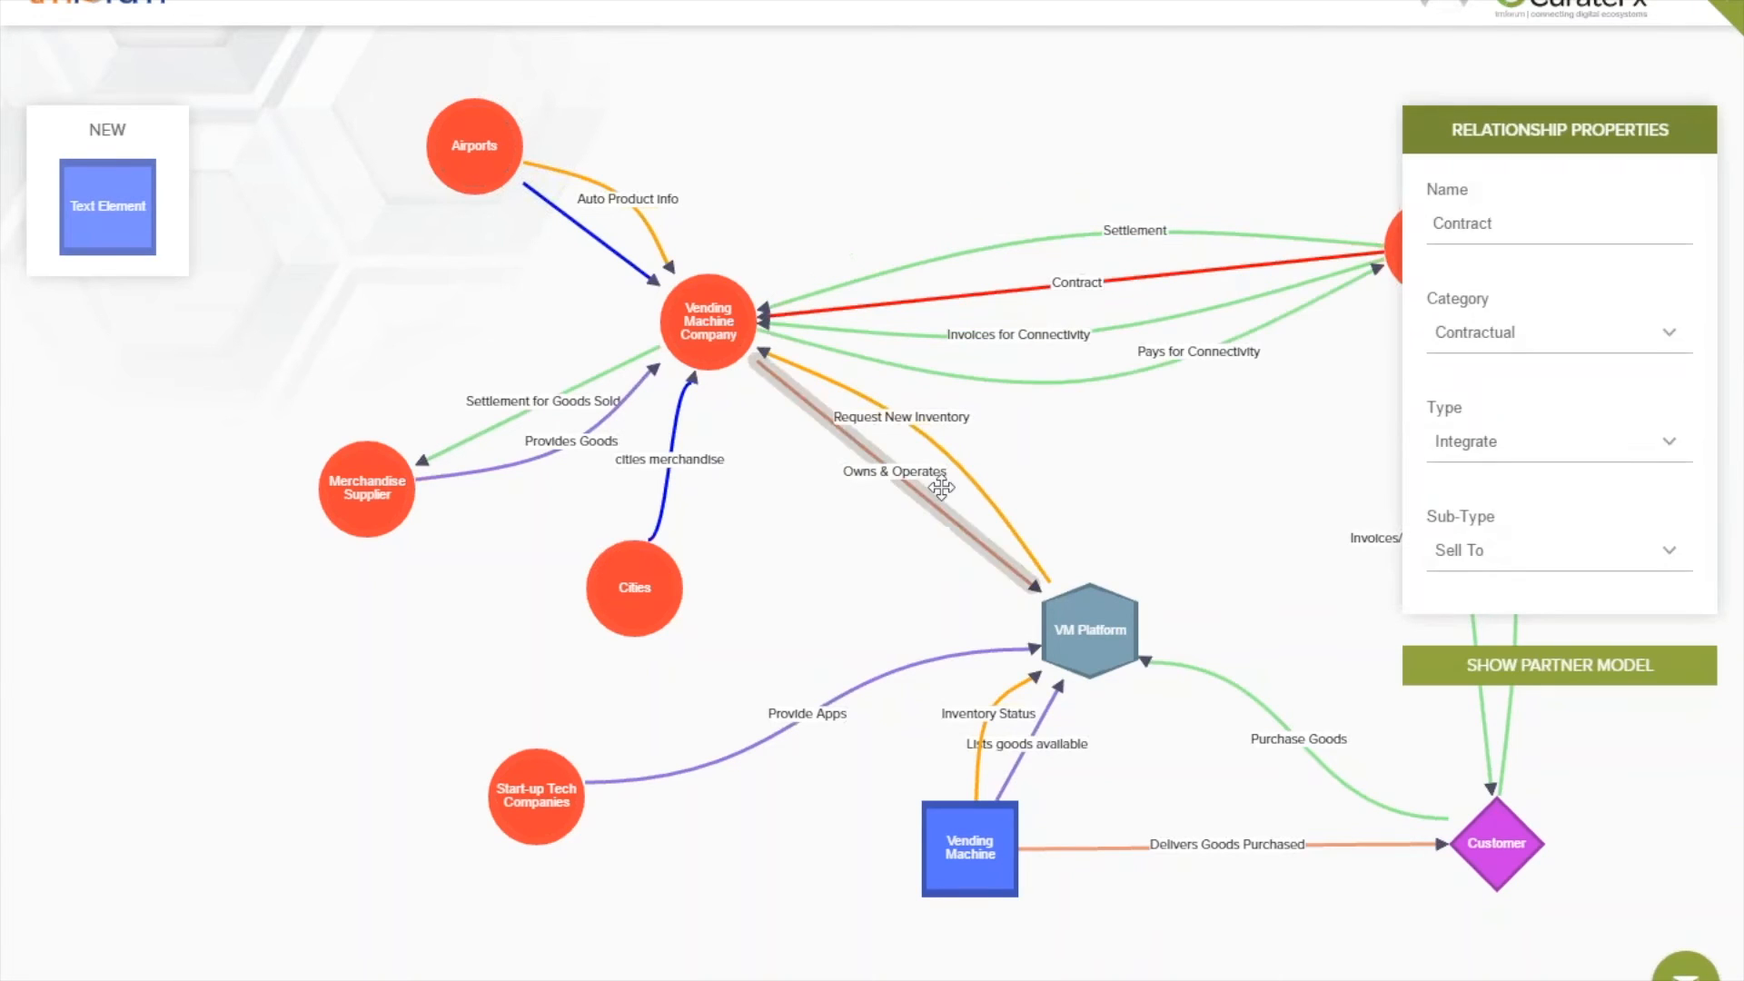
Review the Request New Inventory relationship's API type options, keep Product Ordering API, and view that API's details
{"action": "left_click", "coordinate": [961, 464]}
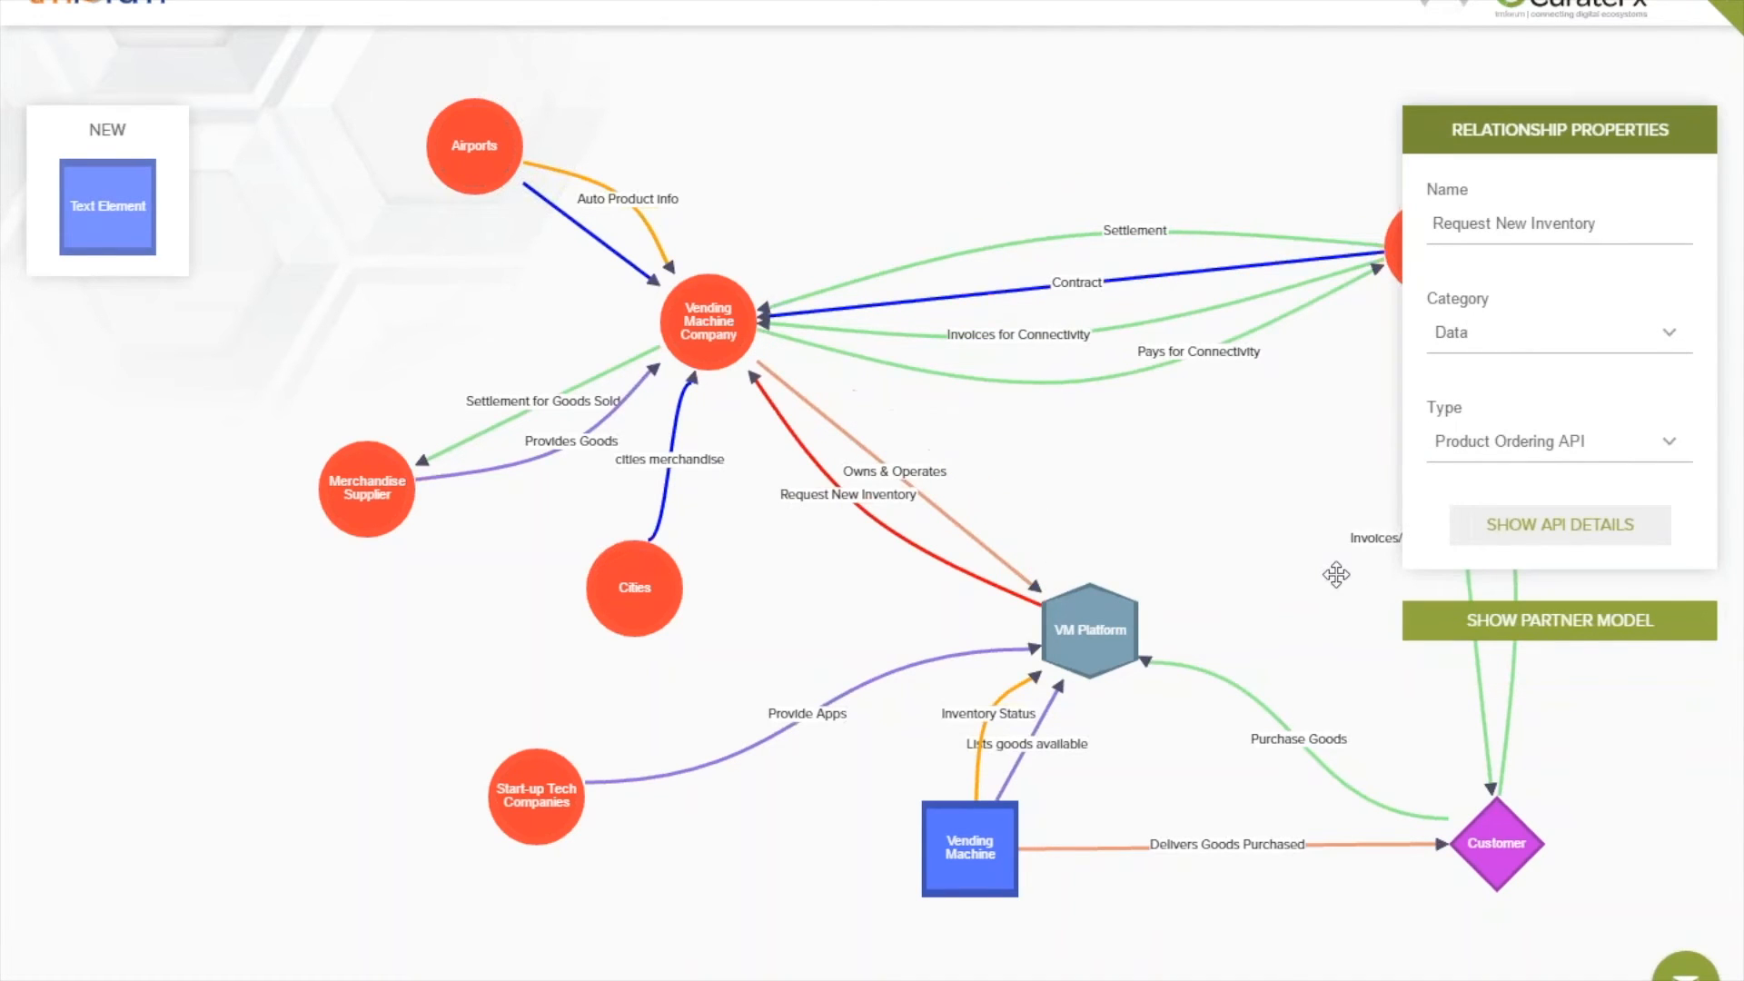
{"action": "left_click", "coordinate": [1544, 455]}
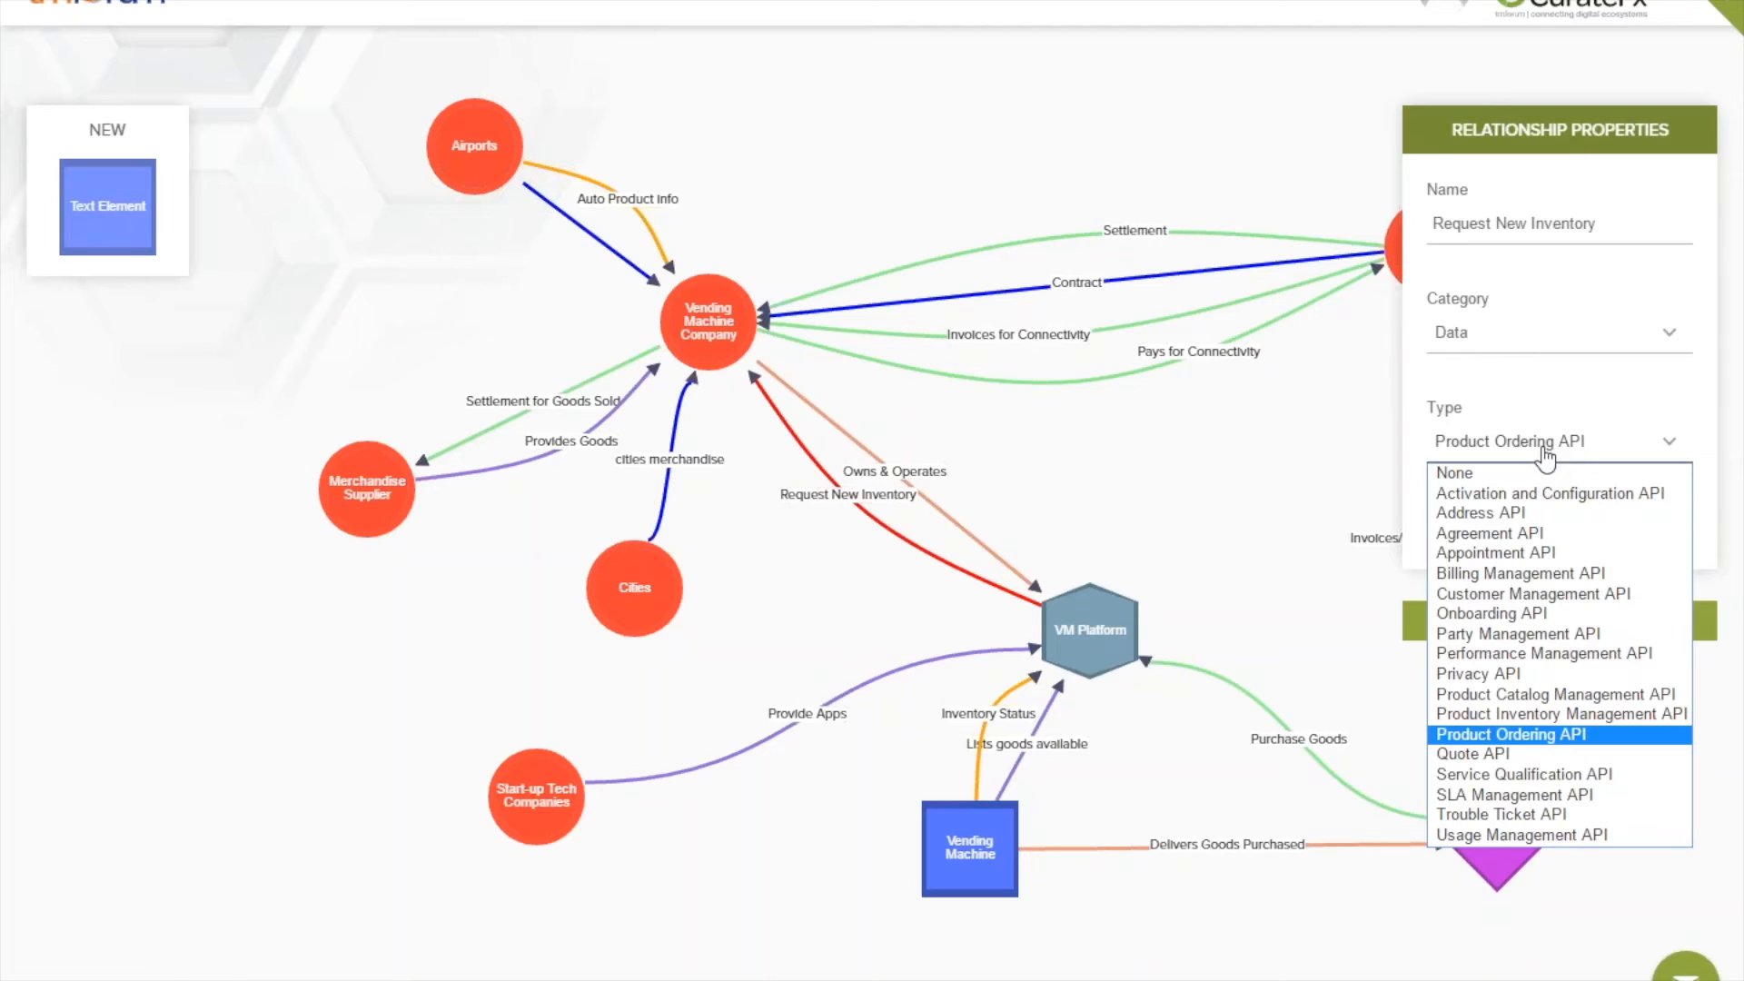
{"action": "left_click", "coordinate": [1575, 740]}
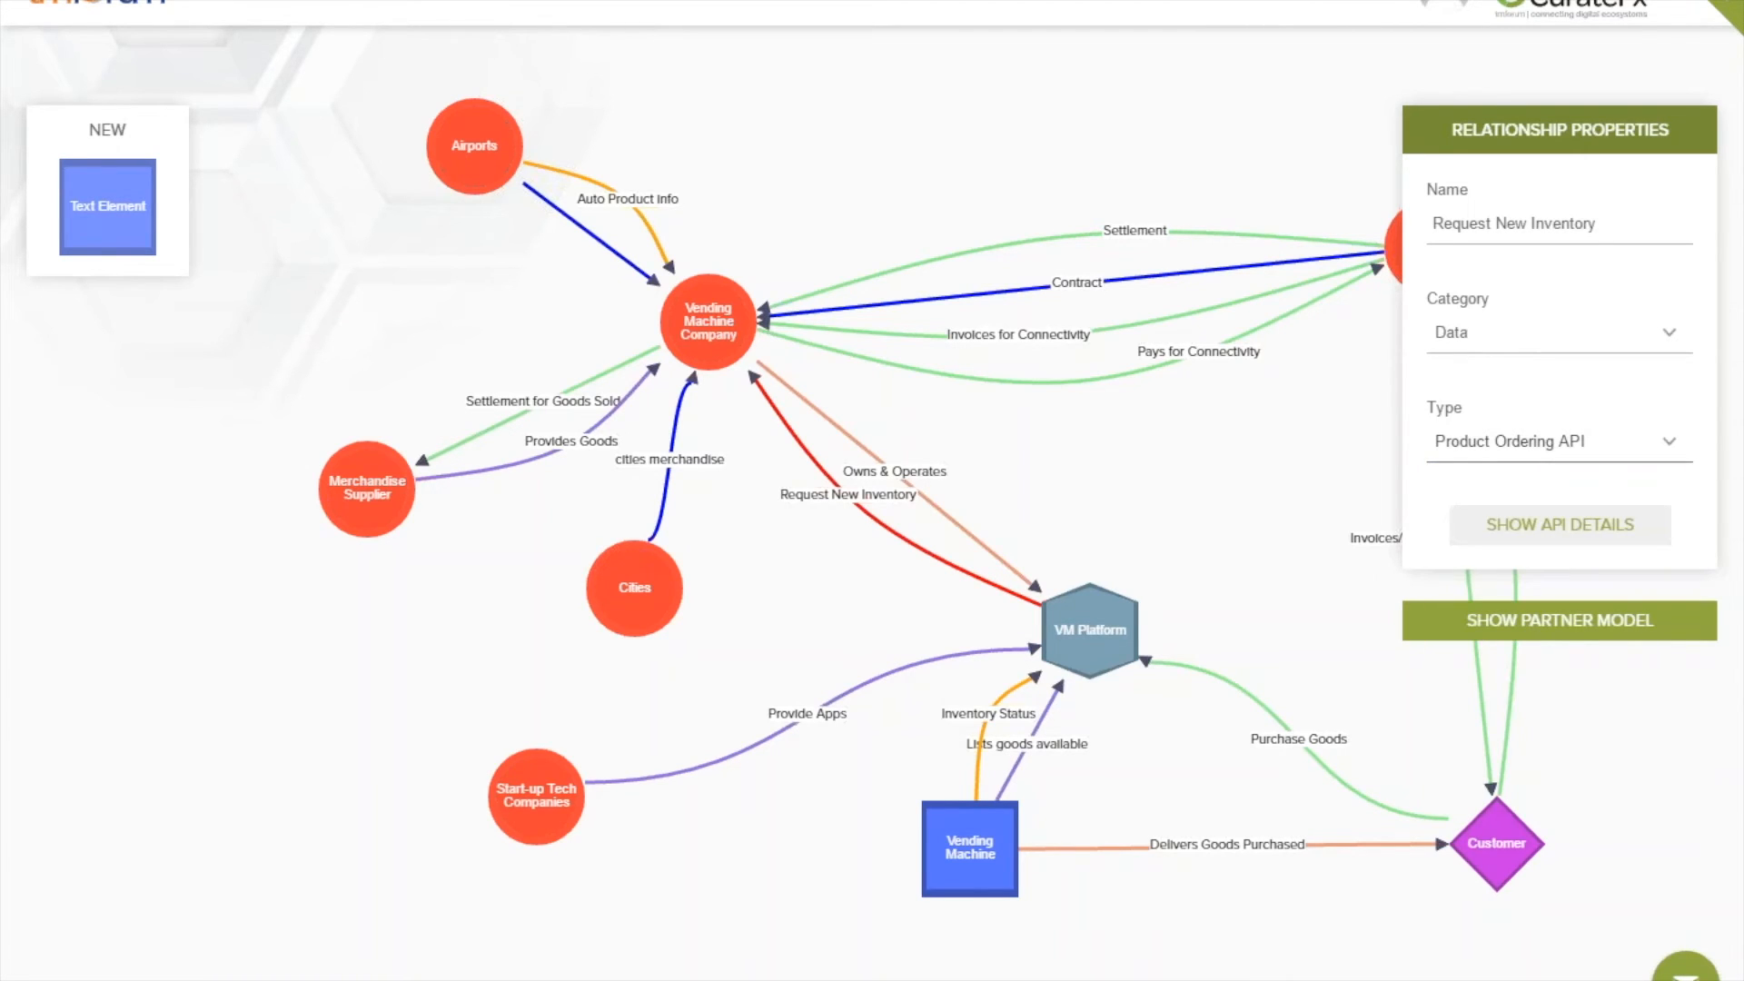
{"action": "left_click", "coordinate": [1541, 543]}
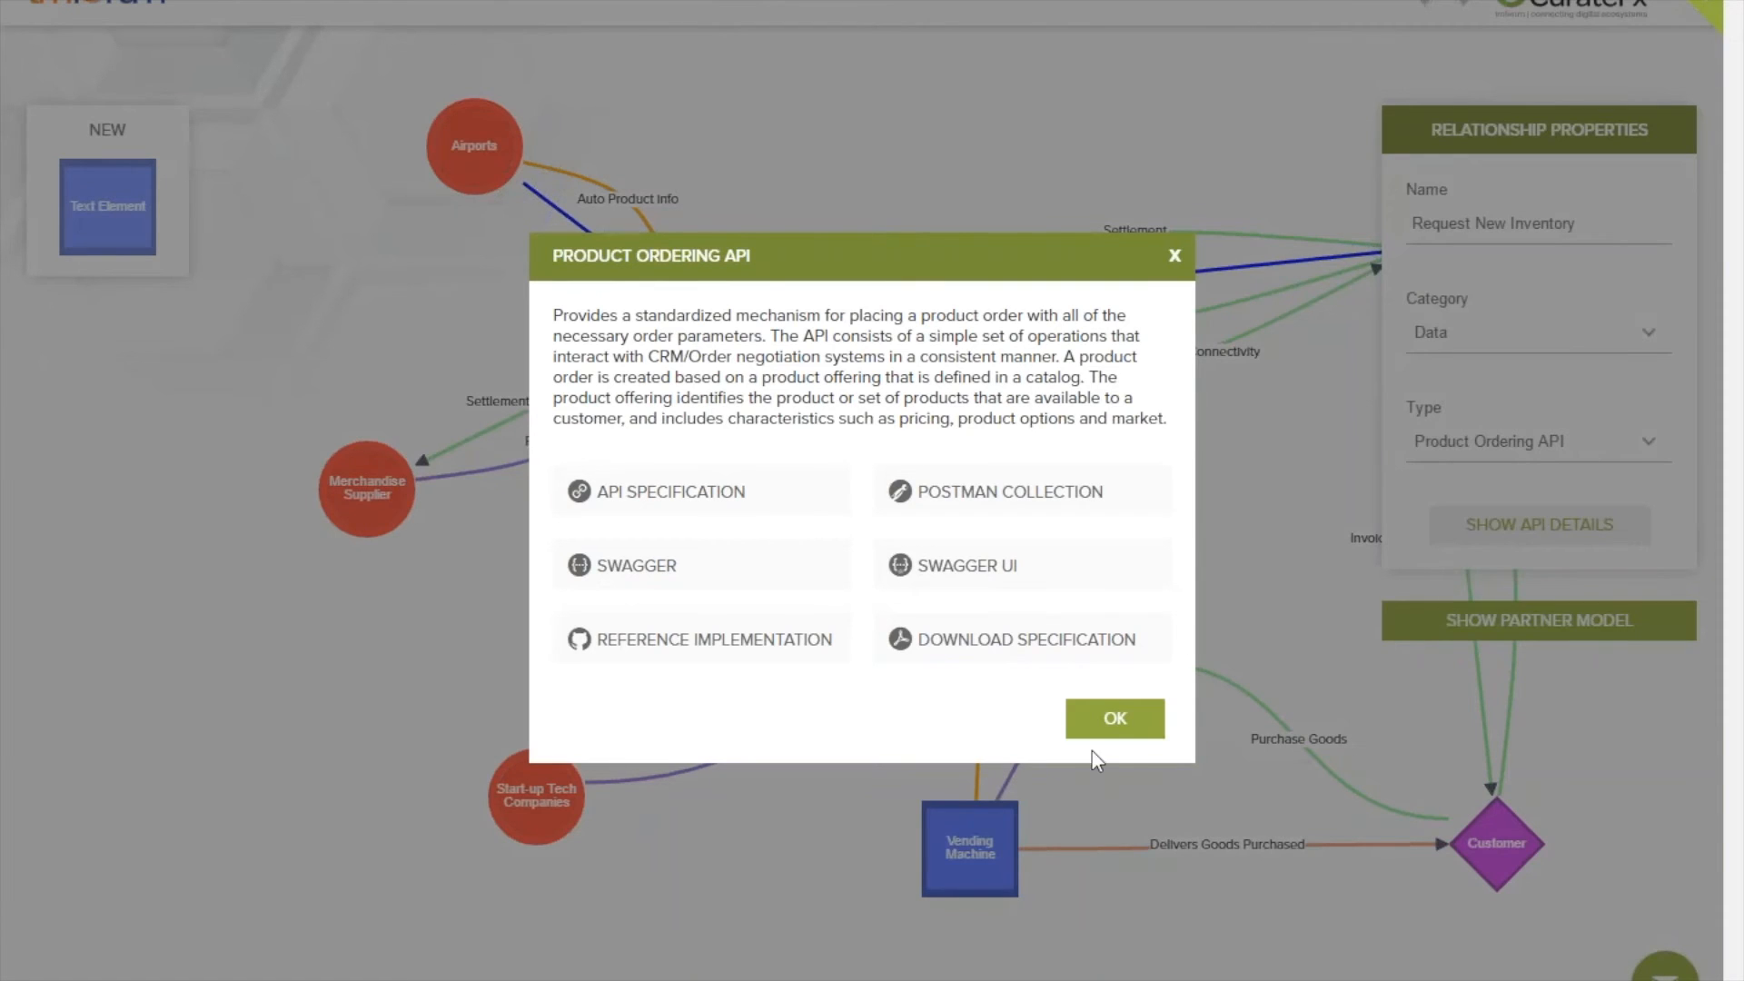
{"action": "left_click", "coordinate": [1118, 722]}
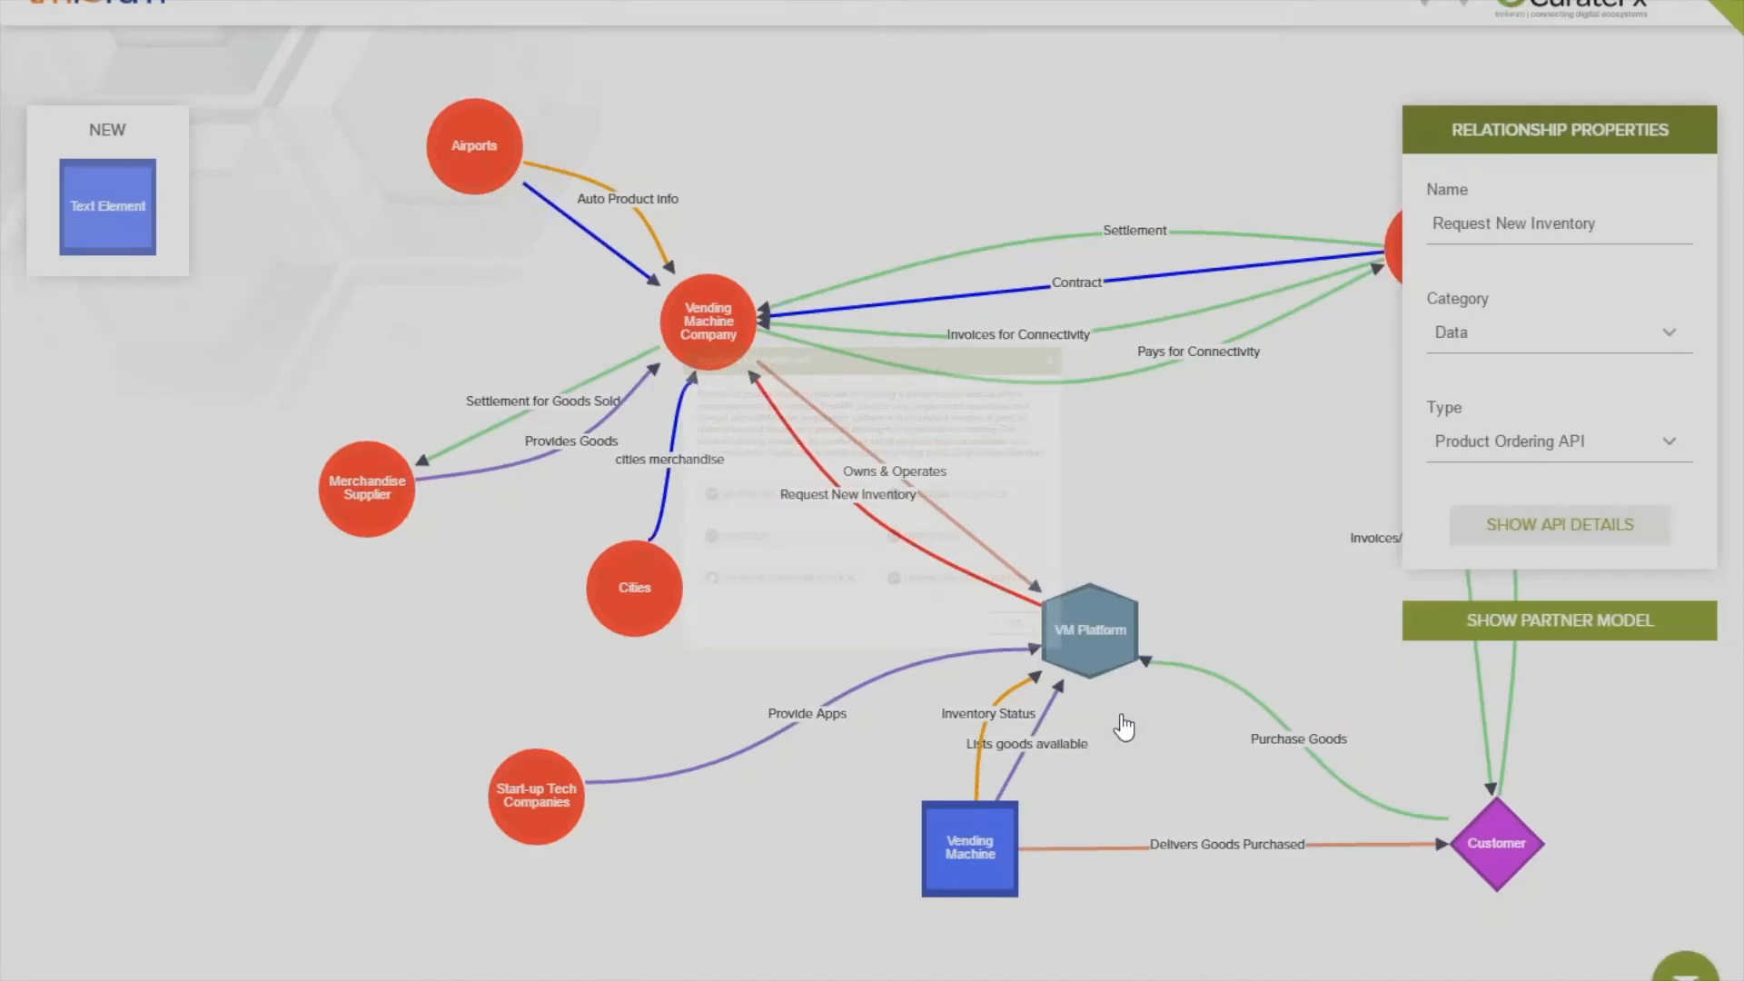
{"action": "left_click_drag", "start_coordinate": [1231, 96], "coordinate": [1143, 125]}
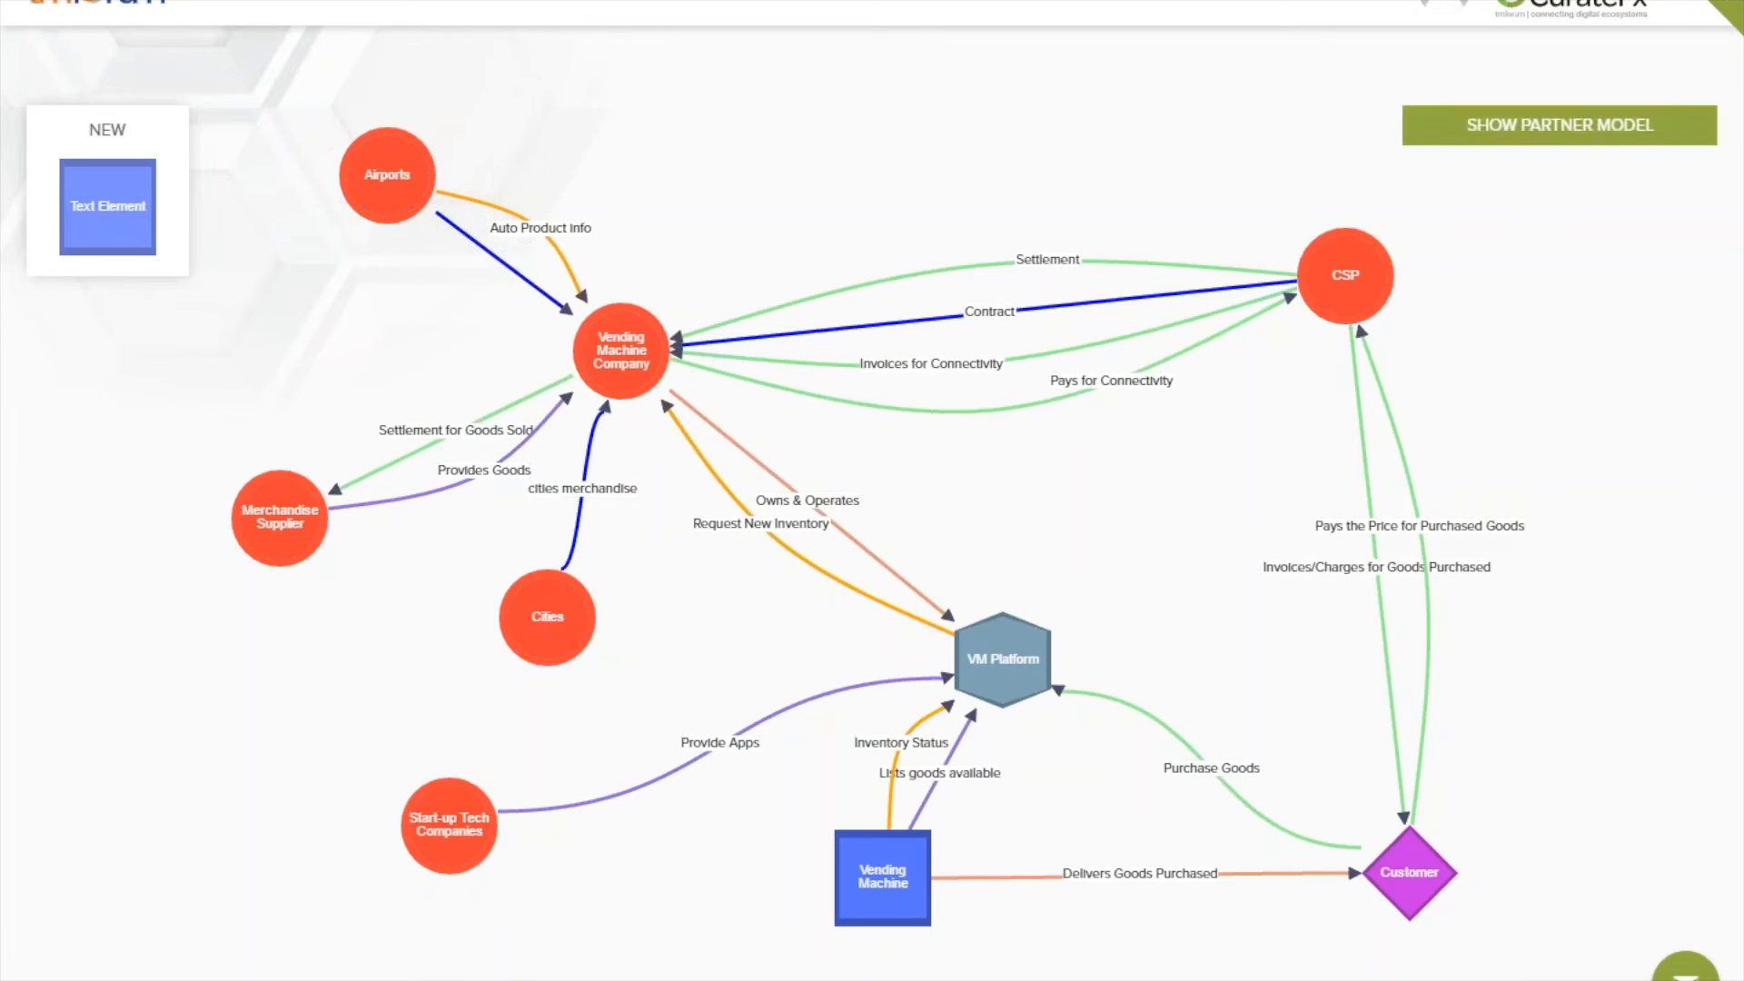
Show the partner model, review the VM Platform and CSP relationship tables, and return to the ecosystem diagram
{"action": "left_click", "coordinate": [1544, 128]}
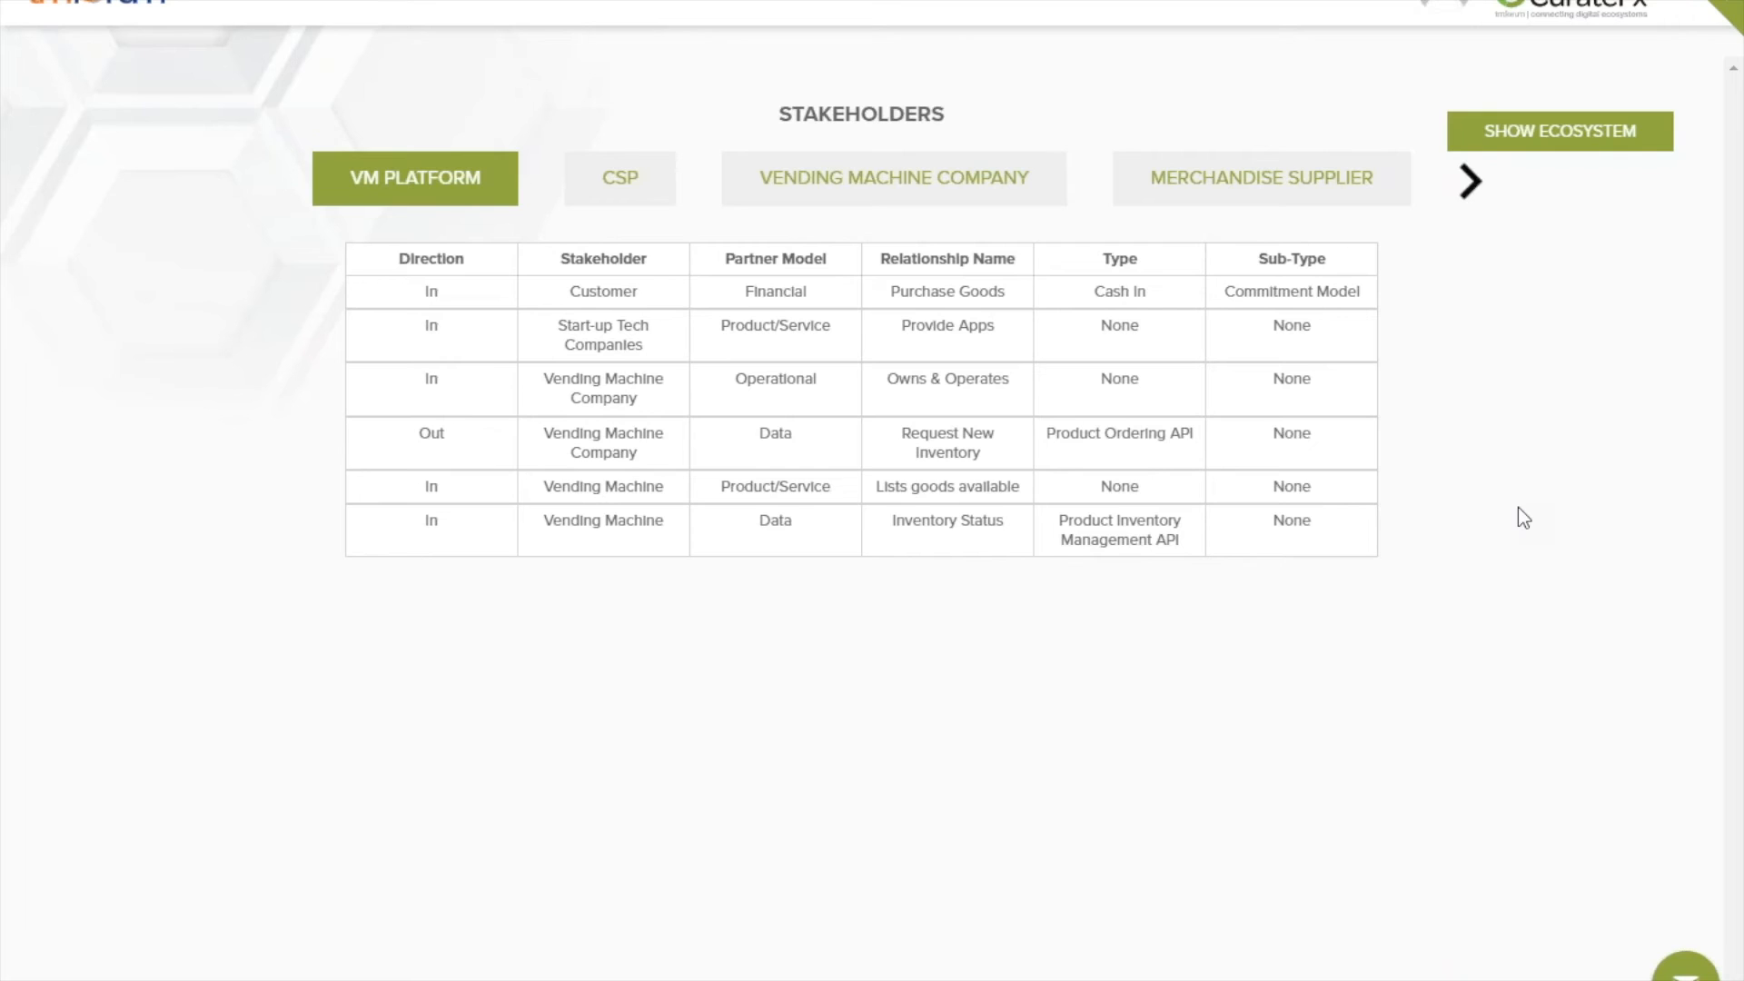
{"action": "left_click", "coordinate": [627, 181]}
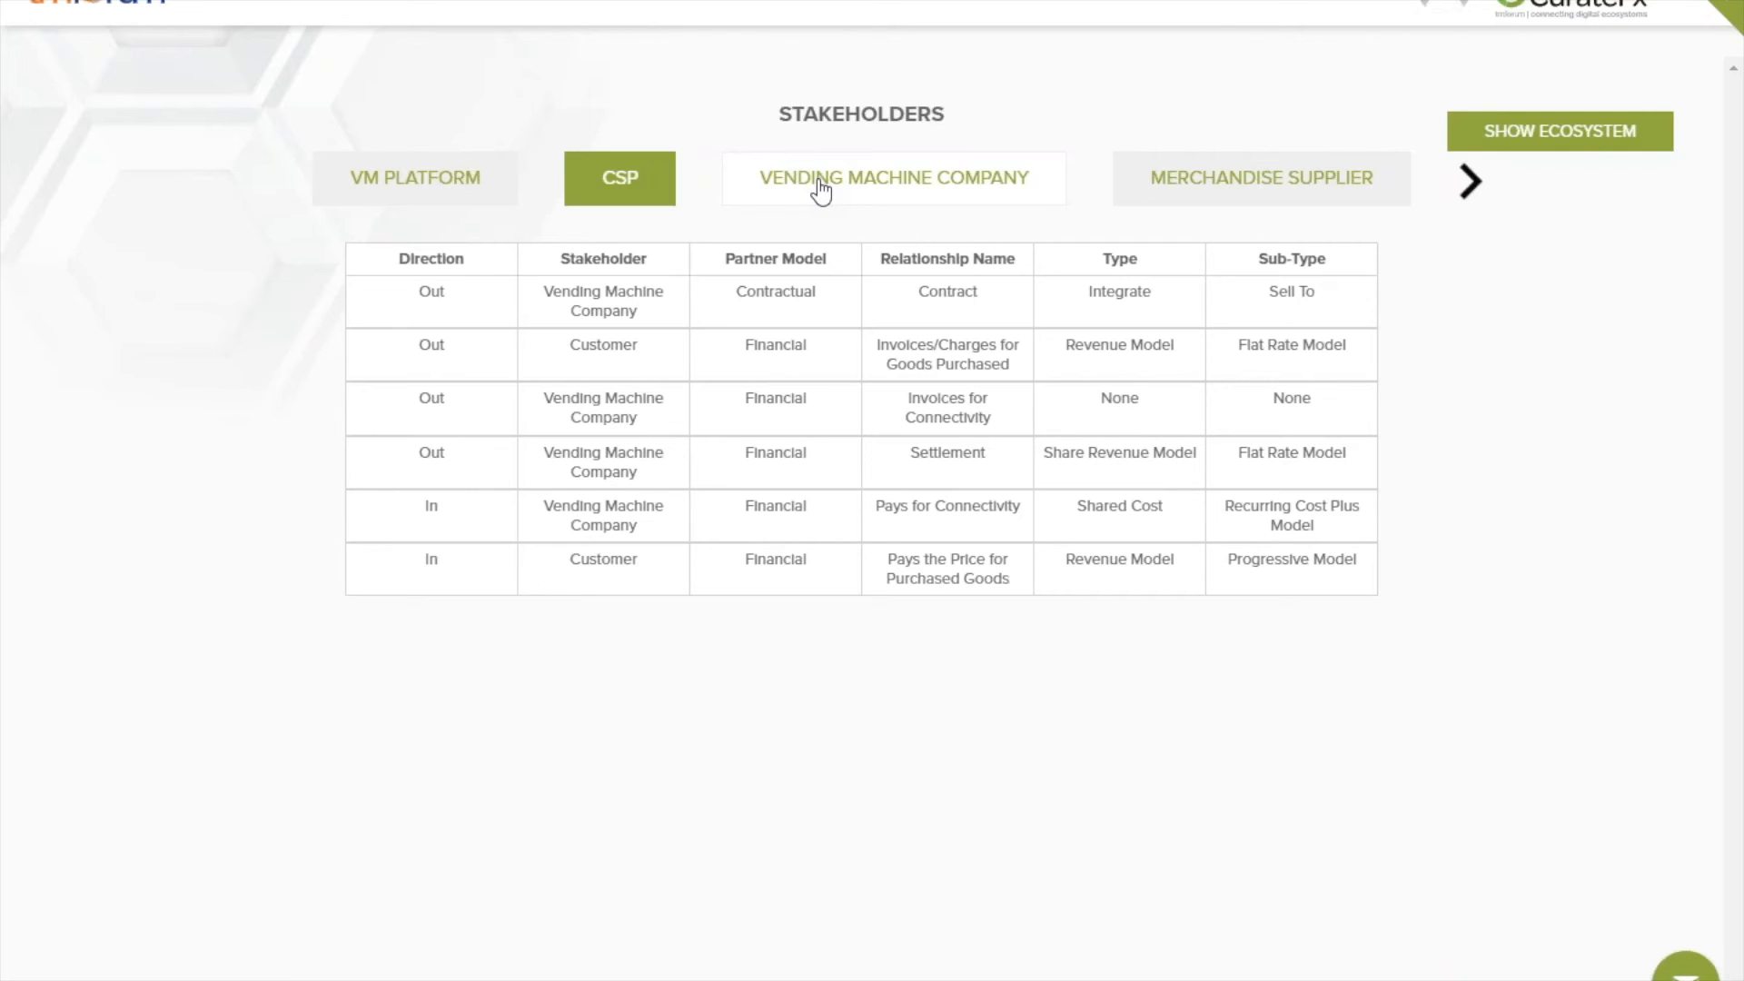
{"action": "left_click", "coordinate": [1591, 141]}
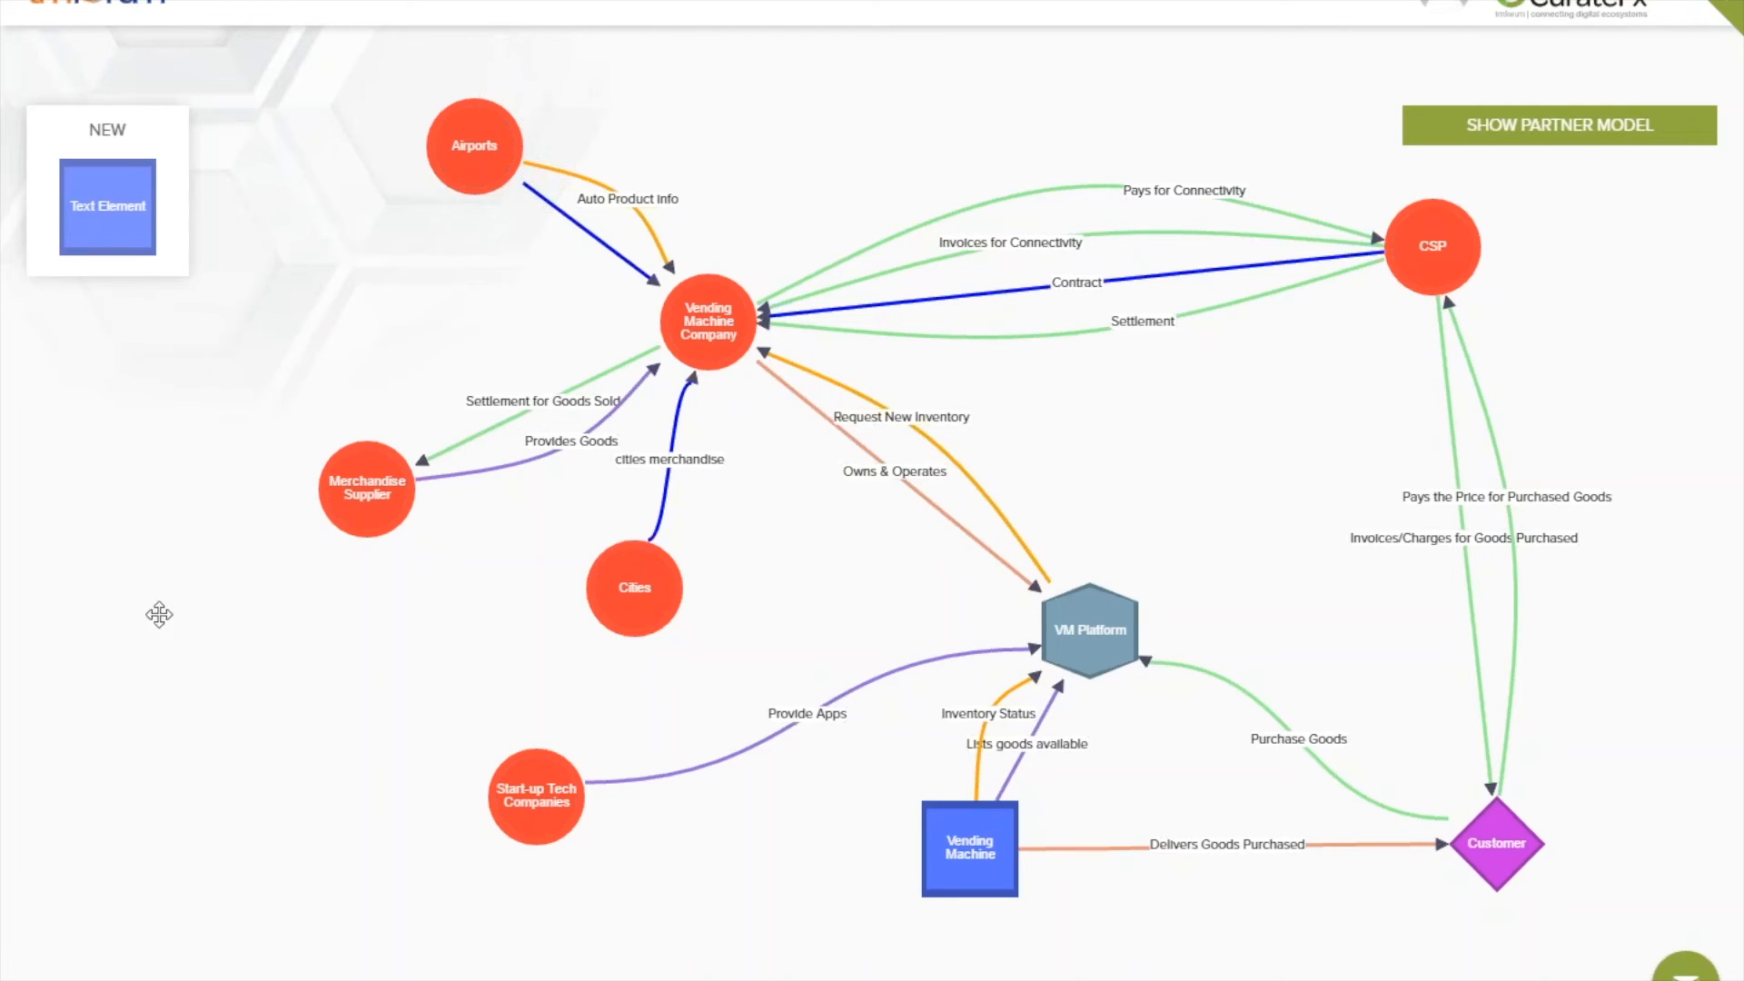
Open the API Ecosystem module in the Scenario Context section, view its diagram, and return to the module list
{"action": "mouse_move", "coordinate": [458, 3]}
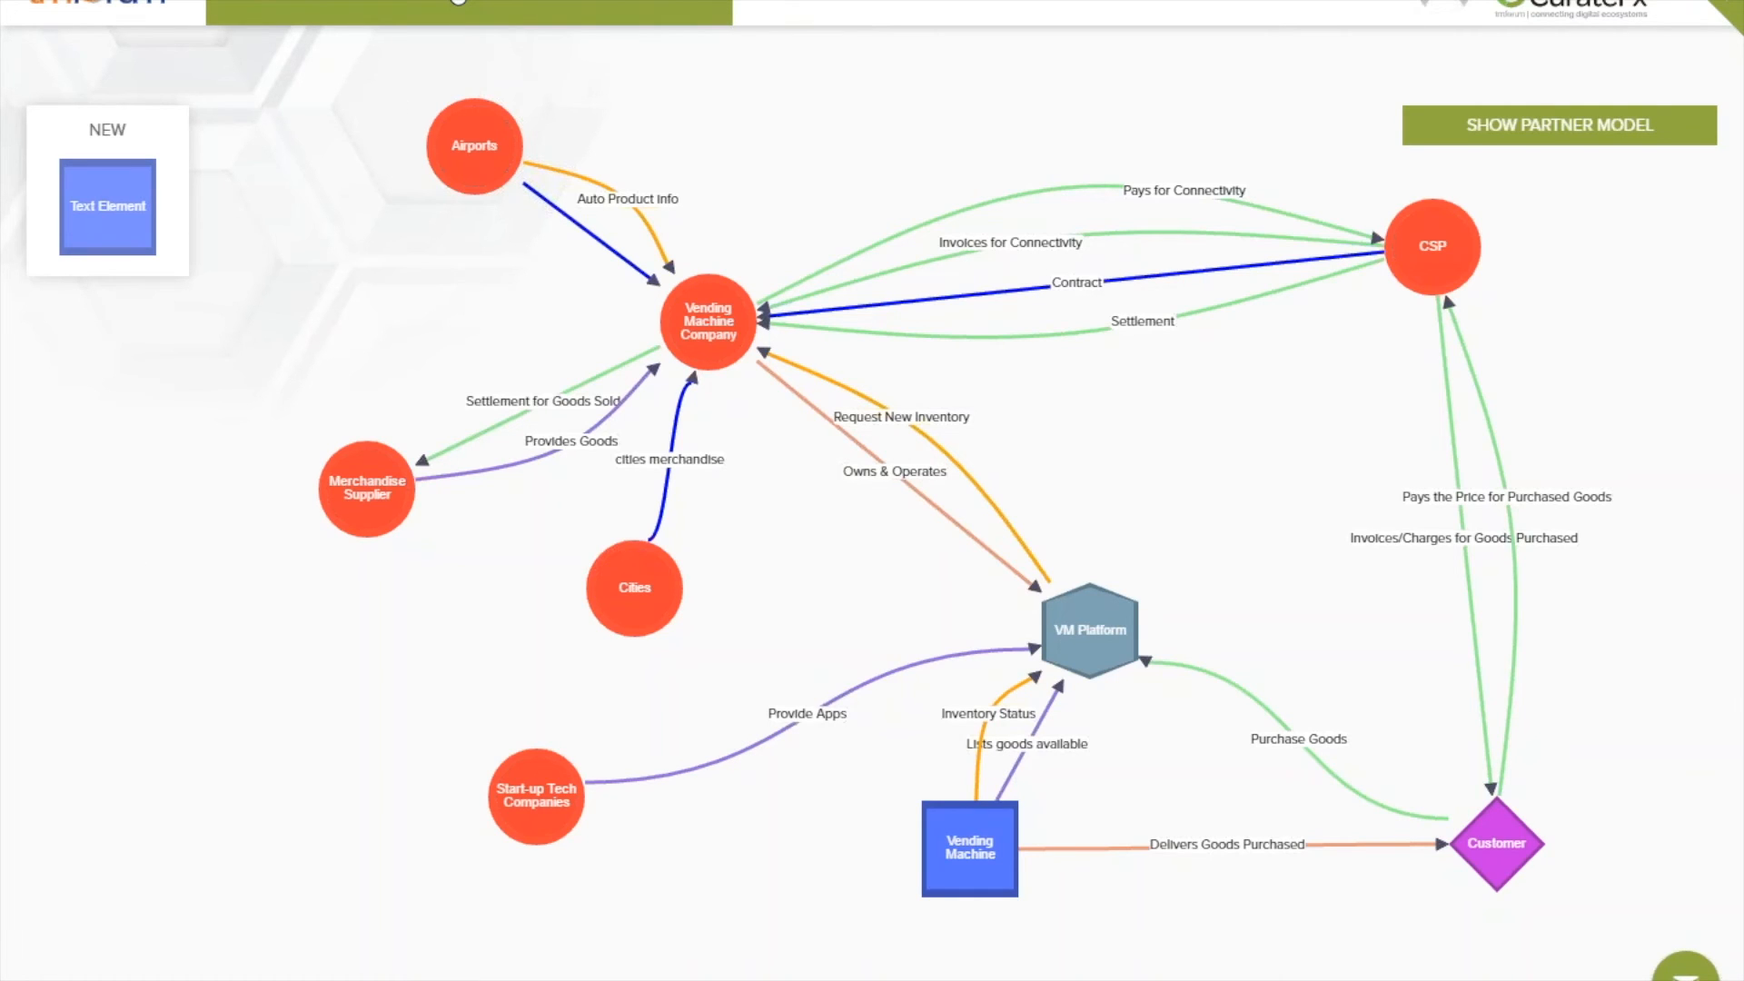
{"action": "left_click", "coordinate": [459, 2]}
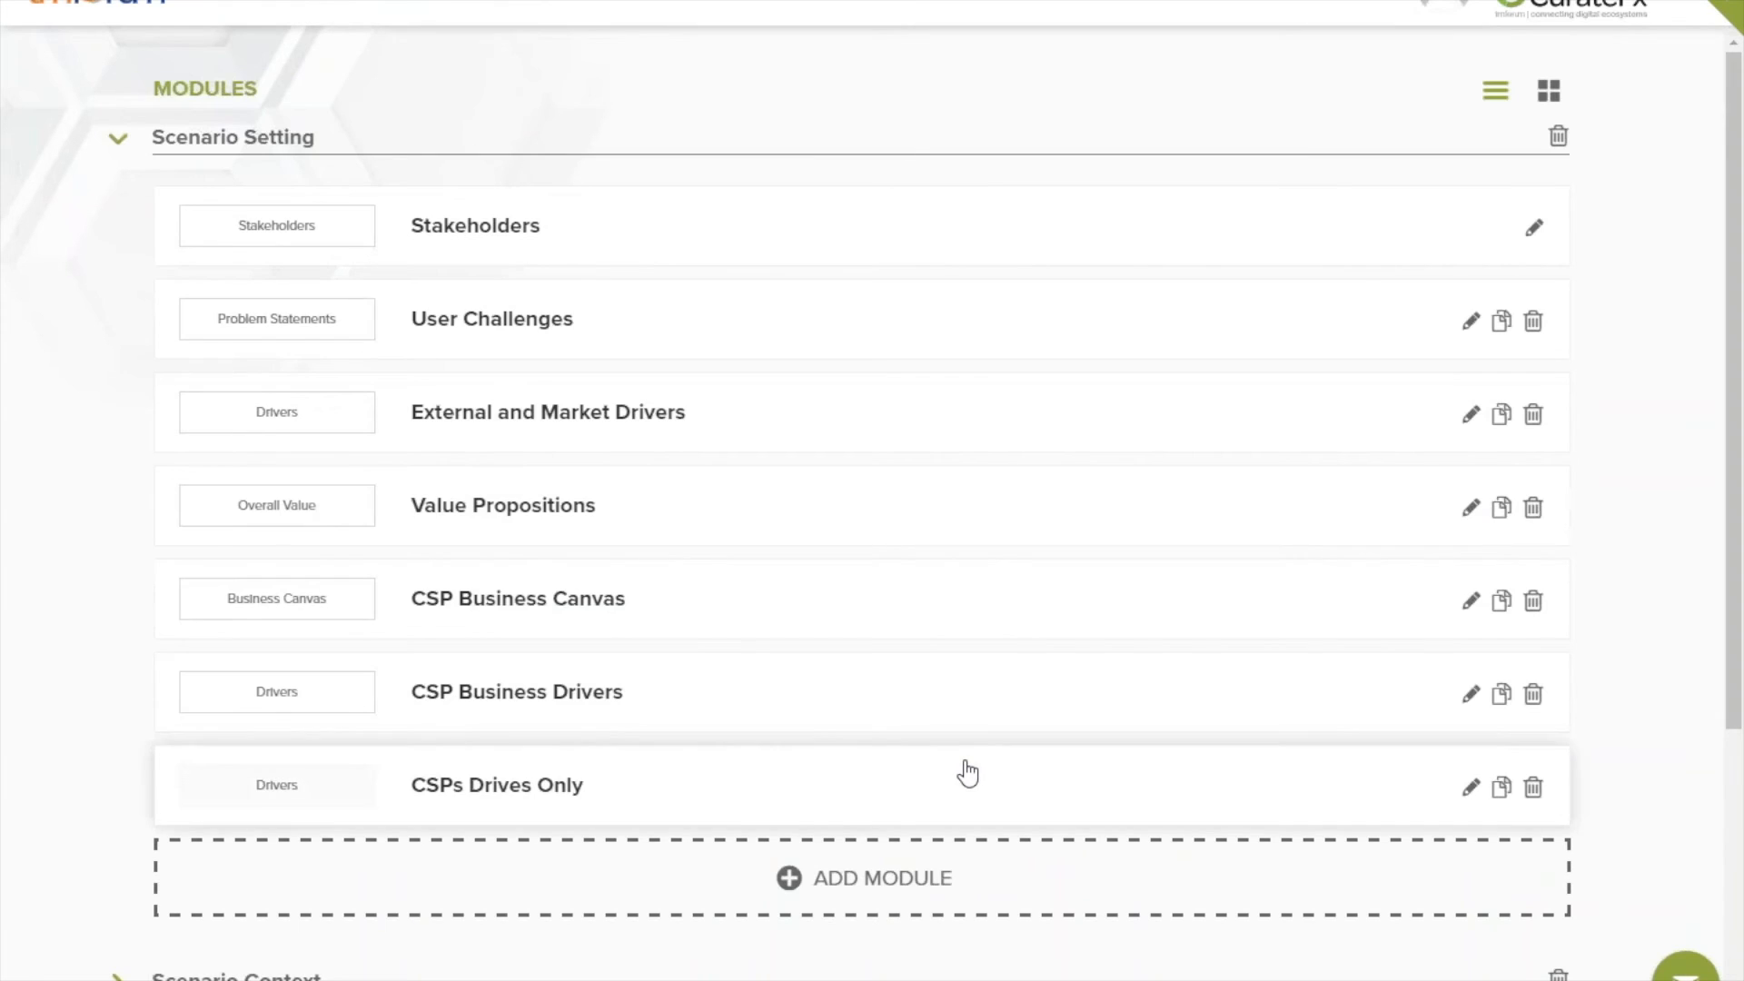
{"action": "scroll", "coordinate": [966, 772], "scroll_direction": "down", "scroll_amount": 5}
{"action": "left_click", "coordinate": [117, 550]}
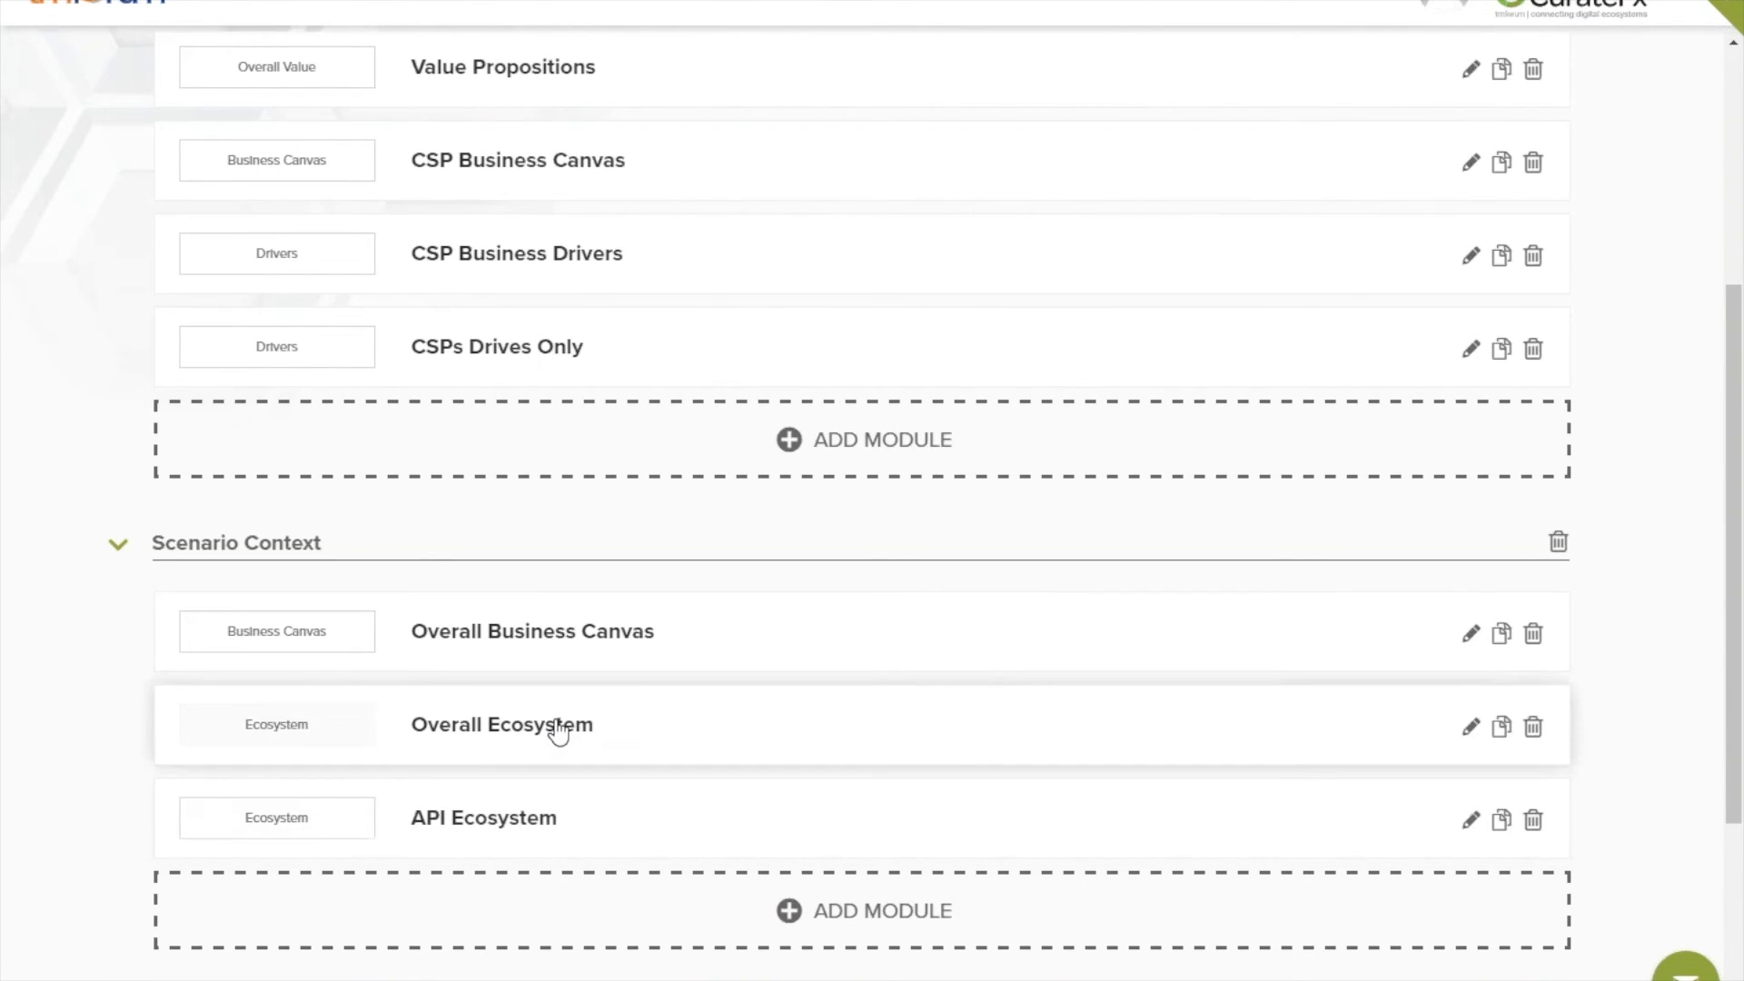
{"action": "left_click", "coordinate": [527, 829]}
{"action": "left_click_drag", "start_coordinate": [1440, 934], "coordinate": [1253, 821]}
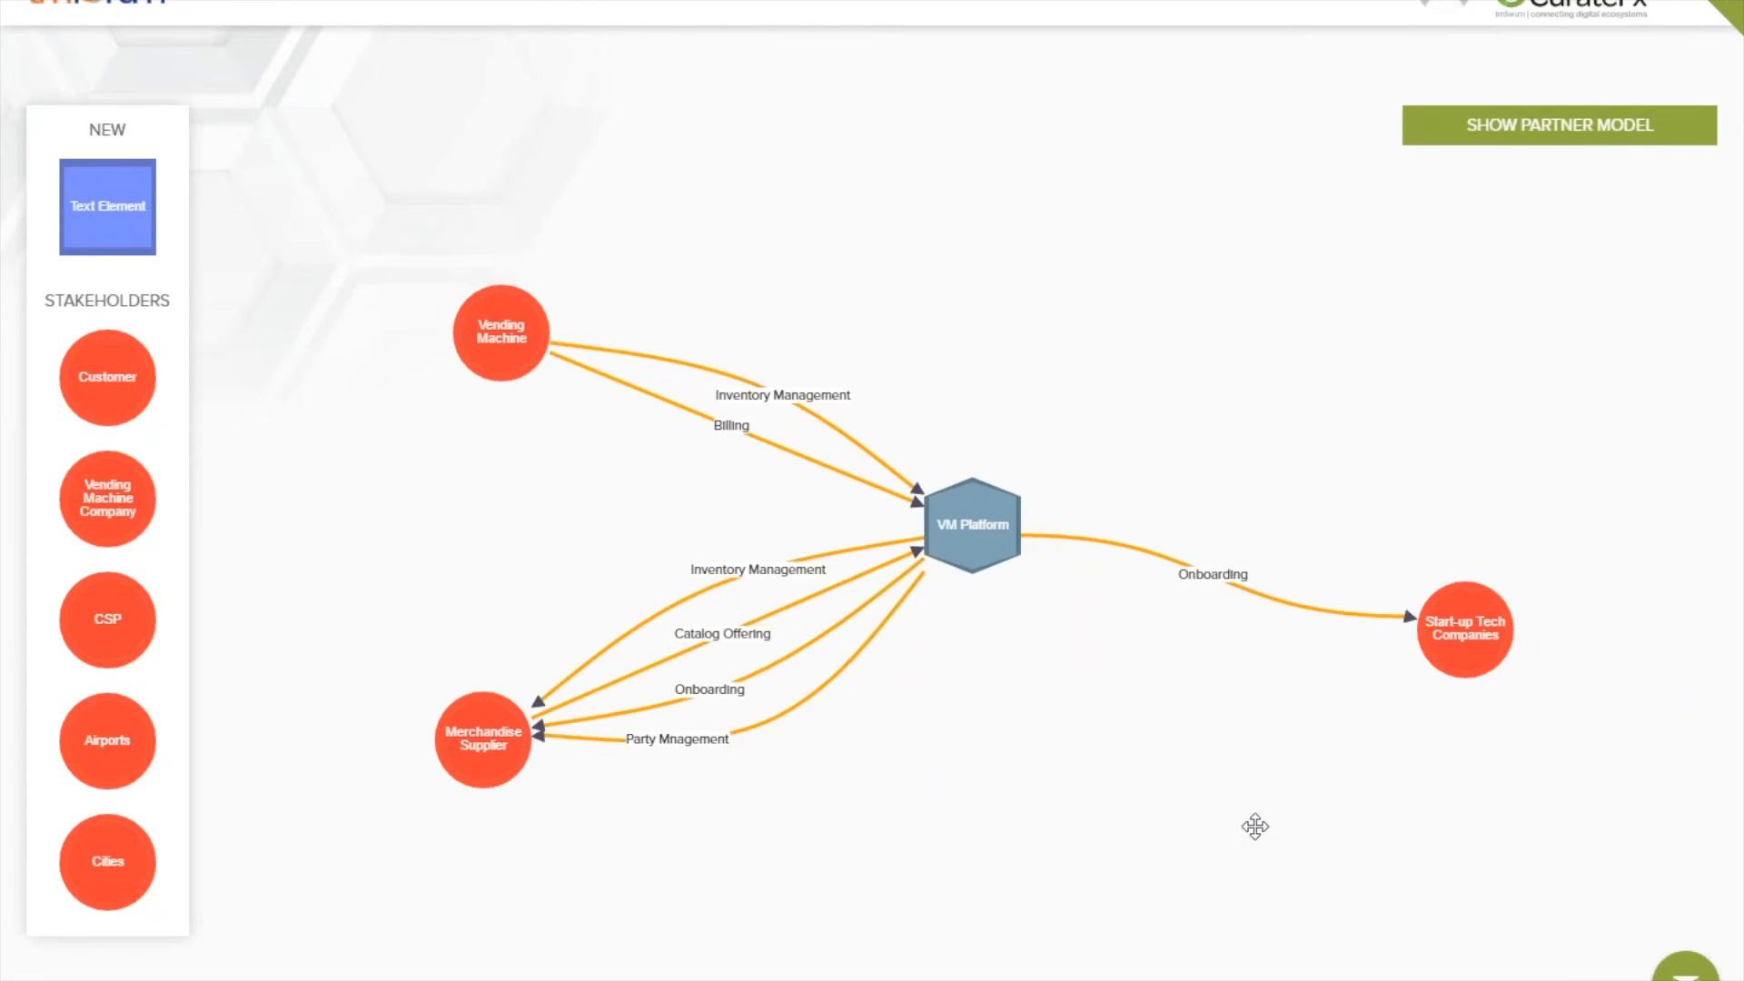
{"action": "left_click", "coordinate": [475, 11]}
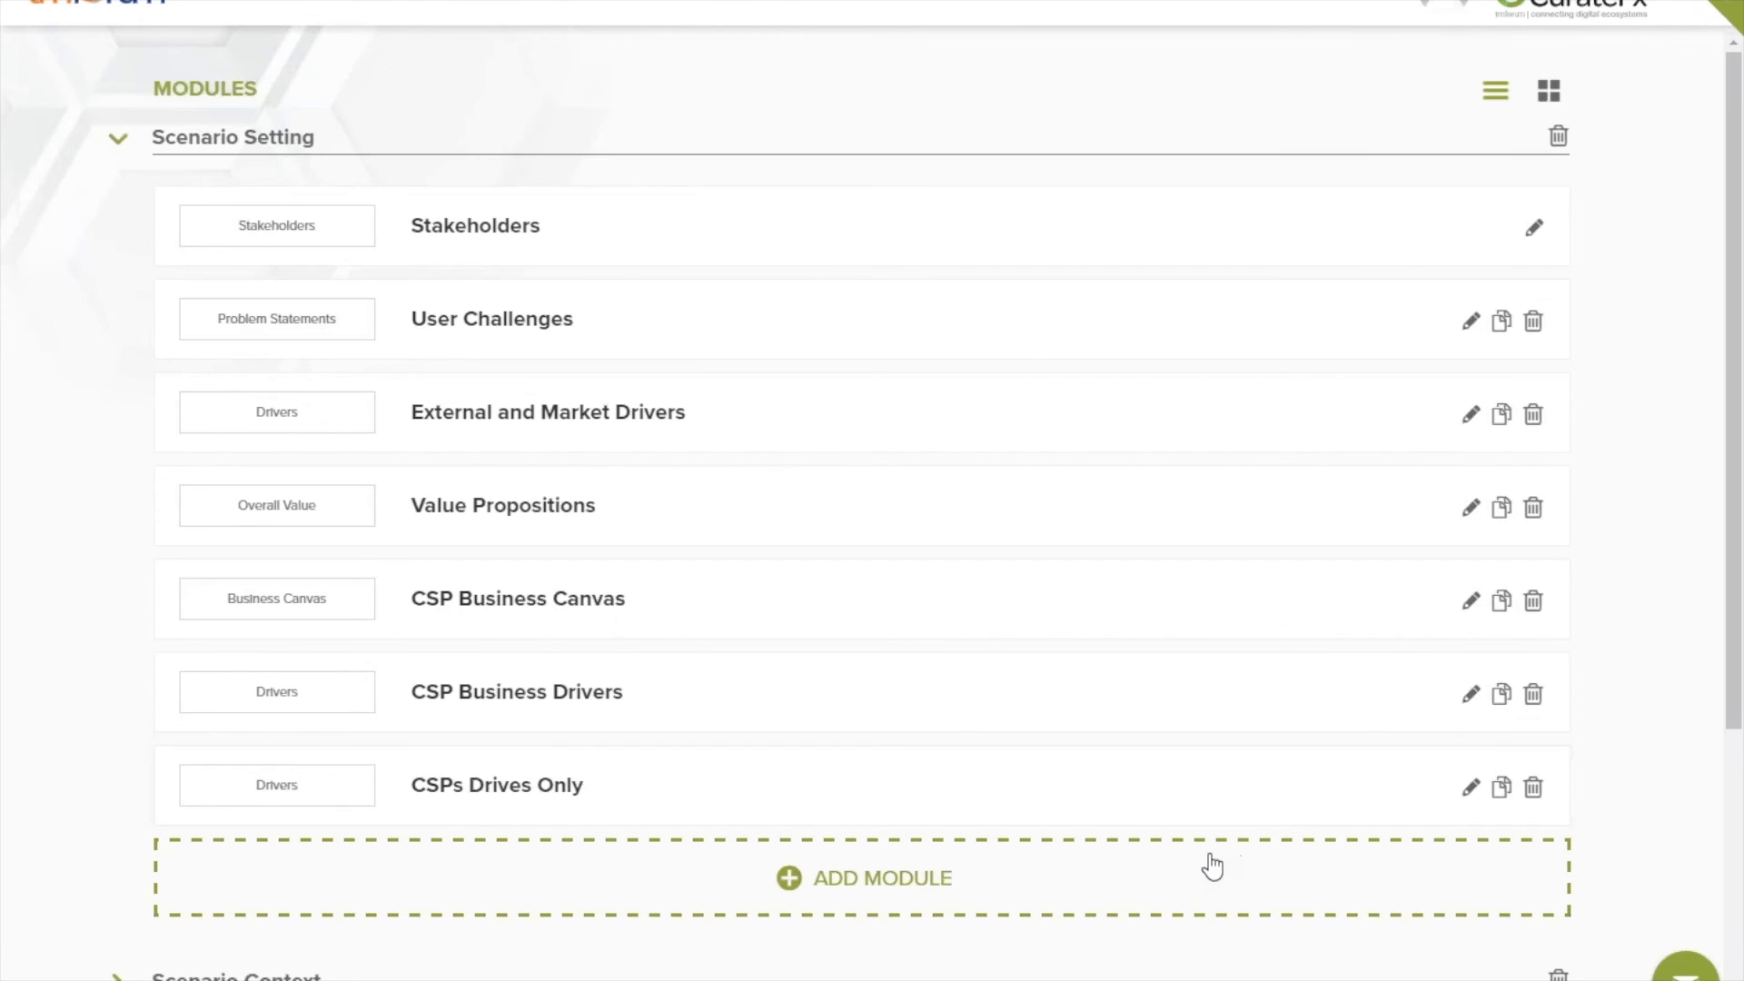
Expand the Scenario Components section and open its Frameworx Mapping module
{"action": "scroll", "coordinate": [1211, 867], "scroll_direction": "down", "scroll_amount": 4}
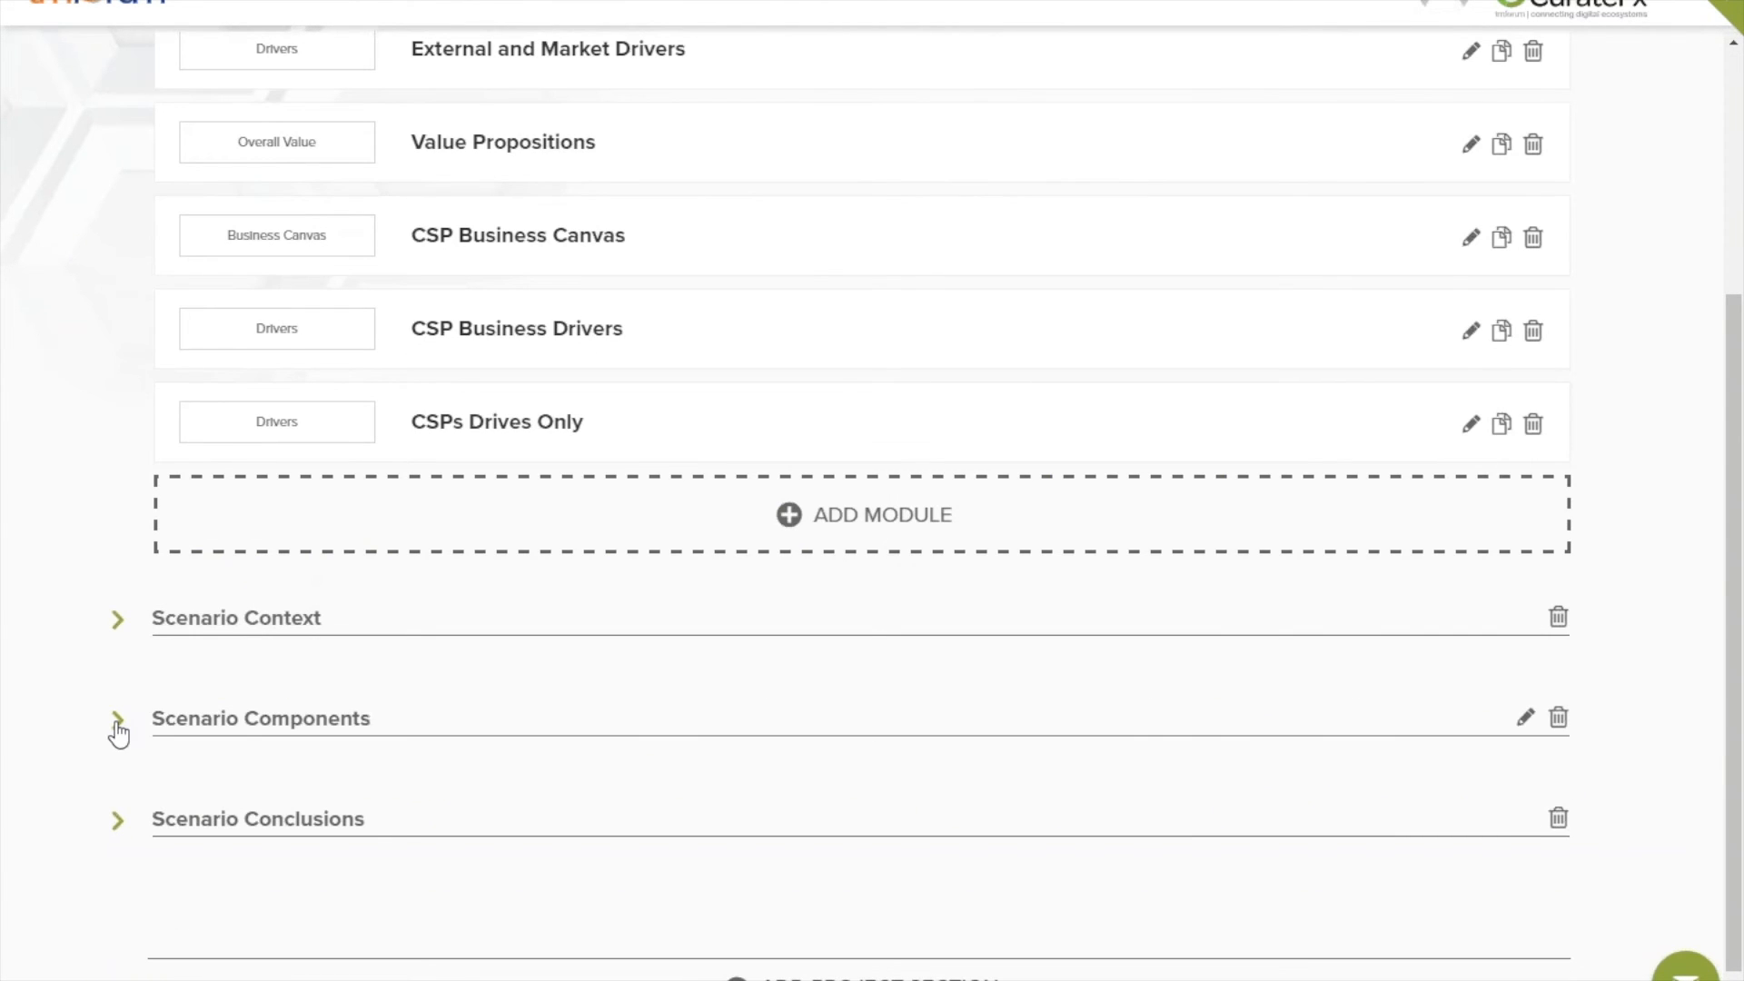
{"action": "left_click", "coordinate": [118, 719]}
{"action": "scroll", "coordinate": [1109, 826], "scroll_direction": "down", "scroll_amount": 1}
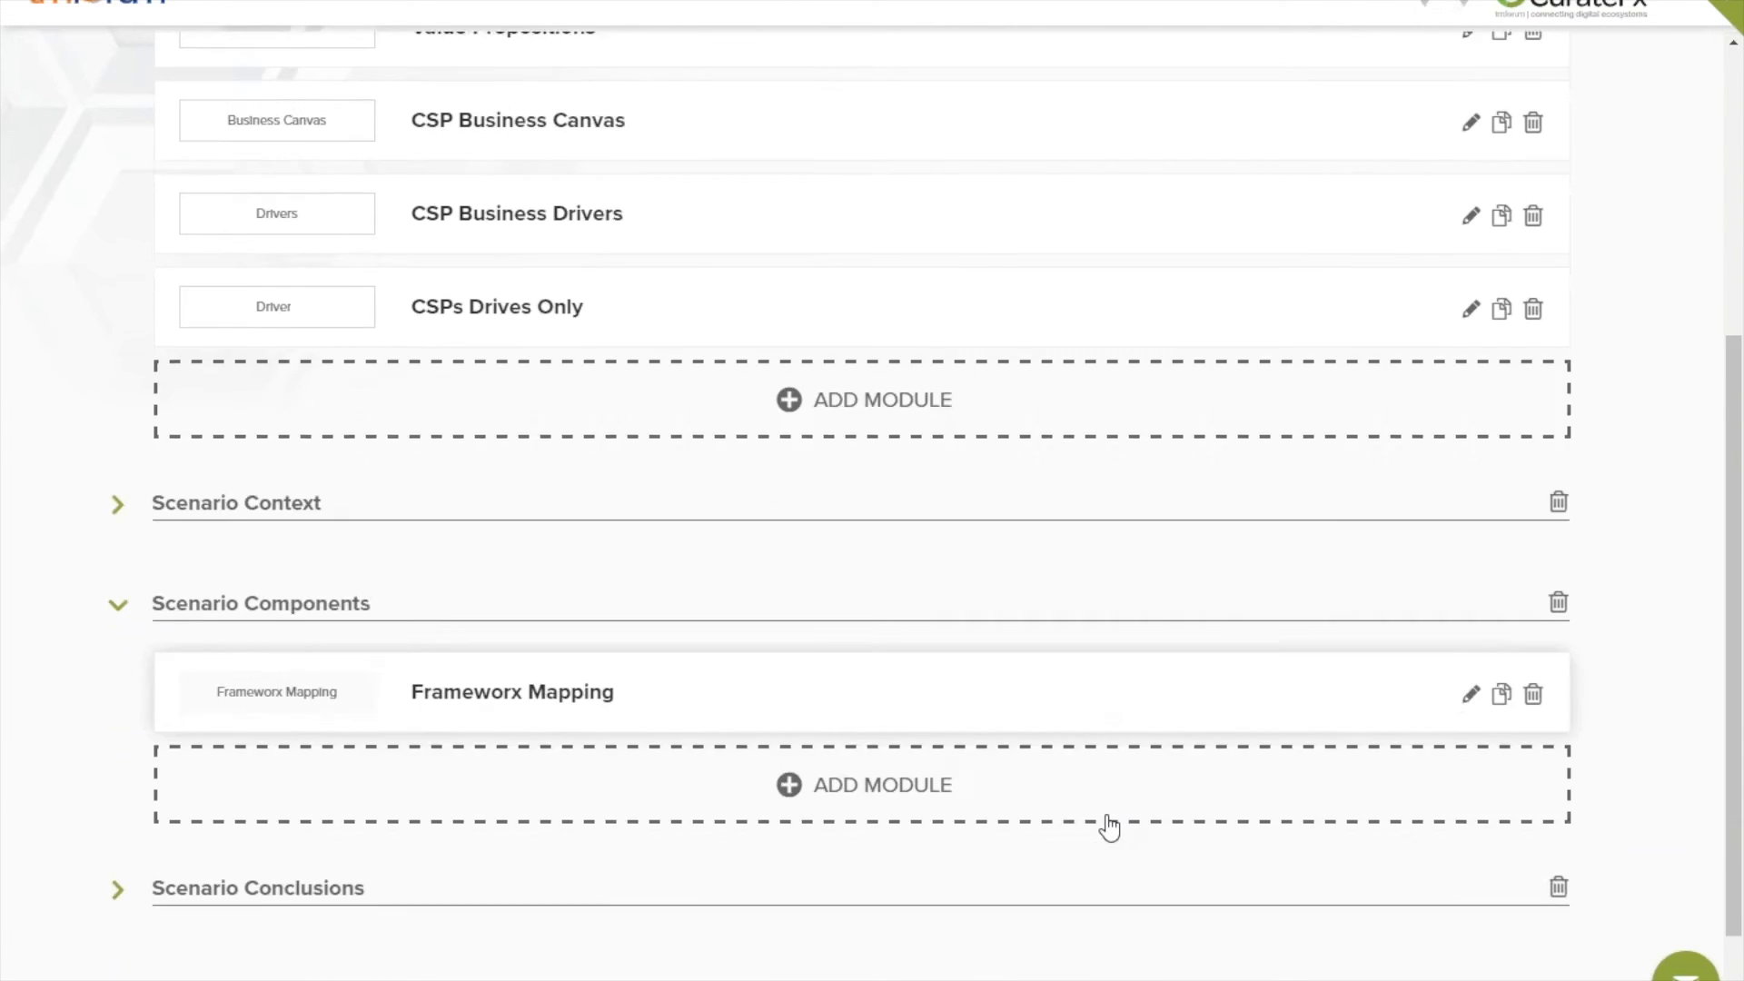
{"action": "scroll", "coordinate": [1107, 816], "scroll_direction": "down", "scroll_amount": 1}
{"action": "left_click", "coordinate": [432, 584]}
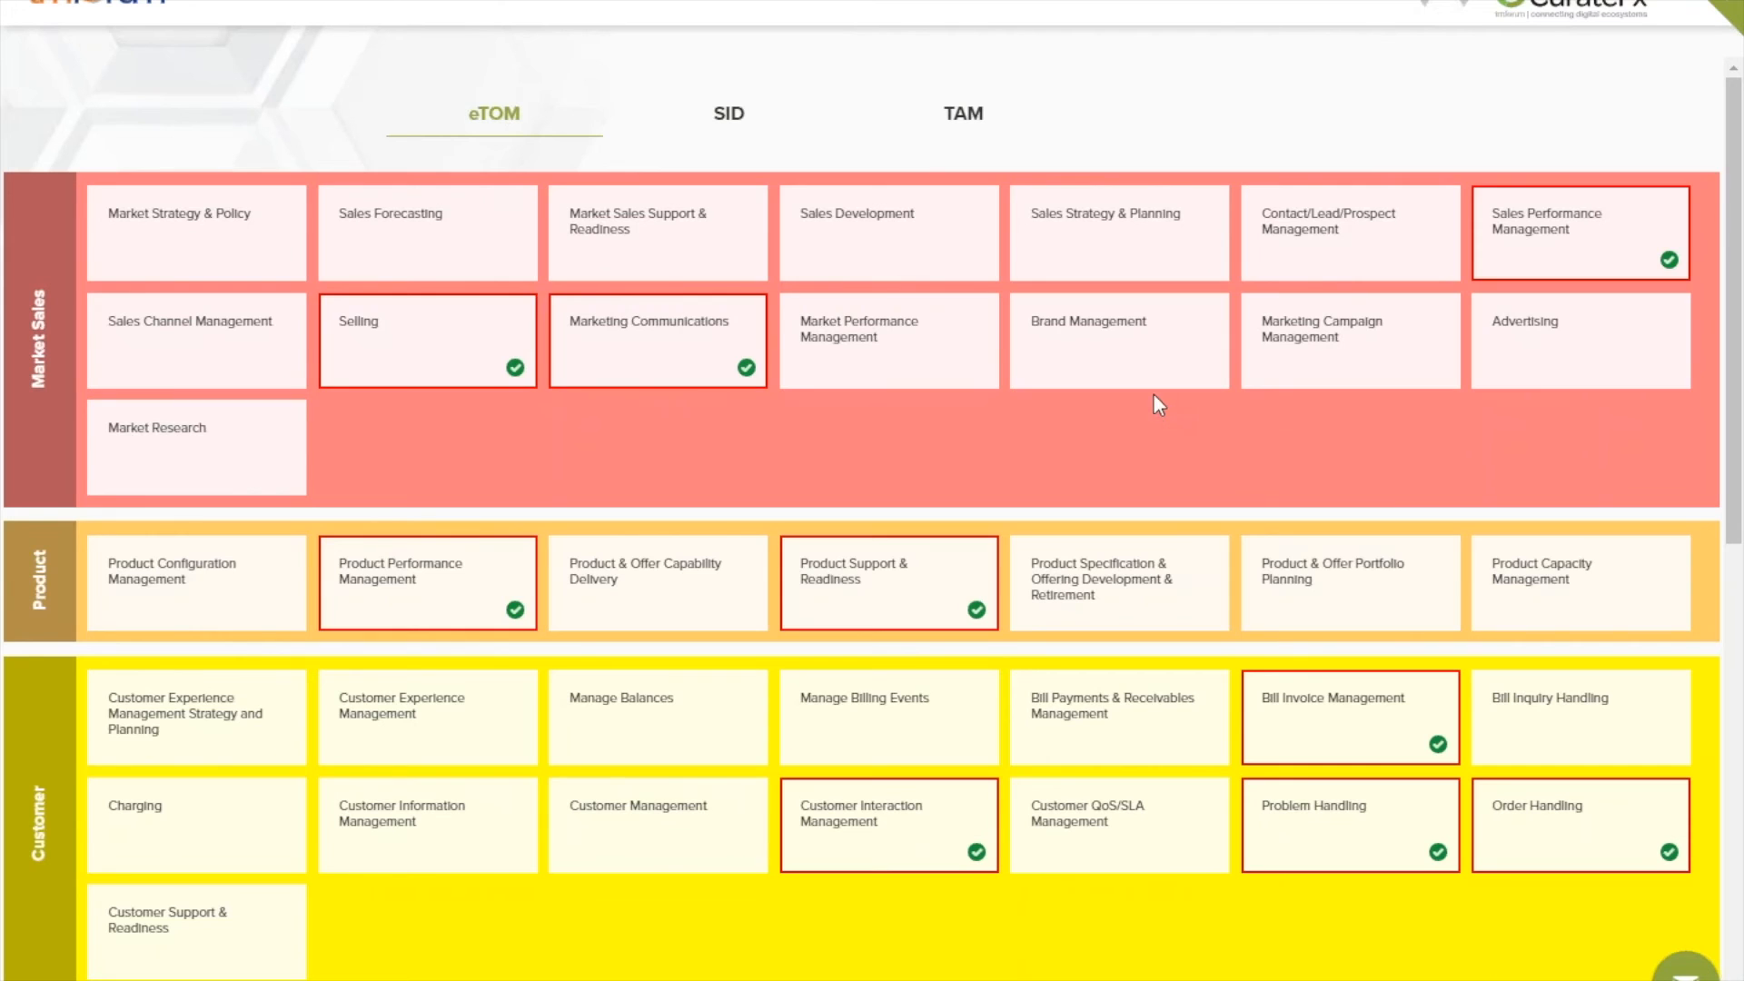
View the SID and TAM maps of the Frameworx Mapping and return to the eTOM map
{"action": "left_click", "coordinate": [731, 114]}
{"action": "left_click", "coordinate": [978, 126]}
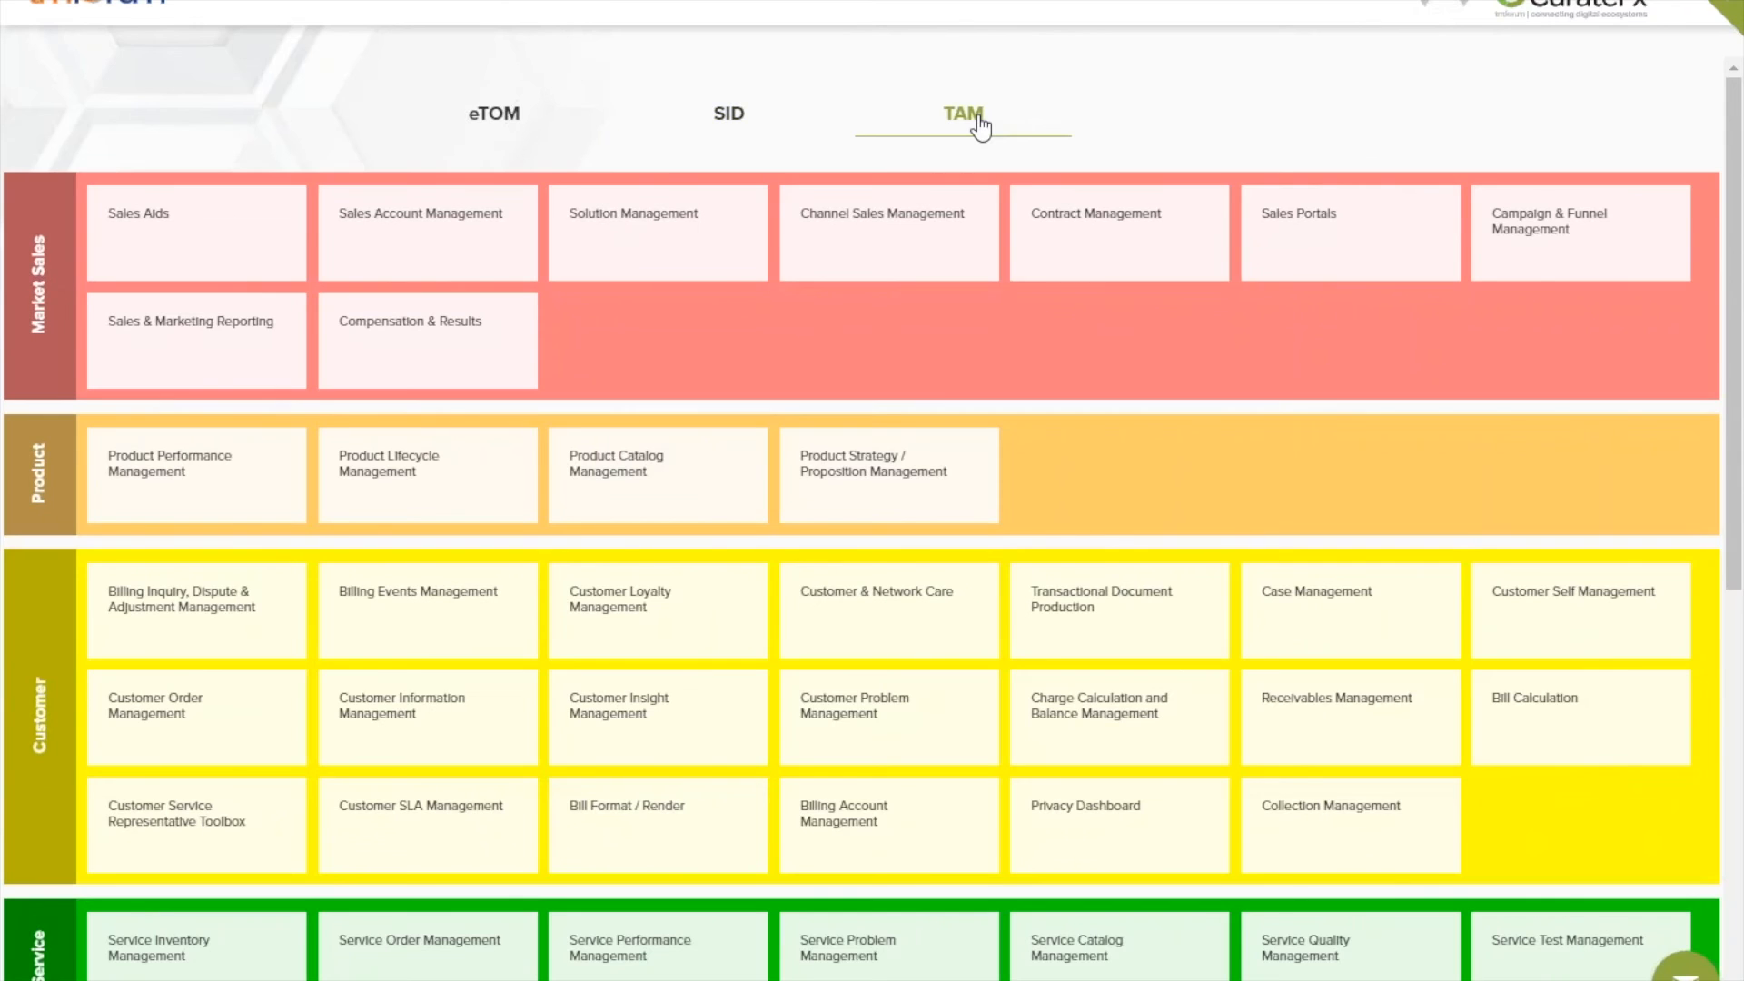
{"action": "left_click", "coordinate": [491, 116]}
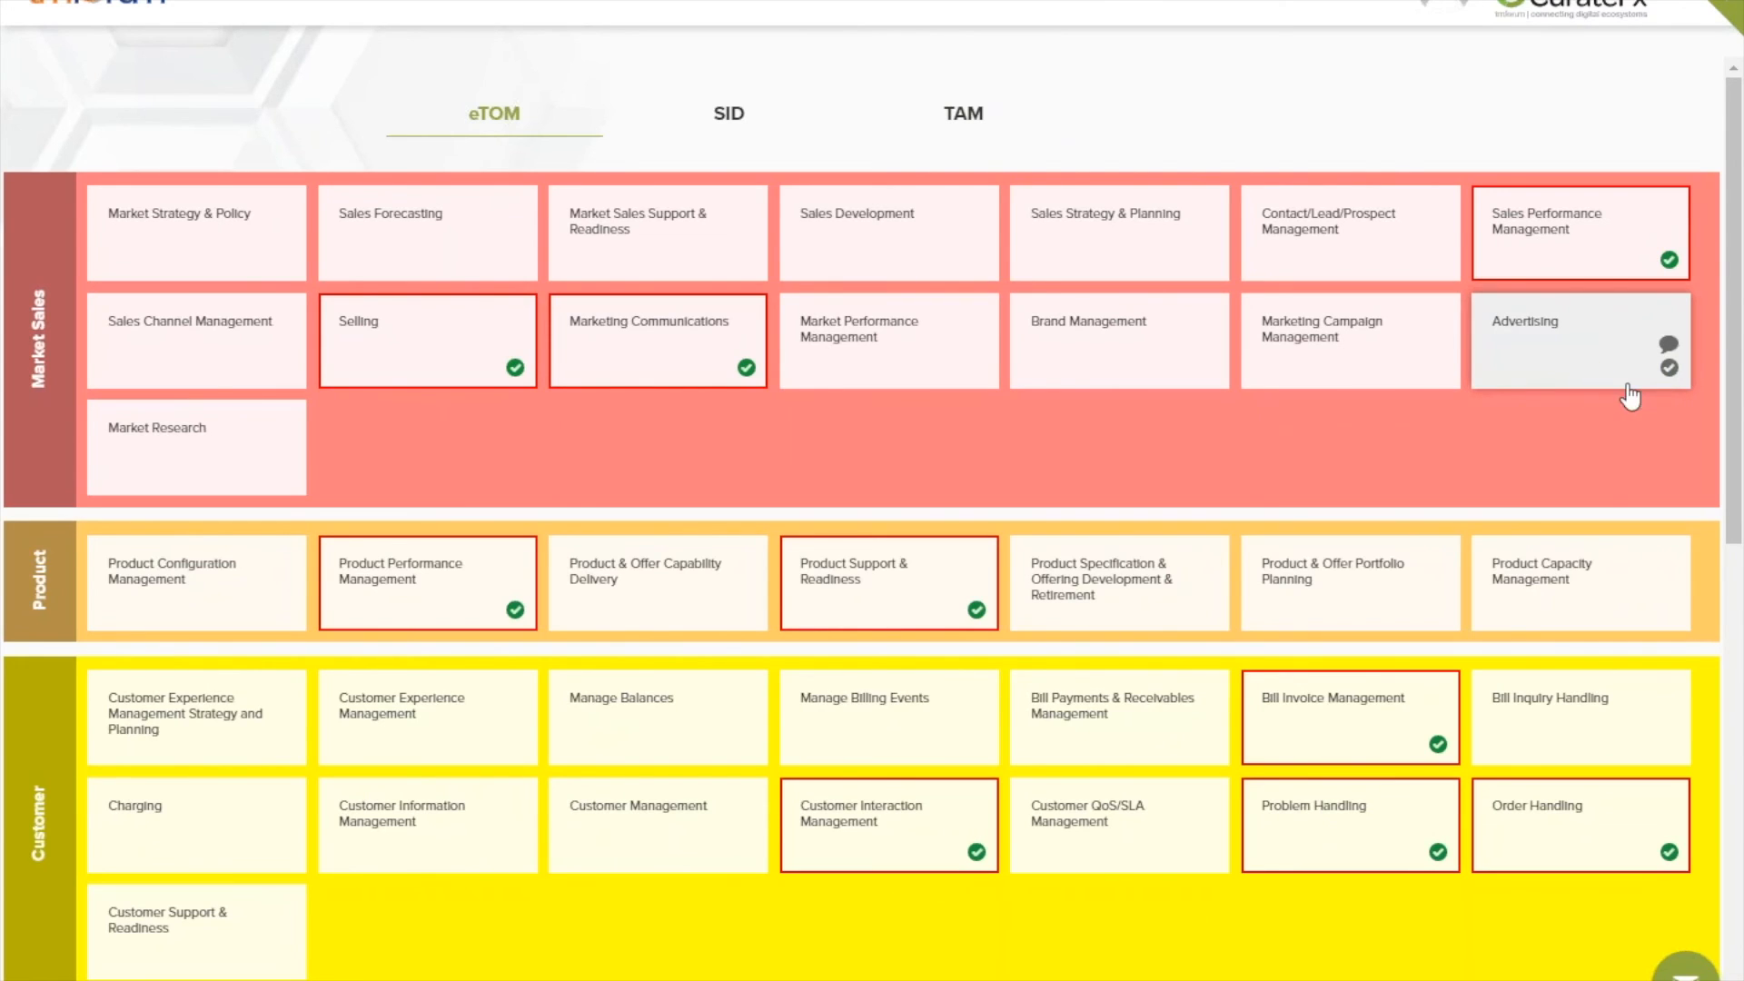
Mark the Advertising process in eTOM's Market Sales domain as relevant, and view and close its element properties
{"action": "left_click", "coordinate": [1670, 368]}
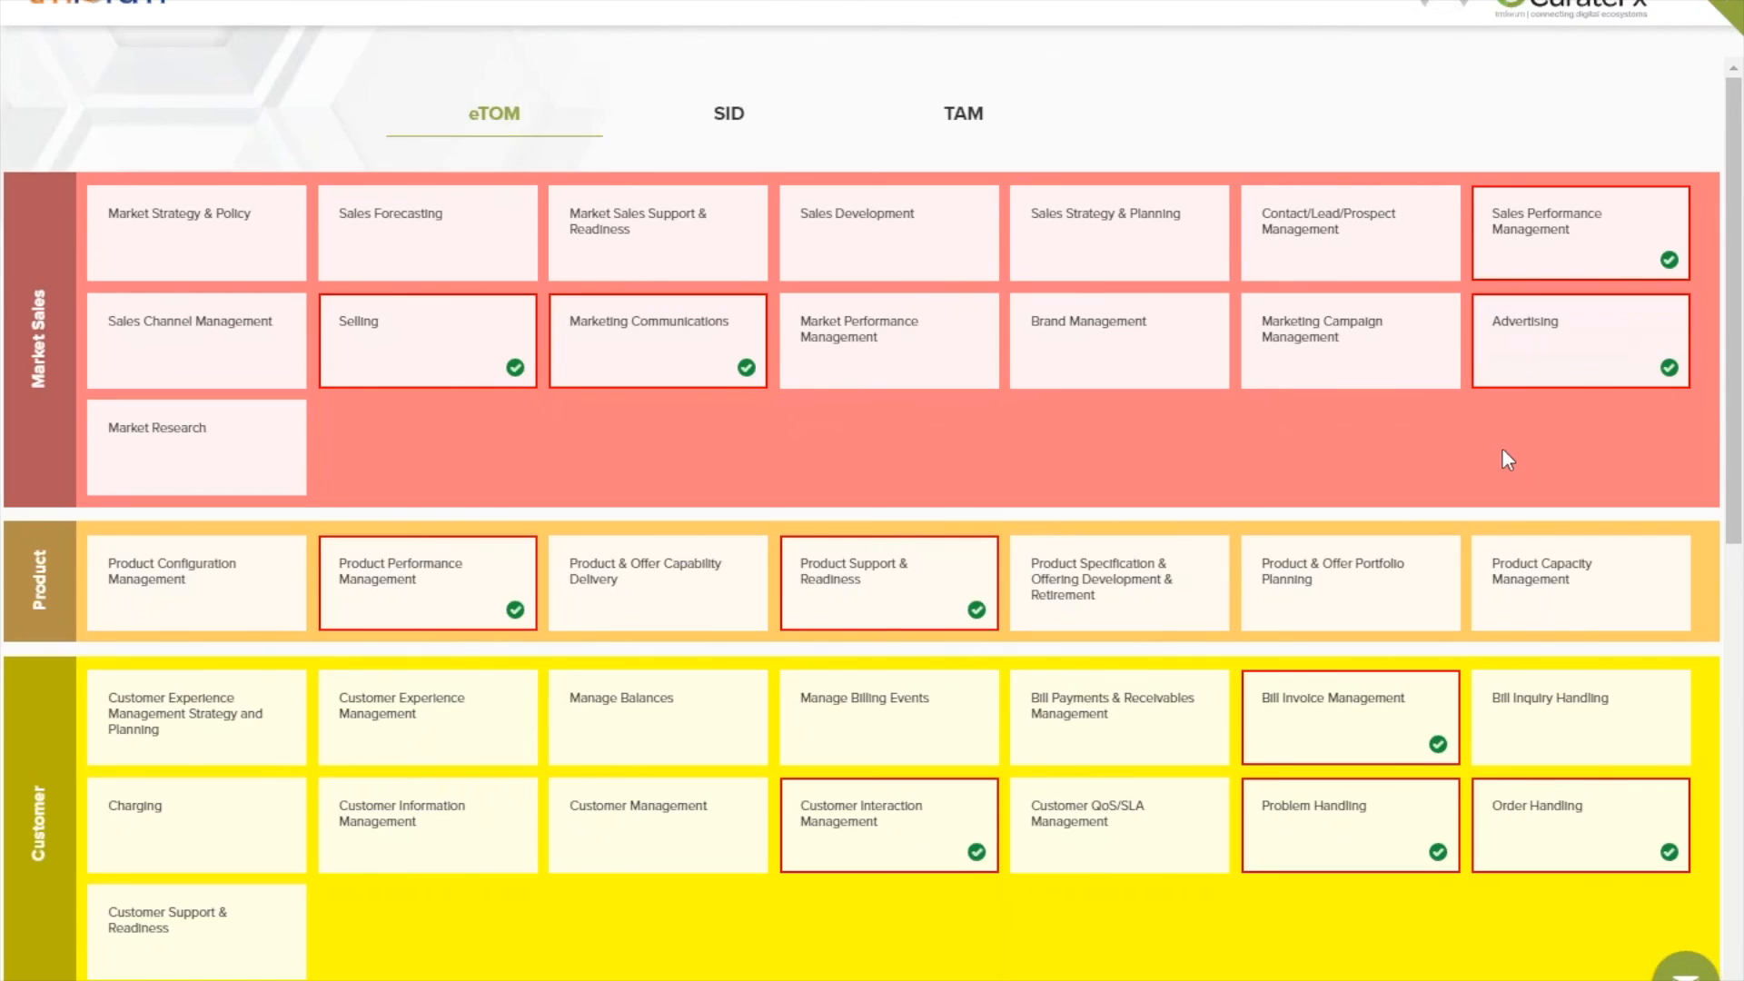
{"action": "left_click", "coordinate": [1669, 344]}
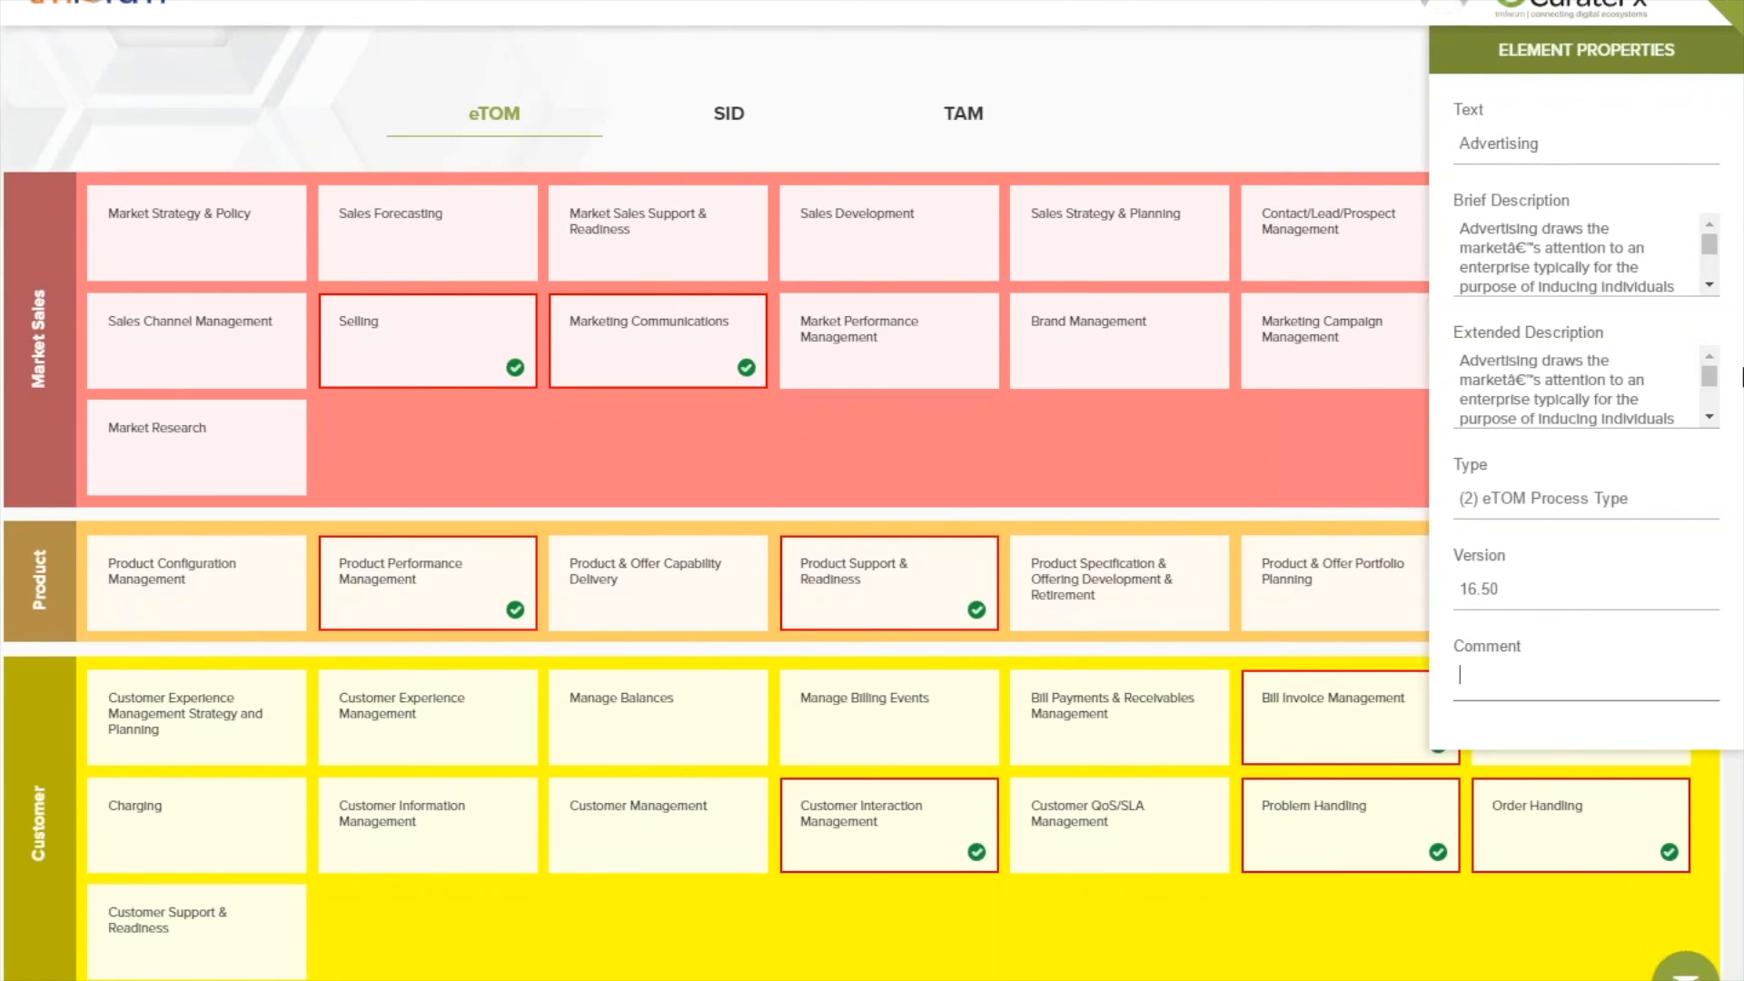
{"action": "left_click", "coordinate": [1735, 331]}
{"action": "left_click", "coordinate": [1193, 80]}
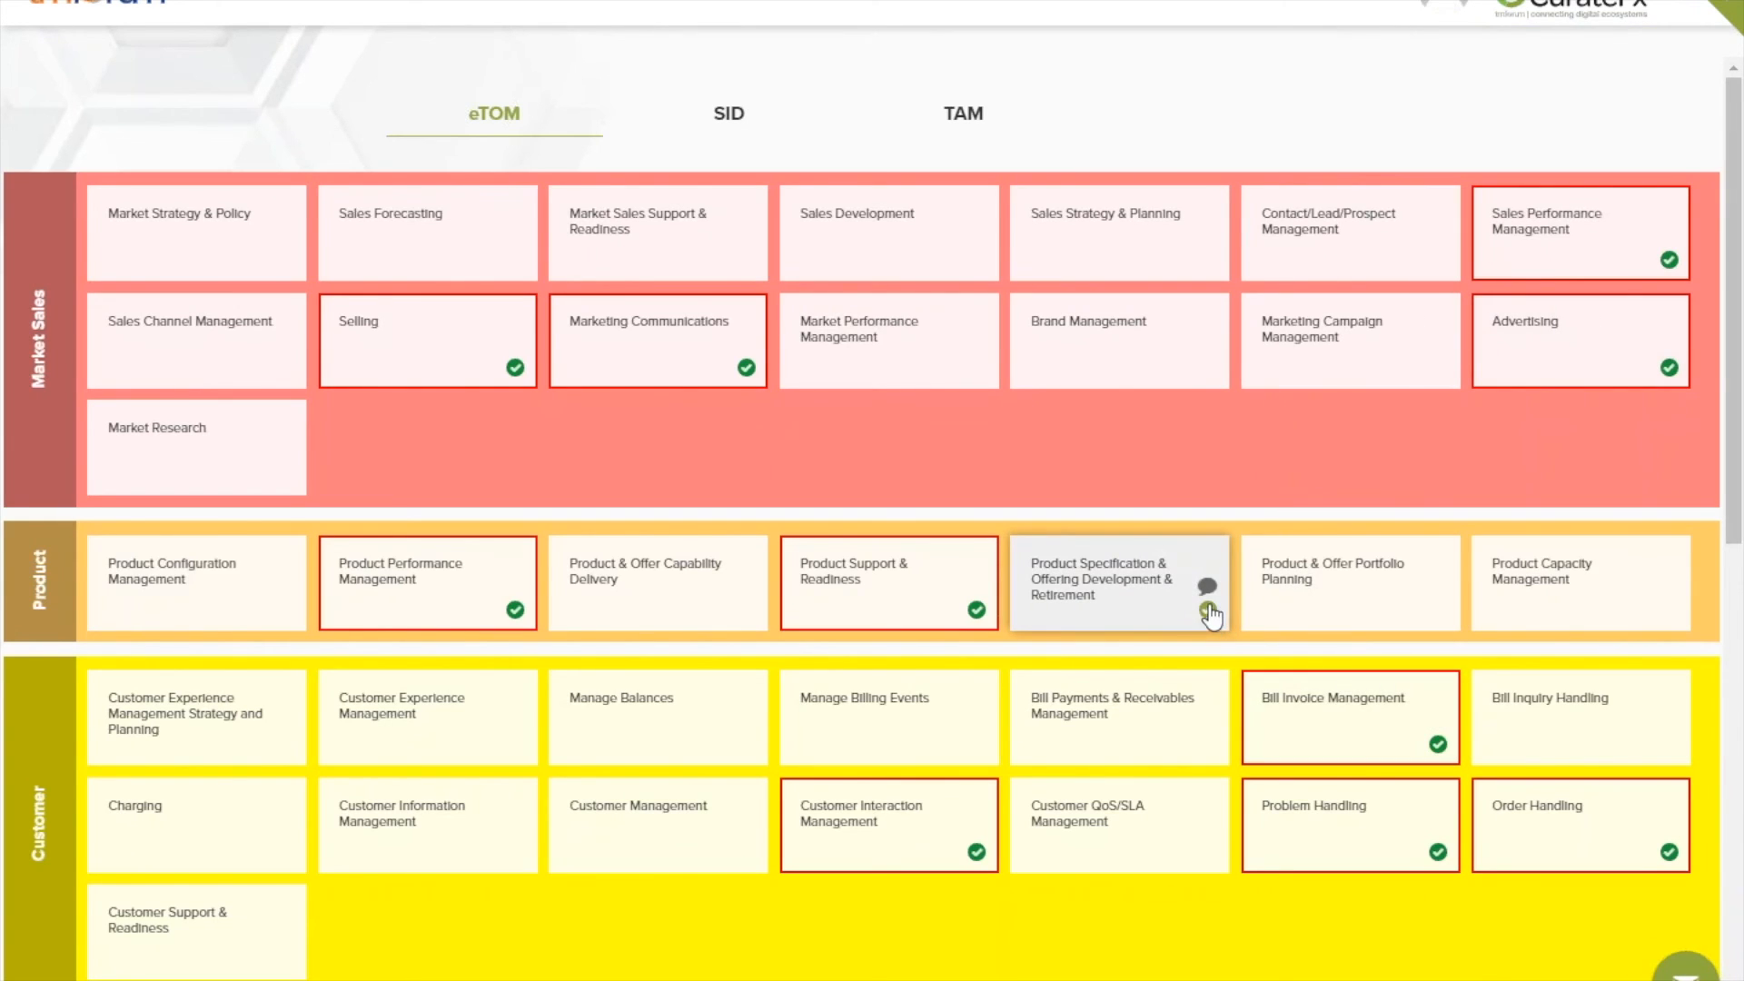
View the properties of the Product Specification & Offering Development & Retirement process and review the remaining eTOM domains
{"action": "left_click", "coordinate": [1207, 589]}
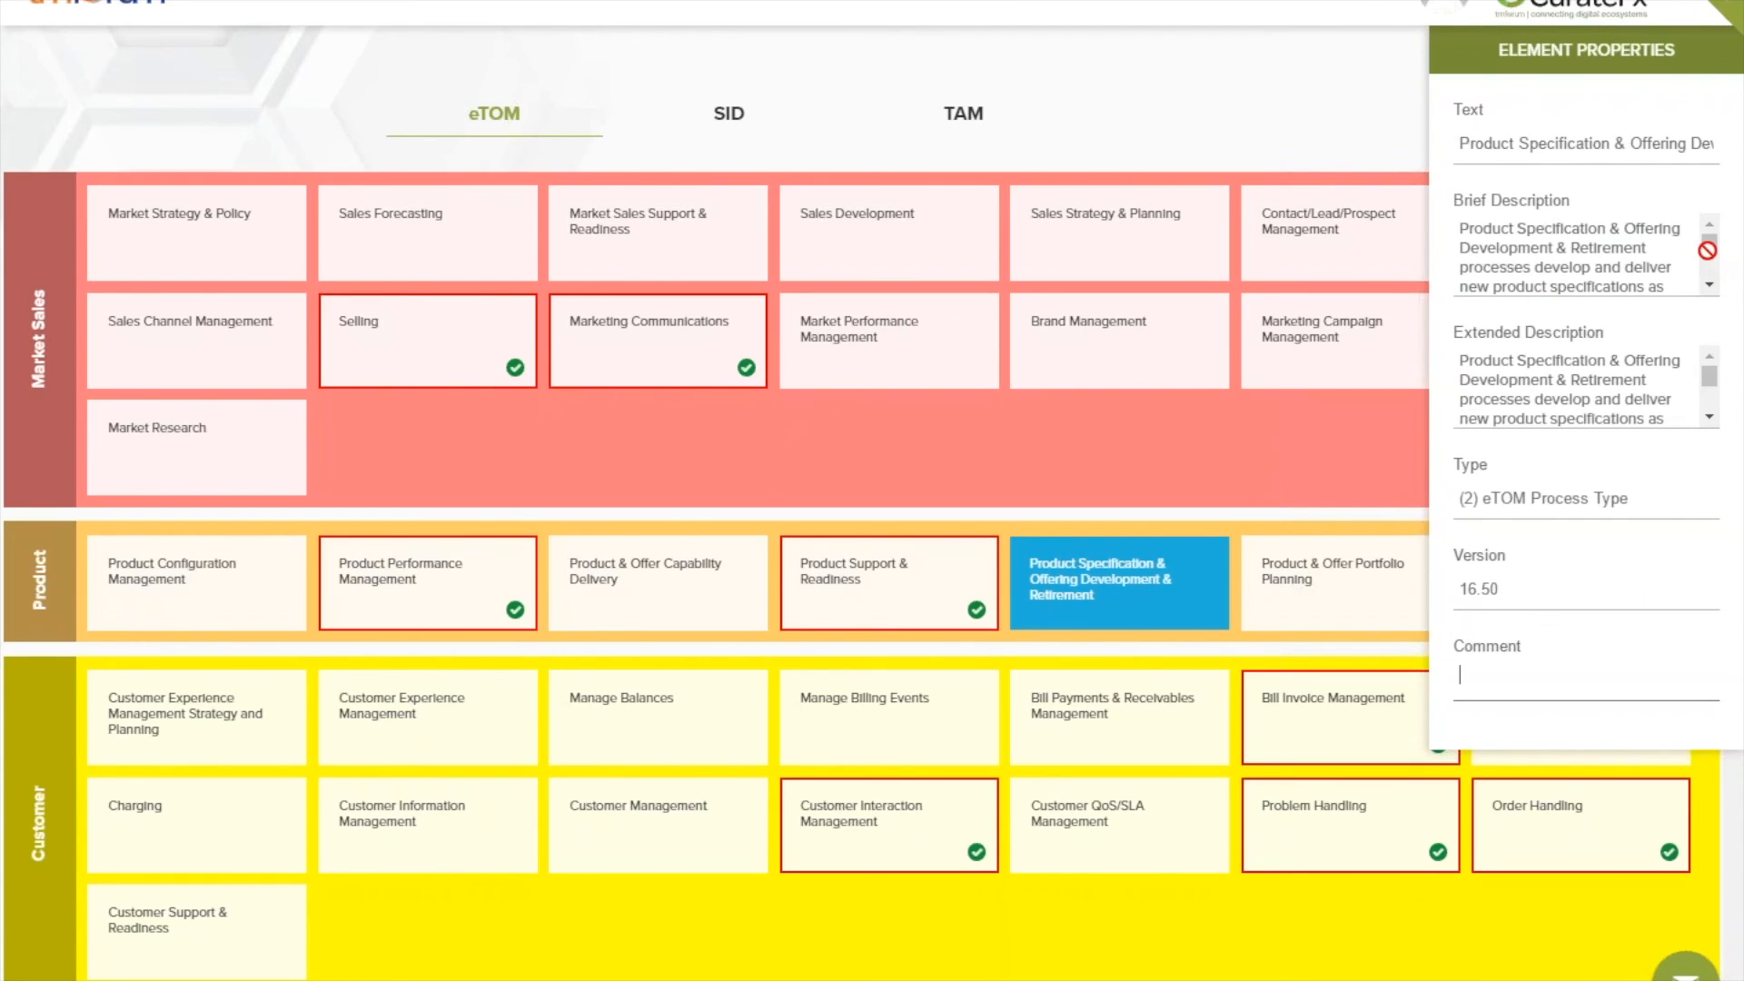
{"action": "left_click", "coordinate": [1164, 96]}
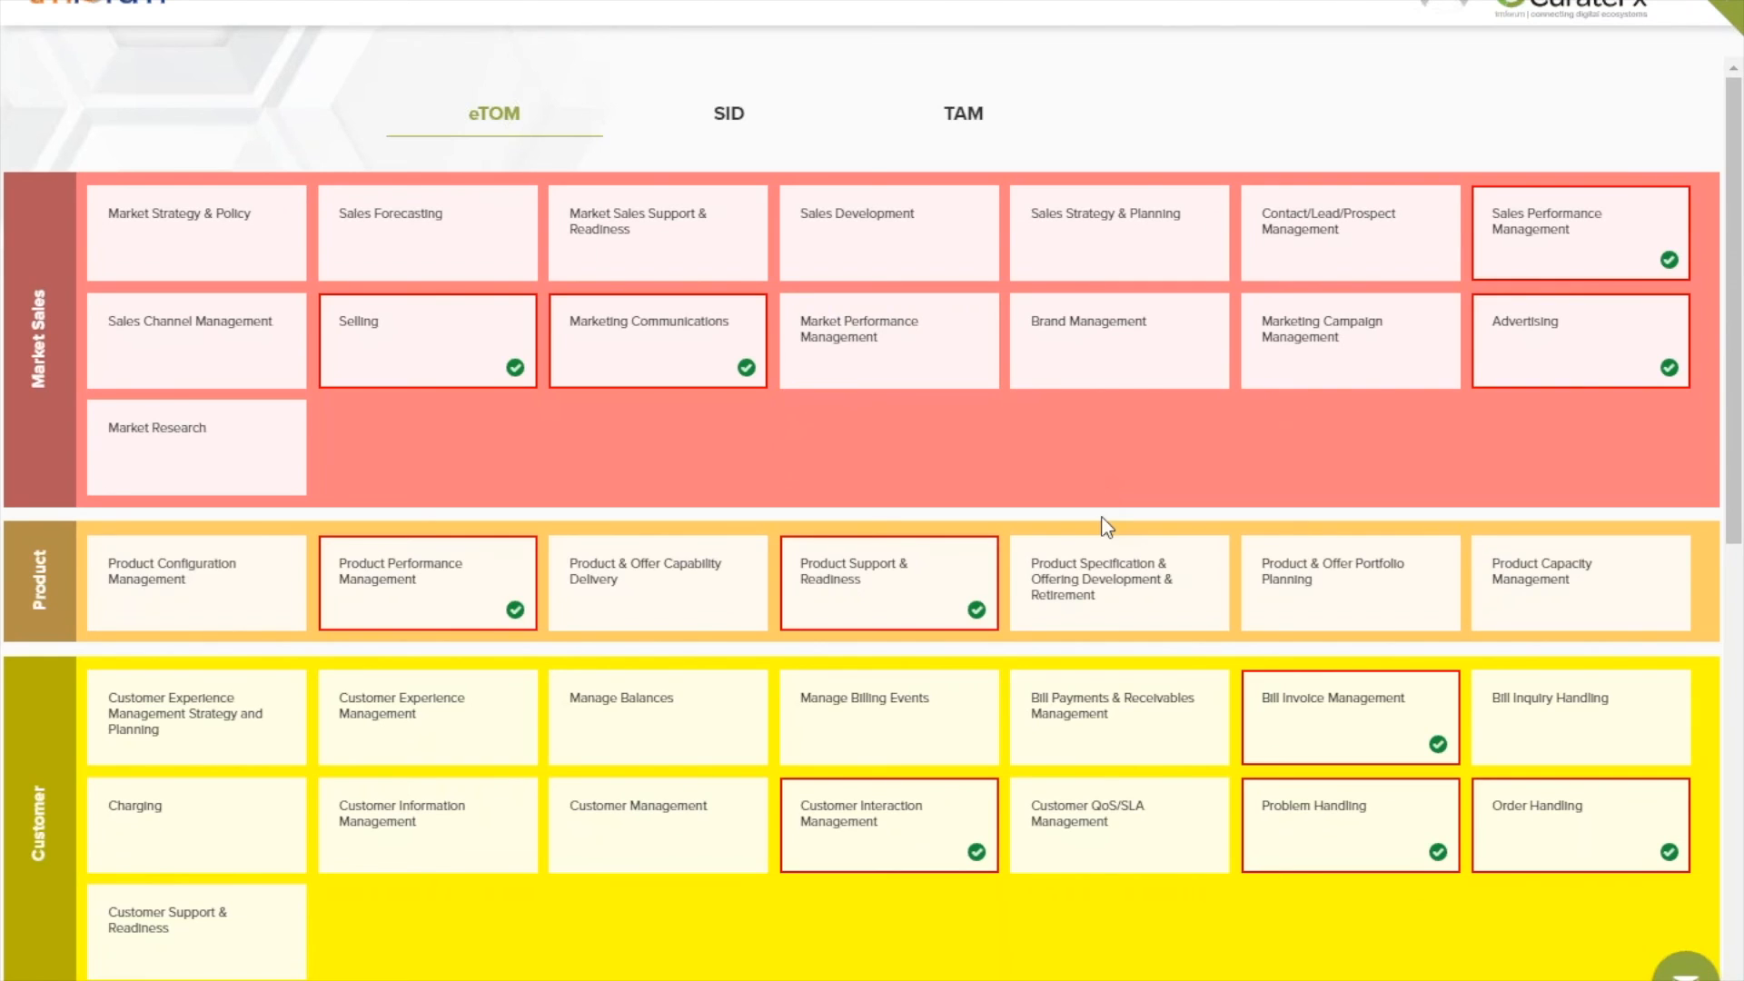
{"action": "scroll", "coordinate": [1103, 783], "scroll_direction": "down", "scroll_amount": 1}
{"action": "scroll", "coordinate": [1103, 791], "scroll_direction": "down", "scroll_amount": 8}
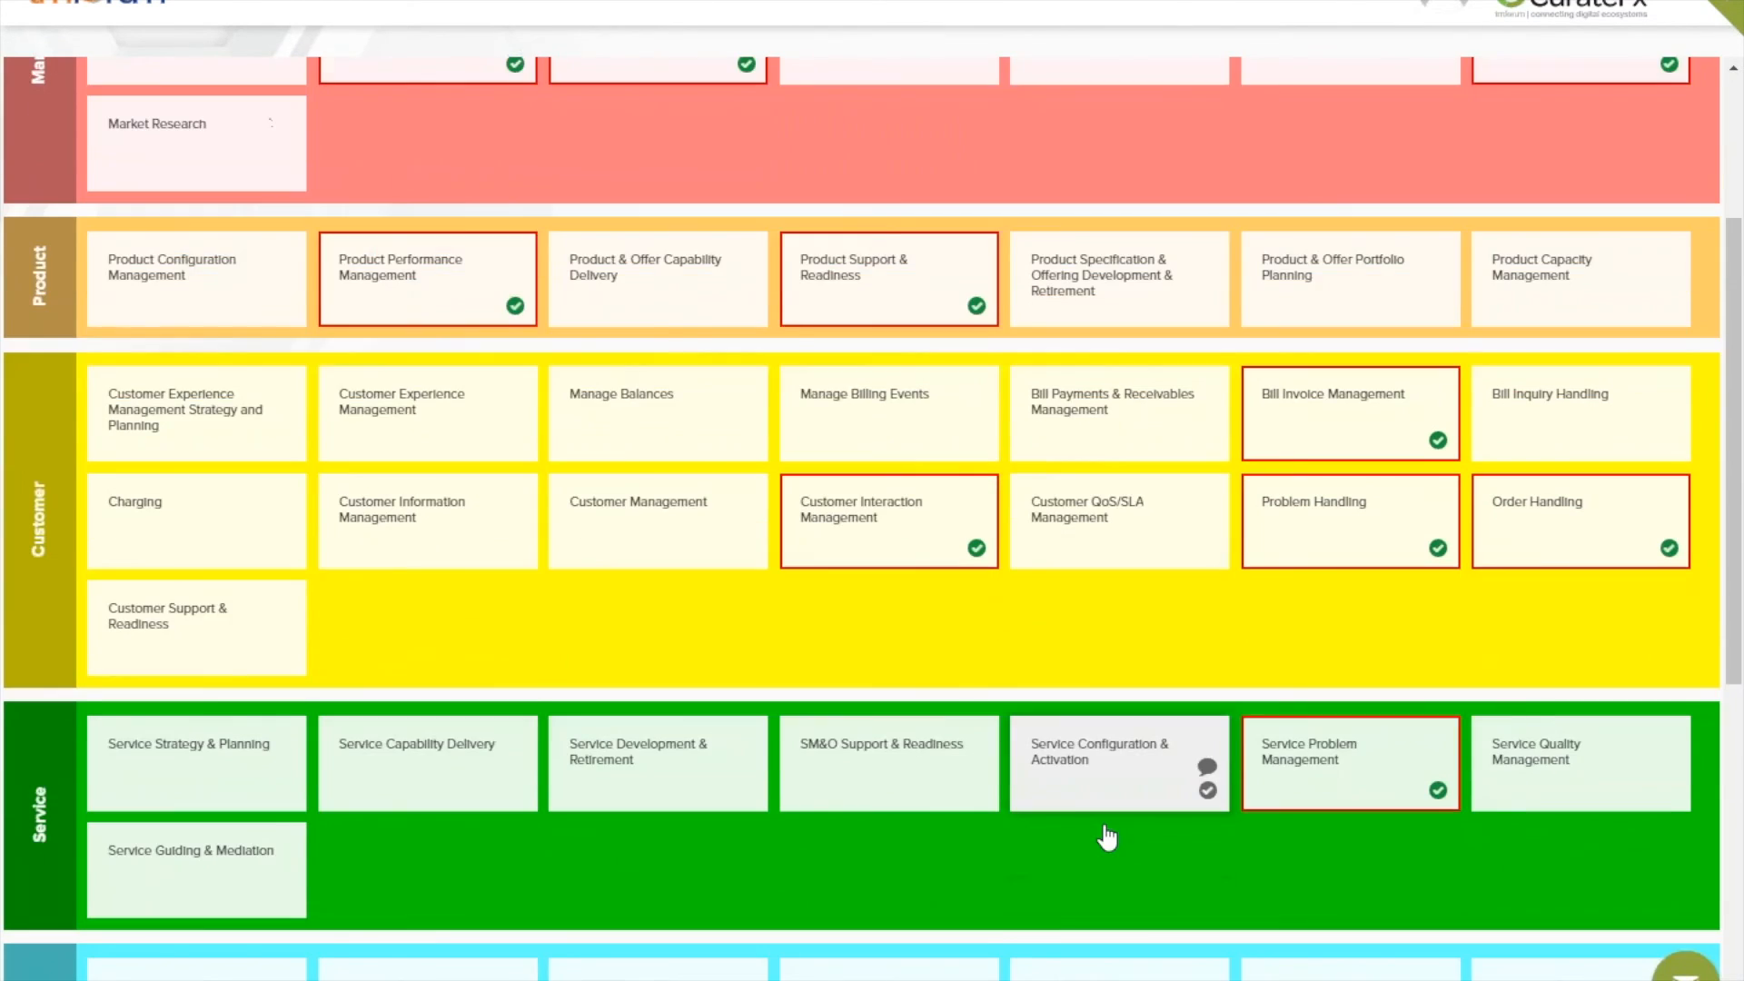
{"action": "scroll", "coordinate": [1103, 830], "scroll_direction": "up", "scroll_amount": 8}
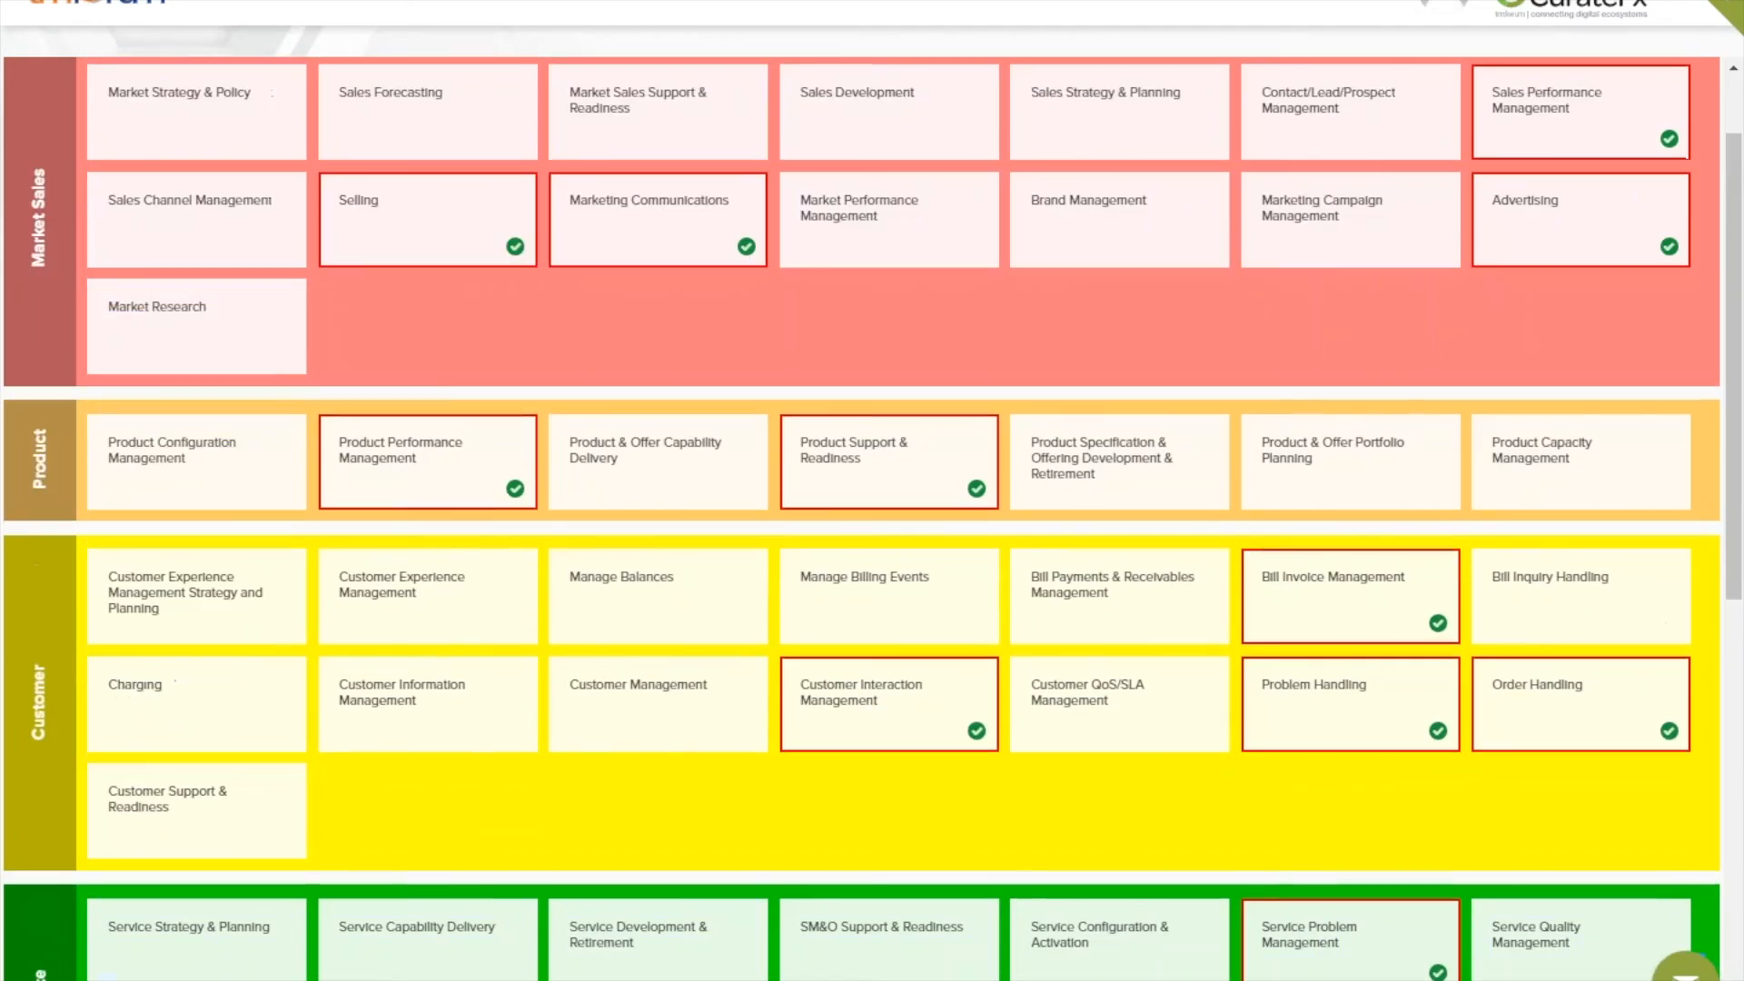
Review the elements marked in the SID map across its domains
{"action": "left_click", "coordinate": [738, 123]}
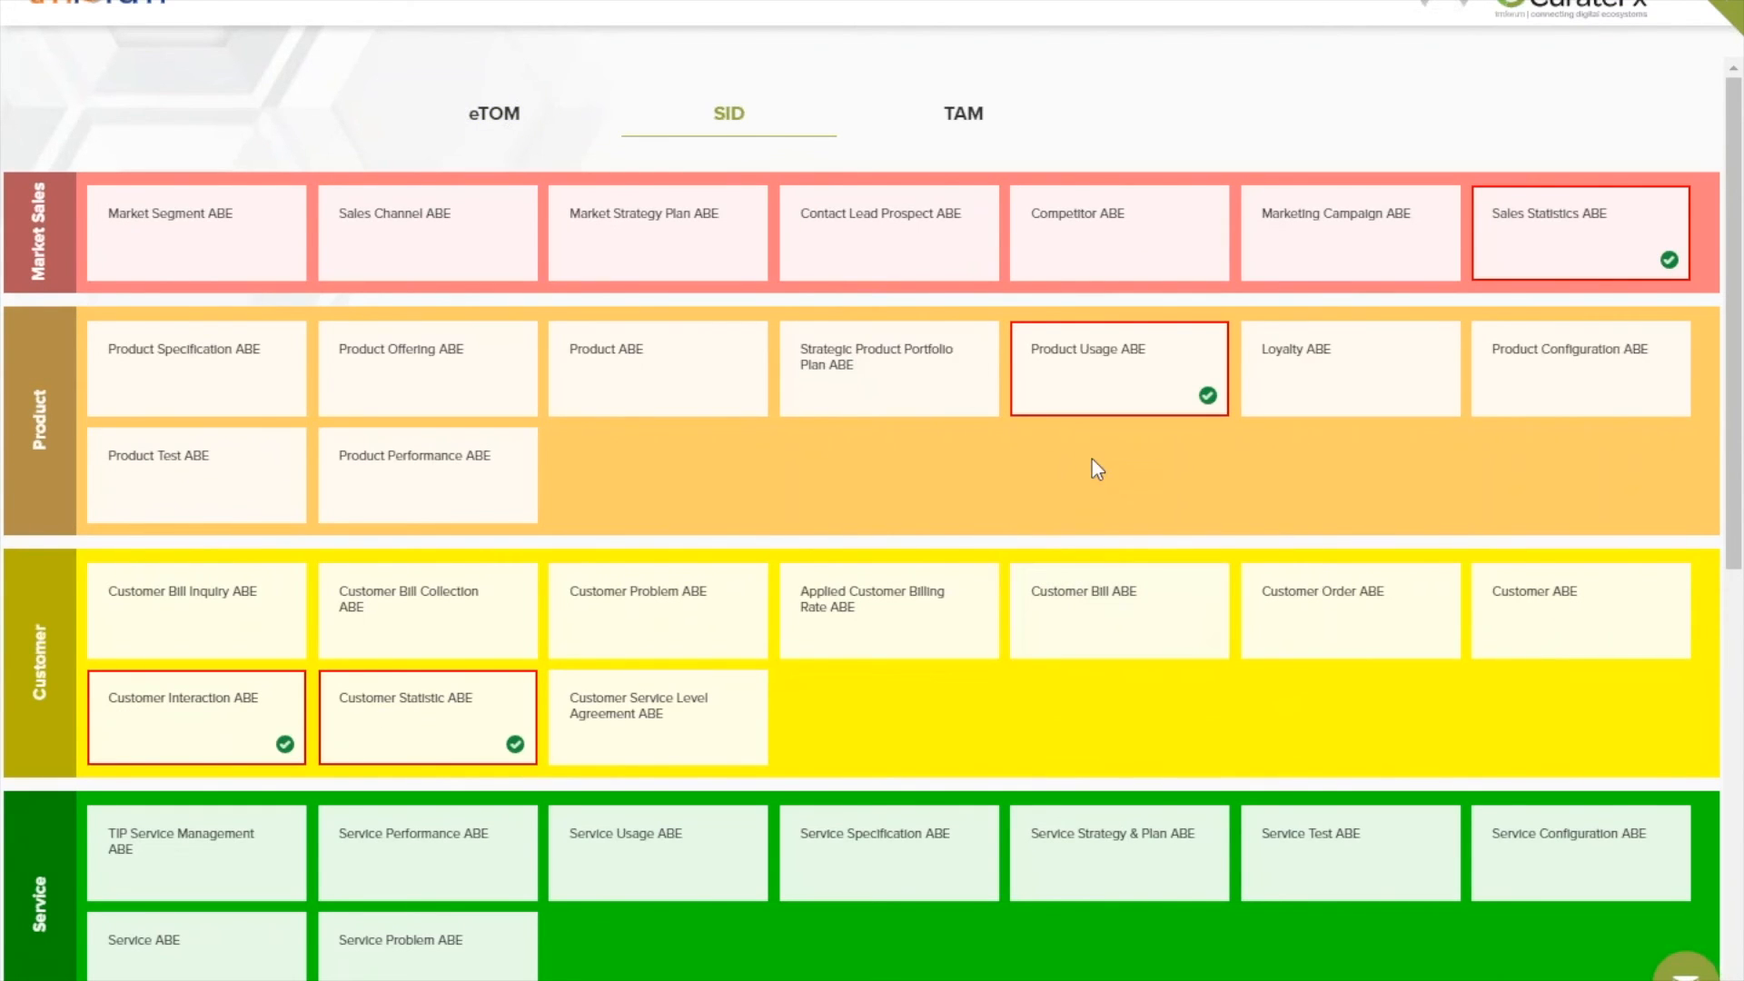
{"action": "scroll", "coordinate": [1358, 732], "scroll_direction": "down", "scroll_amount": 5}
{"action": "scroll", "coordinate": [1358, 731], "scroll_direction": "up", "scroll_amount": 5}
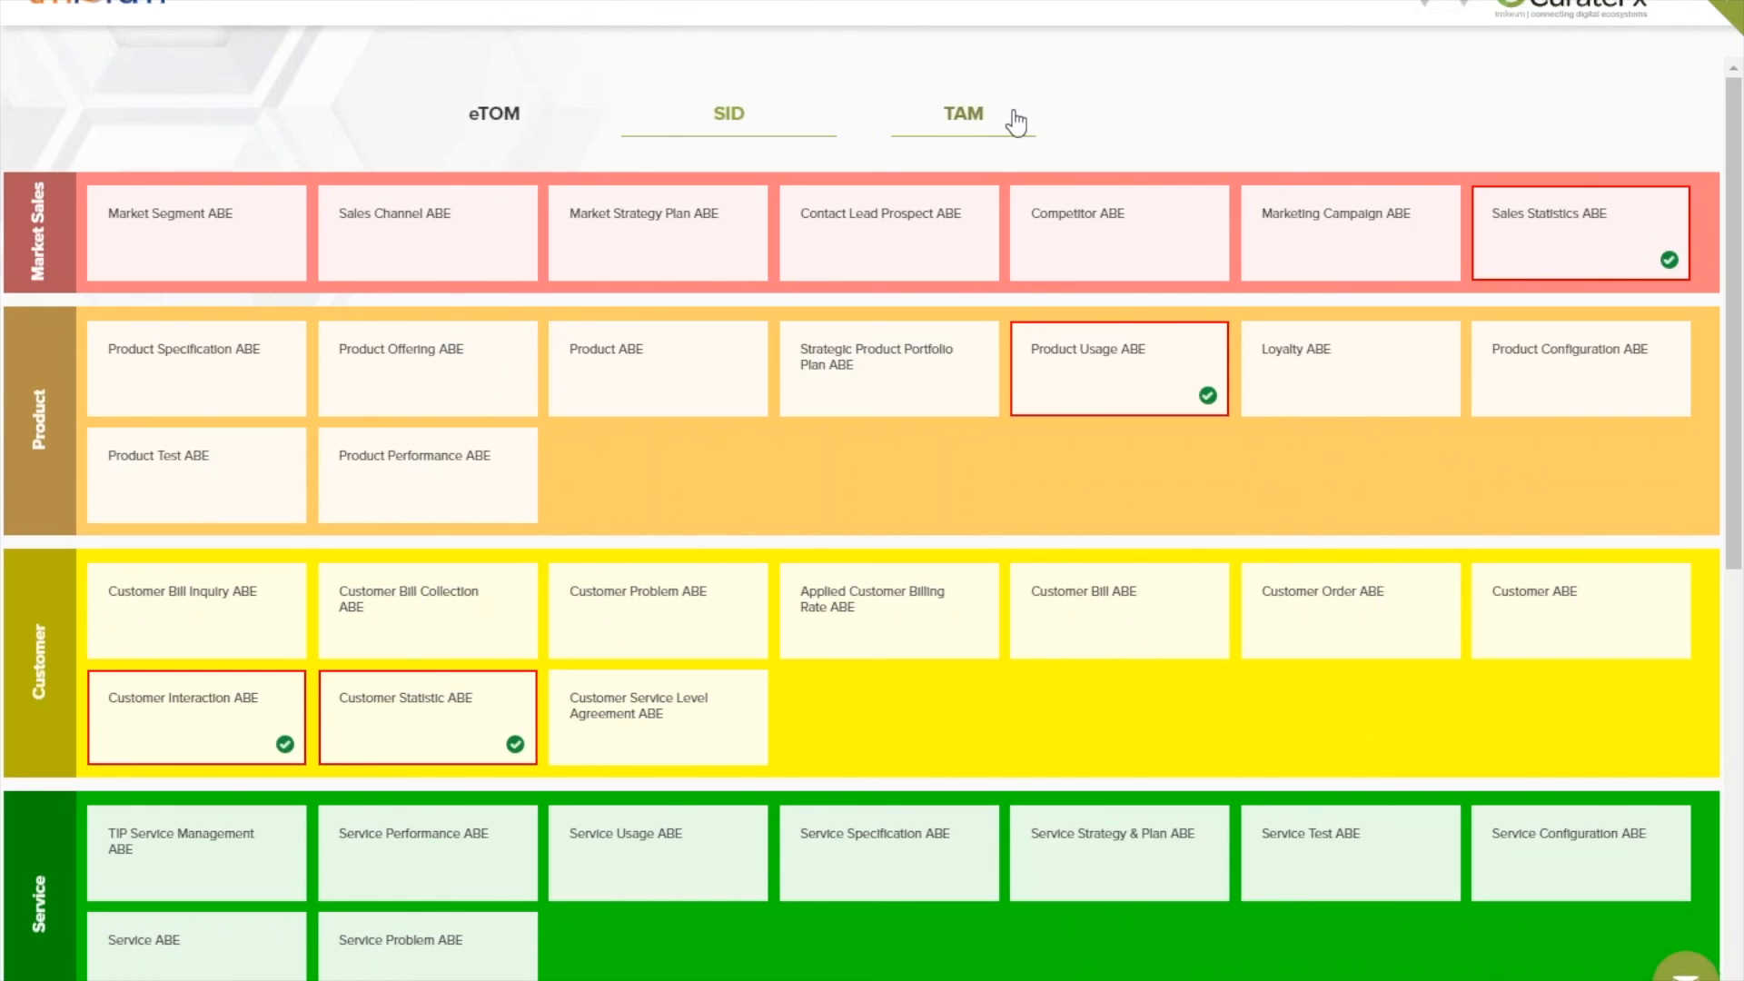
Mark Product Catalog Management and Customer Loyalty Management as relevant in the TAM map
{"action": "left_click", "coordinate": [975, 118]}
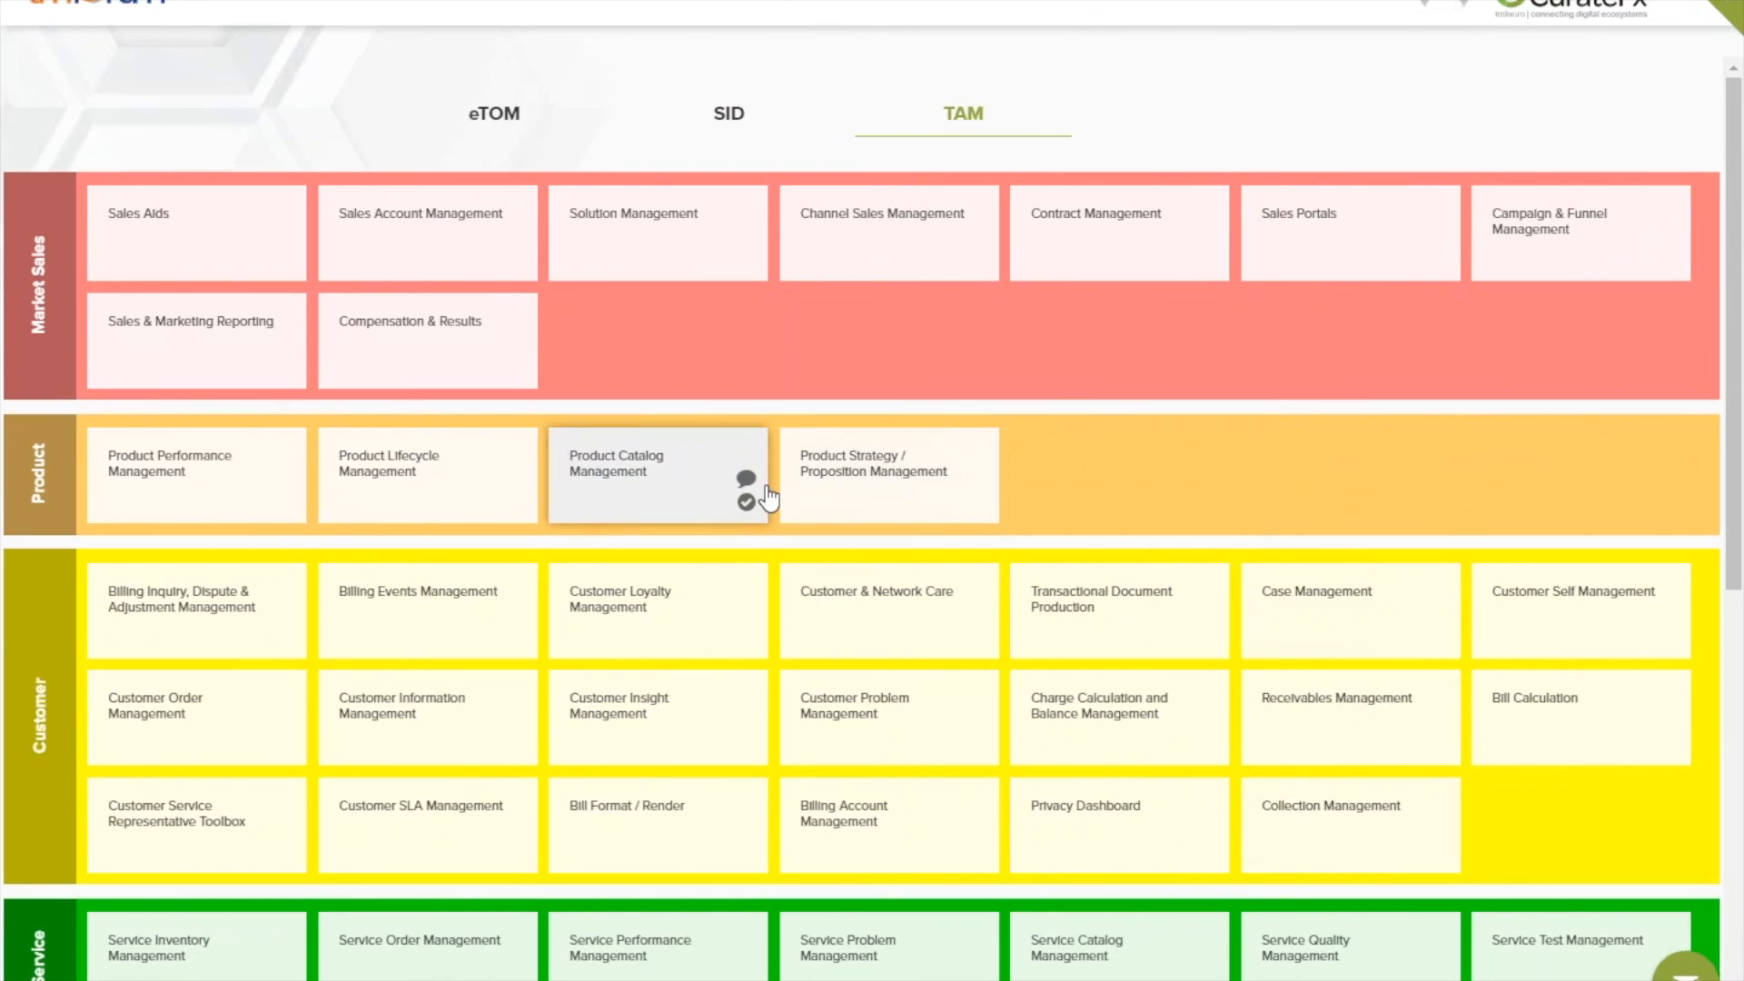
{"action": "left_click", "coordinate": [747, 505]}
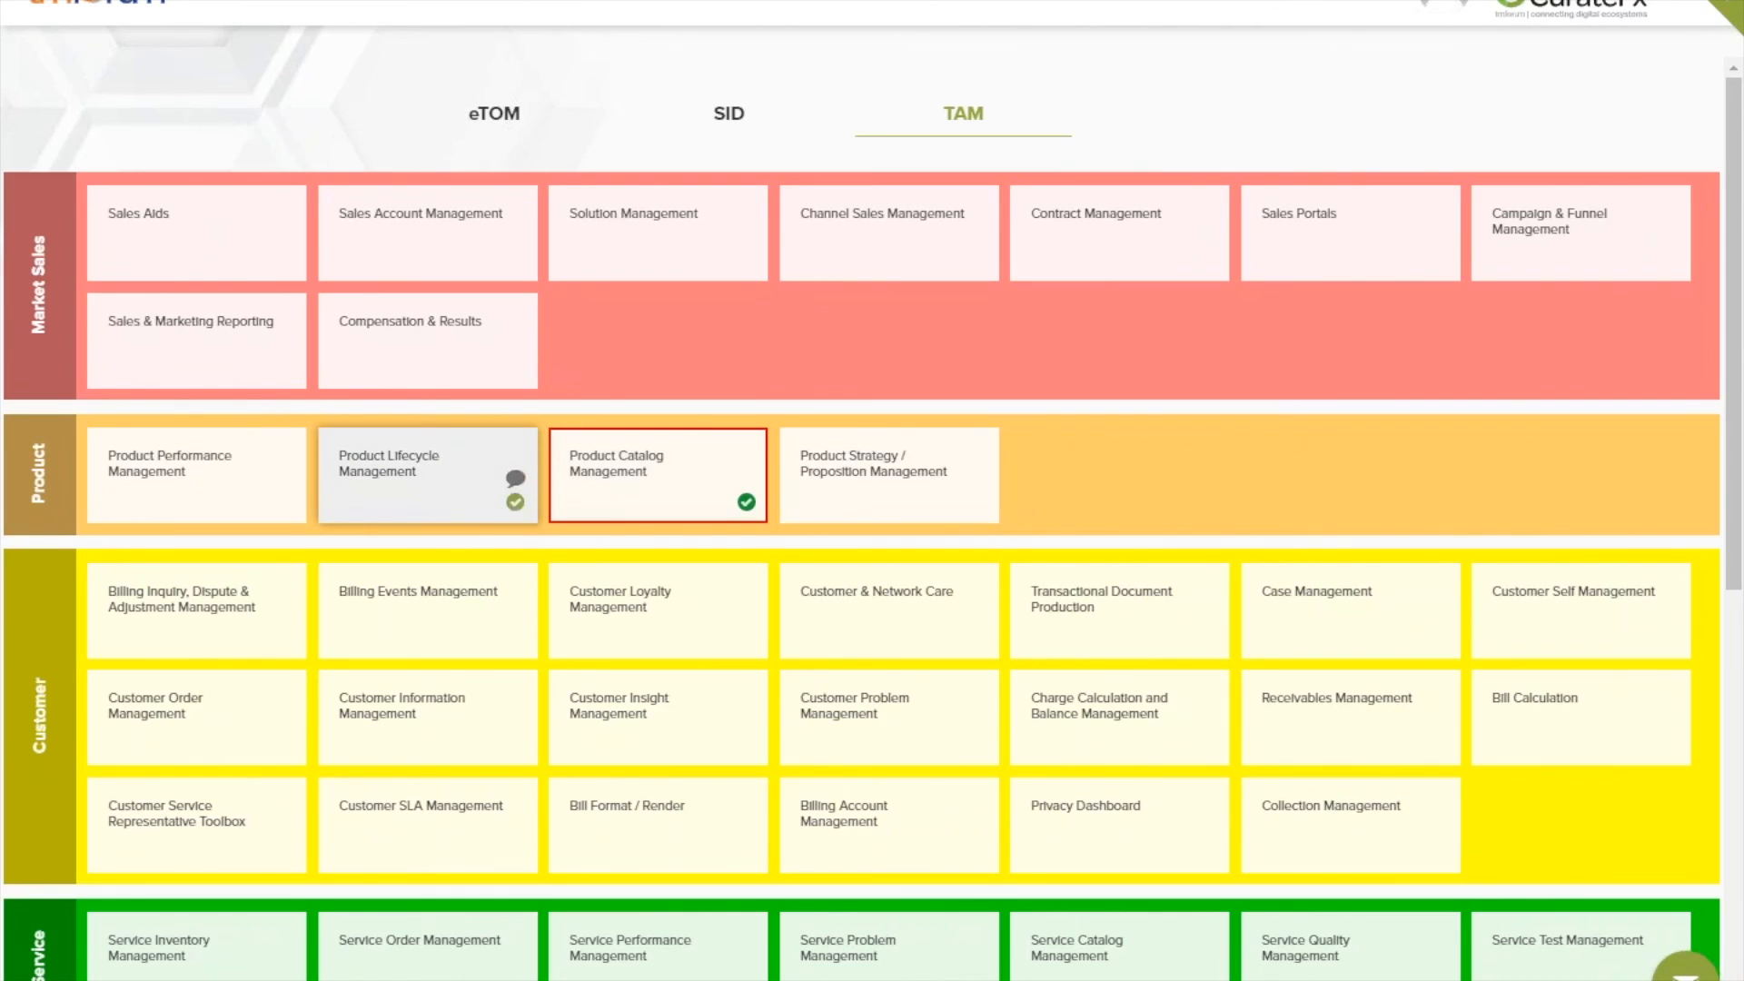
{"action": "left_click", "coordinate": [747, 640]}
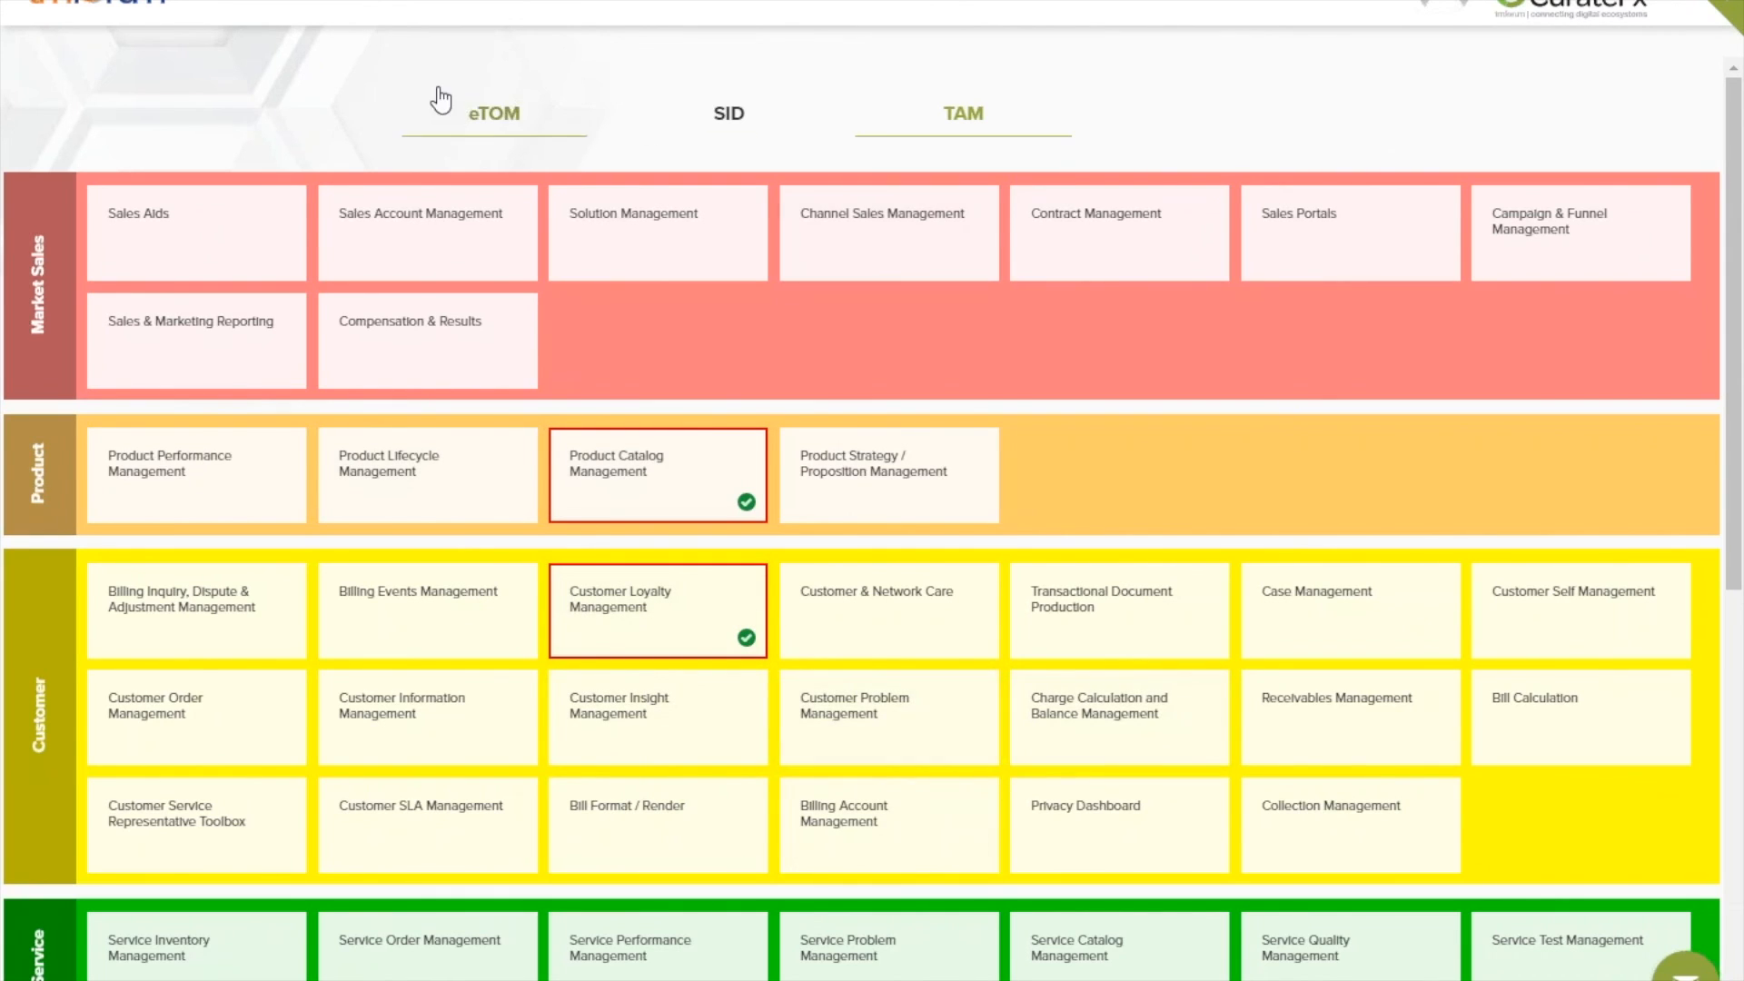
Compare the marked elements across the eTOM, SID and TAM maps
{"action": "left_click", "coordinate": [495, 114]}
{"action": "left_click", "coordinate": [729, 115]}
{"action": "left_click", "coordinate": [961, 118]}
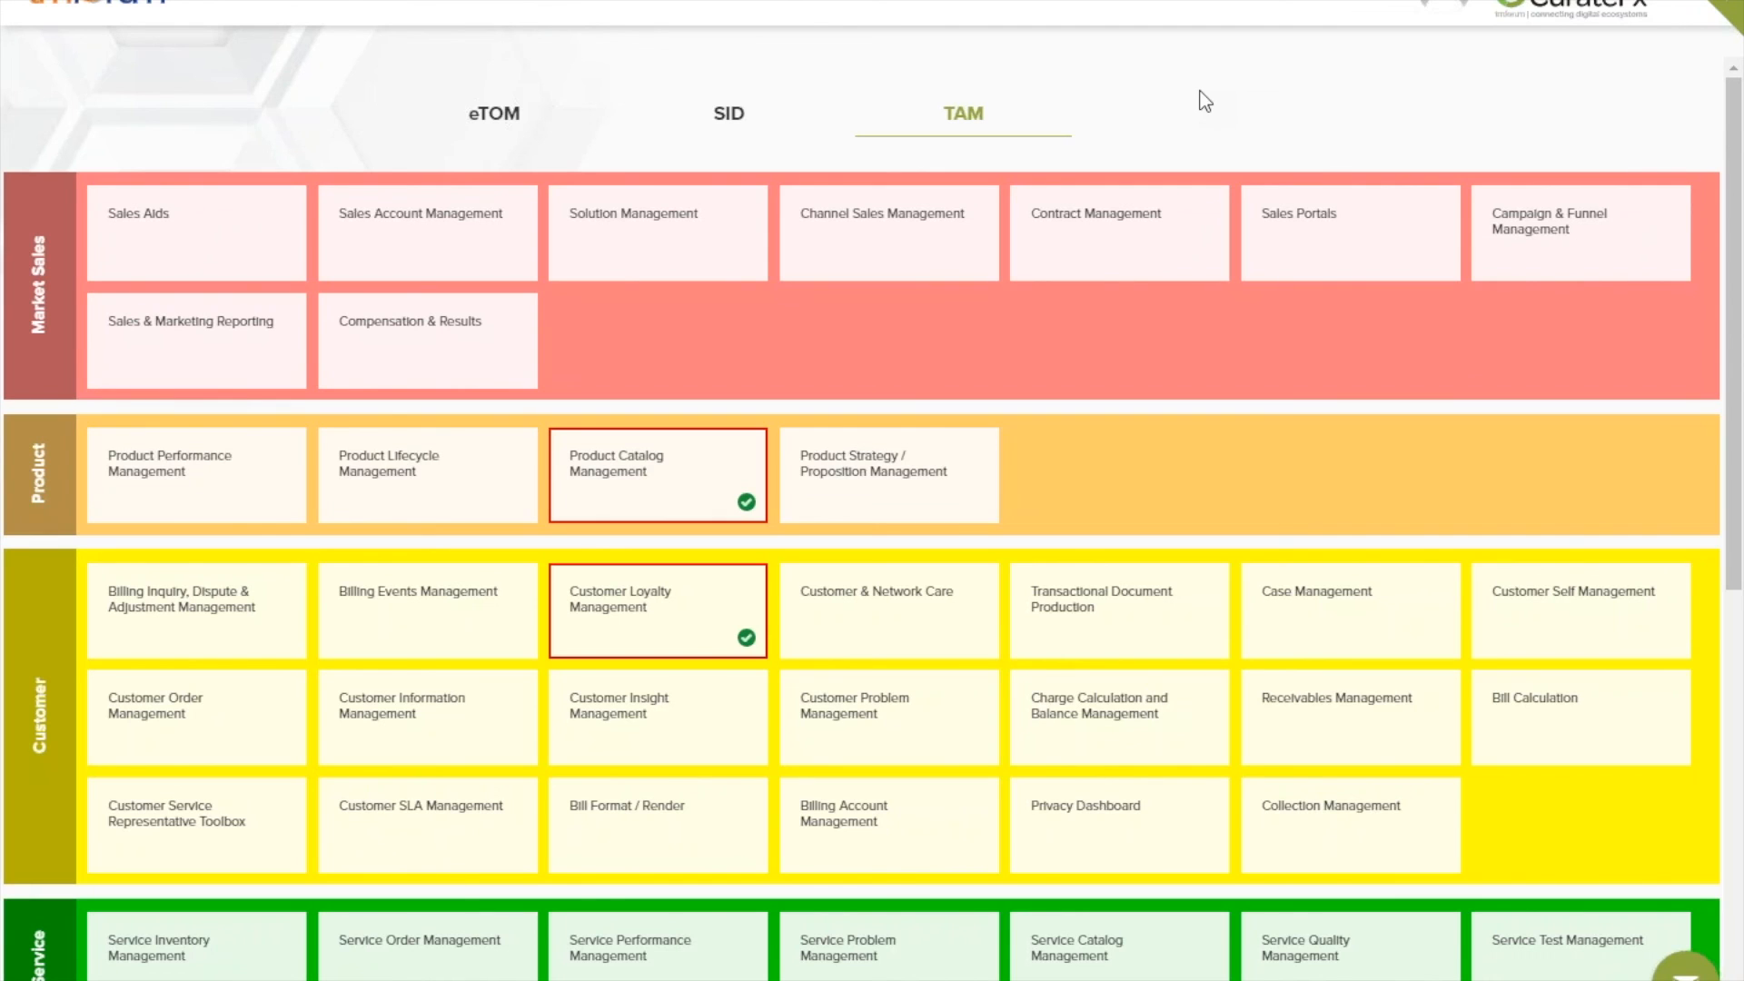
Add the comment "Relevant for my company because..." to the Selling process in the eTOM map and return to the module list
{"action": "left_click", "coordinate": [500, 123]}
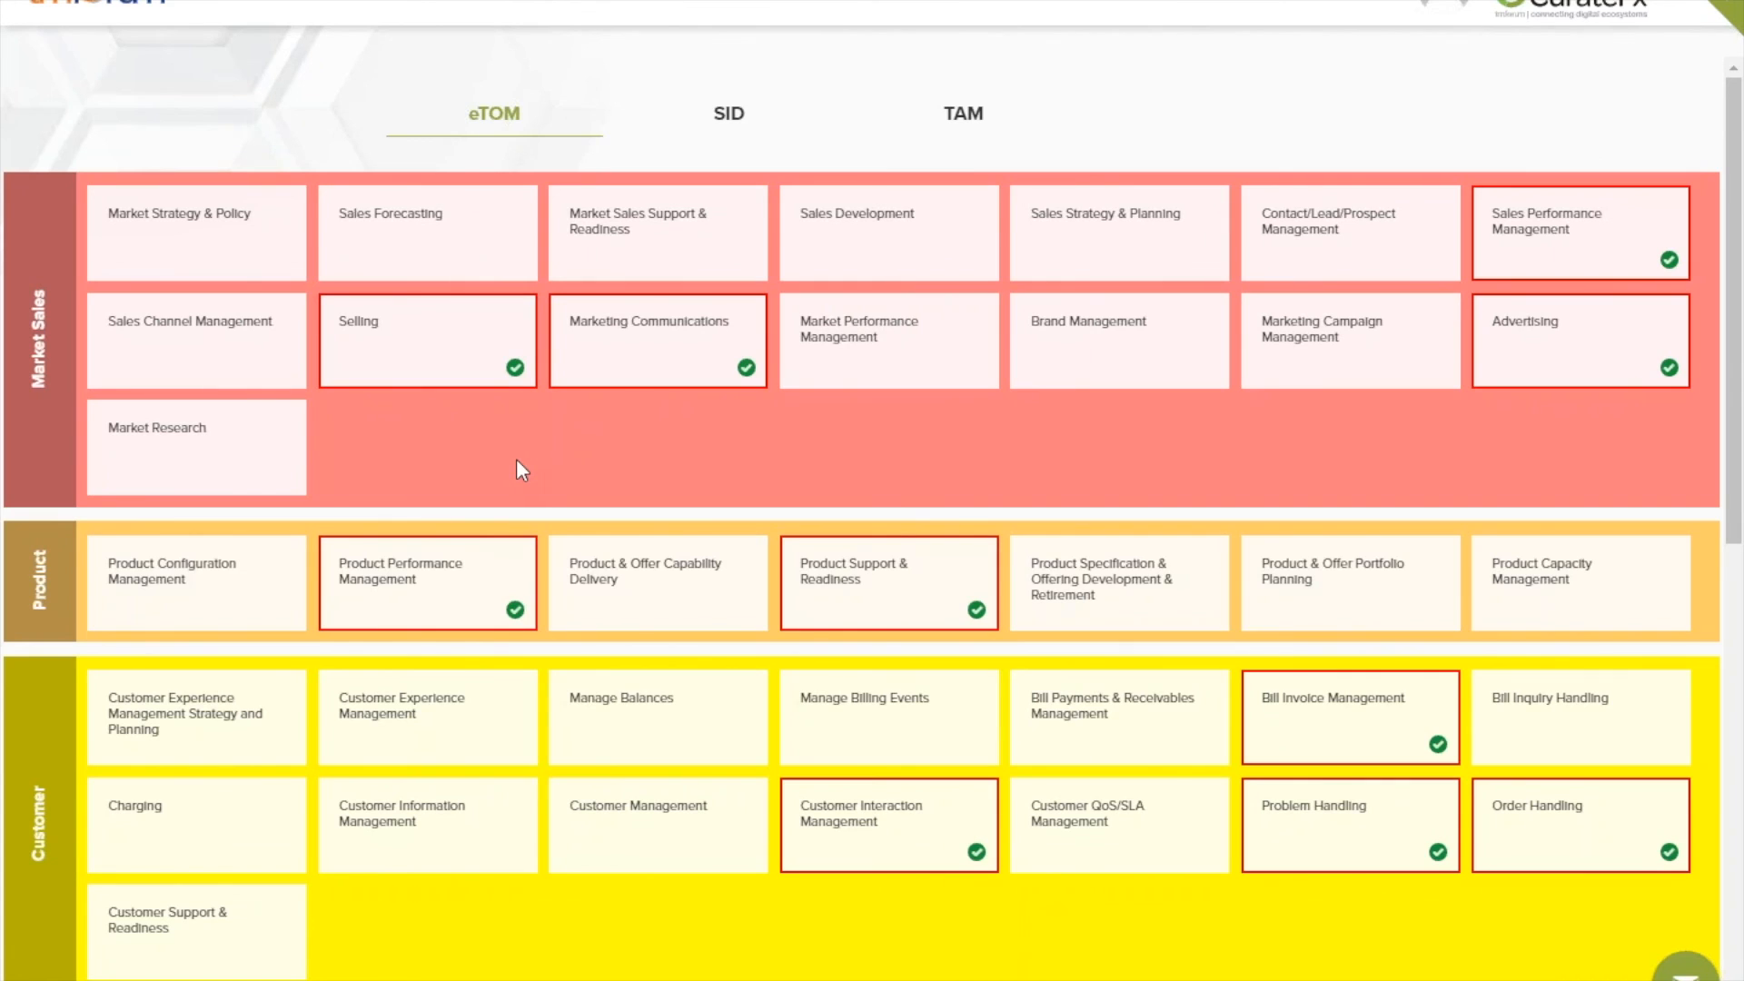
{"action": "left_click", "coordinate": [516, 355]}
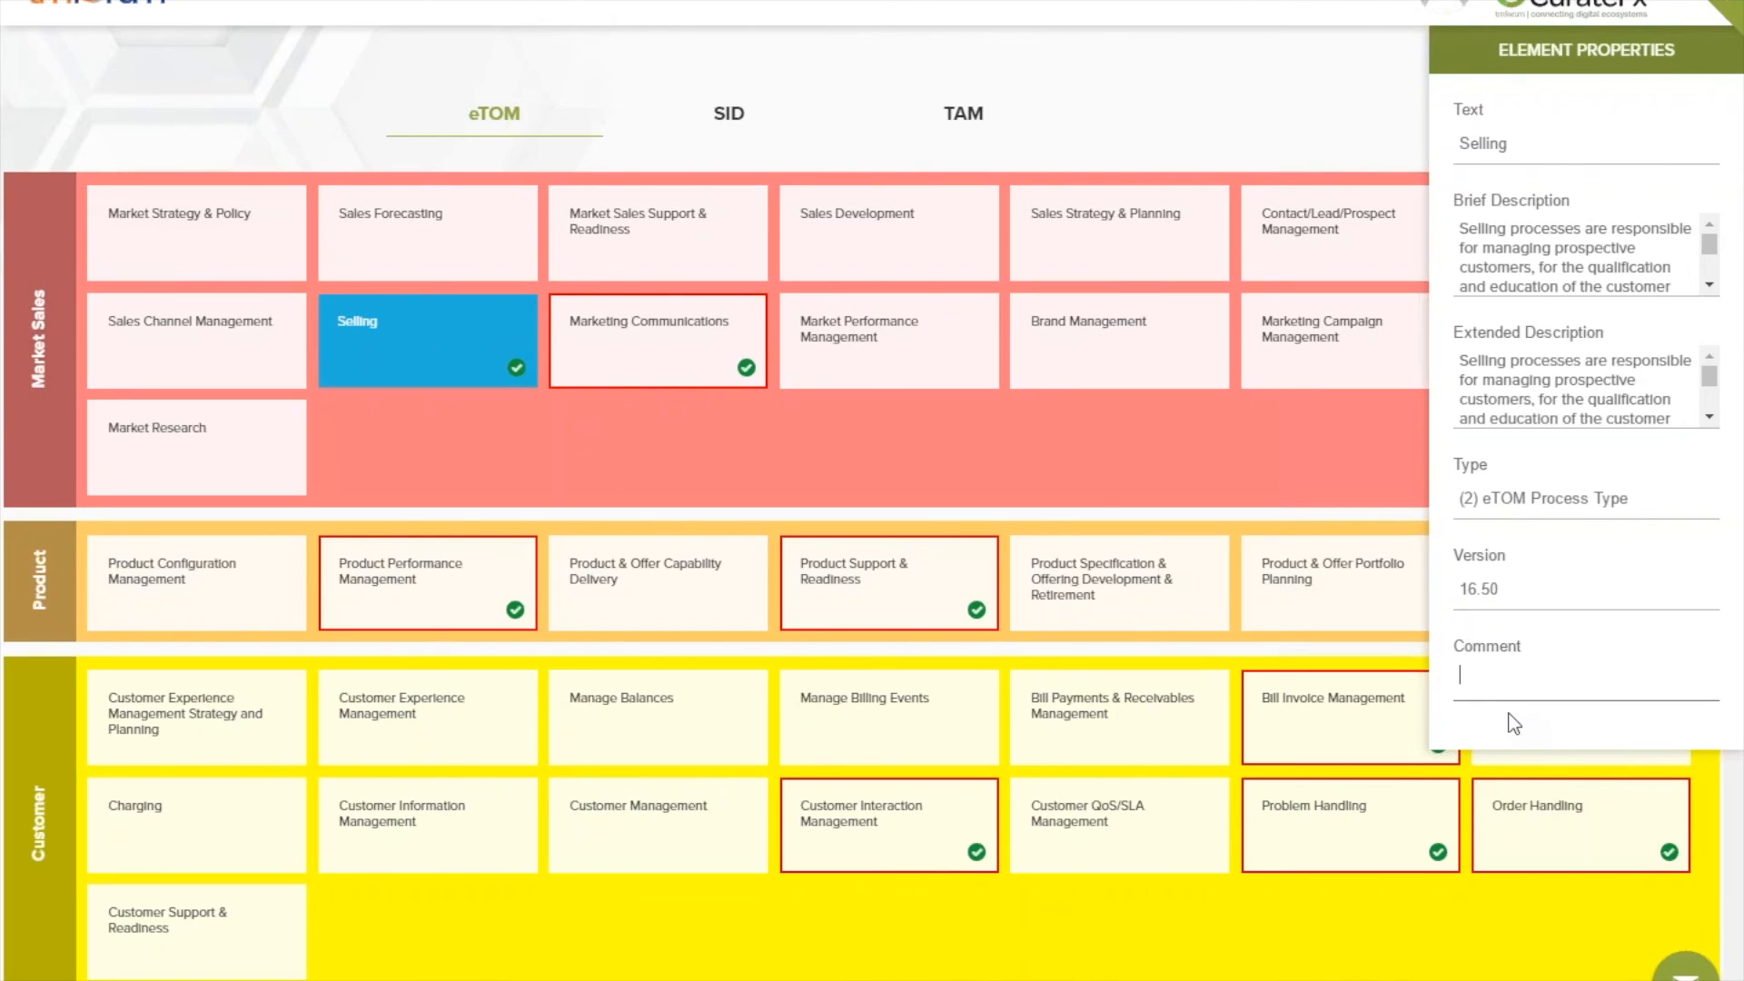
{"action": "type", "text": "Relevant for my company because...."}
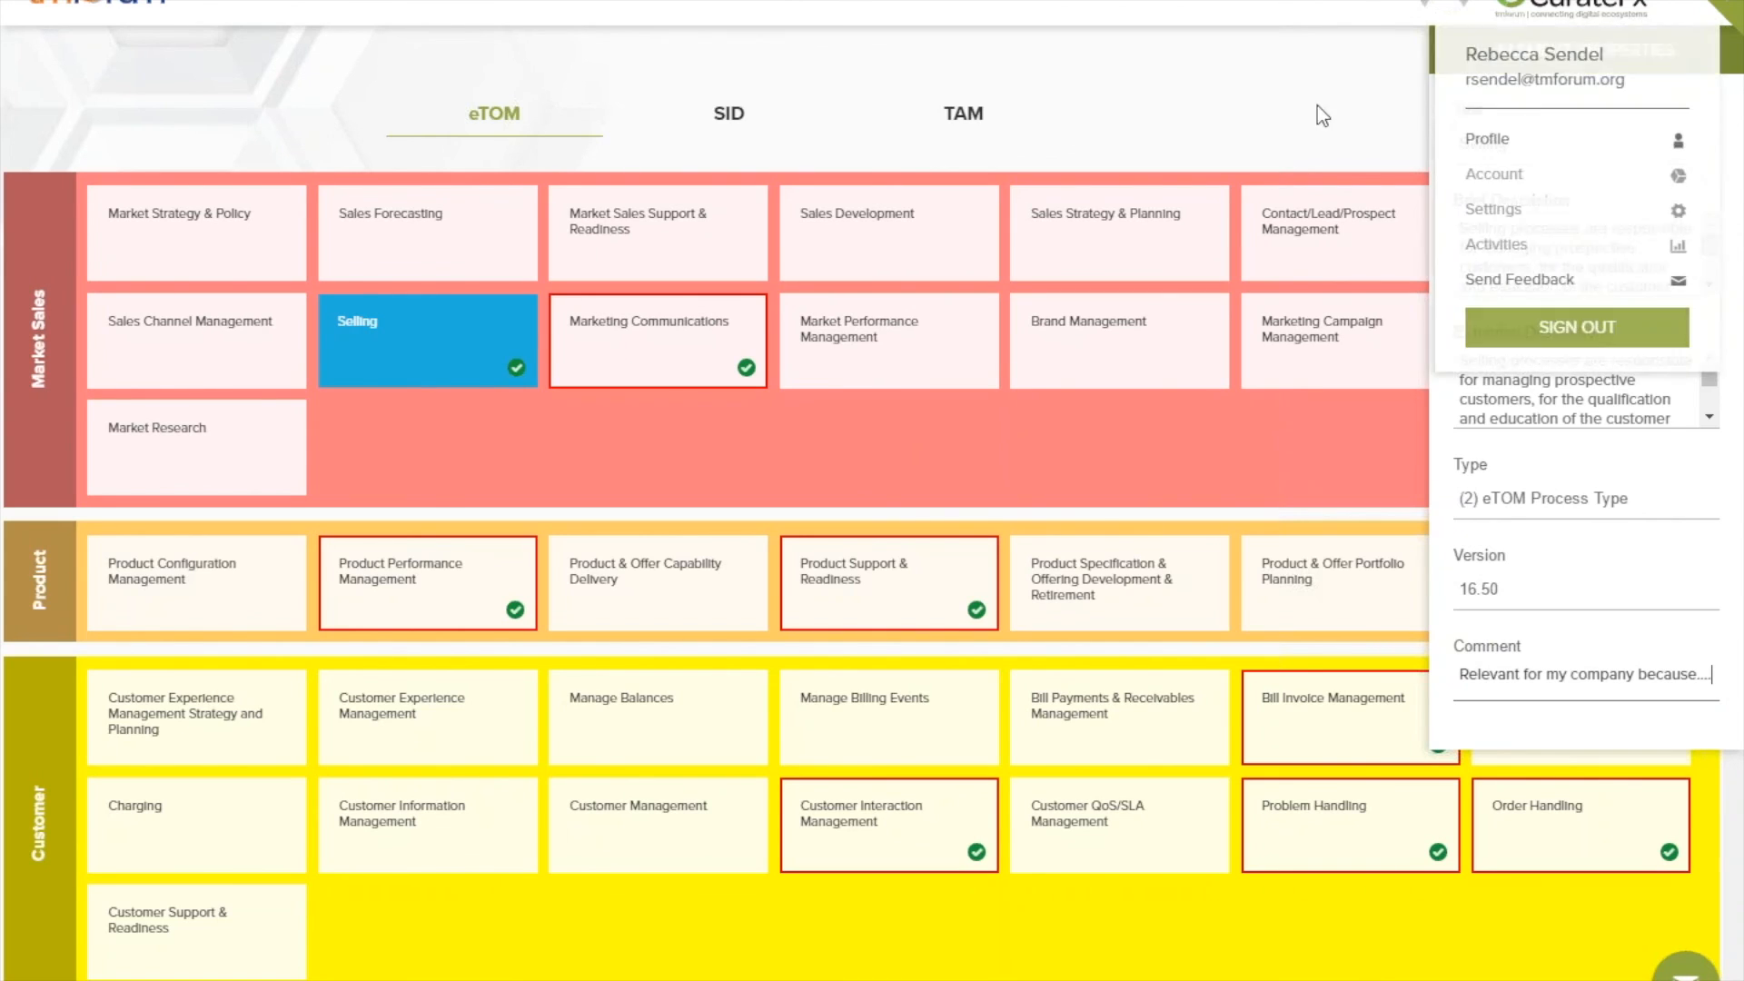
{"action": "left_click", "coordinate": [832, 253]}
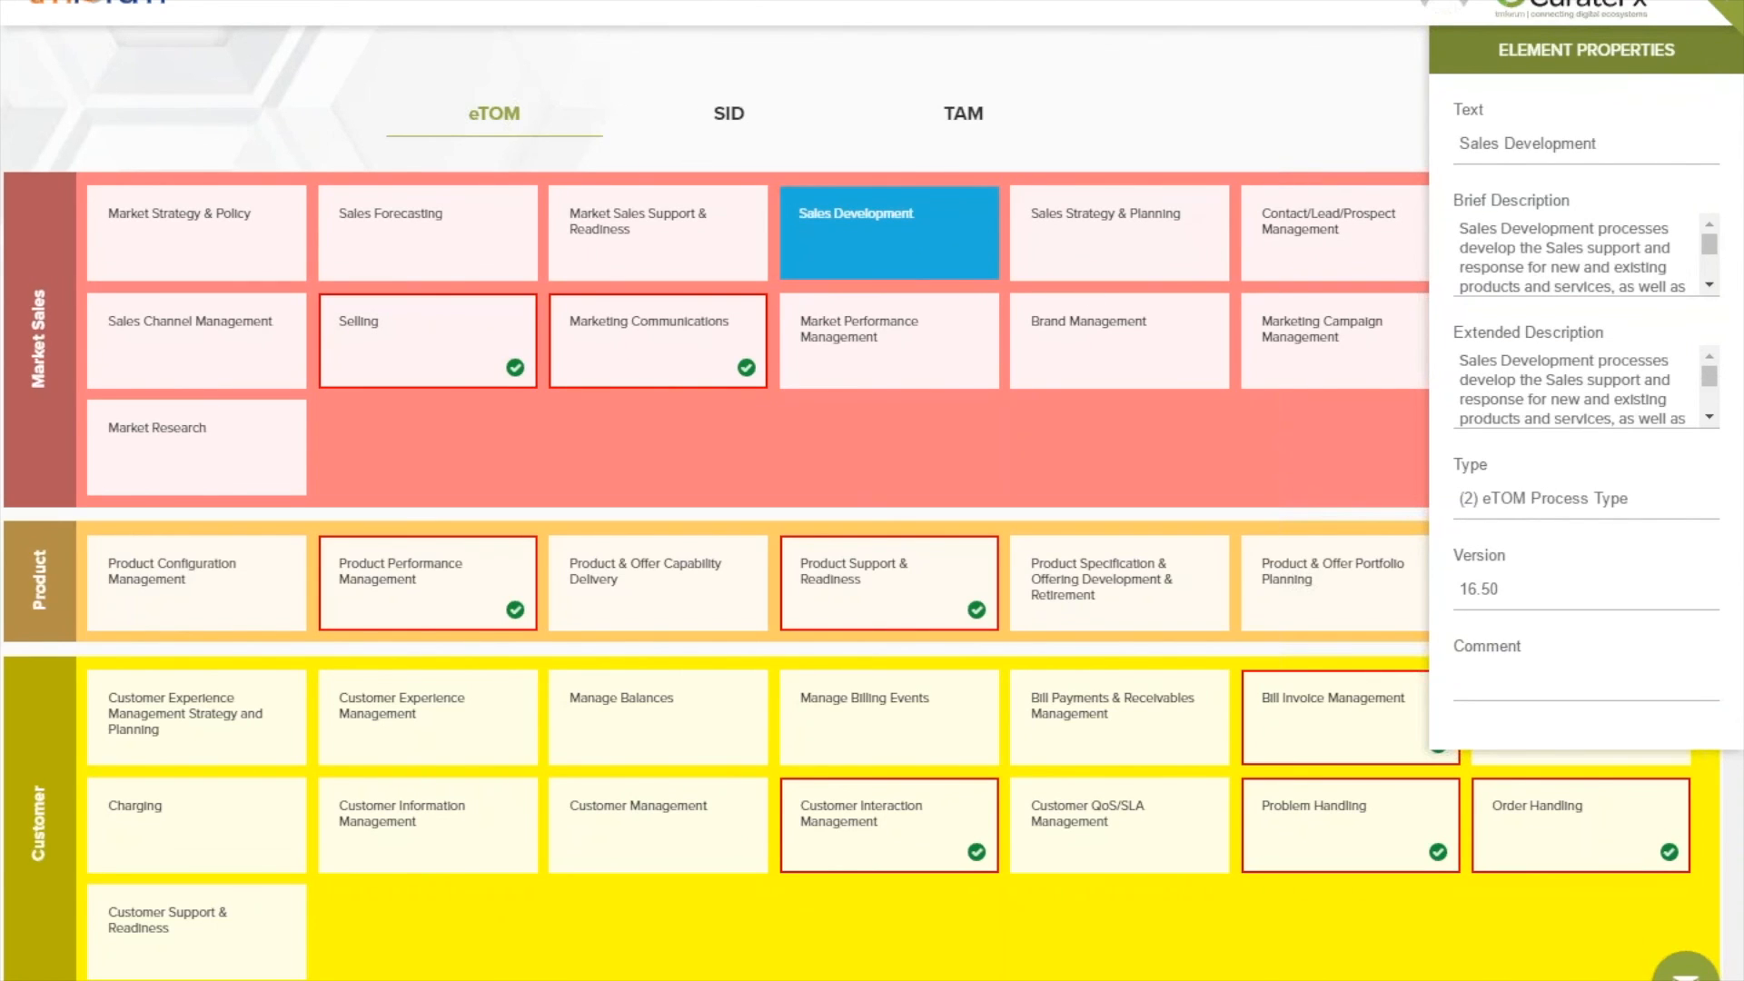
{"action": "left_click", "coordinate": [311, 11]}
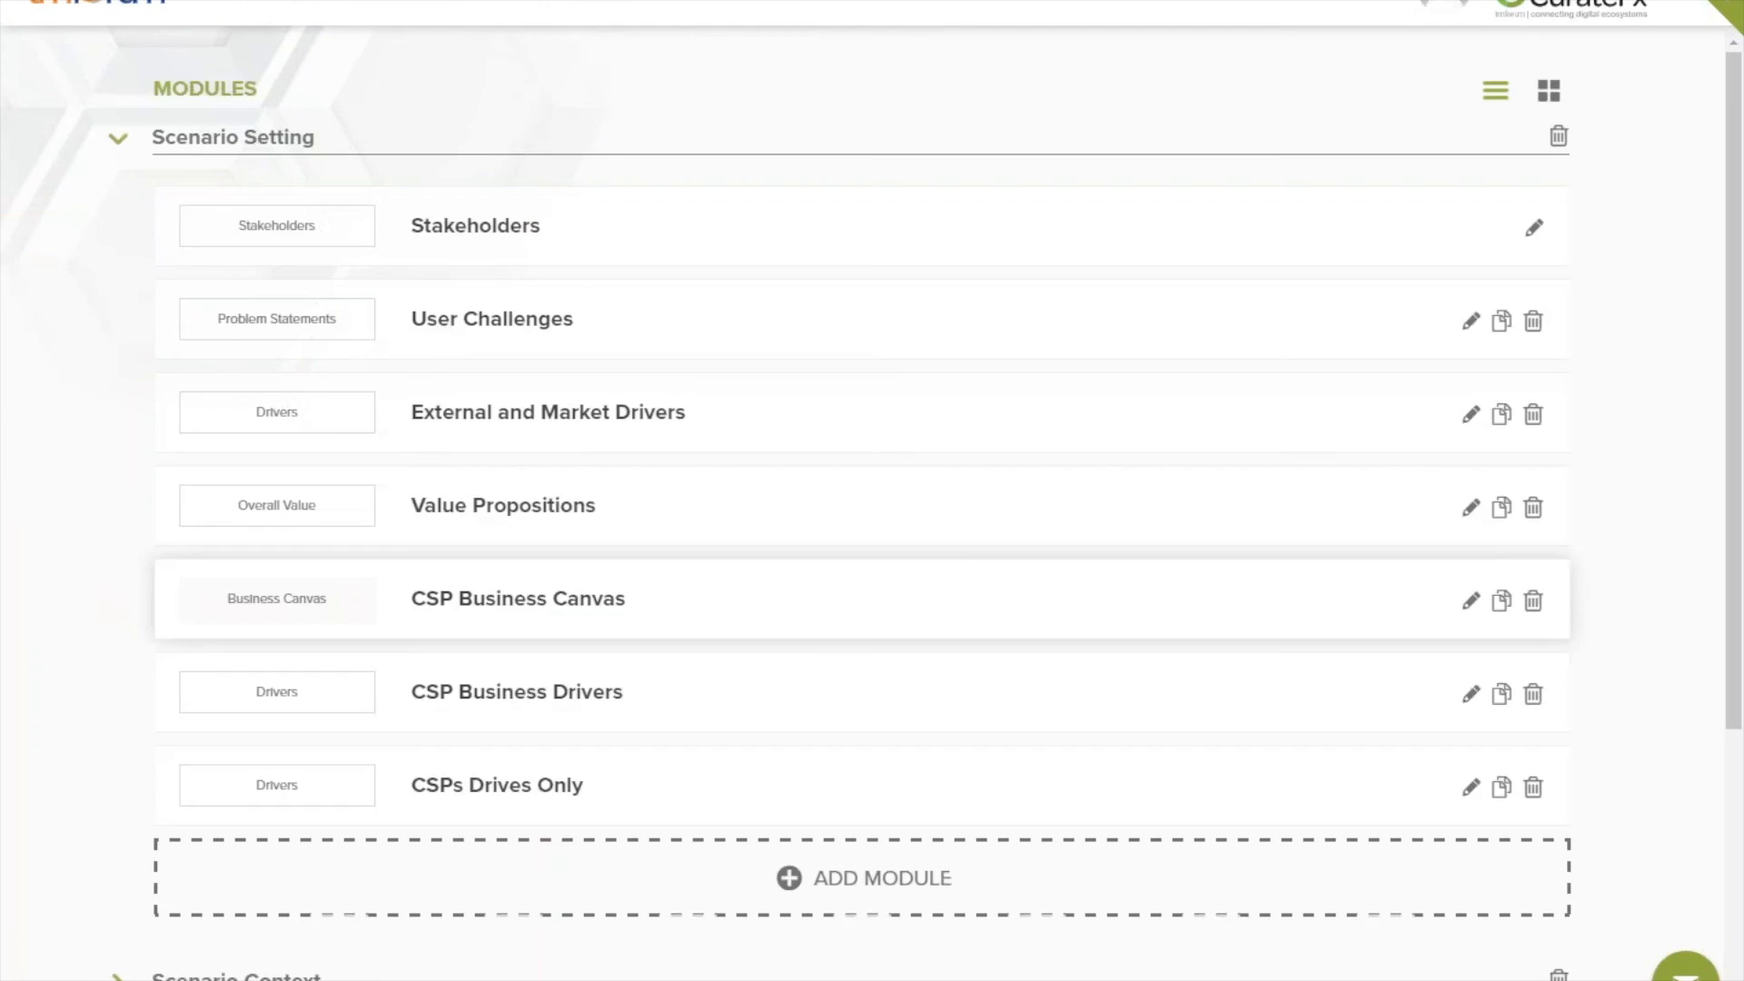
Open the Overall Business Canvas module in the Scenario Context section and bring up the Send Feedback form
{"action": "scroll", "coordinate": [984, 709], "scroll_direction": "down", "scroll_amount": 3}
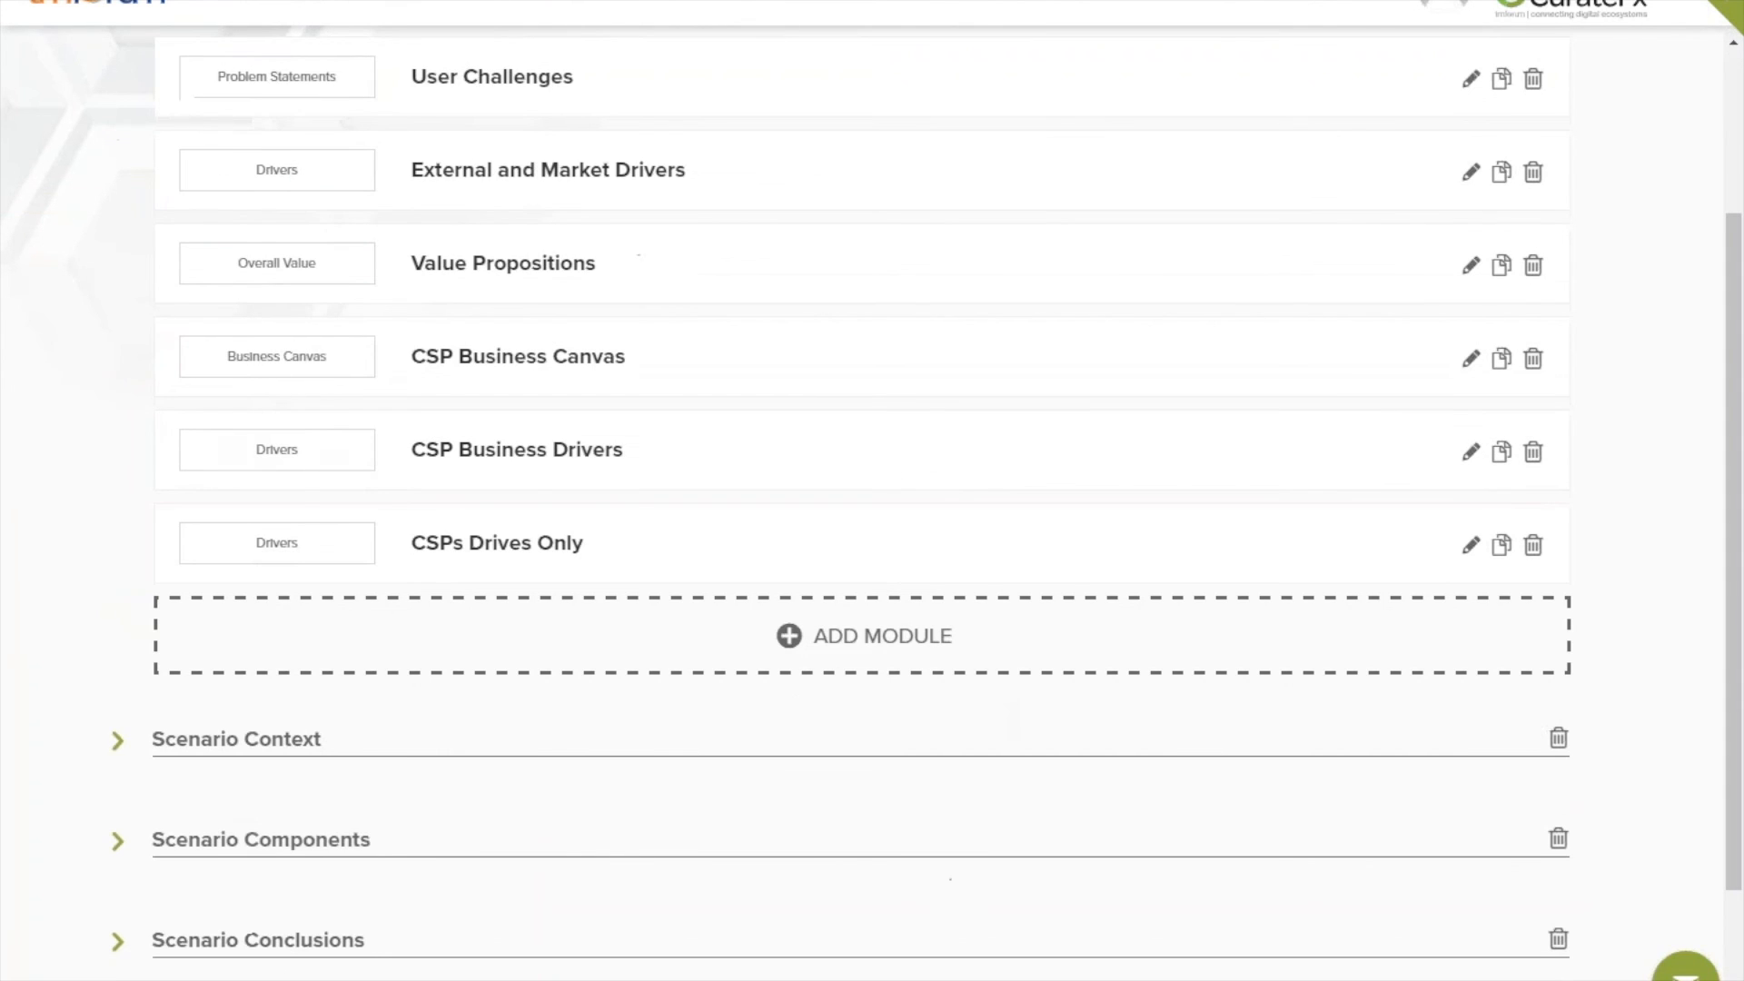
{"action": "left_click", "coordinate": [115, 752]}
{"action": "scroll", "coordinate": [1024, 804], "scroll_direction": "down", "scroll_amount": 2}
{"action": "scroll", "coordinate": [1024, 803], "scroll_direction": "down", "scroll_amount": 2}
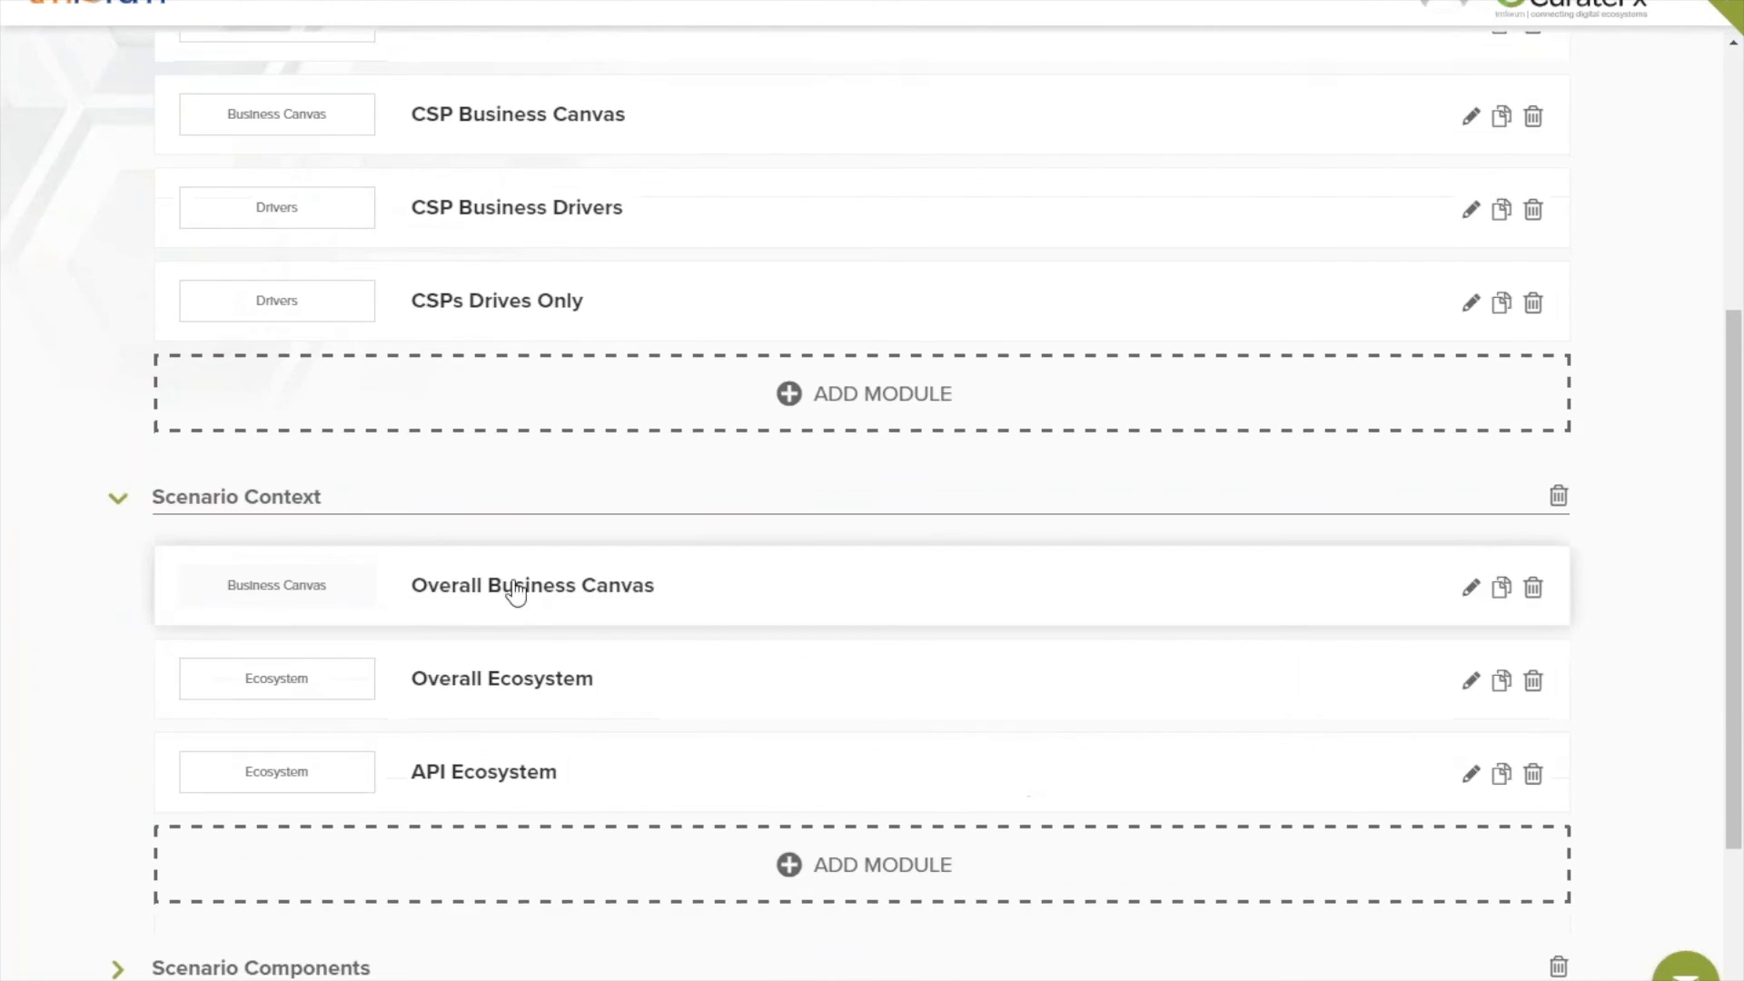
{"action": "left_click", "coordinate": [515, 588]}
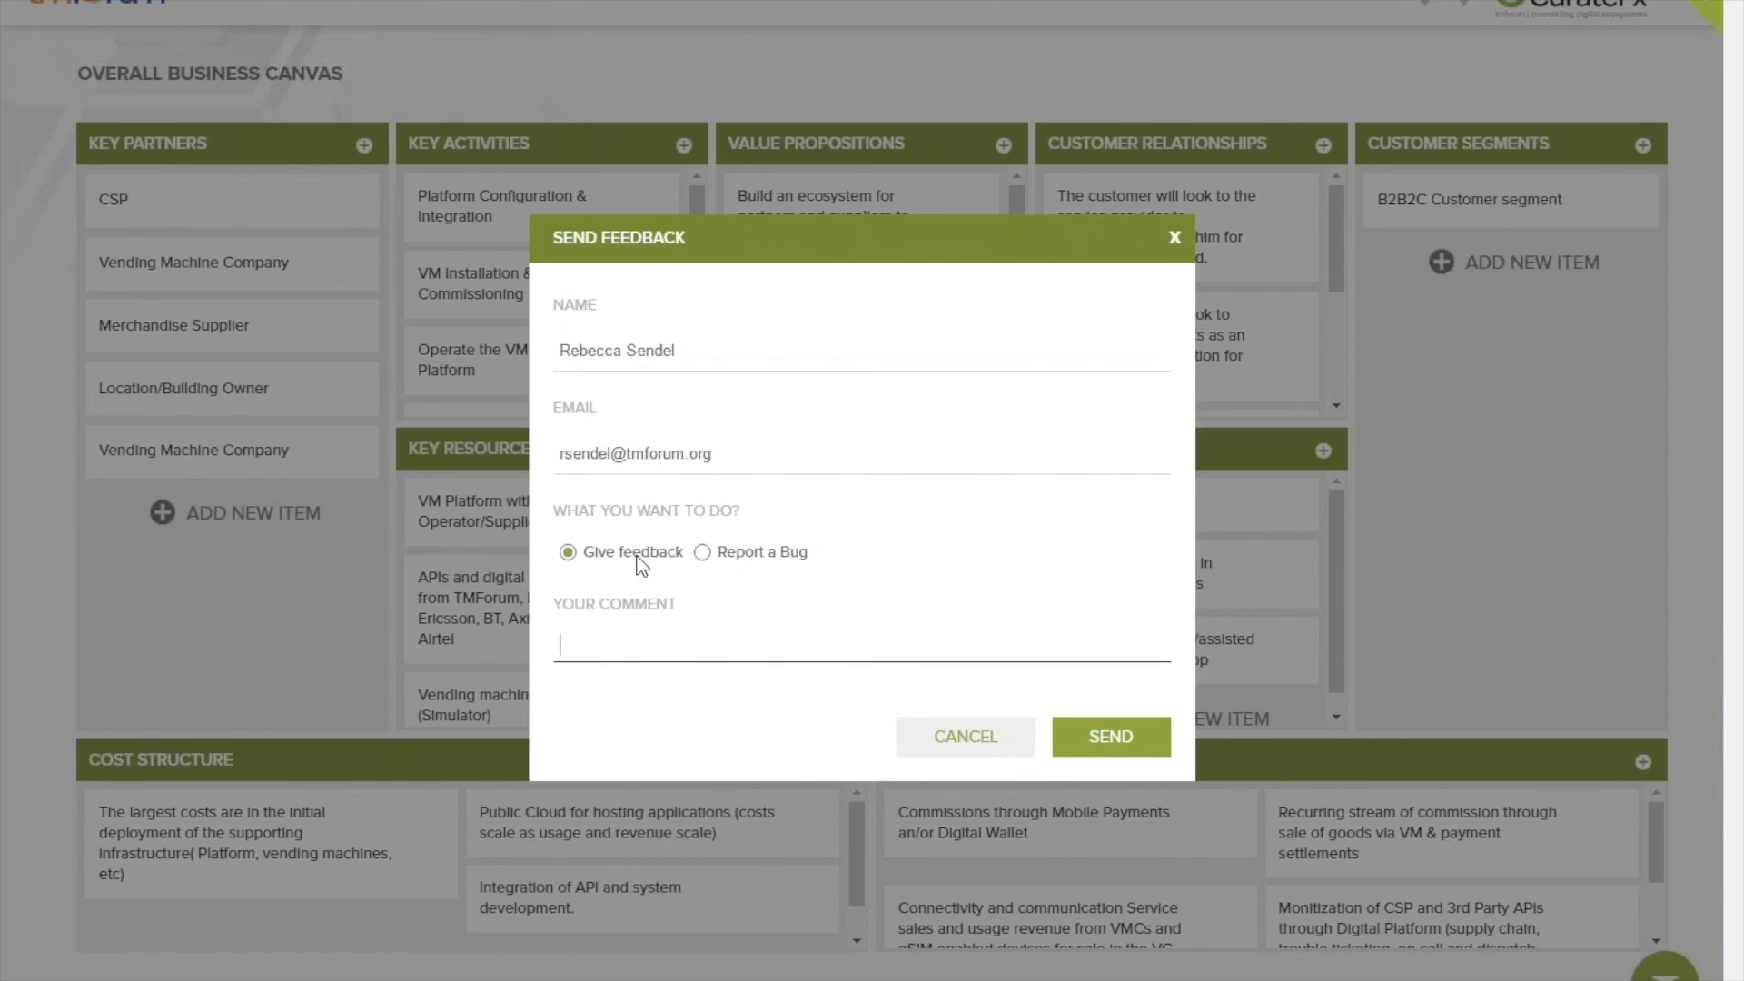
Cancel the feedback form and return from the Overall Business Canvas to the project's module list
{"action": "left_click", "coordinate": [982, 743]}
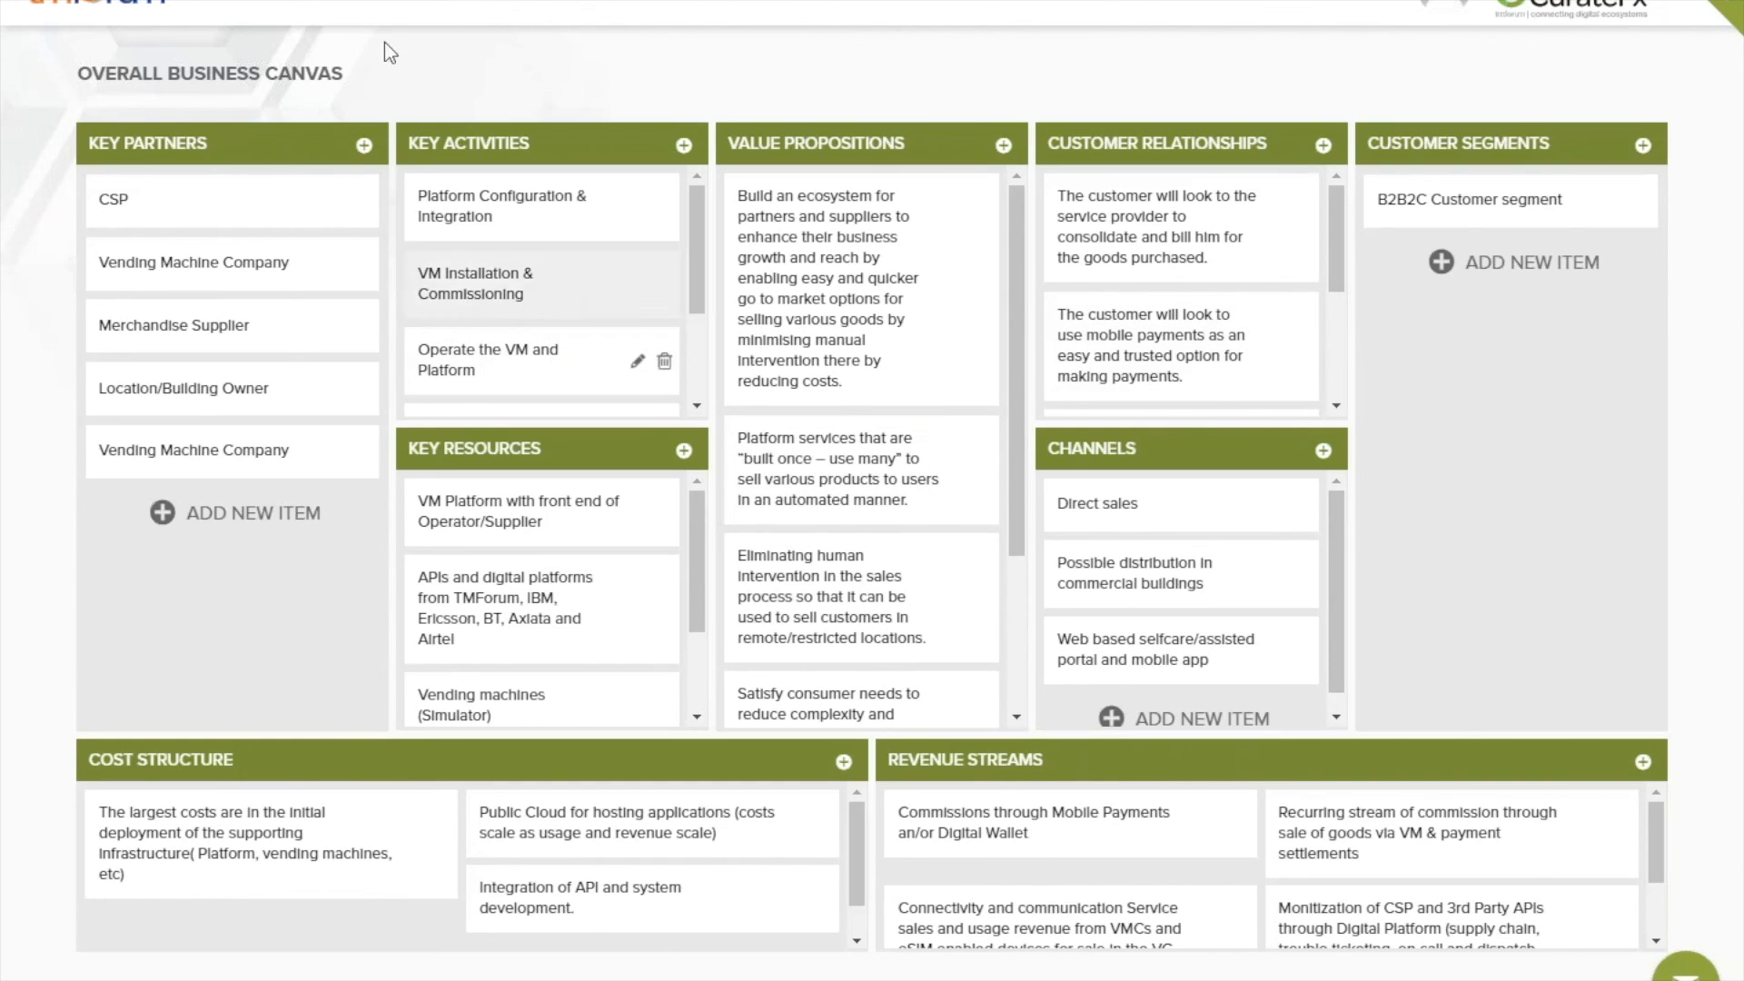
{"action": "left_click", "coordinate": [409, 5]}
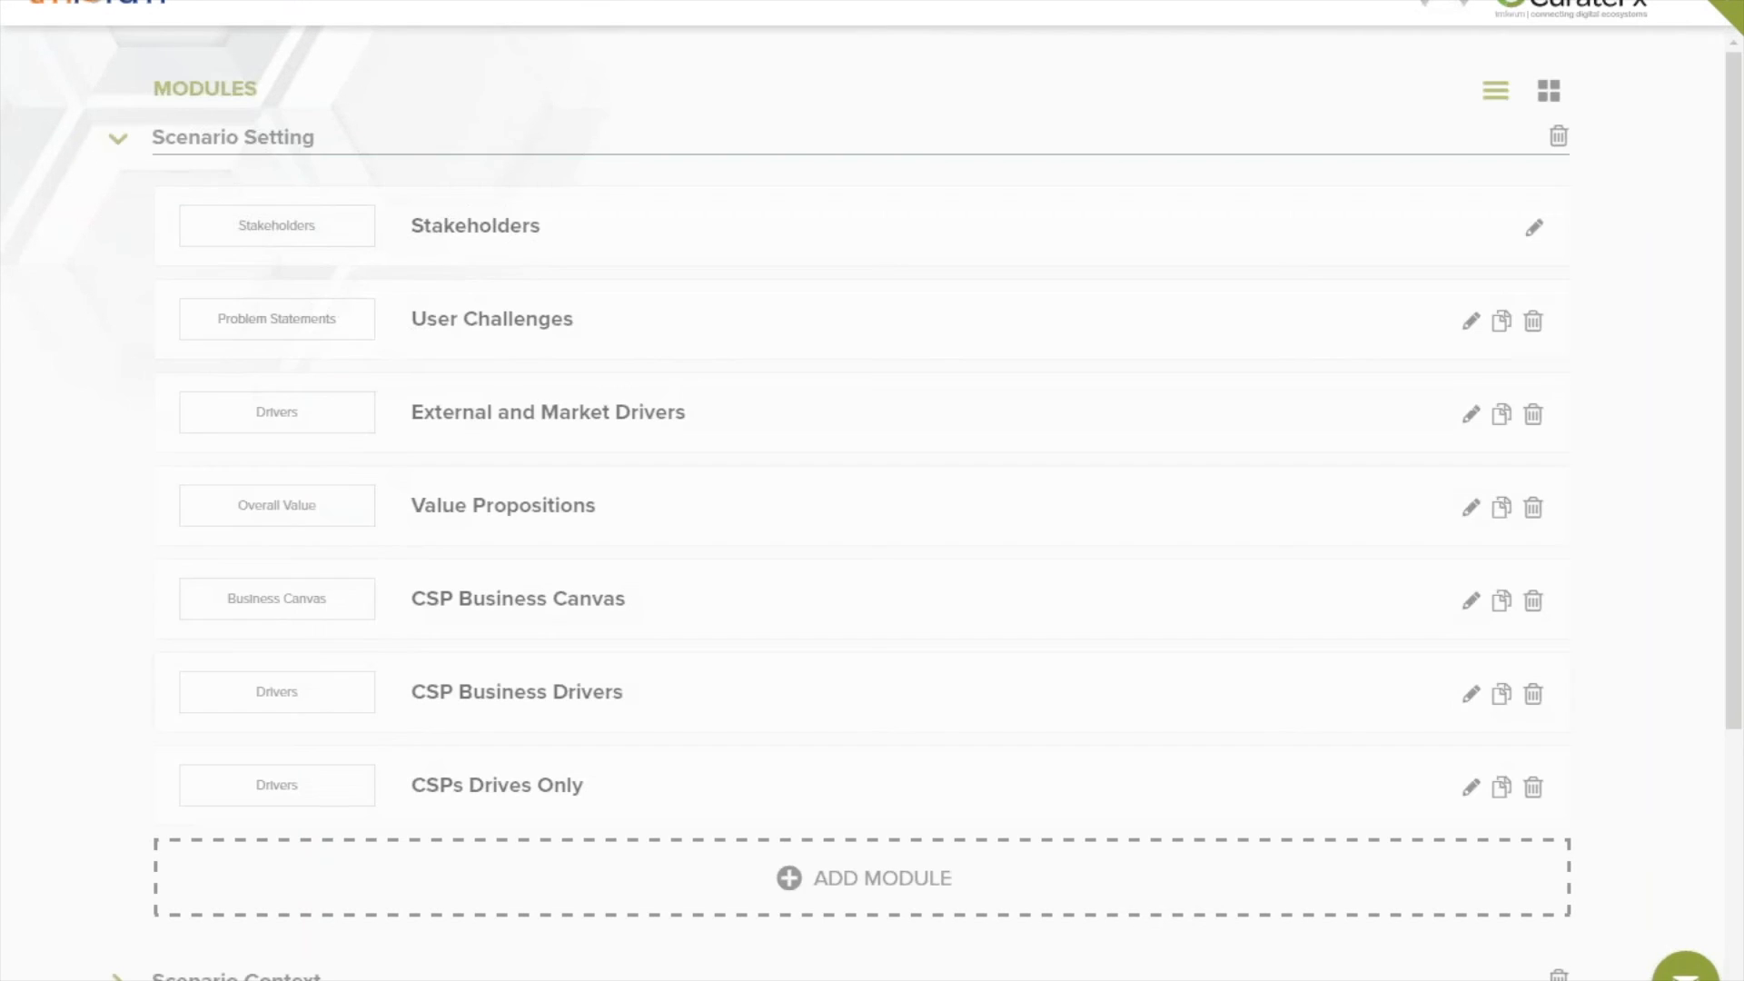
{"action": "scroll", "coordinate": [1004, 740], "scroll_direction": "down", "scroll_amount": 5}
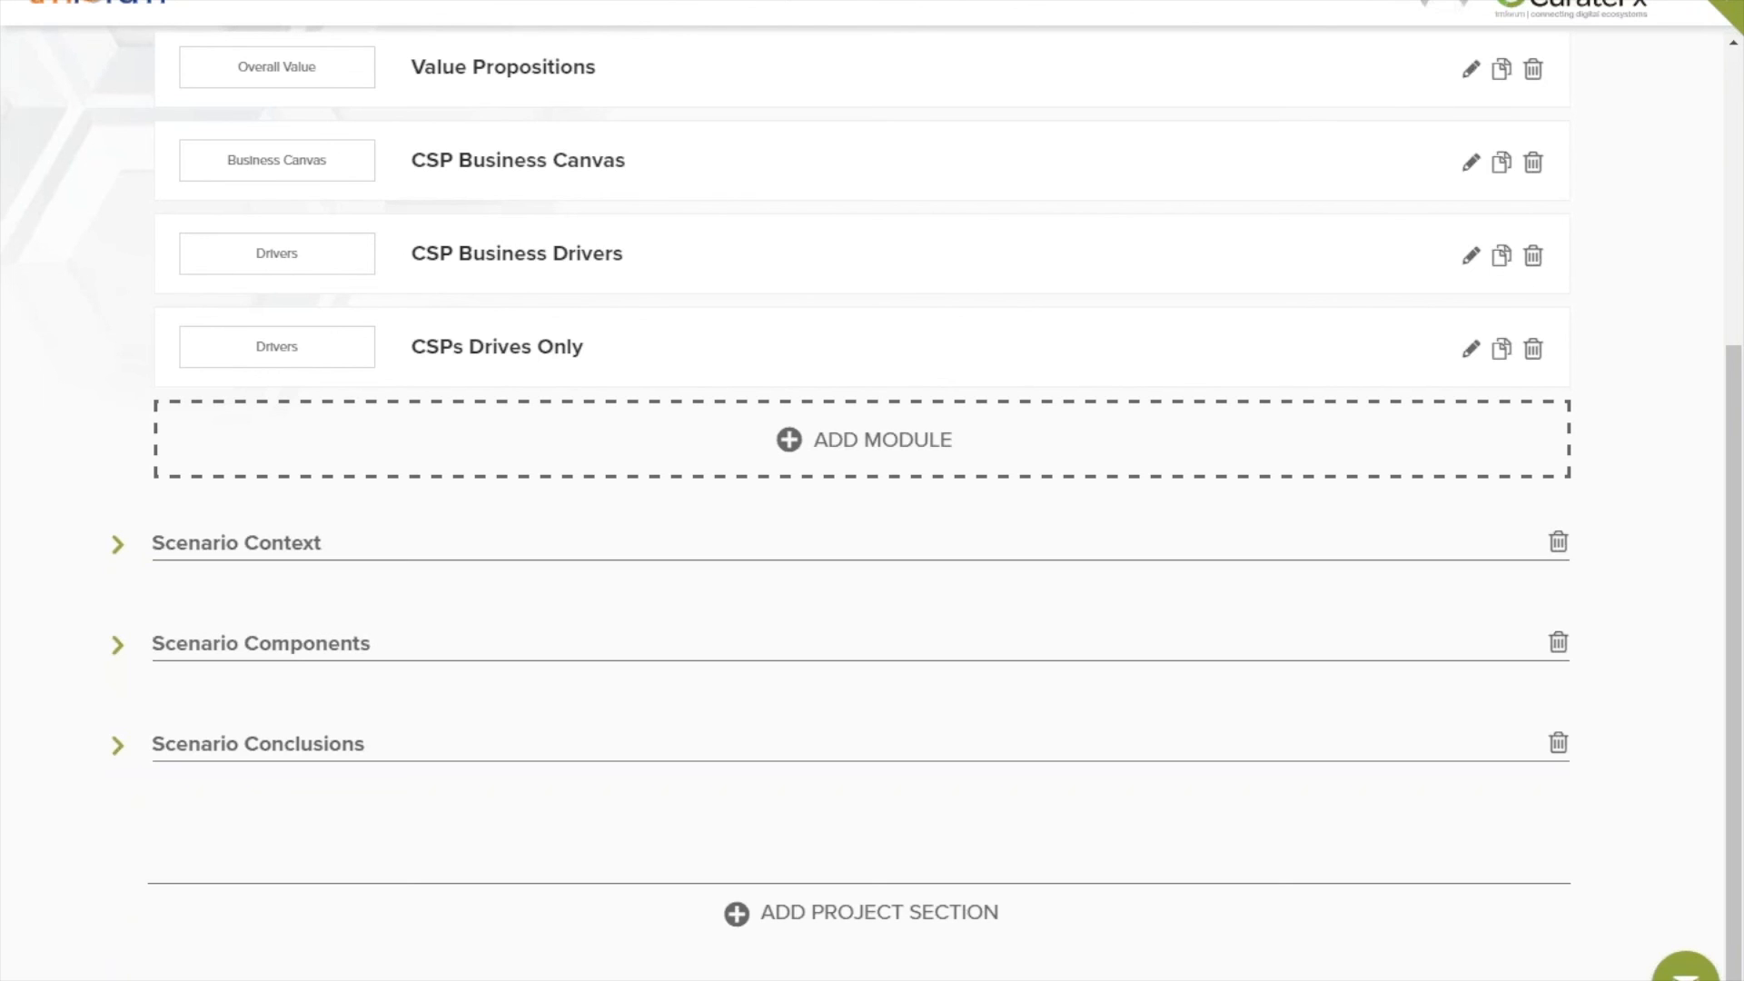
{"action": "scroll", "coordinate": [976, 746], "scroll_direction": "up", "scroll_amount": 5}
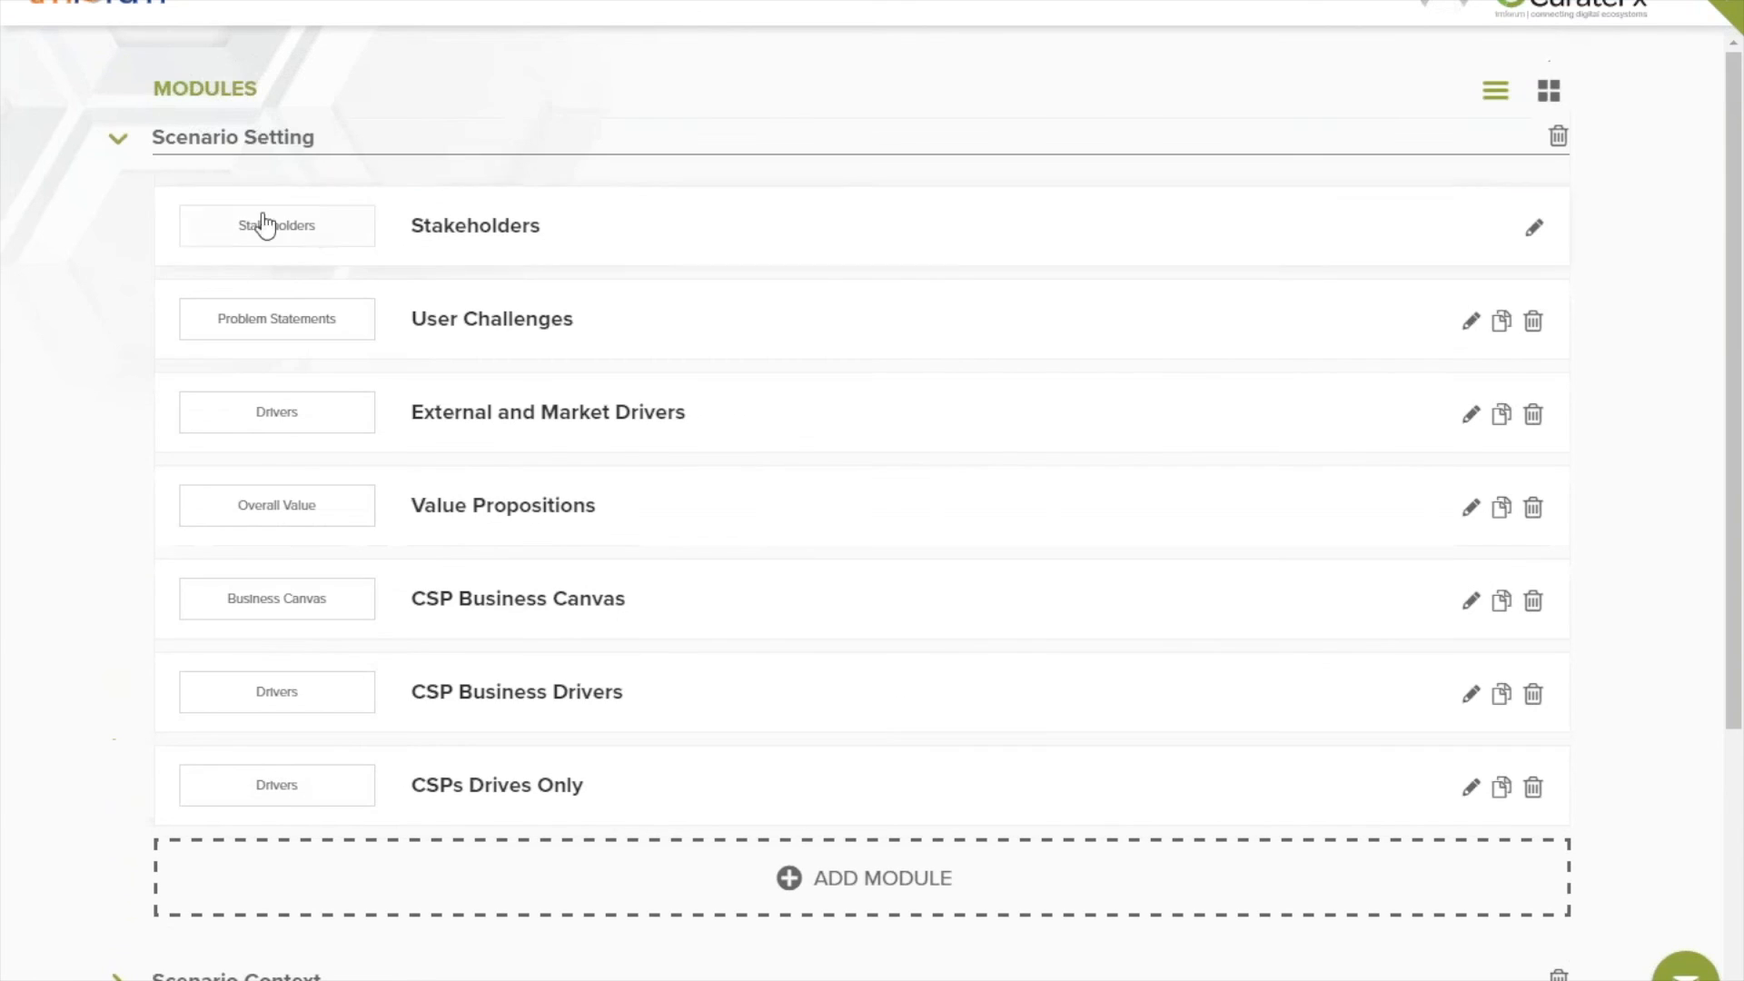
Collapse and reopen Scenario Setting, expand Scenario Context and Scenario Components, and review the modules in each section
{"action": "left_click", "coordinate": [118, 141]}
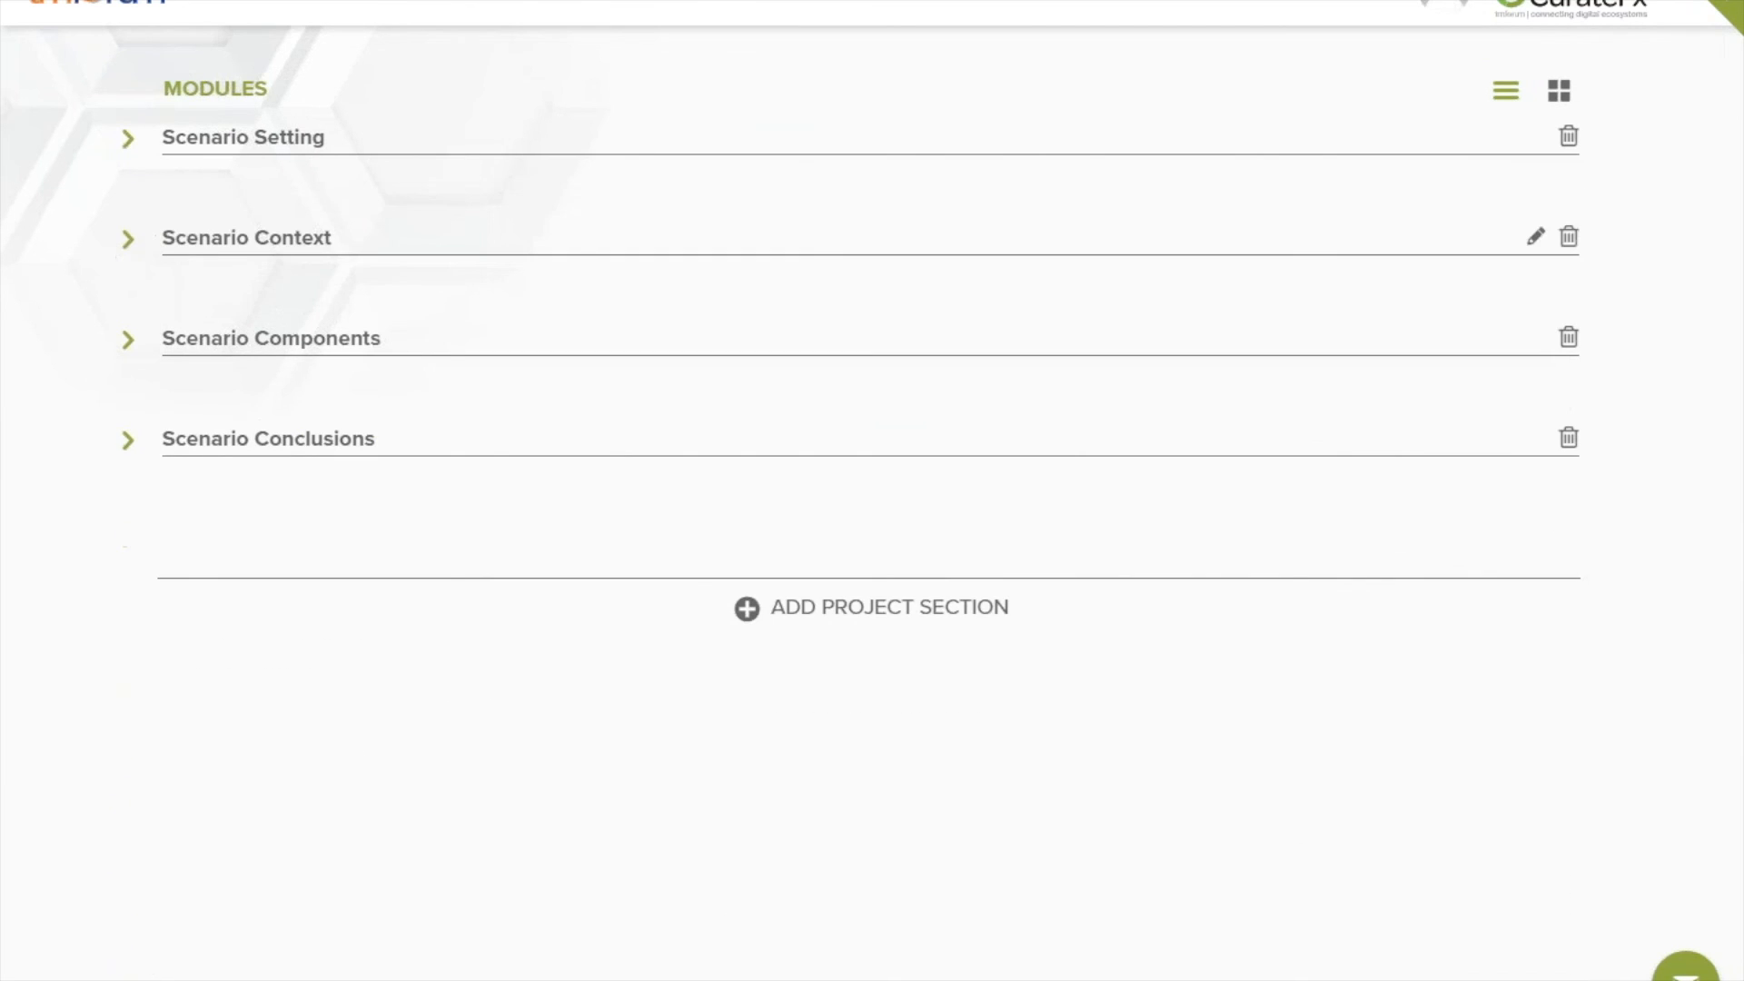
{"action": "left_click", "coordinate": [136, 147]}
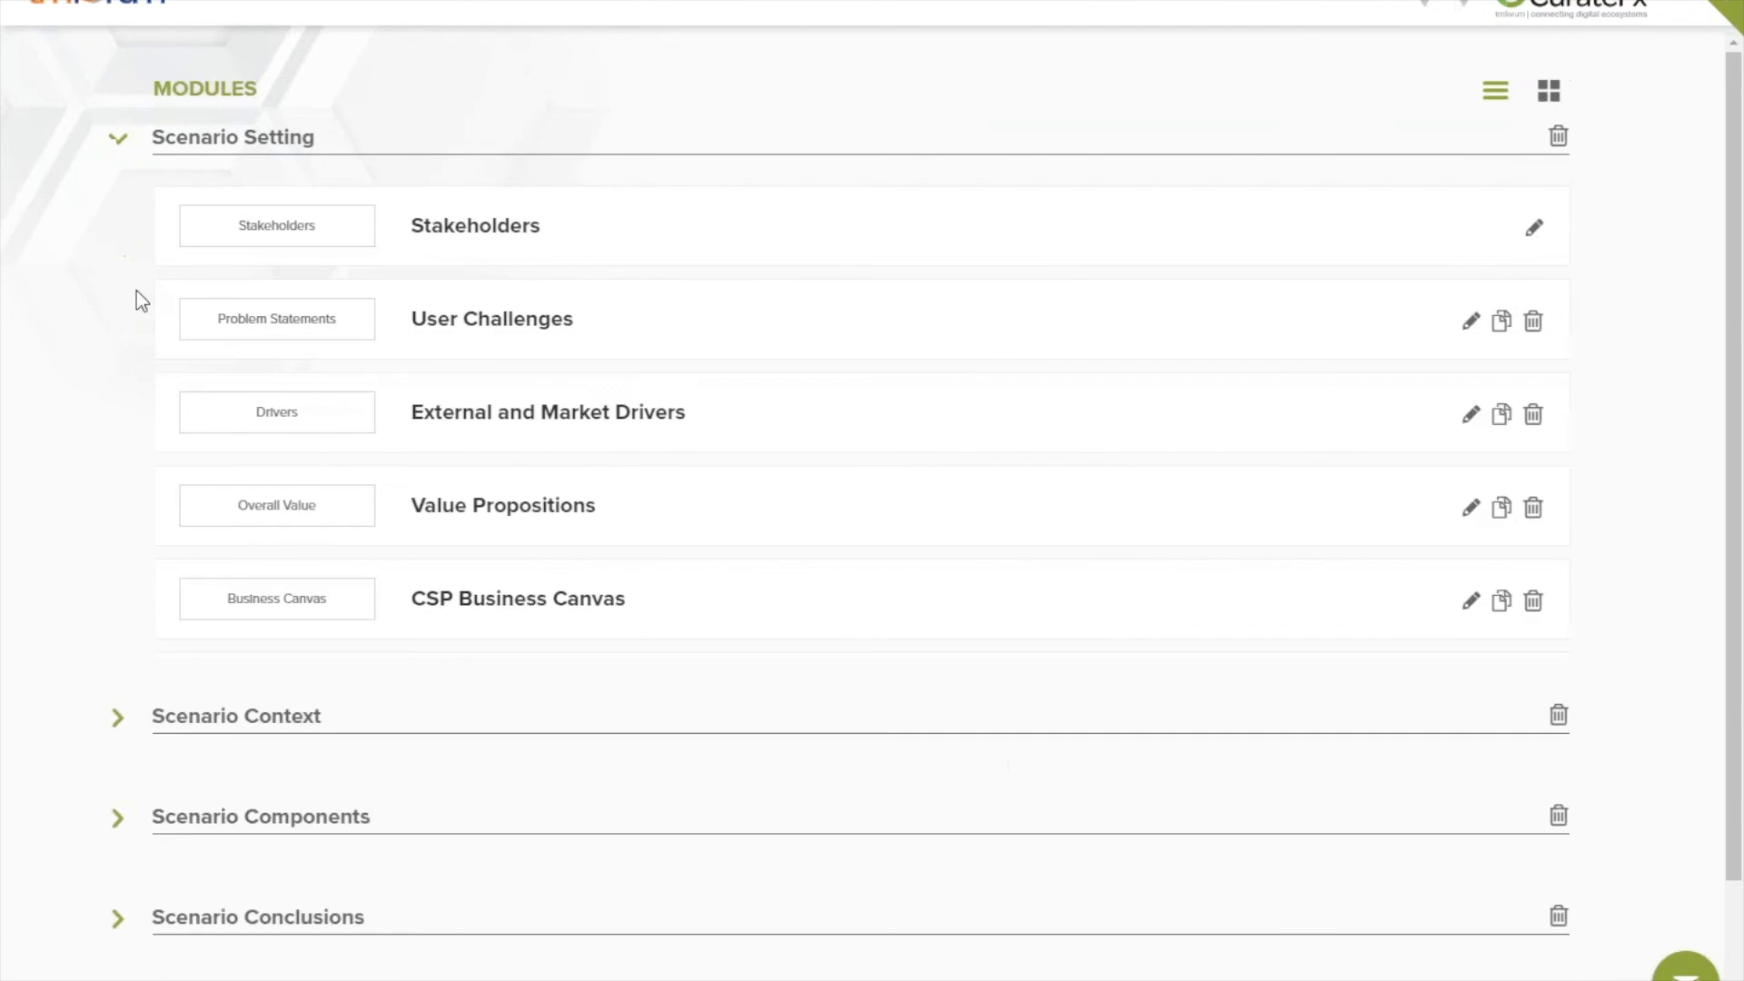
{"action": "scroll", "coordinate": [160, 640], "scroll_direction": "down", "scroll_amount": 4}
{"action": "left_click", "coordinate": [116, 622]}
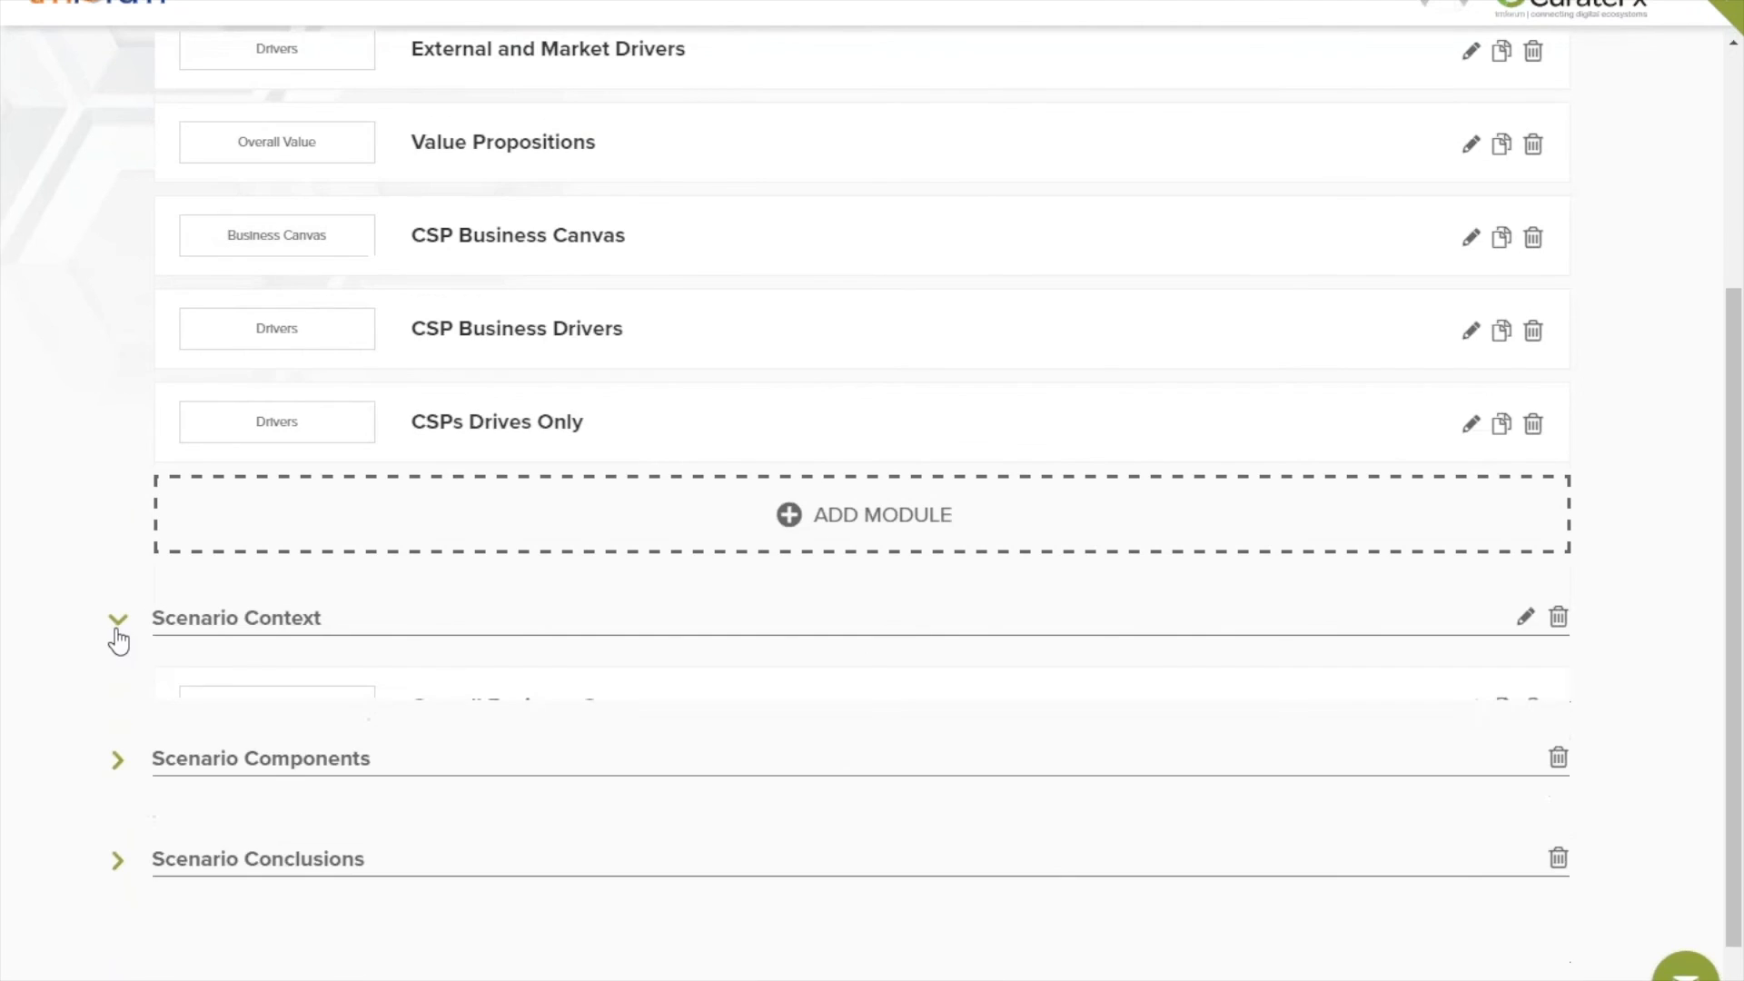
{"action": "scroll", "coordinate": [695, 709], "scroll_direction": "down", "scroll_amount": 2}
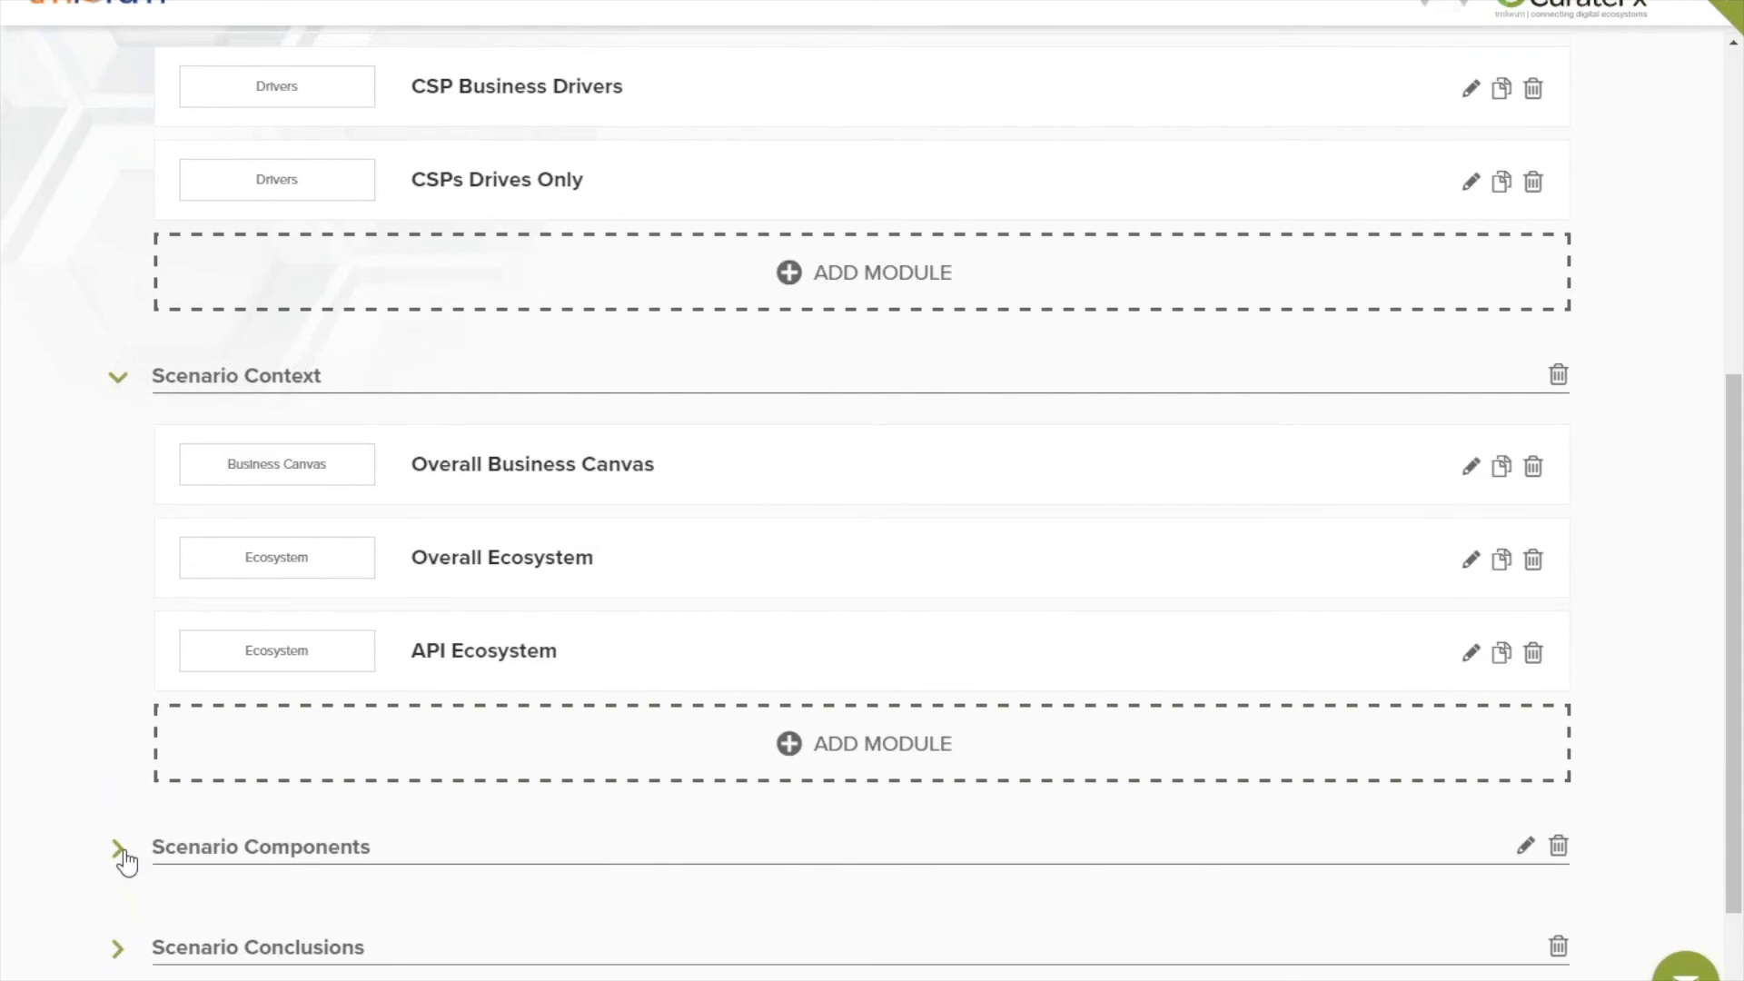
{"action": "left_click", "coordinate": [120, 856]}
{"action": "scroll", "coordinate": [1233, 775], "scroll_direction": "down", "scroll_amount": 2}
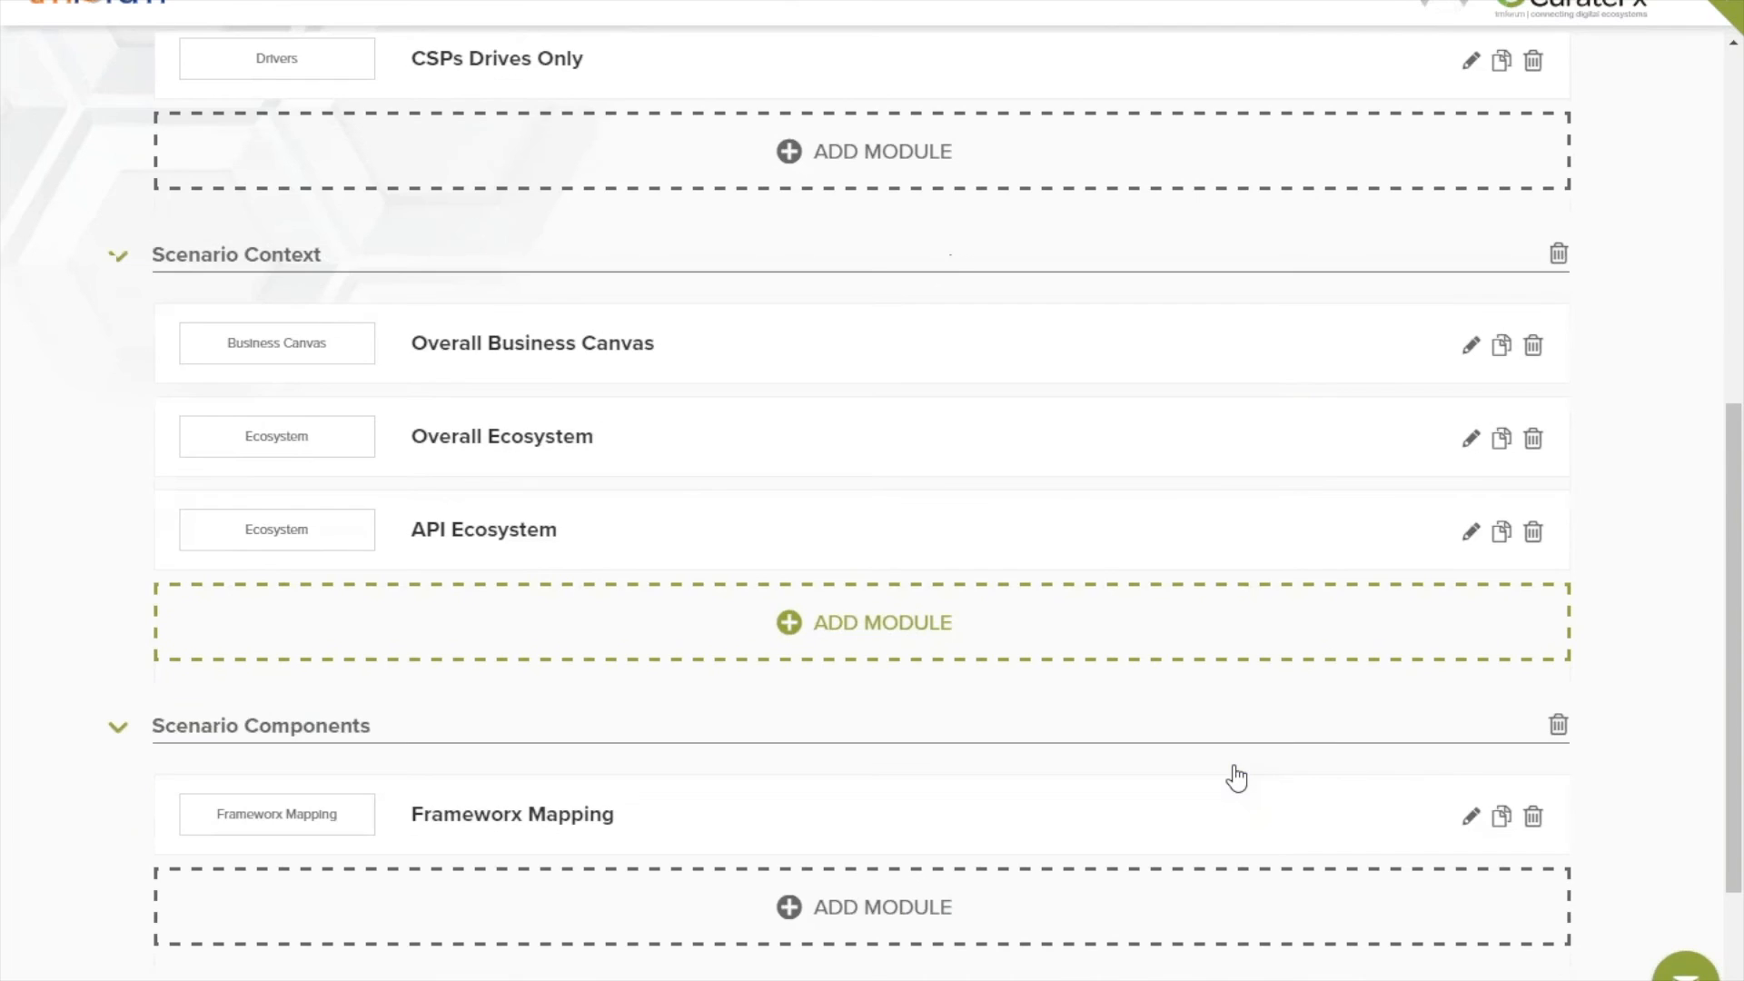
{"action": "scroll", "coordinate": [1234, 775], "scroll_direction": "up", "scroll_amount": 8}
{"action": "scroll", "coordinate": [1233, 775], "scroll_direction": "down", "scroll_amount": 2}
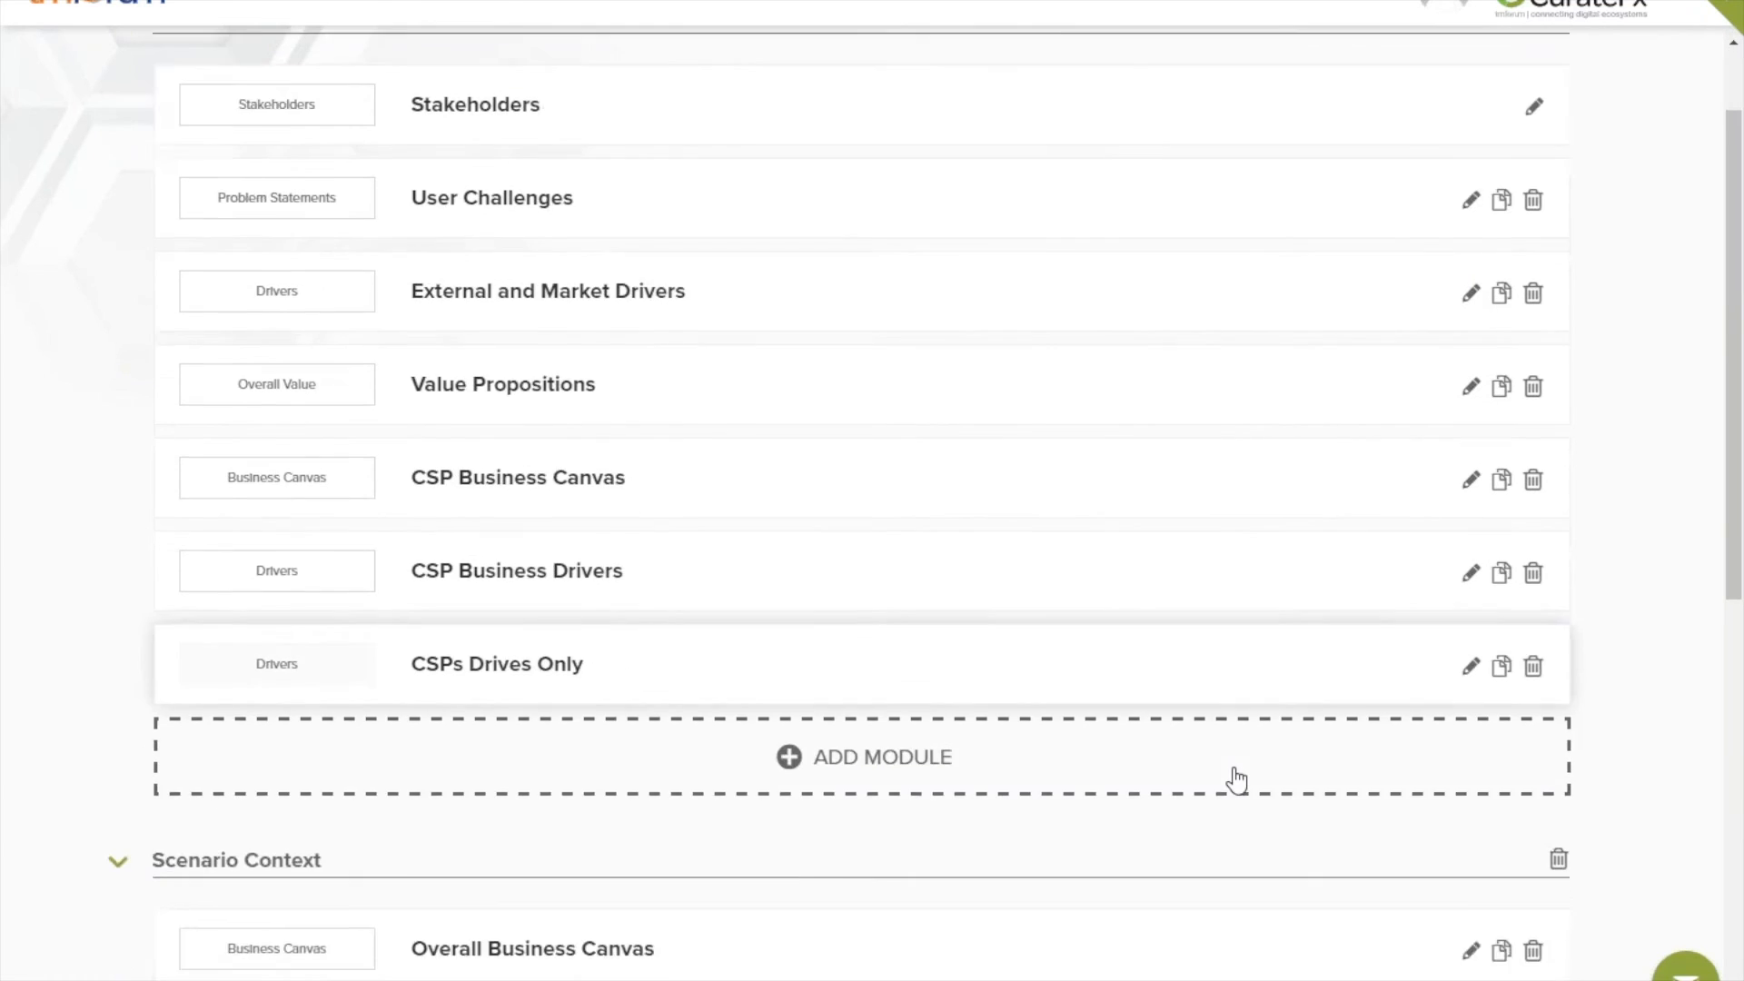
{"action": "scroll", "coordinate": [1233, 775], "scroll_direction": "up", "scroll_amount": 2}
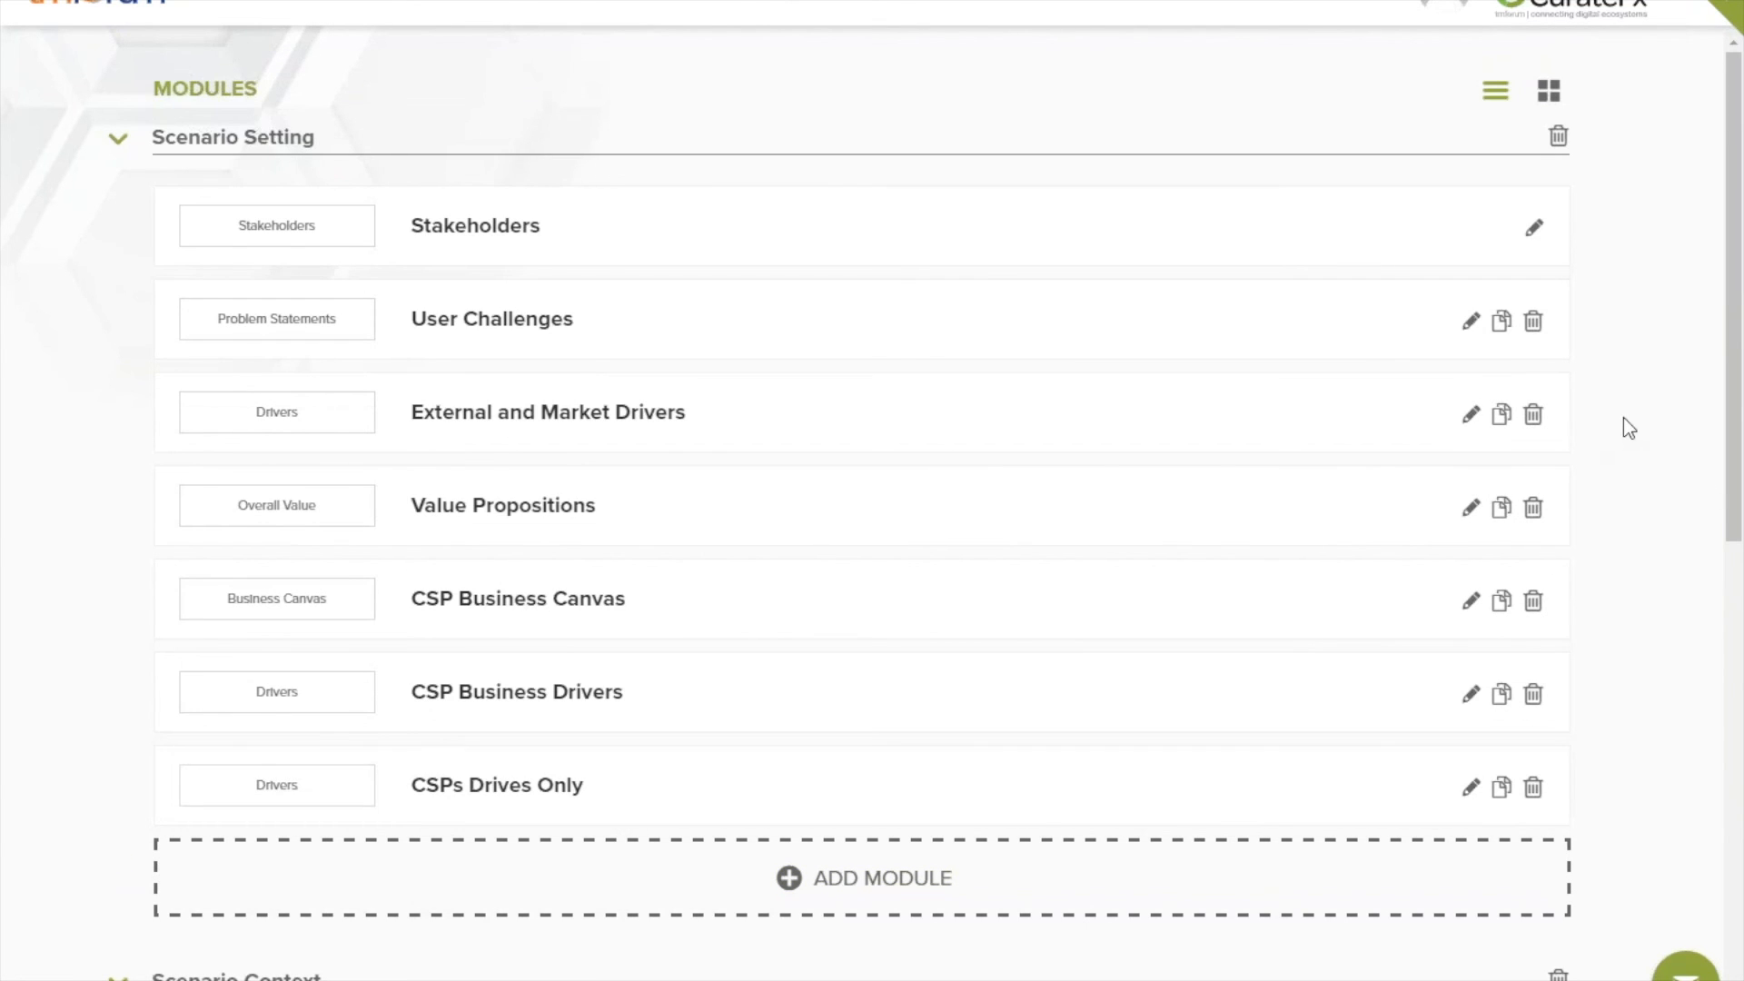